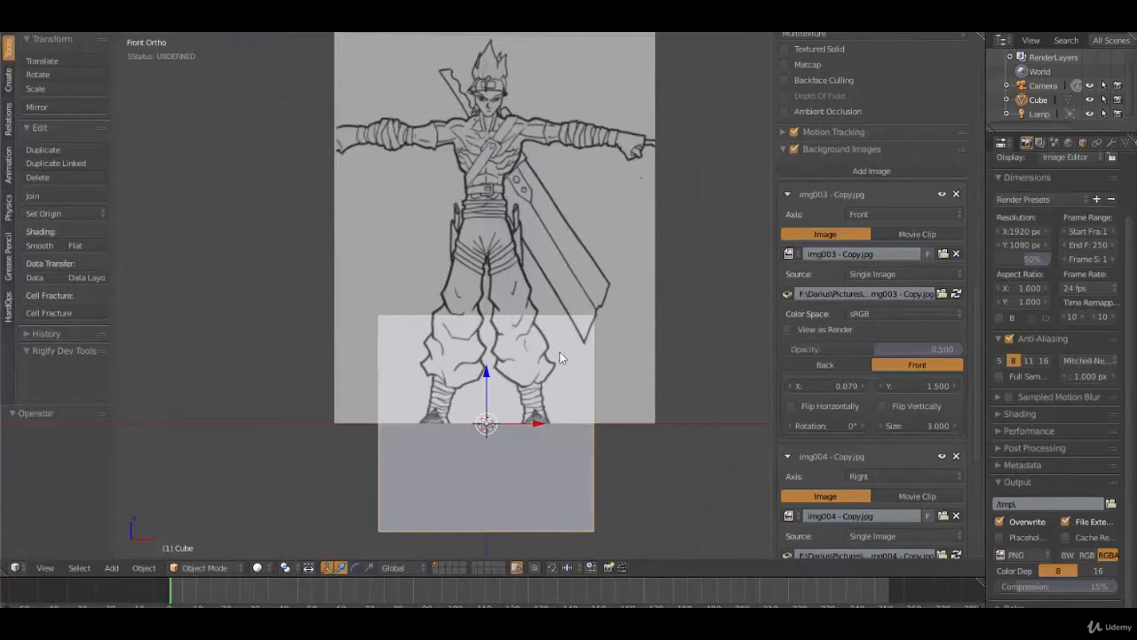
# Step: Enter Edit Mode on the cube and add one vertical loop cut through its centre
pyautogui.moveTo(559, 358); pyautogui.dragTo(505, 360, button='middle')
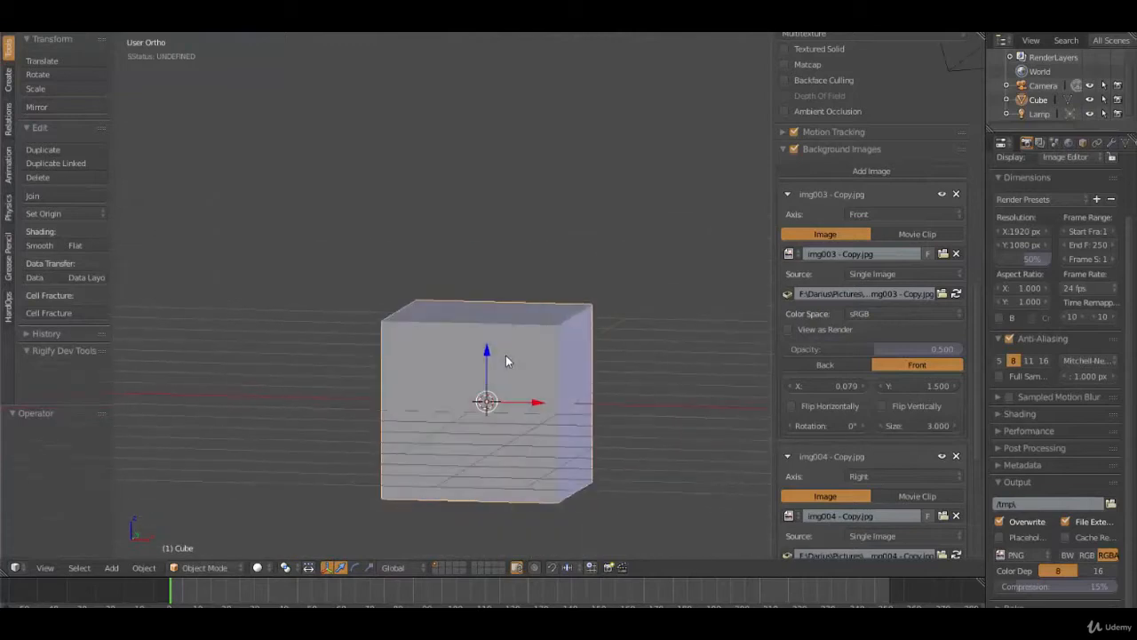
pyautogui.press('Tab')
pyautogui.moveTo(486, 399)
pyautogui.mouseDown(button='middle')
pyautogui.moveTo(506, 417)
pyautogui.moveTo(513, 398)
pyautogui.moveTo(494, 386)
pyautogui.mouseUp(button='middle')
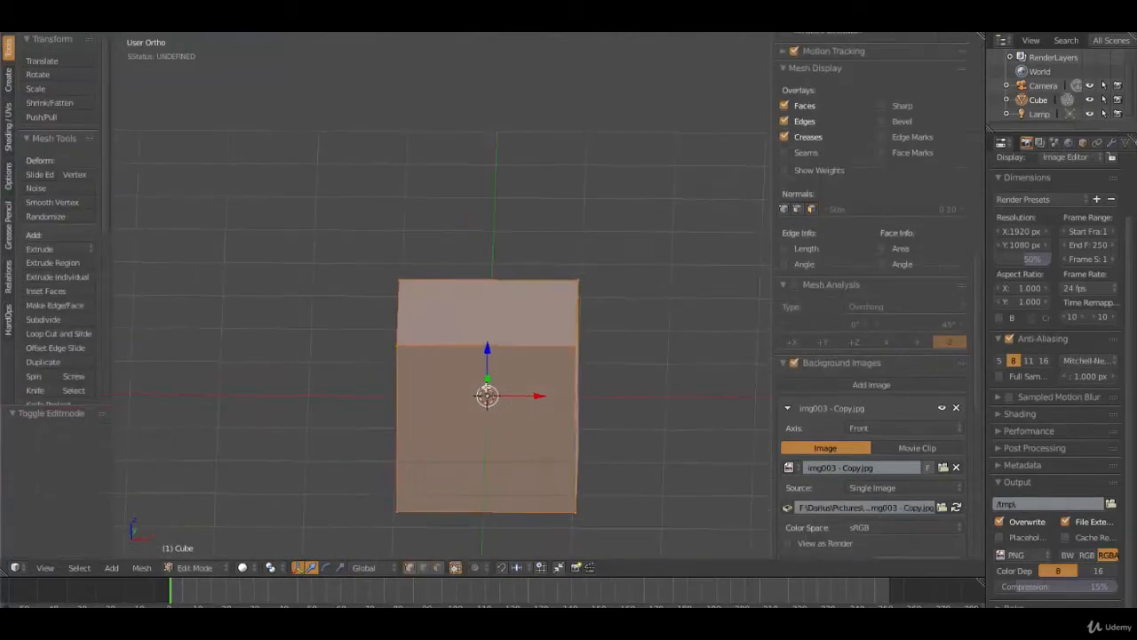
pyautogui.hotkey('ctrl', 'r')
pyautogui.click(488, 360)
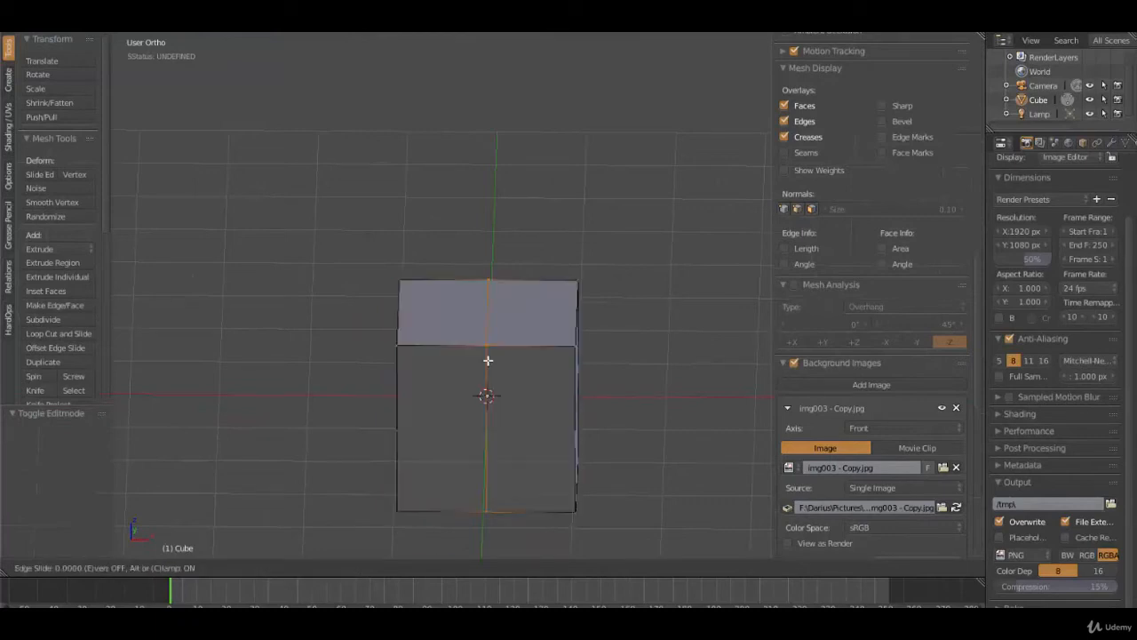
pyautogui.click(488, 360)
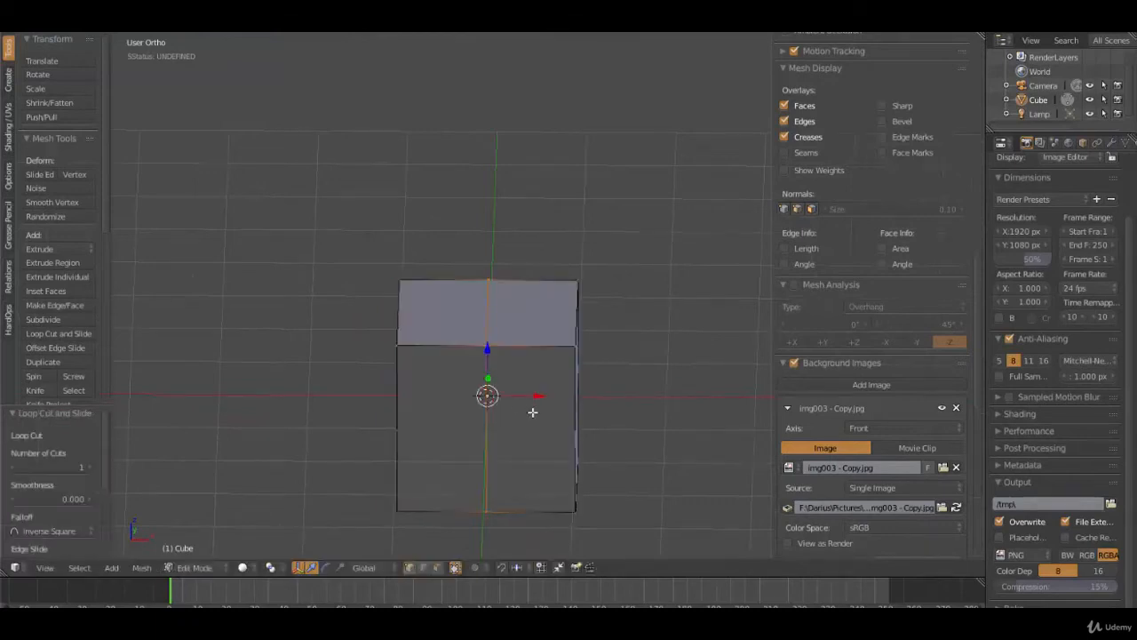
# Step: Switch to face selection and delete the vertices of the cube's outer side face on the negative X half
pyautogui.moveTo(488, 359); pyautogui.dragTo(484, 403, button='middle')
pyautogui.hotkey('ctrl', 'Tab')
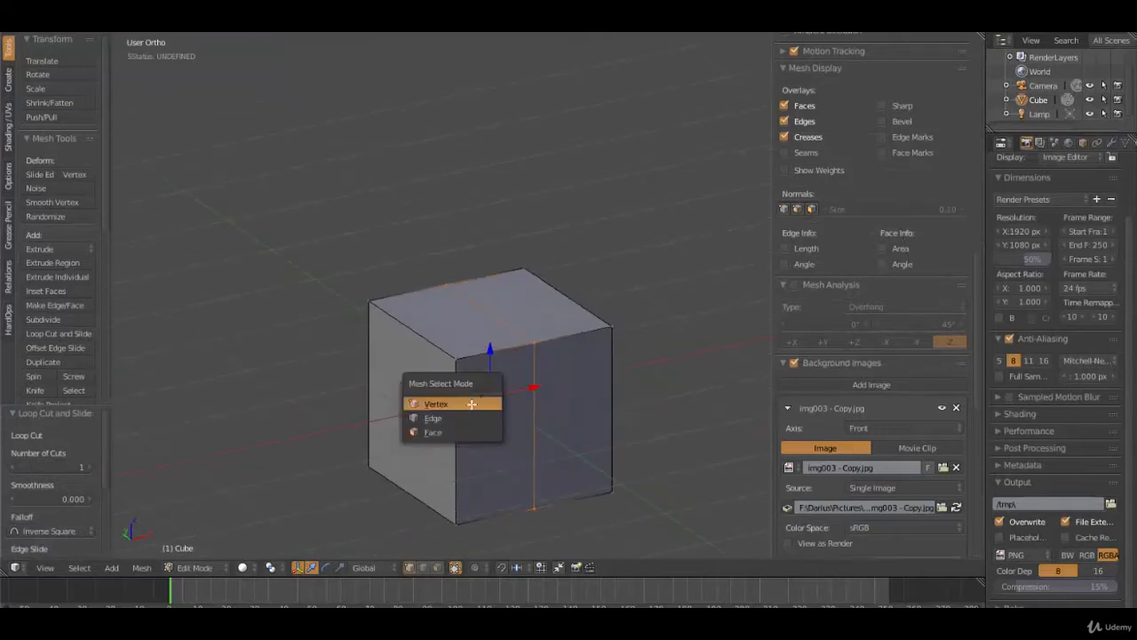
pyautogui.click(432, 431)
pyautogui.rightClick(457, 445)
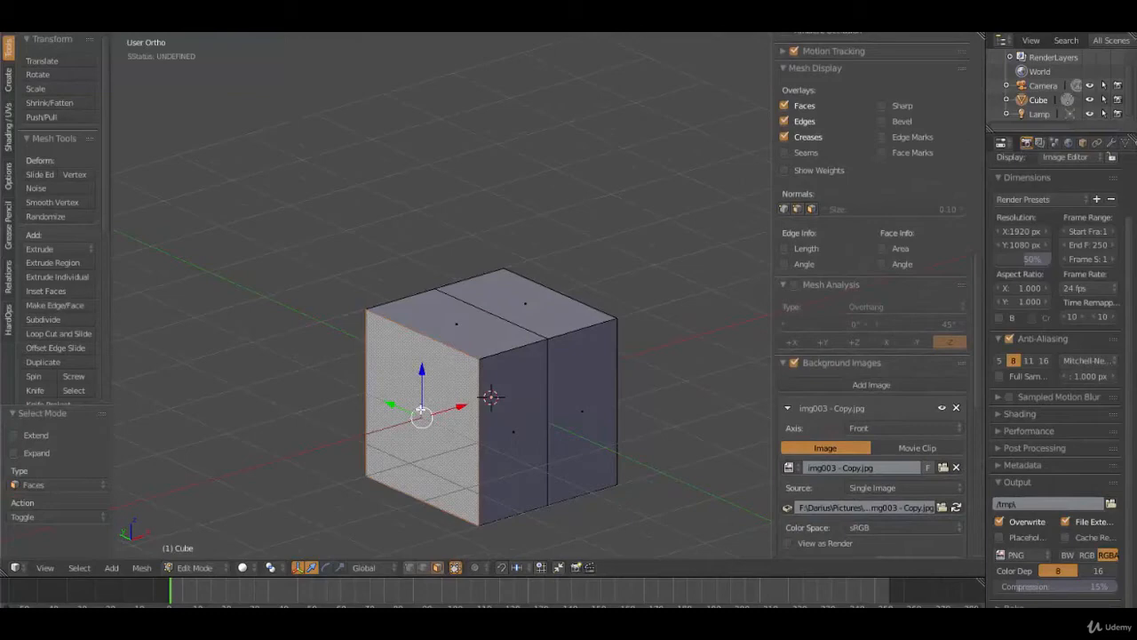
pyautogui.press('x')
pyautogui.click(382, 349)
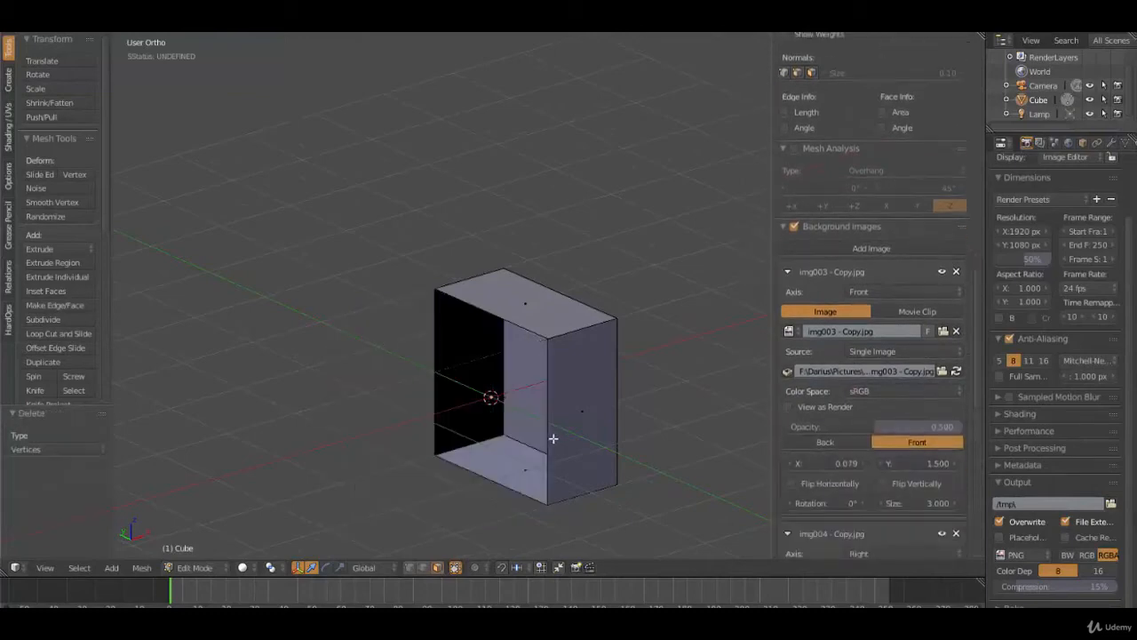
# Step: Add a Mirror modifier on the X axis to the remaining half and enable Clipping
pyautogui.moveTo(553, 438); pyautogui.dragTo(494, 433, button='middle')
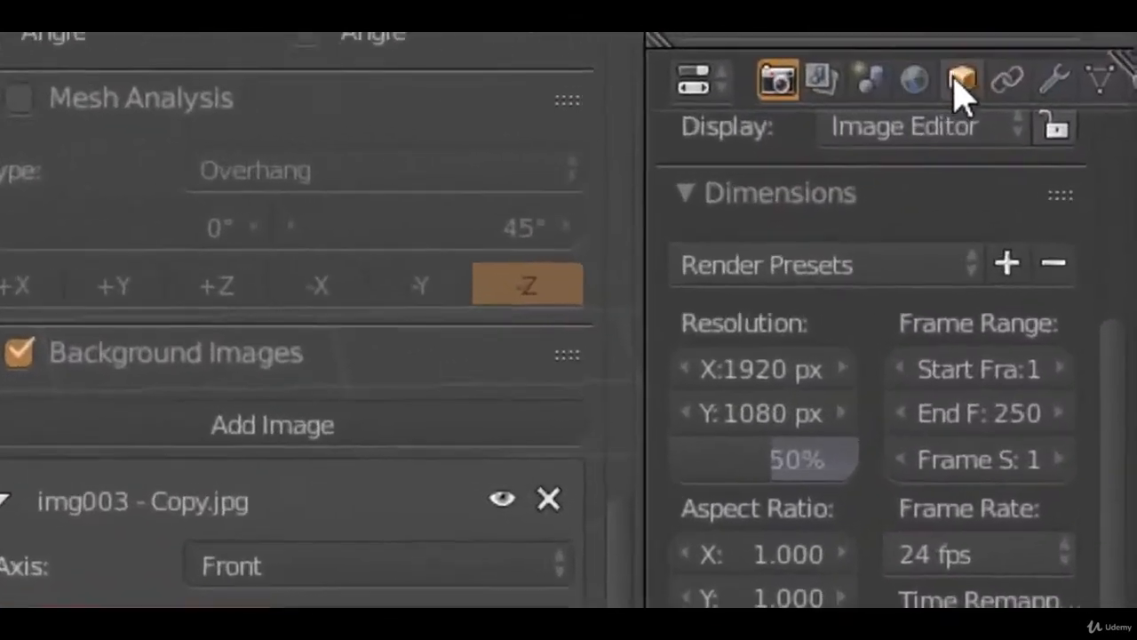
pyautogui.click(1111, 142)
pyautogui.click(859, 240)
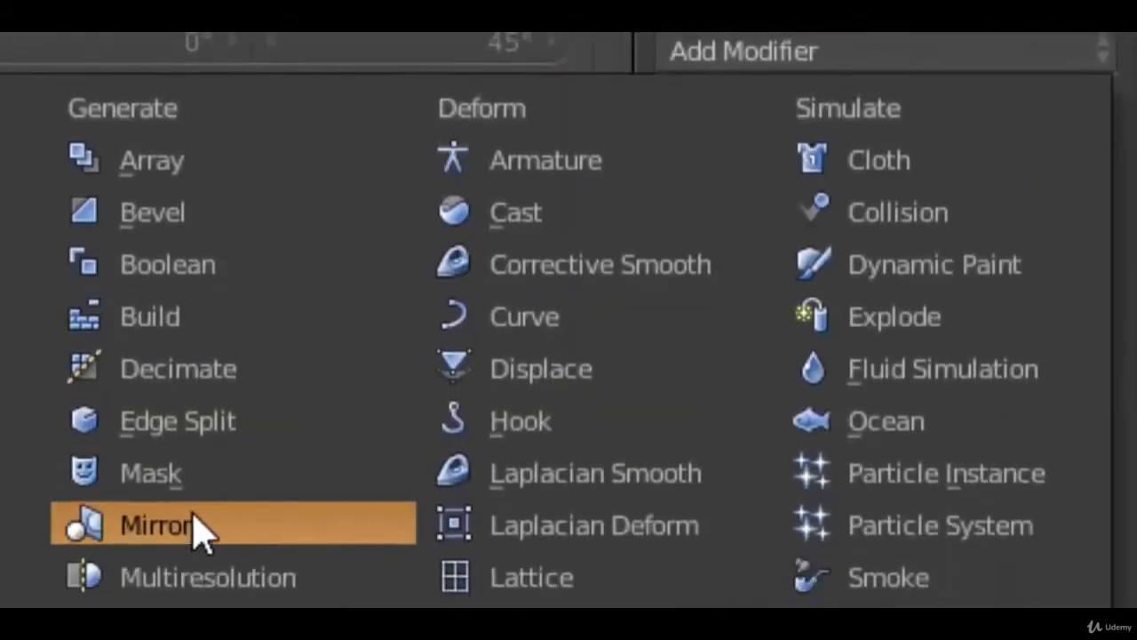
pyautogui.click(198, 525)
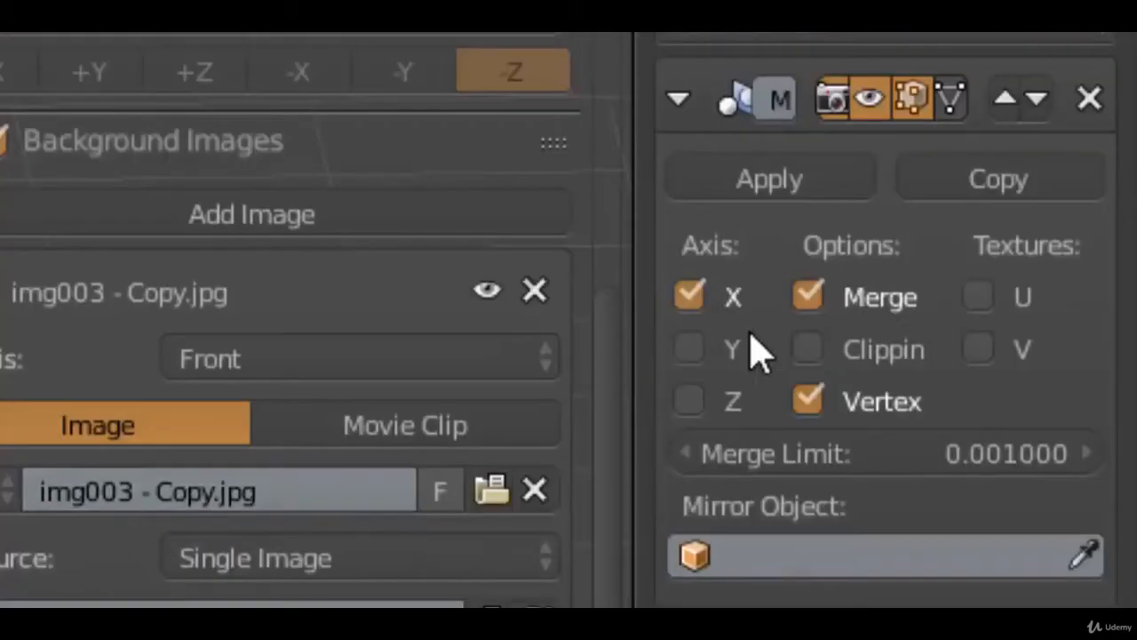
pyautogui.click(808, 349)
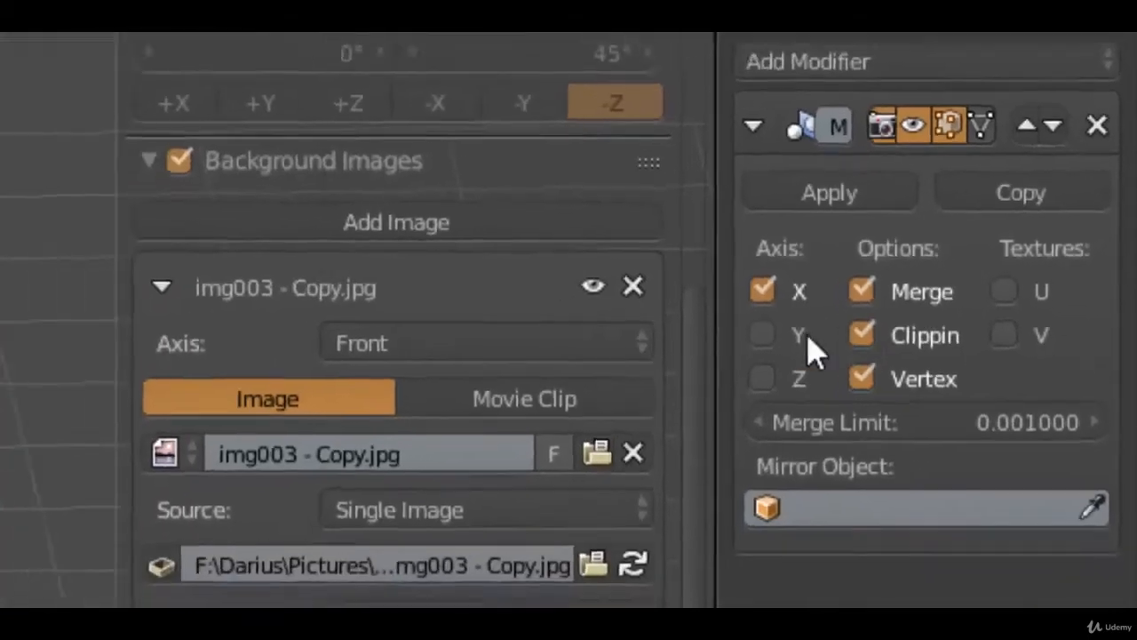
pyautogui.press('KP_0')
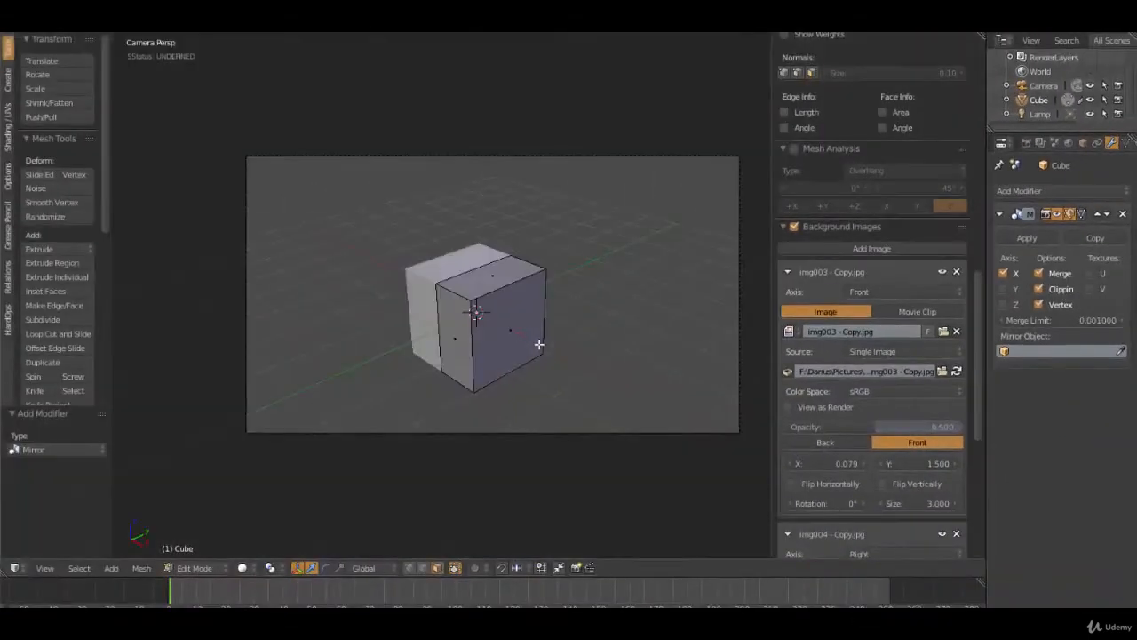
pyautogui.press('KP_1')
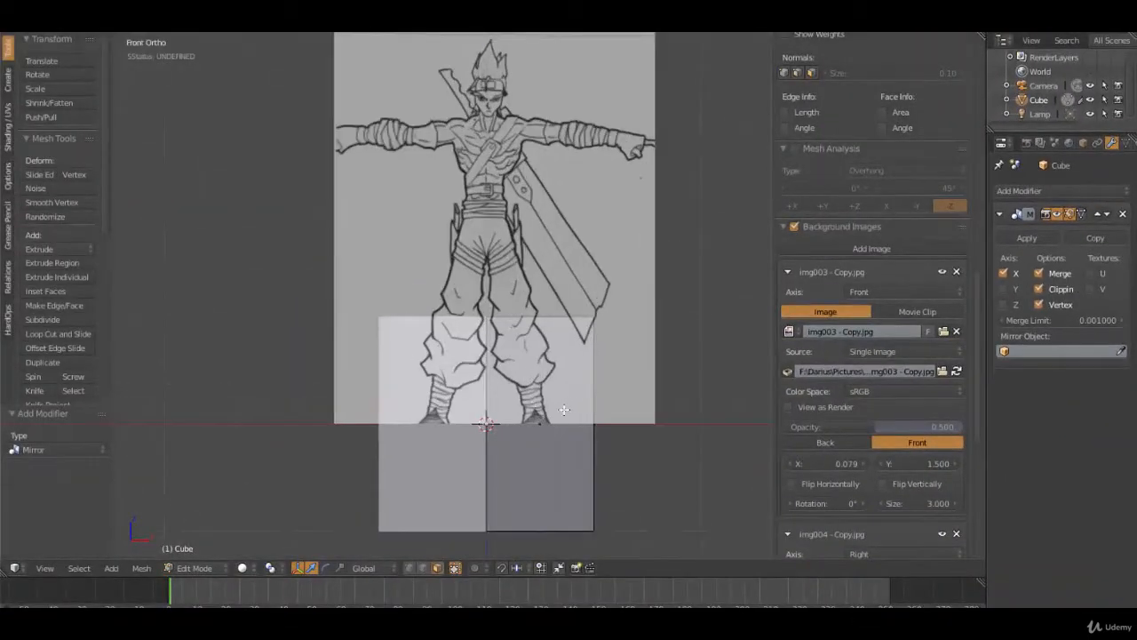
pyautogui.moveTo(564, 410); pyautogui.dragTo(593, 442, button='middle')
pyautogui.rightClick(576, 432)
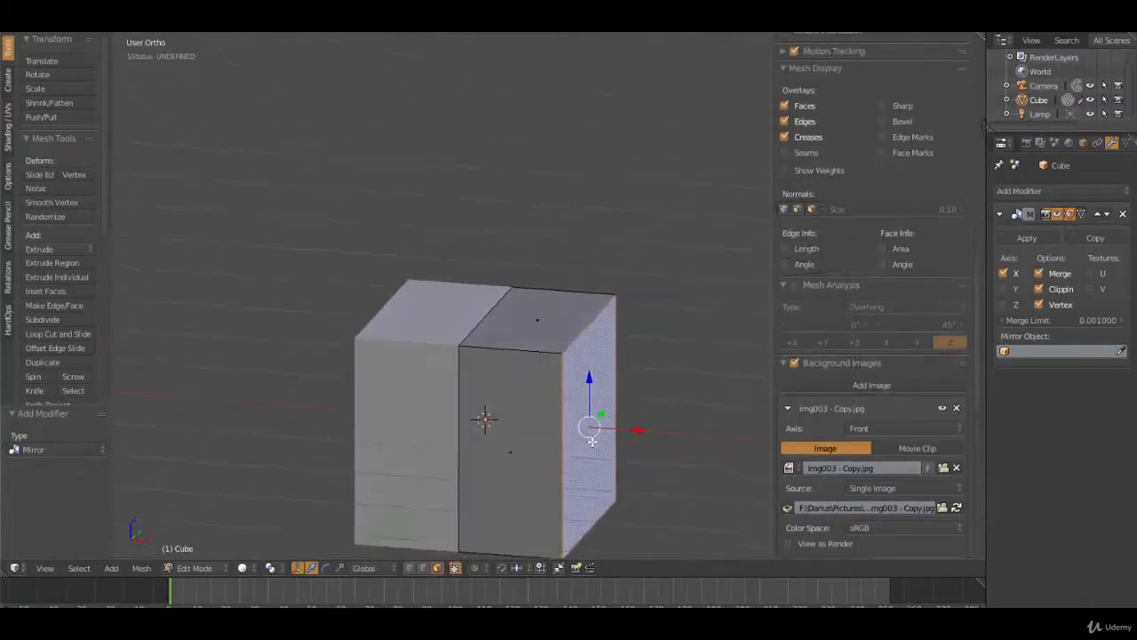
pyautogui.press('g')
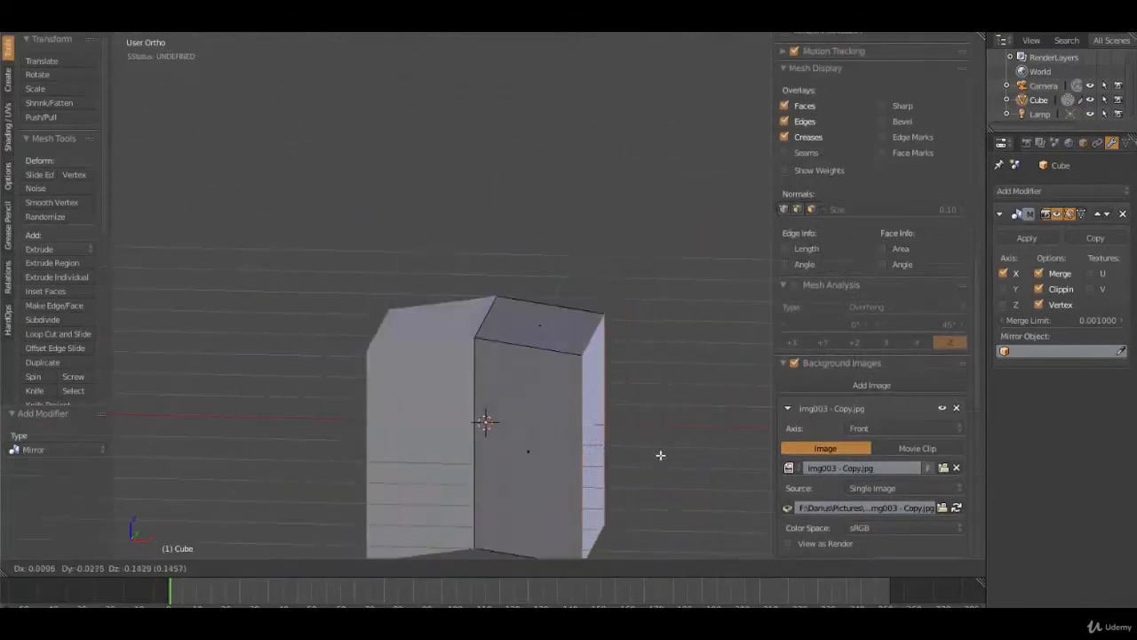
pyautogui.rightClick(609, 382)
# Step: Select the whole half cube and move it up about 2.28 along Z to the character's upper body in front view
pyautogui.press('a')
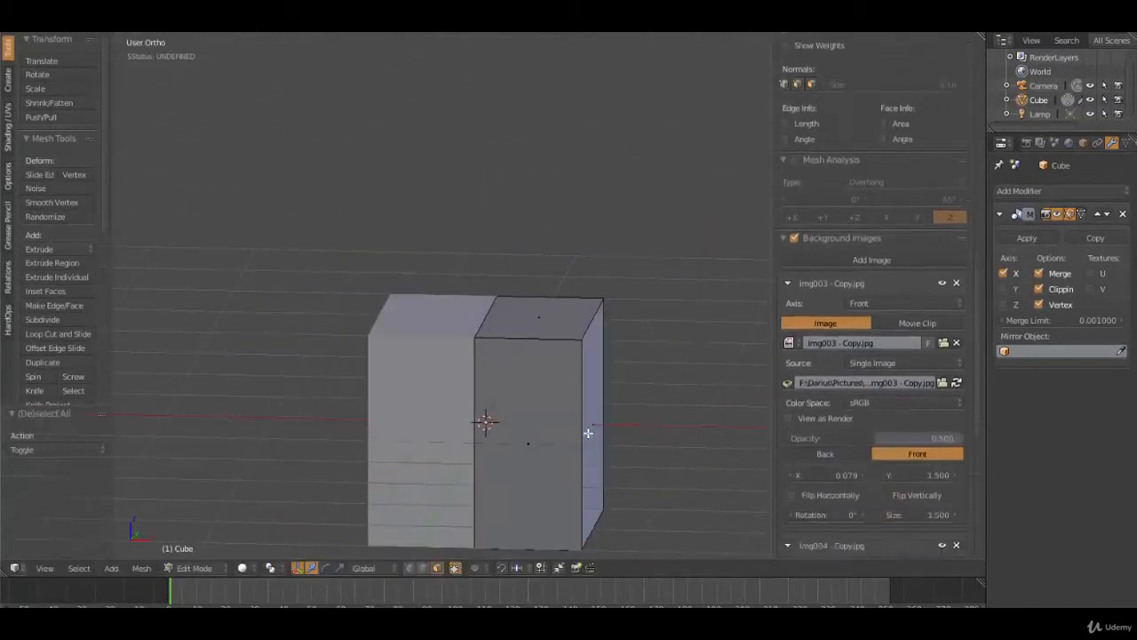
pyautogui.press('a')
pyautogui.press('KP_1')
pyautogui.scroll(-2, 588, 433)
pyautogui.scroll(2, 588, 433)
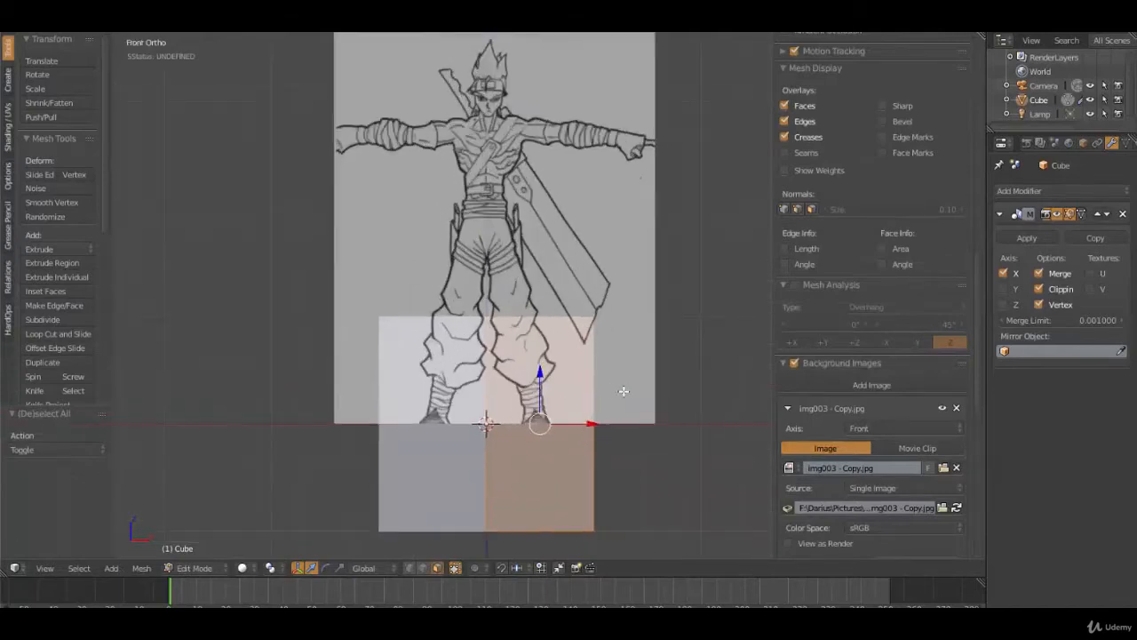
pyautogui.moveTo(623, 391); pyautogui.dragTo(549, 389, button='middle')
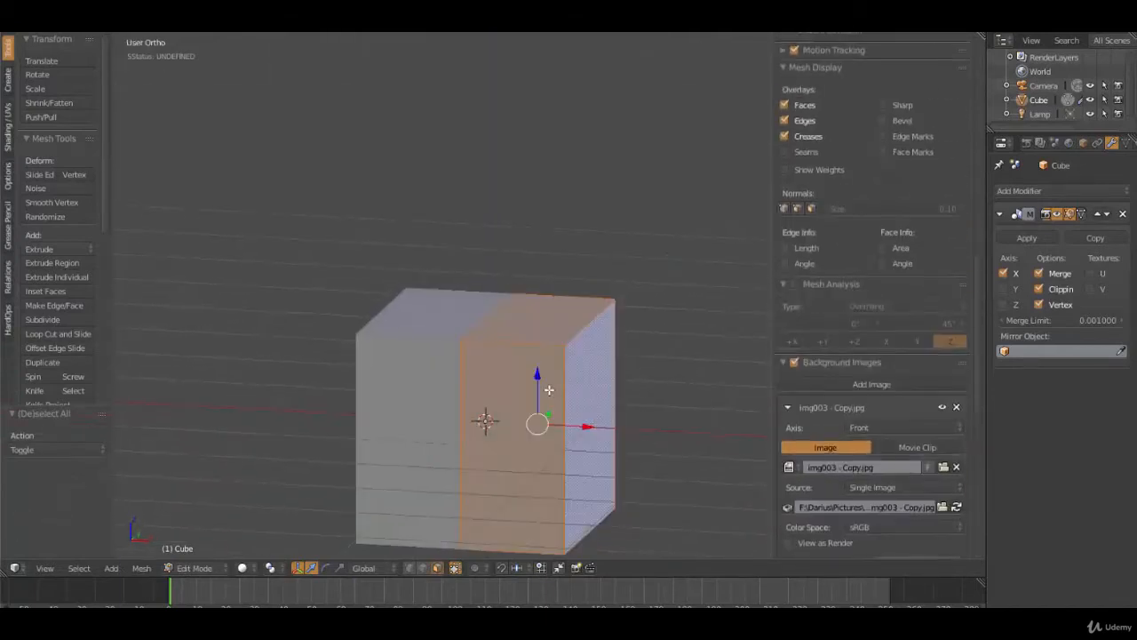
pyautogui.press('KP_1')
pyautogui.press('g')
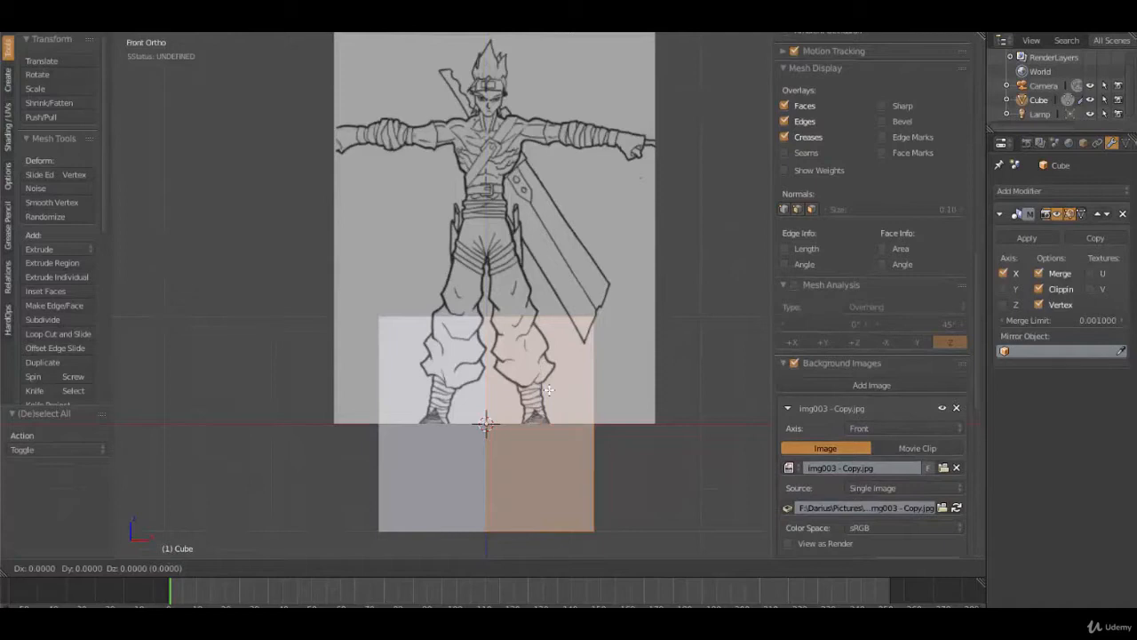
pyautogui.press('z')
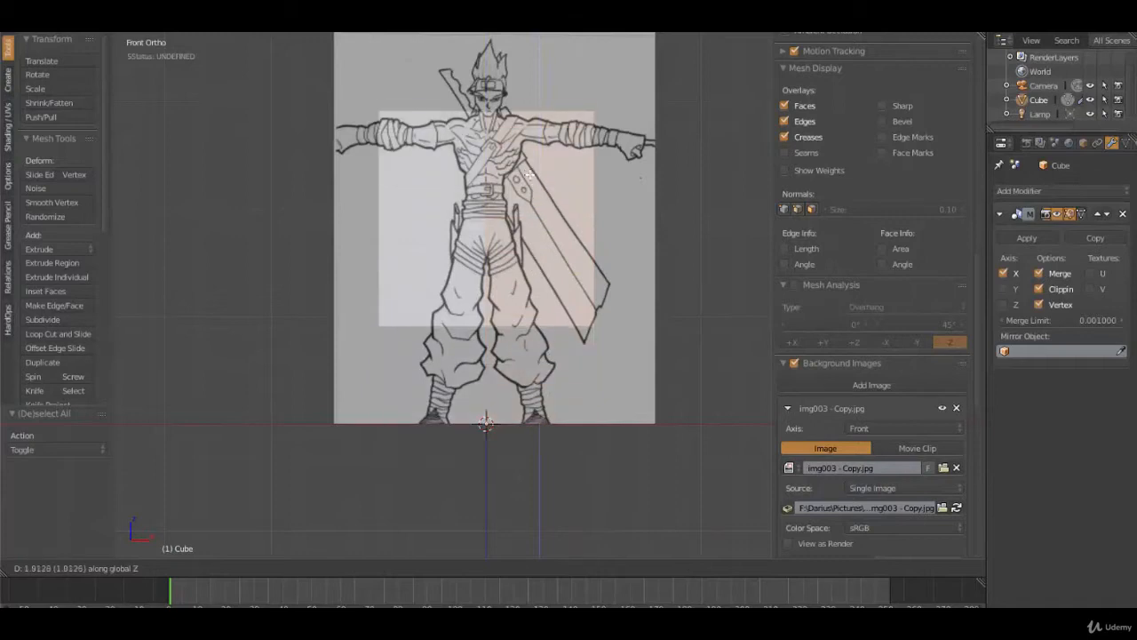
pyautogui.click(531, 146)
# Step: Scale the half cube down to about 0.188 and raise it about 0.32 along Z onto the character's chest
pyautogui.scroll(2, 555, 216)
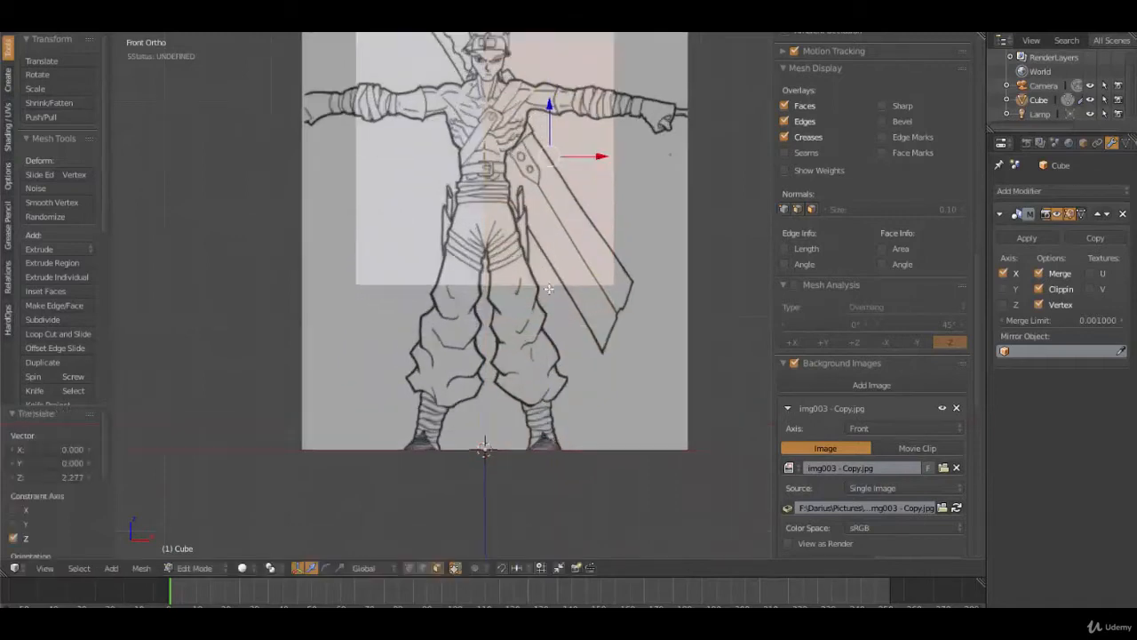
pyautogui.keyDown('shift'); pyautogui.moveTo(557, 258); pyautogui.dragTo(528, 458, button='middle'); pyautogui.keyUp('shift')
pyautogui.press('s')
pyautogui.click(550, 312)
pyautogui.scroll(3, 528, 459)
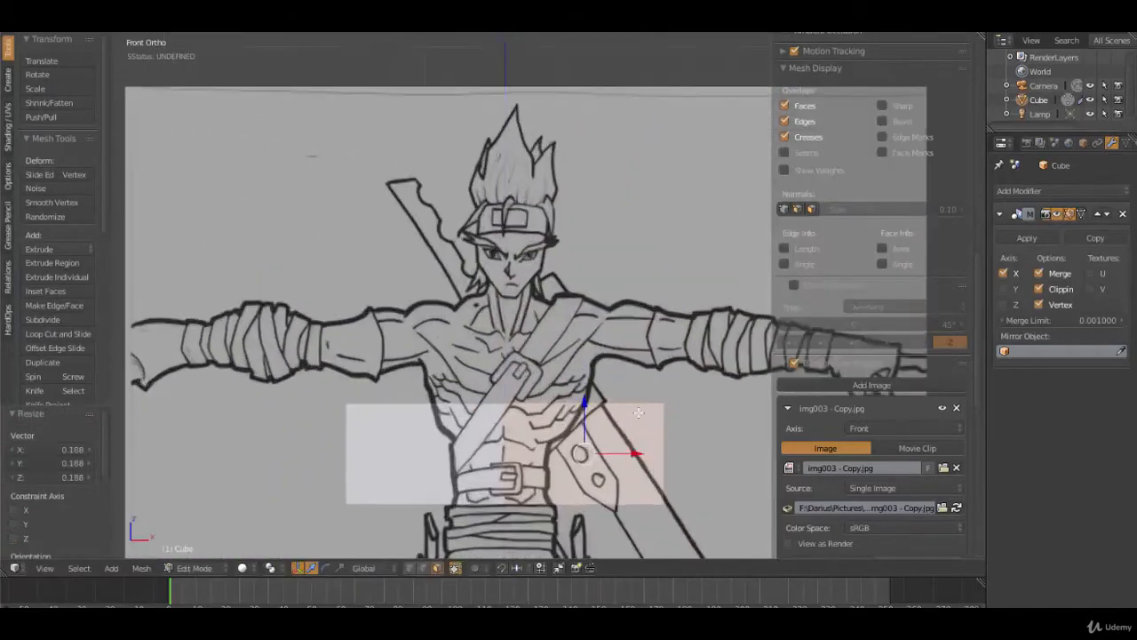
pyautogui.moveTo(636, 454); pyautogui.dragTo(533, 378)
# Step: In edge selection, move the top front edge about 0.11 in Y and -0.03 in Z to the collar in the side reference
pyautogui.press('KP_3')
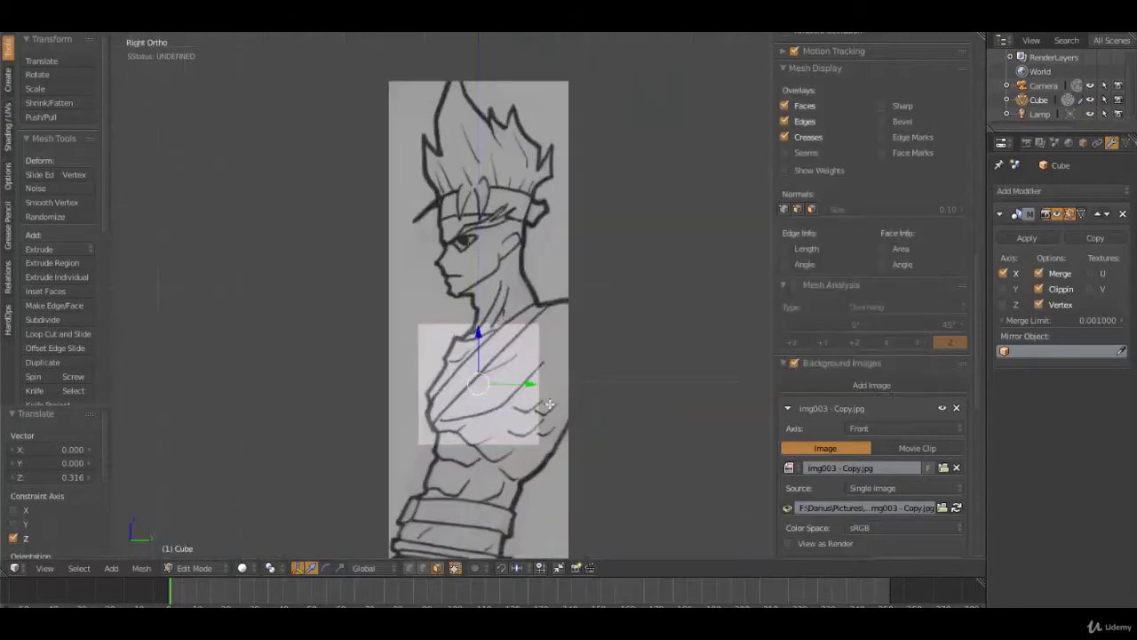
pyautogui.scroll(3, 542, 395)
pyautogui.scroll(2, 552, 403)
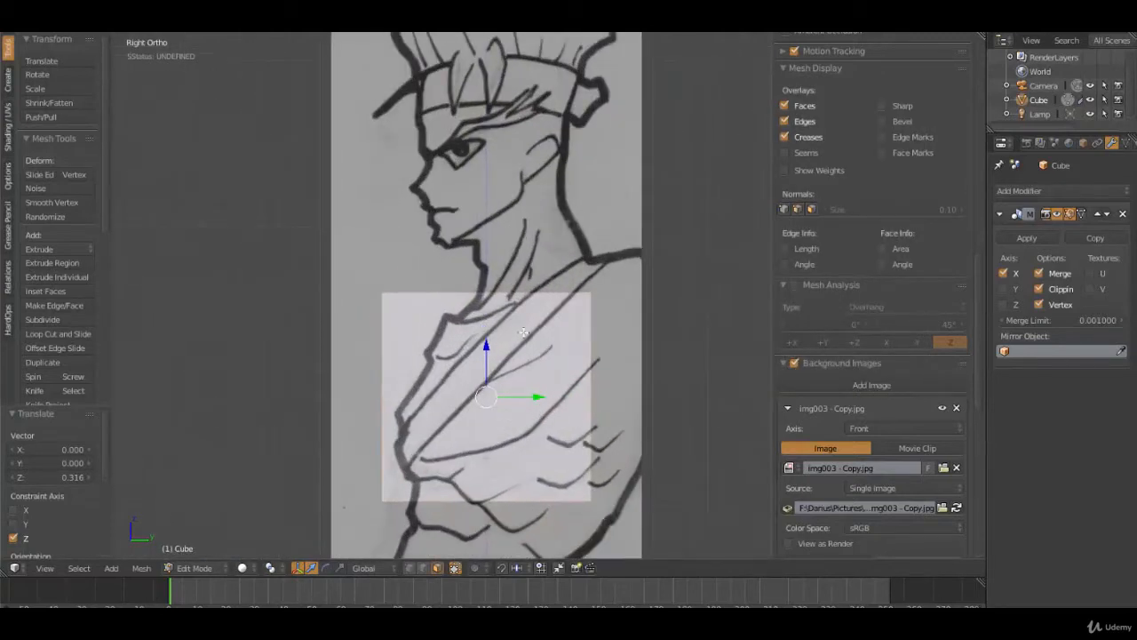
pyautogui.hotkey('ctrl', 'Tab')
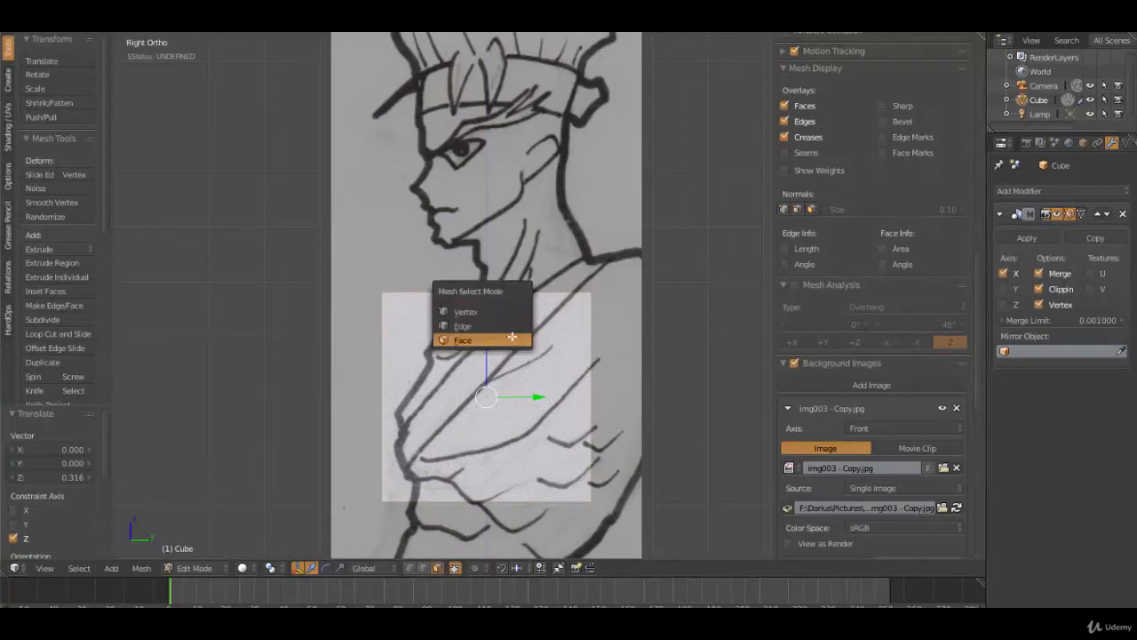
pyautogui.click(506, 326)
pyautogui.moveTo(507, 326); pyautogui.dragTo(466, 349, button='middle')
pyautogui.rightClick(413, 316)
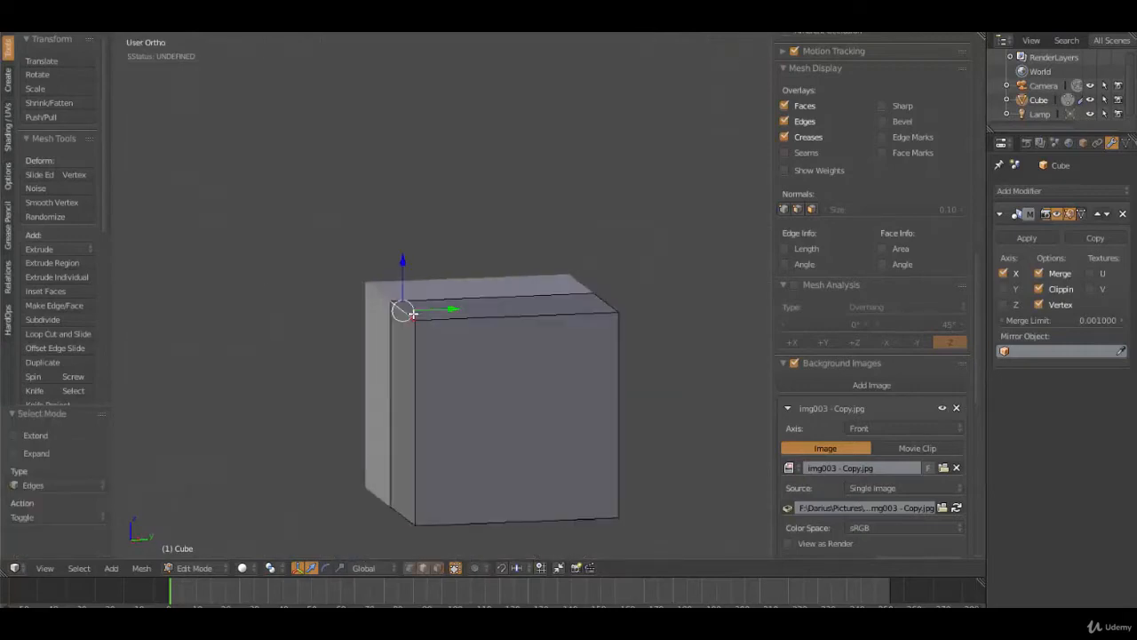
pyautogui.press('KP_3')
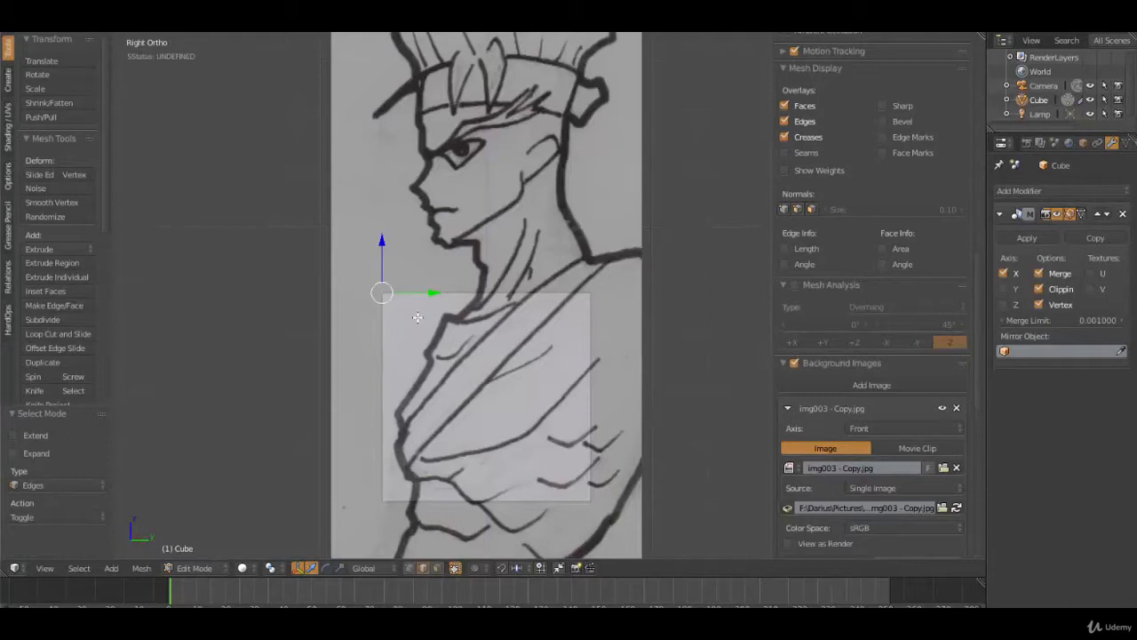
pyautogui.press('g')
pyautogui.click(479, 331)
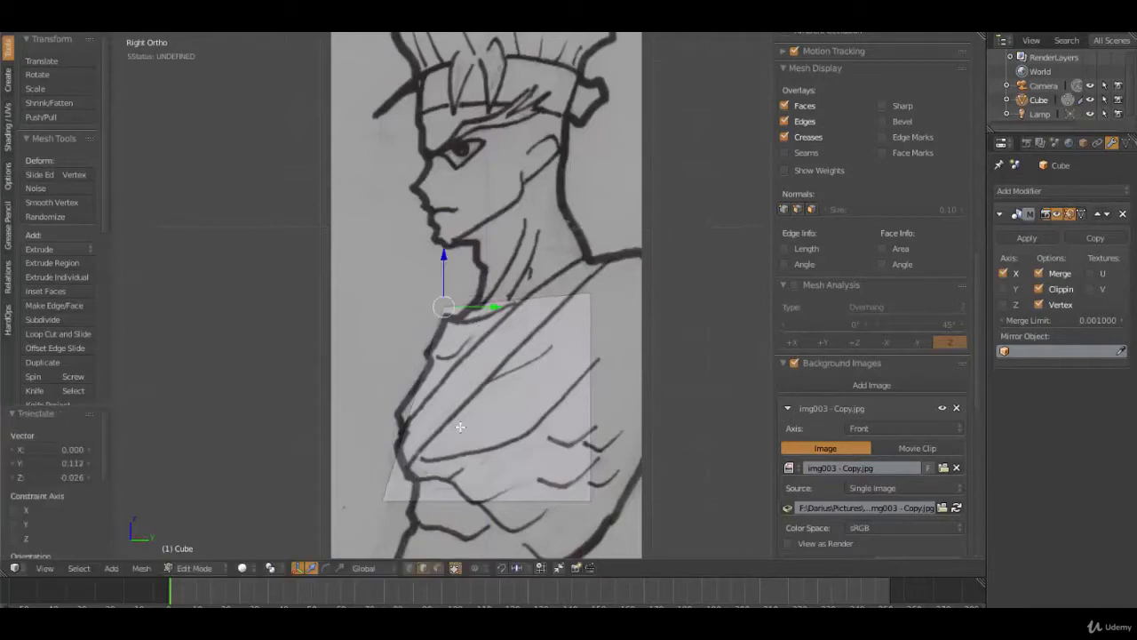
# Step: Move the bottom front edge about 0.03 in Y and 0.045 in Z to the lower chest outline in side view
pyautogui.moveTo(390, 488)
pyautogui.mouseDown(button='middle')
pyautogui.moveTo(450, 485)
pyautogui.moveTo(454, 507)
pyautogui.mouseUp(button='middle')
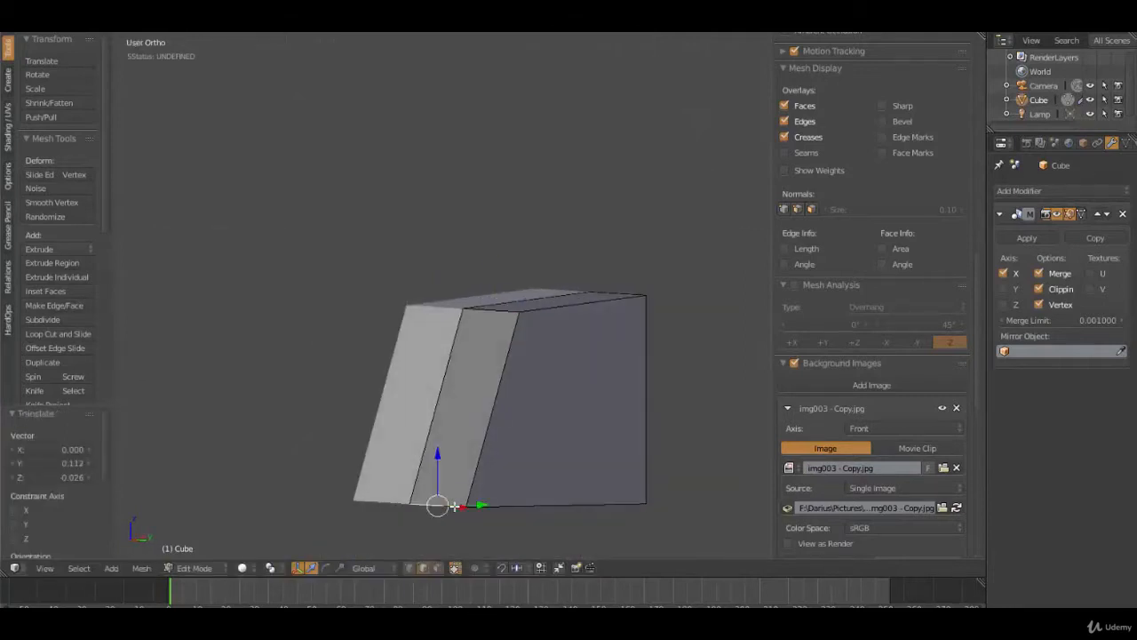
pyautogui.press('KP_3')
pyautogui.press('g')
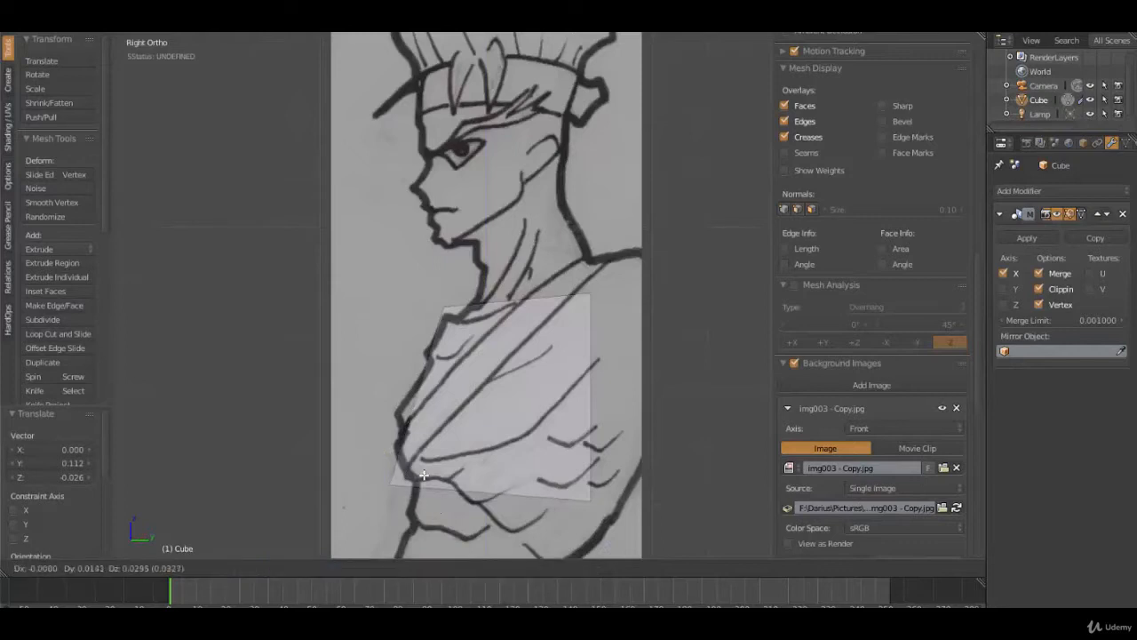
pyautogui.click(536, 423)
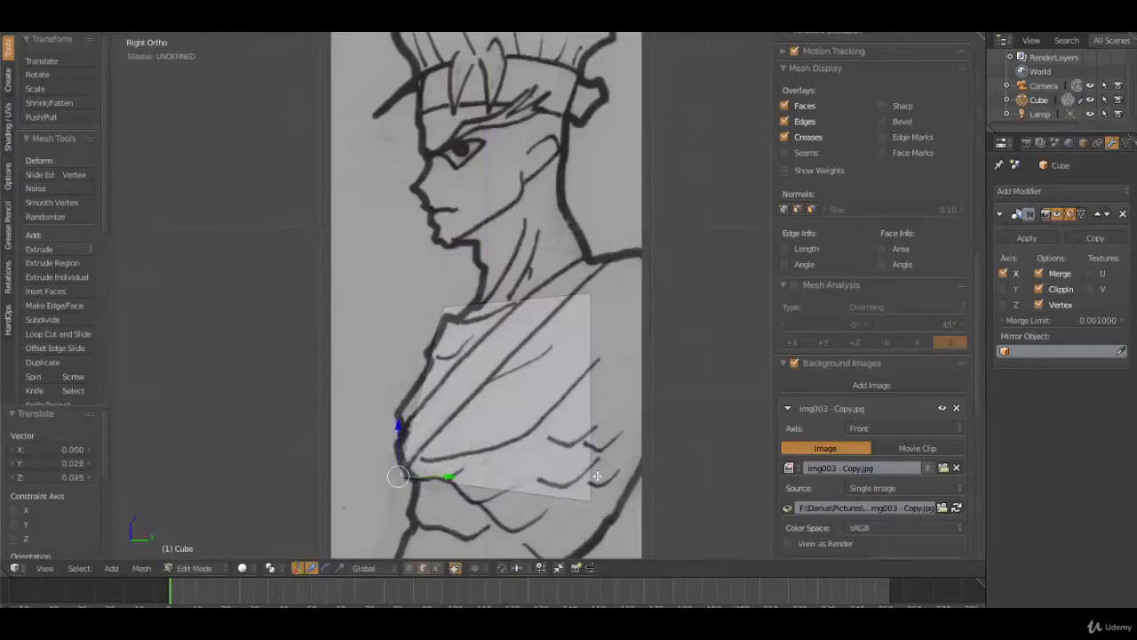
# Step: Move the bottom back edge about 0.065 in Y and 0.014 in Z to the back outline in side view
pyautogui.moveTo(601, 496); pyautogui.dragTo(555, 507, button='middle')
pyautogui.rightClick(544, 508)
pyautogui.press('KP_3')
pyautogui.press('g')
pyautogui.click(632, 500)
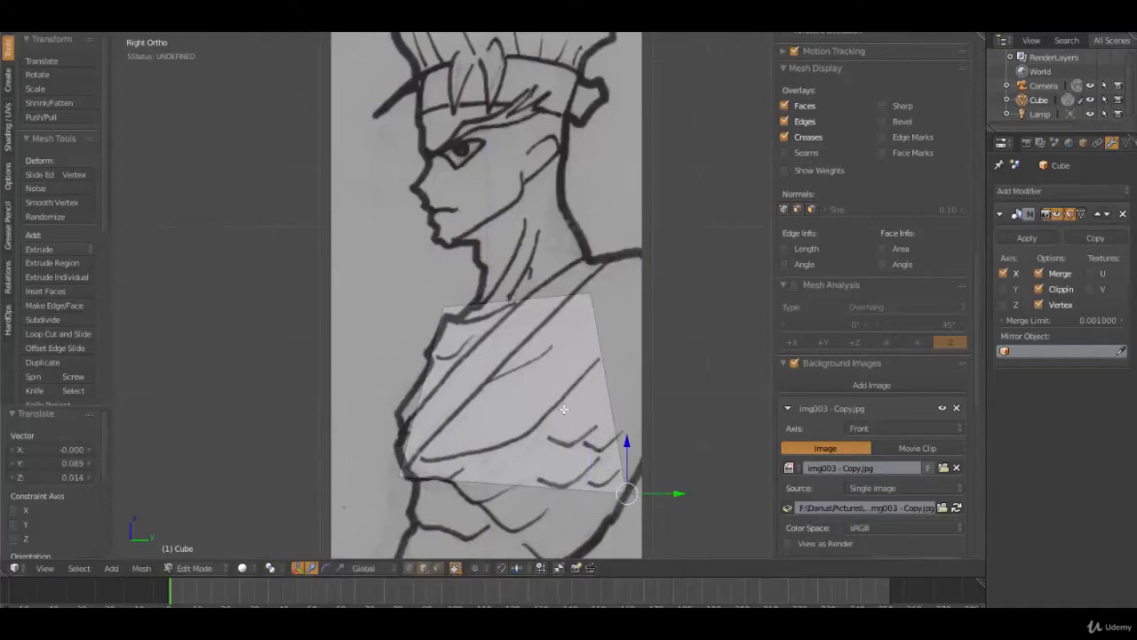
# Step: Move the top back edge about 0.09 in Y and 0.07 in Z to the upper back outline in side view
pyautogui.moveTo(575, 321); pyautogui.dragTo(538, 347, button='middle')
pyautogui.rightClick(538, 347)
pyautogui.press('KP_3')
pyautogui.press('g')
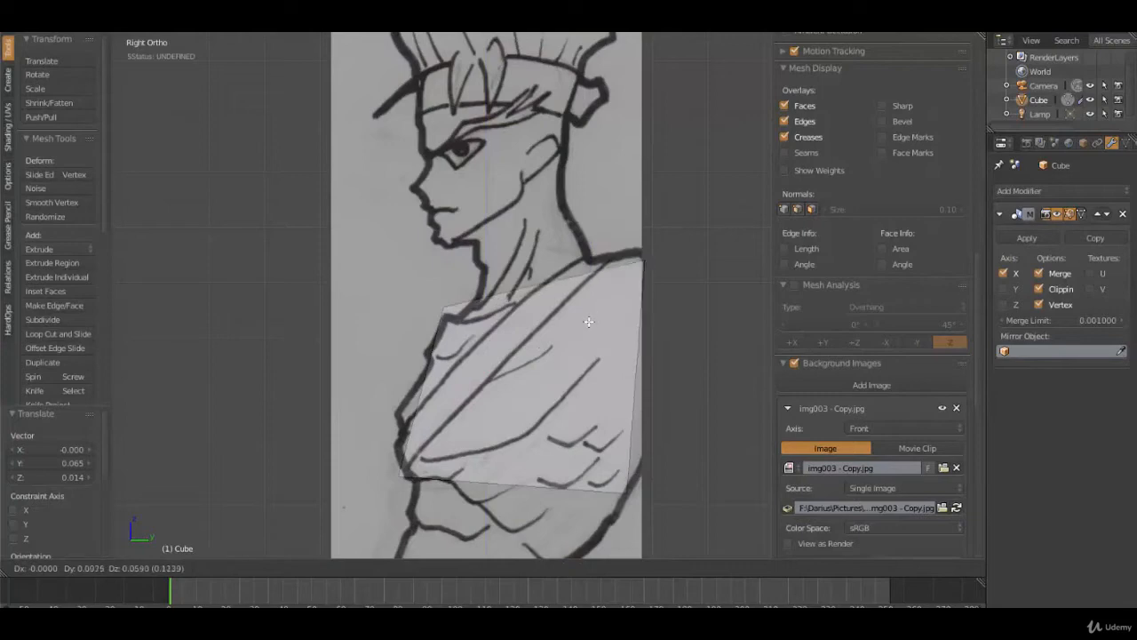
pyautogui.click(587, 315)
# Step: In face selection, move the torso's outer side face about 0.09 in X and 0.026 in Z in front view
pyautogui.moveTo(584, 310); pyautogui.dragTo(612, 429, button='middle')
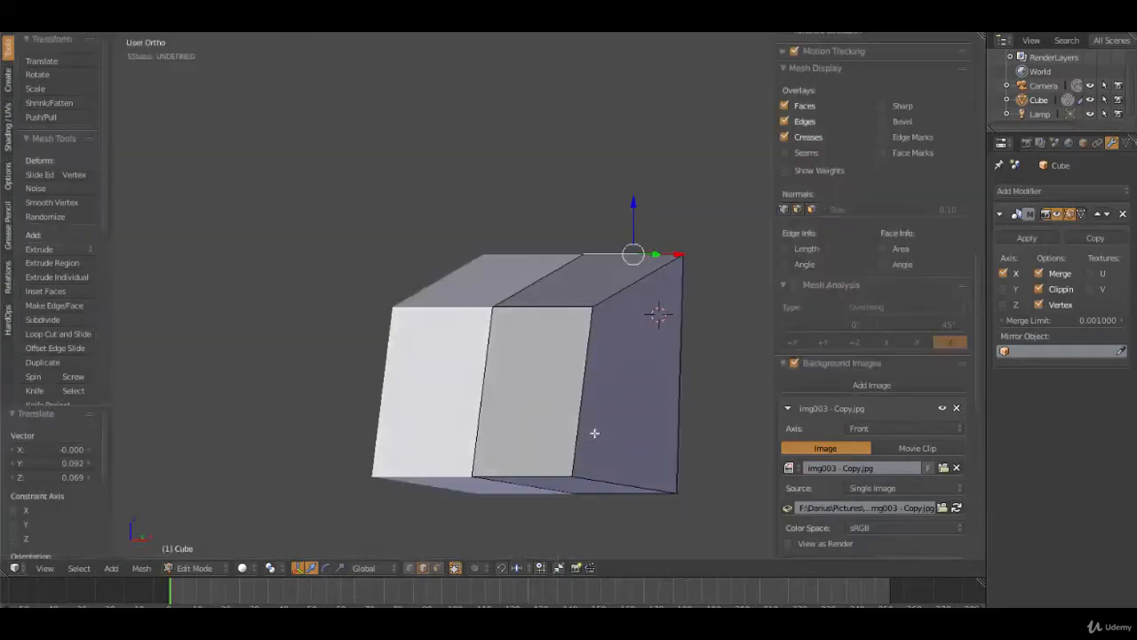
pyautogui.hotkey('ctrl', 'Tab')
pyautogui.click(569, 444)
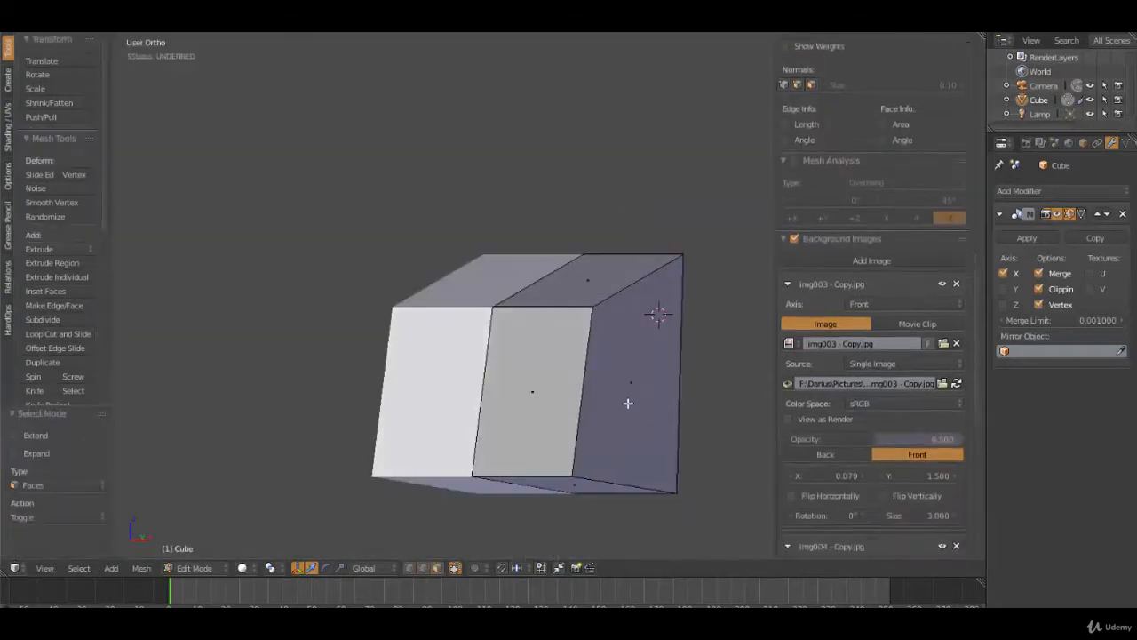
pyautogui.rightClick(628, 404)
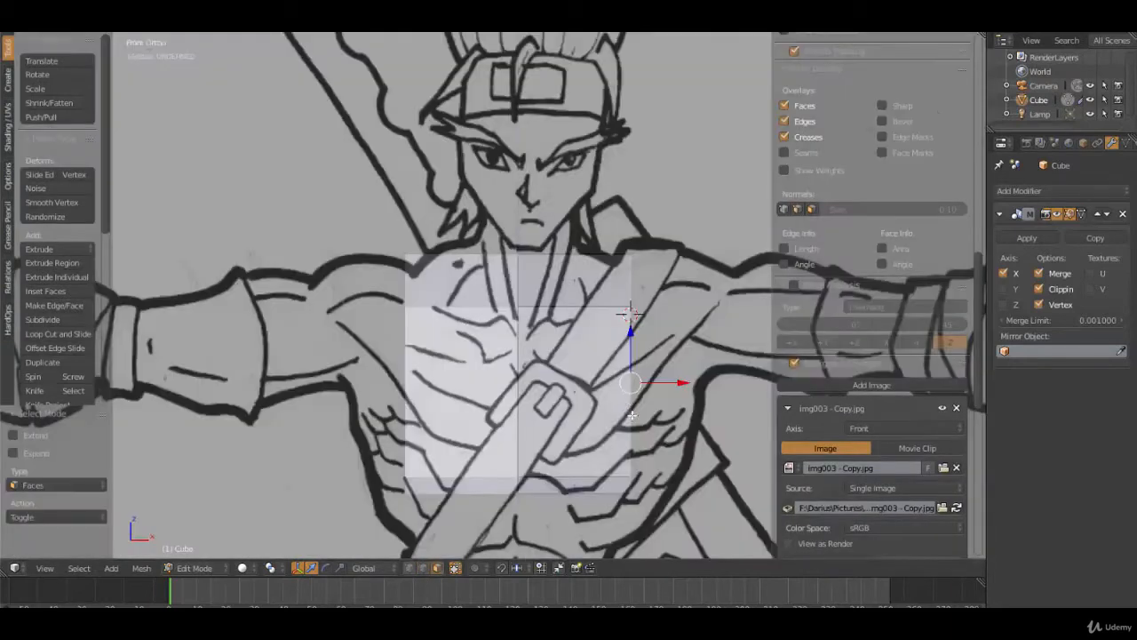
pyautogui.press('g')
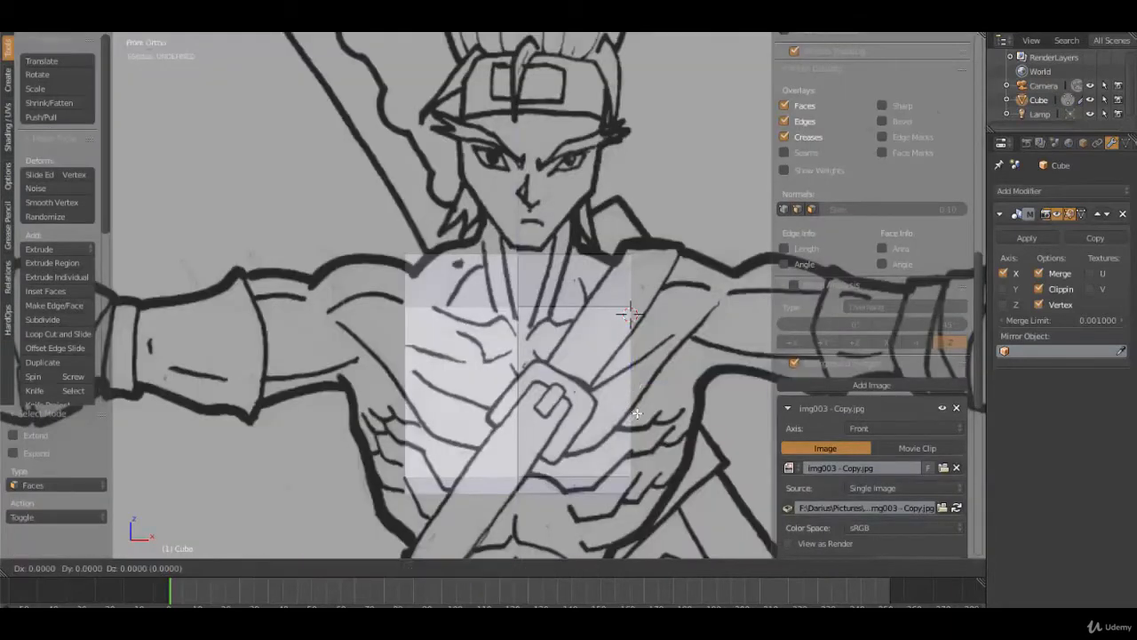
pyautogui.click(683, 405)
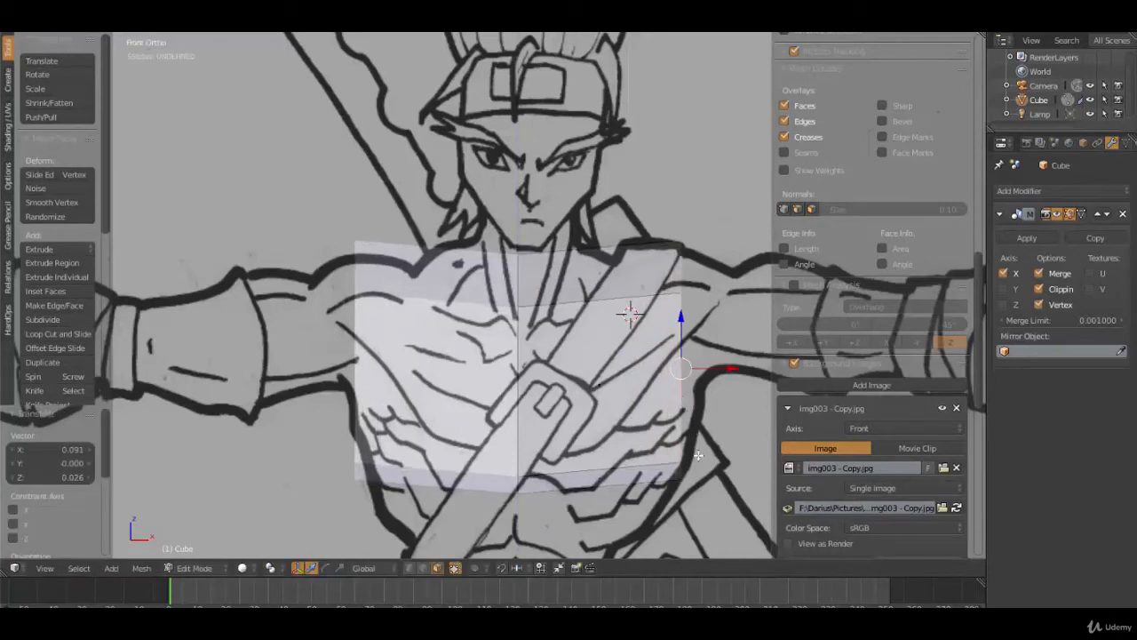
# Step: Taper the chest by rotating the side face about -12.6°, scaling it to about 0.8 and raising it about 0.028 in Z
pyautogui.press('r')
pyautogui.click(712, 435)
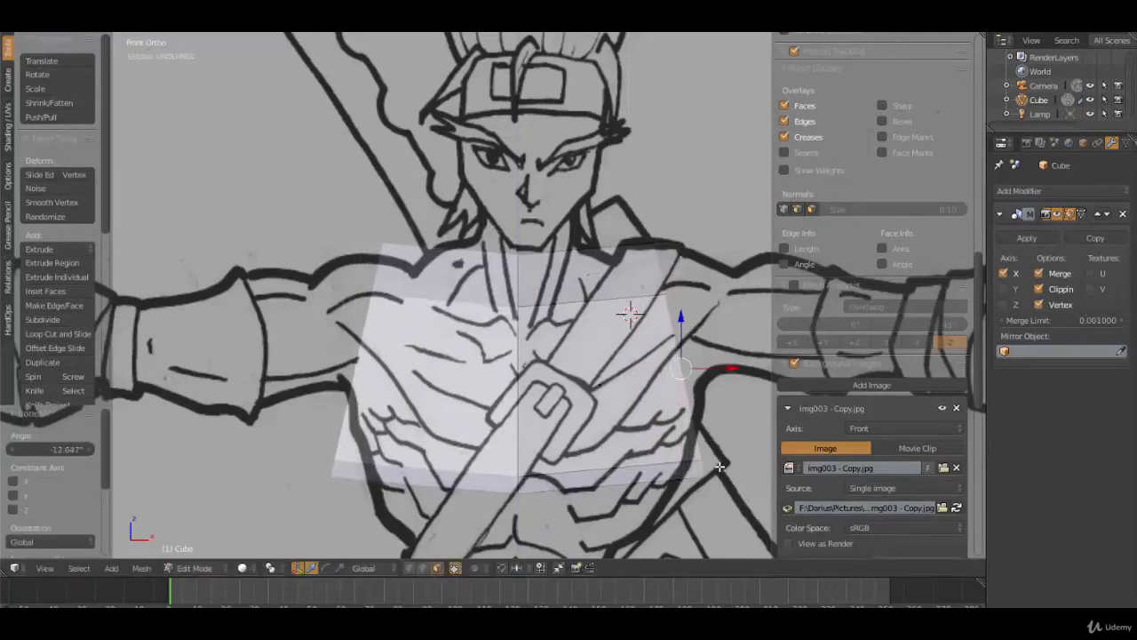
pyautogui.press('s')
pyautogui.click(714, 449)
pyautogui.press('g')
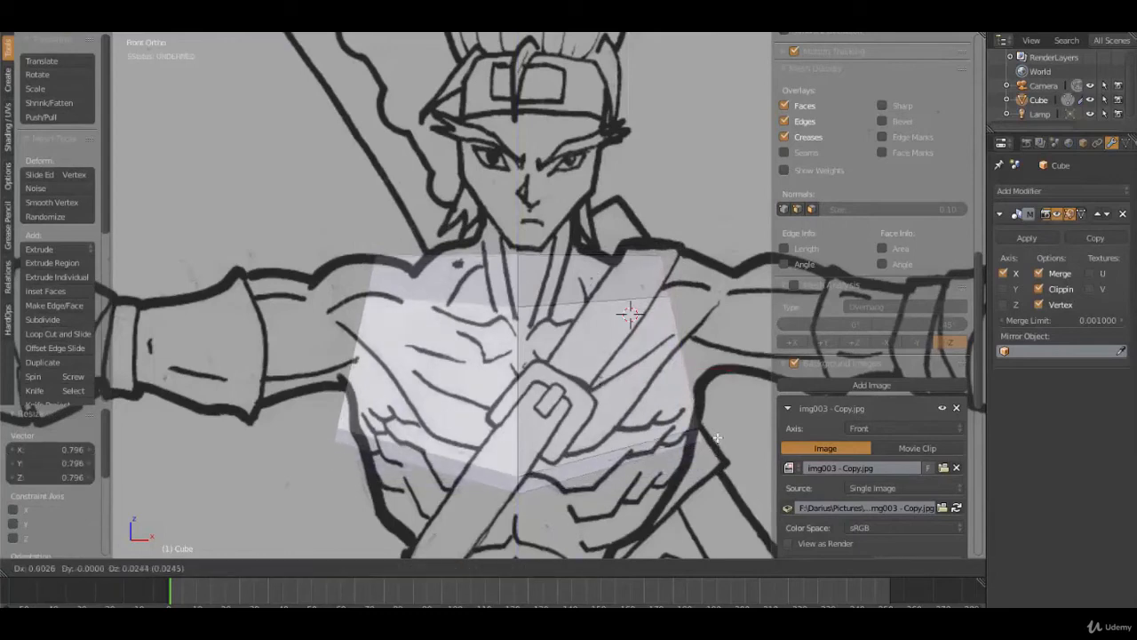
pyautogui.click(715, 439)
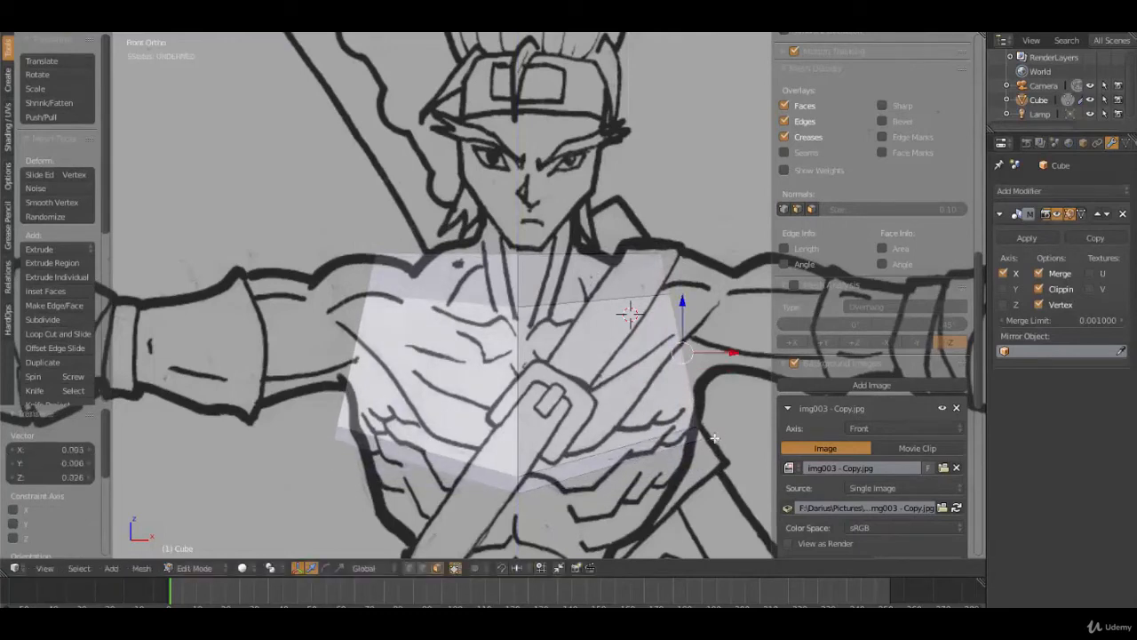
# Step: In side view, shift the side face about 0.004 in Y and -0.005 in Z to fit the drawing
pyautogui.moveTo(673, 447); pyautogui.dragTo(503, 417, button='middle')
pyautogui.press('KP_3')
pyautogui.scroll(2, 512, 417)
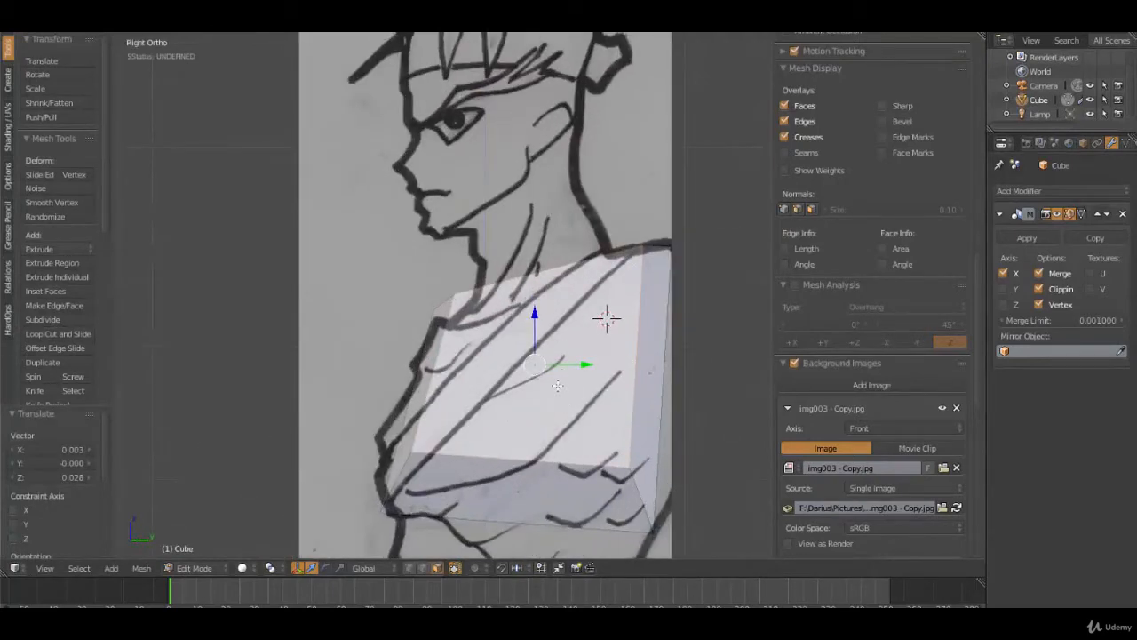
pyautogui.press('g')
pyautogui.click(561, 390)
# Step: In edge selection, move the lower outer edge about -0.014 in X and -0.011 in Z to the rib outline in front view
pyautogui.moveTo(564, 391)
pyautogui.mouseDown(button='middle')
pyautogui.moveTo(577, 375)
pyautogui.moveTo(488, 334)
pyautogui.moveTo(489, 345)
pyautogui.mouseUp(button='middle')
pyautogui.press('KP_1')
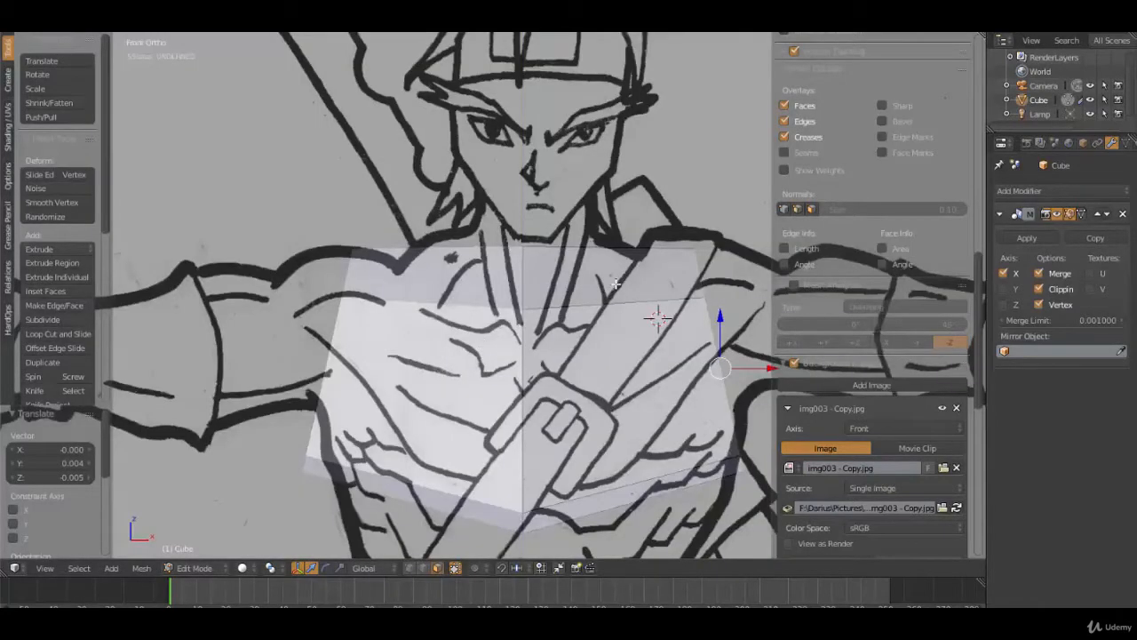
pyautogui.scroll(-4, 685, 365)
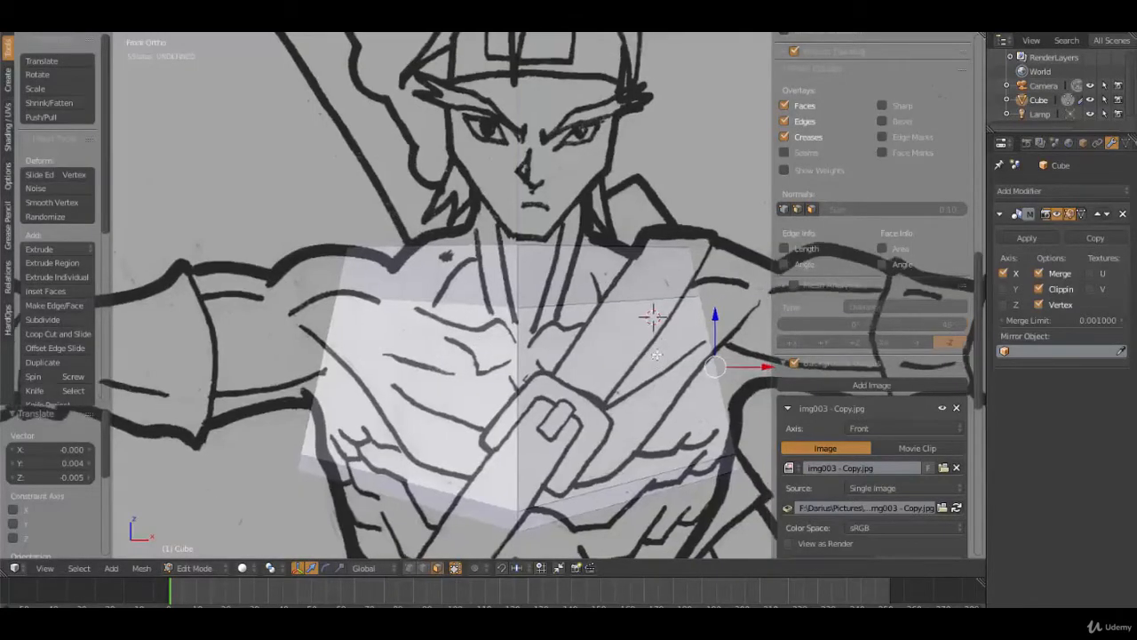
pyautogui.scroll(4, 662, 387)
pyautogui.keyDown('shift'); pyautogui.moveTo(662, 386); pyautogui.dragTo(598, 367, button='middle'); pyautogui.keyUp('shift')
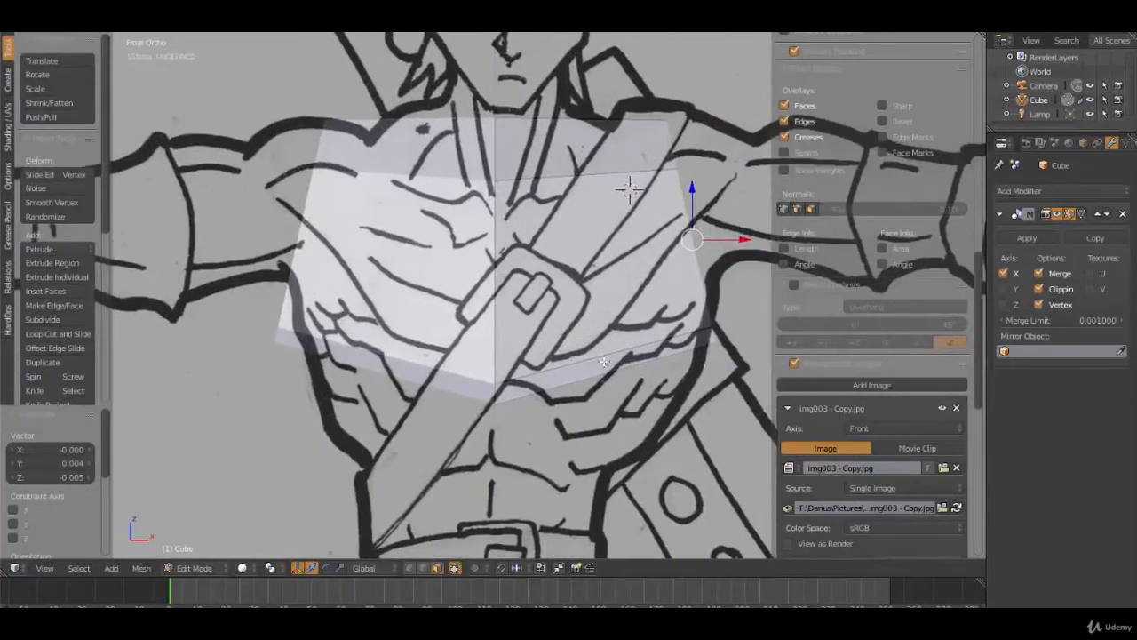
pyautogui.hotkey('ctrl', 'Tab')
pyautogui.click(622, 354)
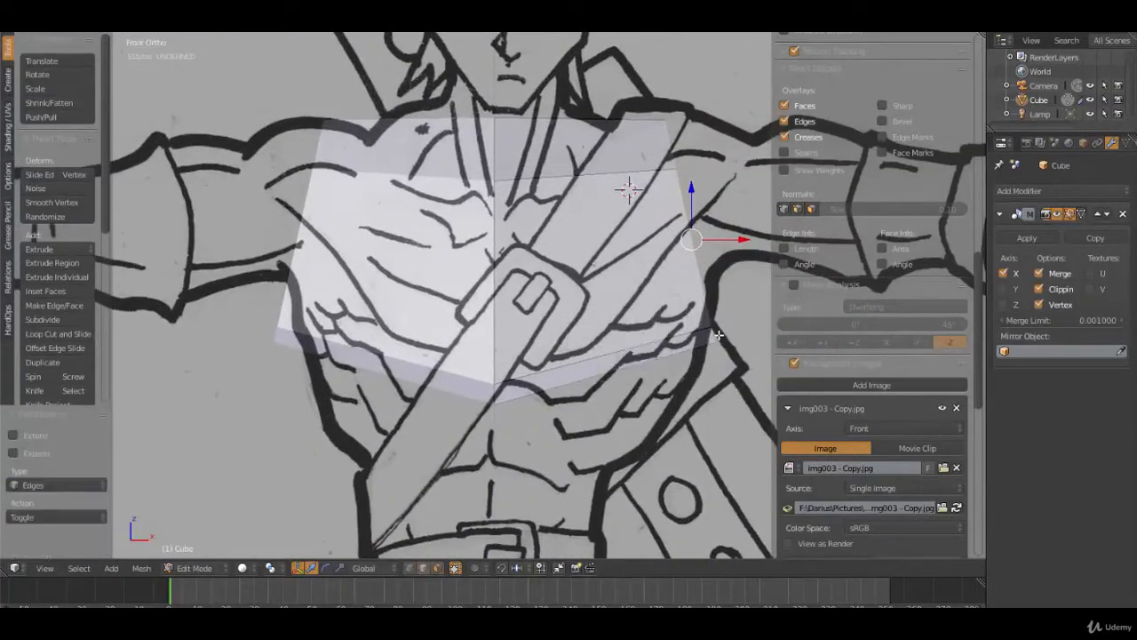
pyautogui.rightClick(713, 335)
pyautogui.press('g')
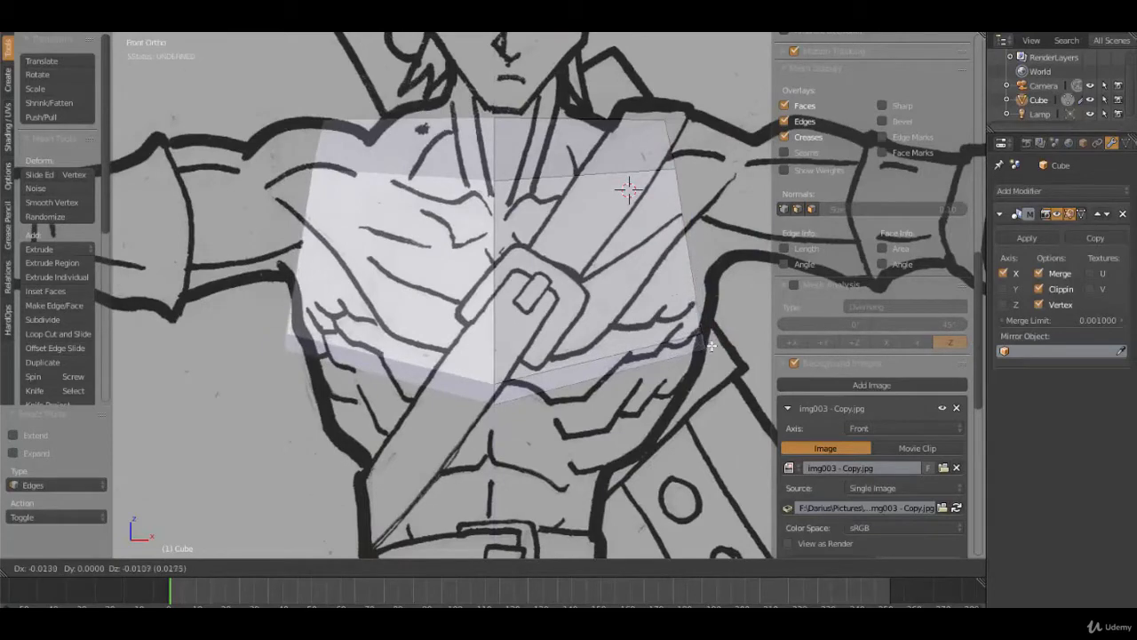
pyautogui.click(711, 345)
pyautogui.scroll(-5, 604, 382)
pyautogui.scroll(5, 601, 380)
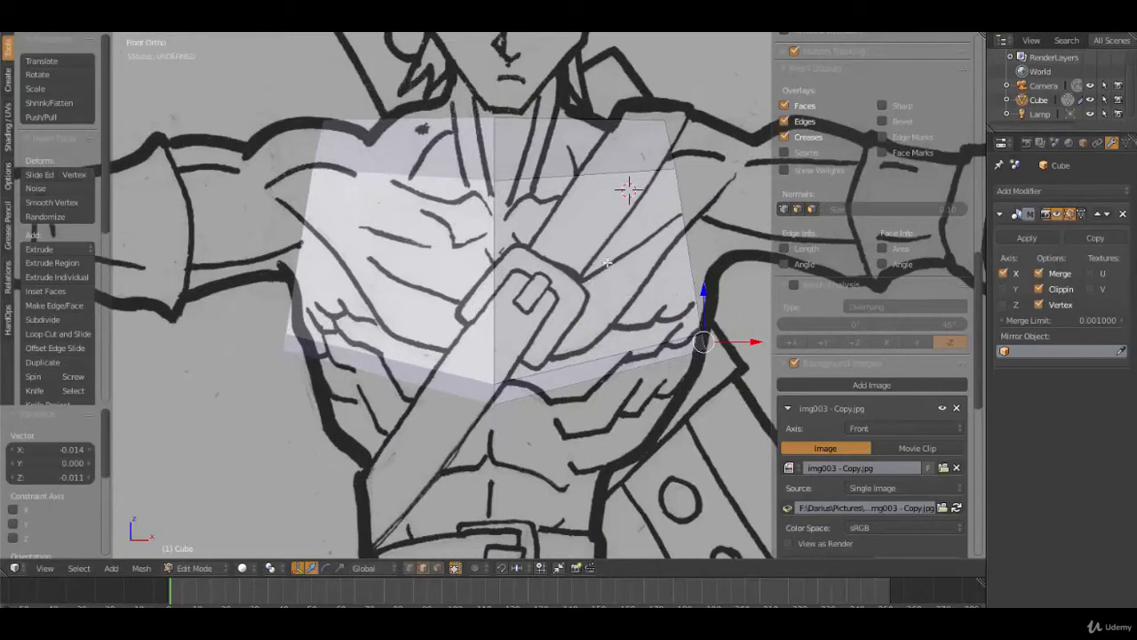
# Step: Add one centred horizontal loop cut around the torso at mid-chest height
pyautogui.moveTo(626, 188); pyautogui.dragTo(514, 265, button='middle')
pyautogui.hotkey('ctrl', 'r')
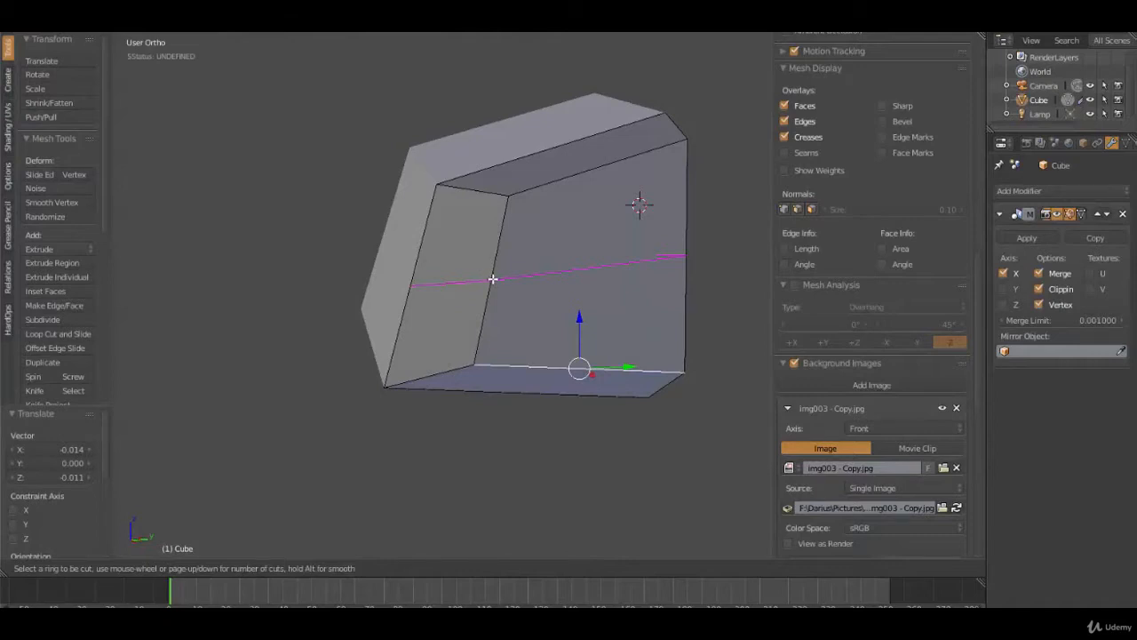
pyautogui.click(492, 279)
pyautogui.rightClick(493, 279)
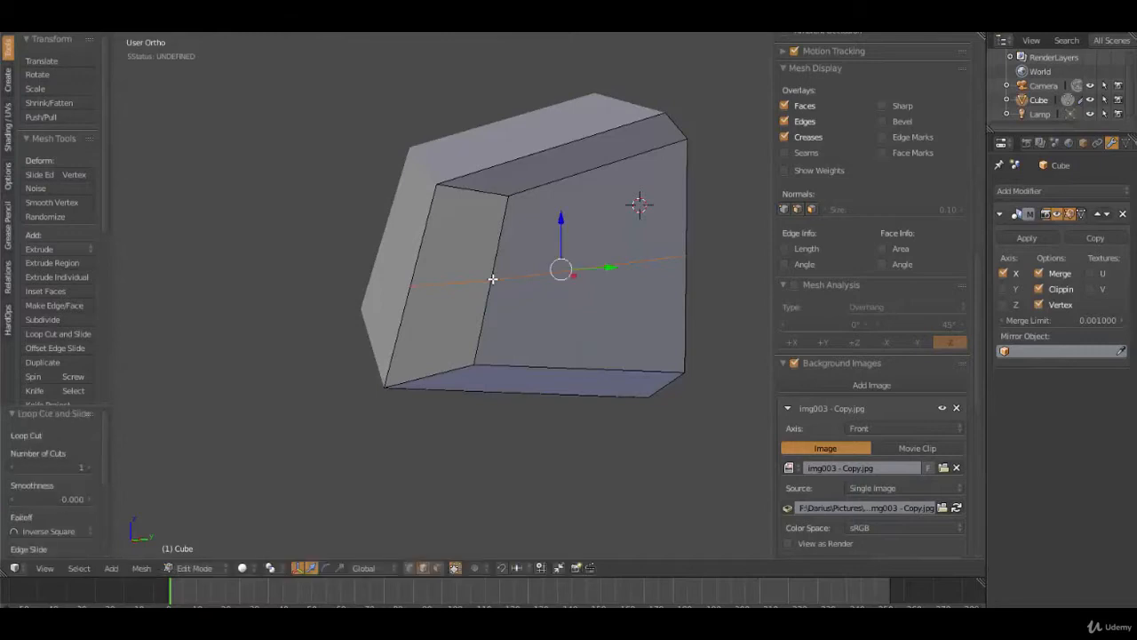
# Step: In vertex selection, pull the middle back centre vertex outward in Y to round the back in side view
pyautogui.moveTo(571, 352); pyautogui.dragTo(503, 362, button='middle')
pyautogui.press('KP_3')
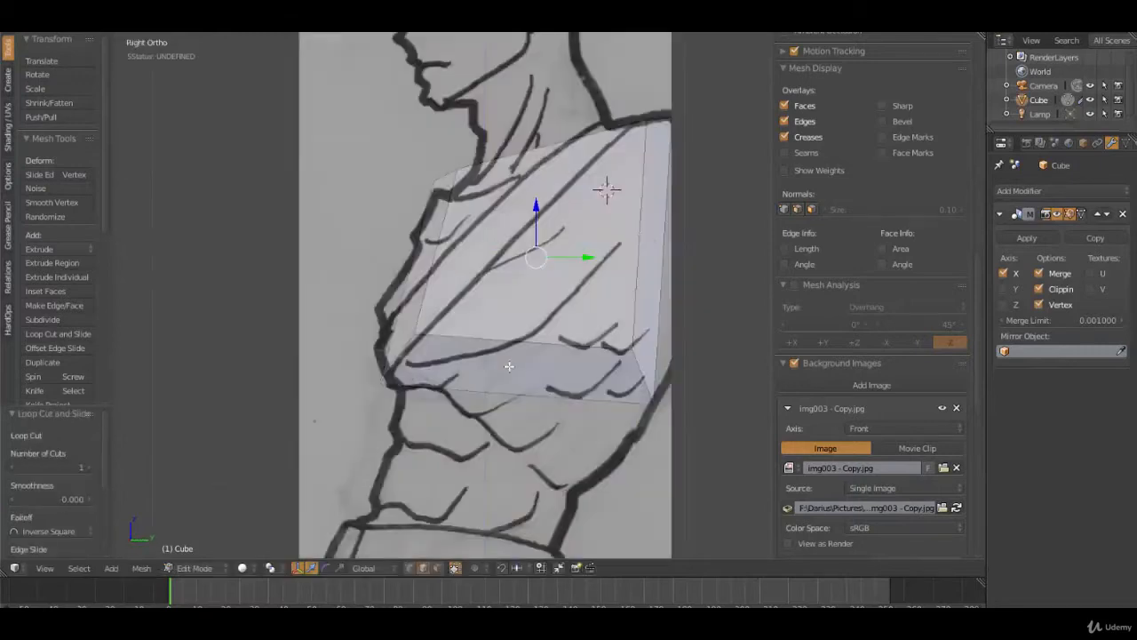
pyautogui.hotkey('ctrl', 'Tab')
pyautogui.click(654, 244)
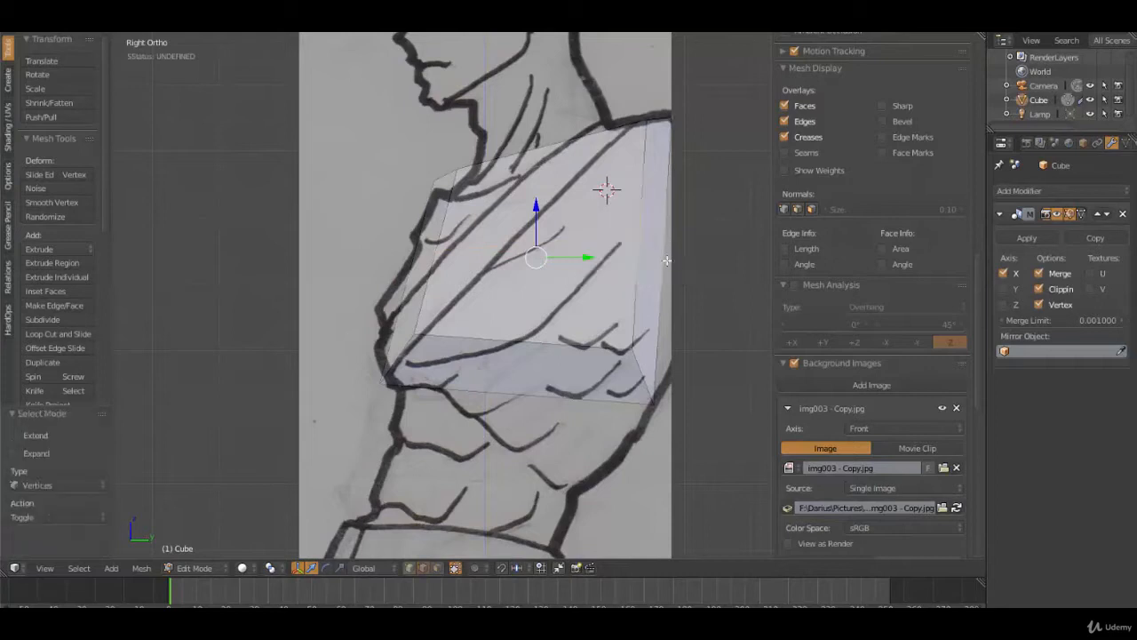
pyautogui.rightClick(662, 259)
pyautogui.press('g')
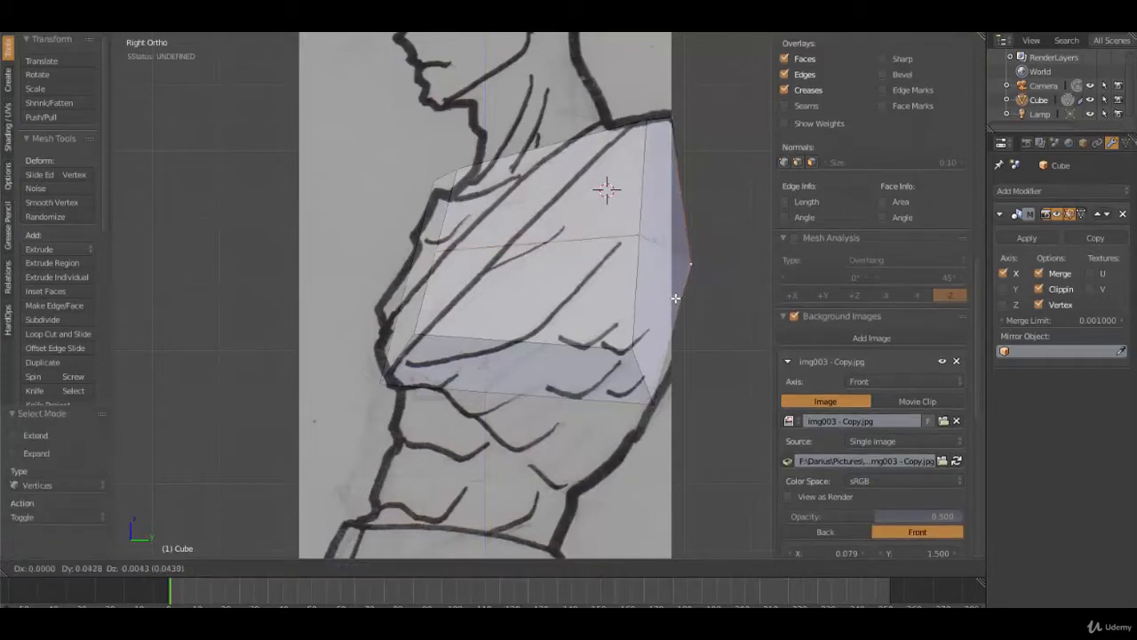
pyautogui.click(686, 292)
# Step: Move the bottom back centre vertex about 0.017 in Y and 0.01 in Z, and the middle outer back vertex about 0.03 in Y
pyautogui.rightClick(651, 396)
pyautogui.press('g')
pyautogui.click(664, 389)
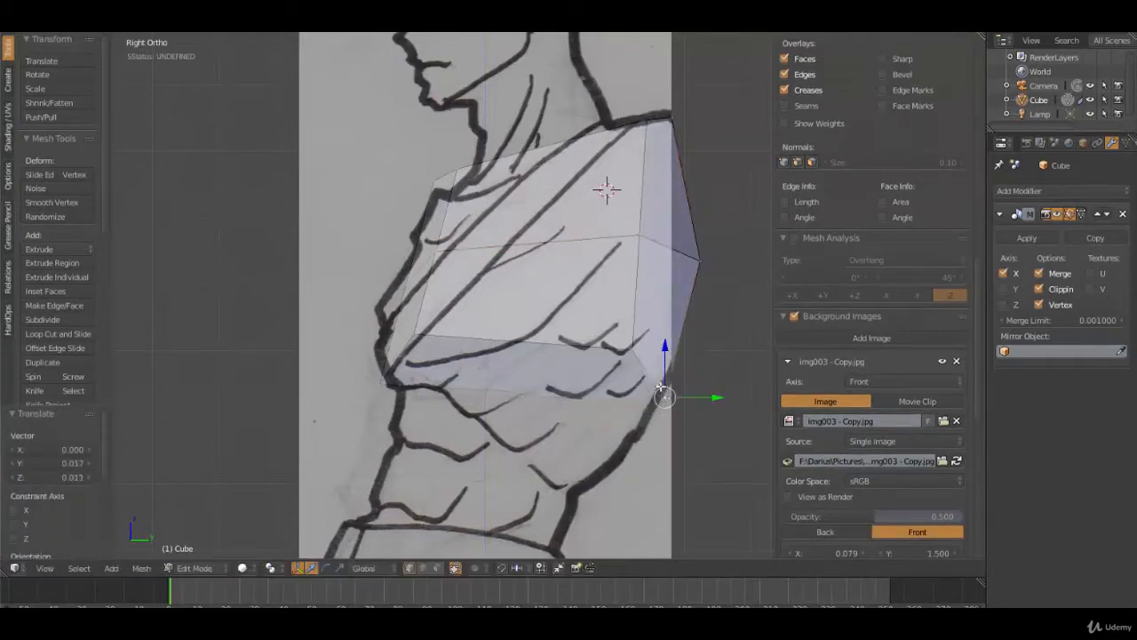
pyautogui.rightClick(639, 252)
pyautogui.press('g')
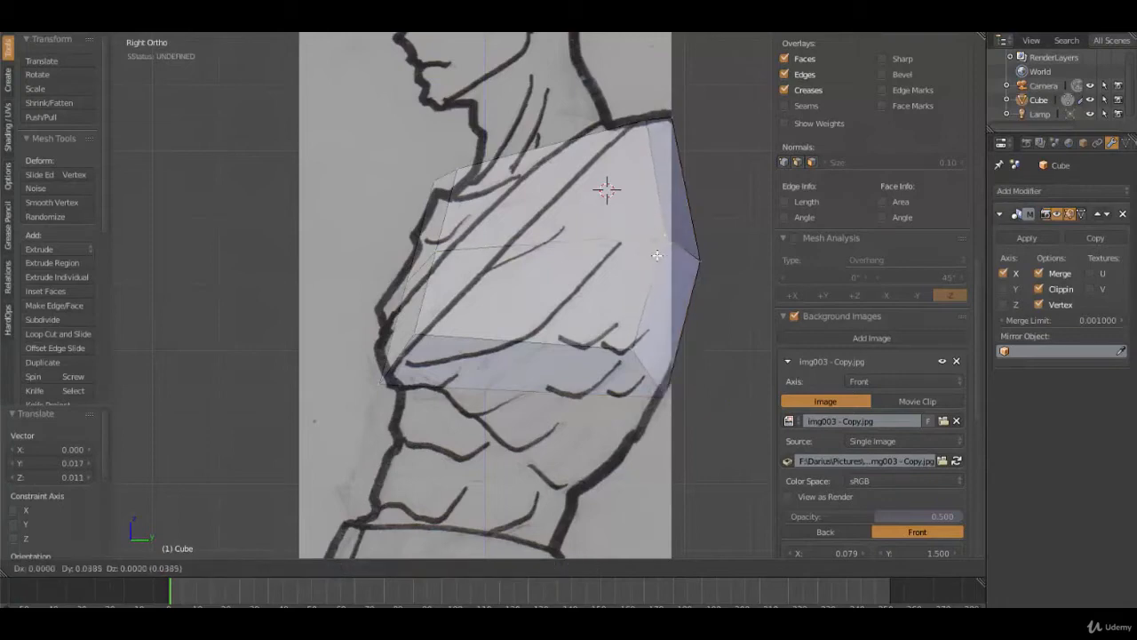
pyautogui.click(666, 259)
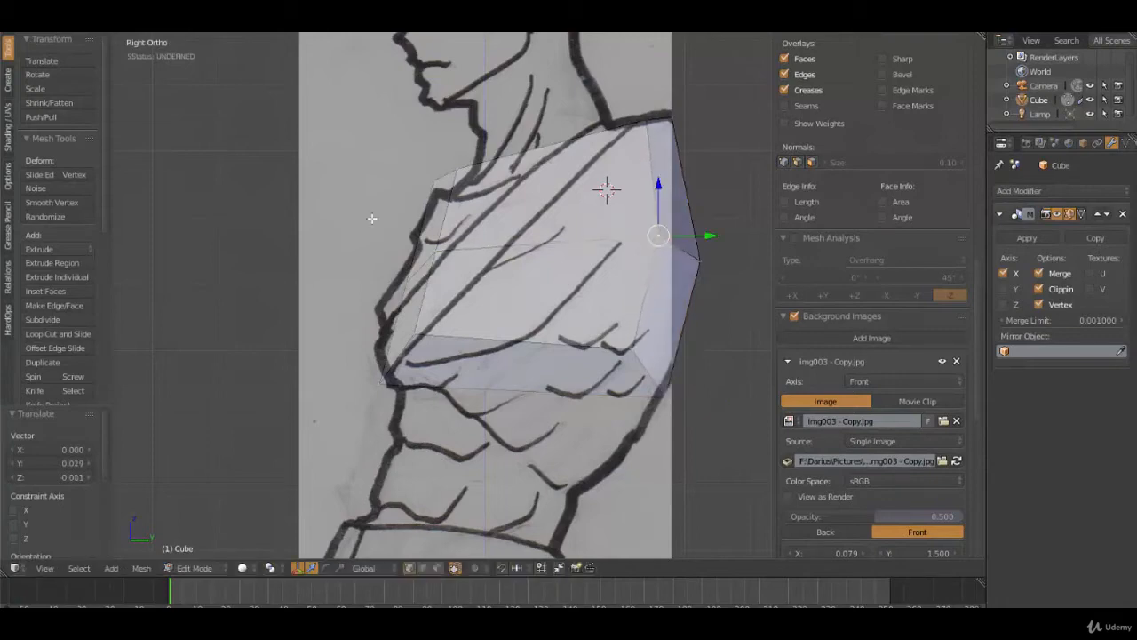
# Step: Move the outer front vertices back in Y: the lower about 0.093, the middle about 0.083 and the top about 0.15
pyautogui.rightClick(463, 175)
pyautogui.rightClick(430, 323)
pyautogui.press('g')
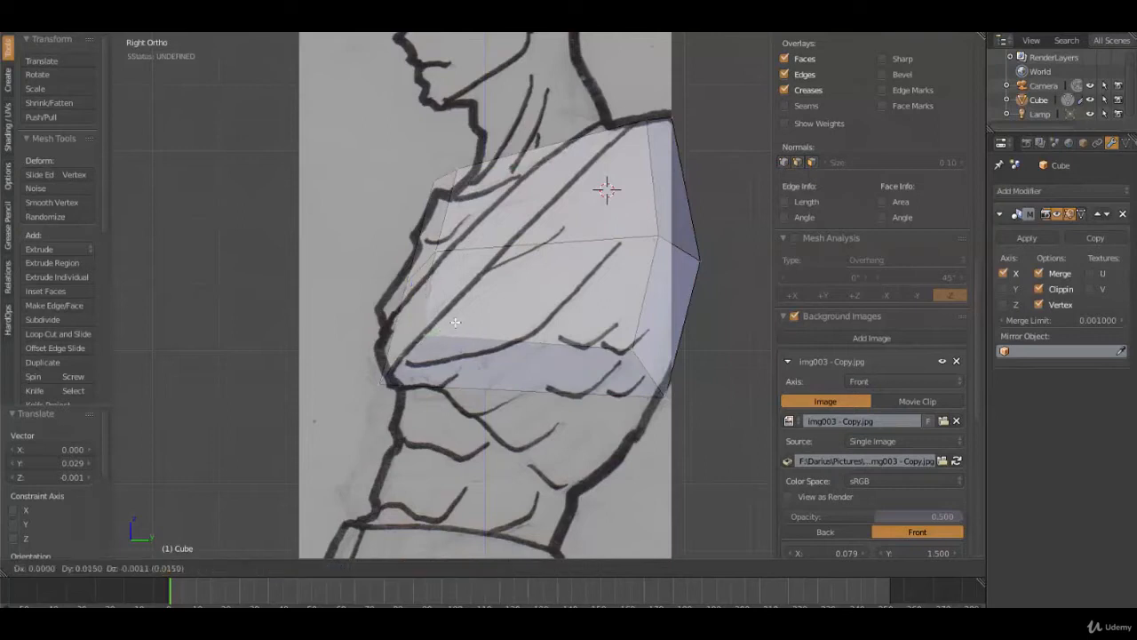
pyautogui.click(494, 327)
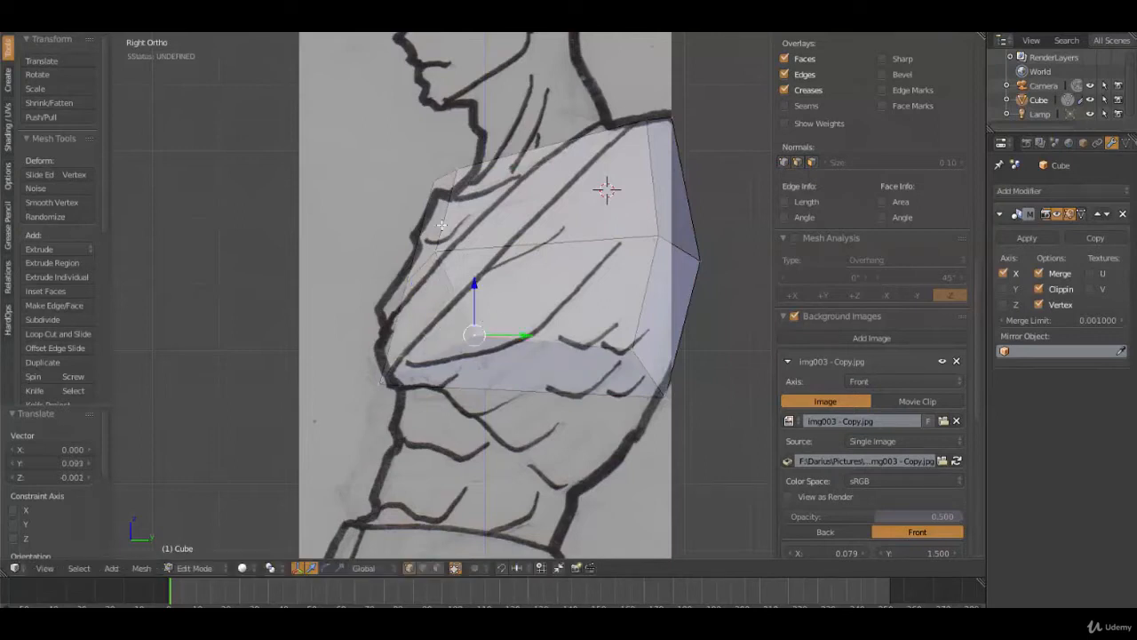
pyautogui.rightClick(439, 250)
pyautogui.press('g')
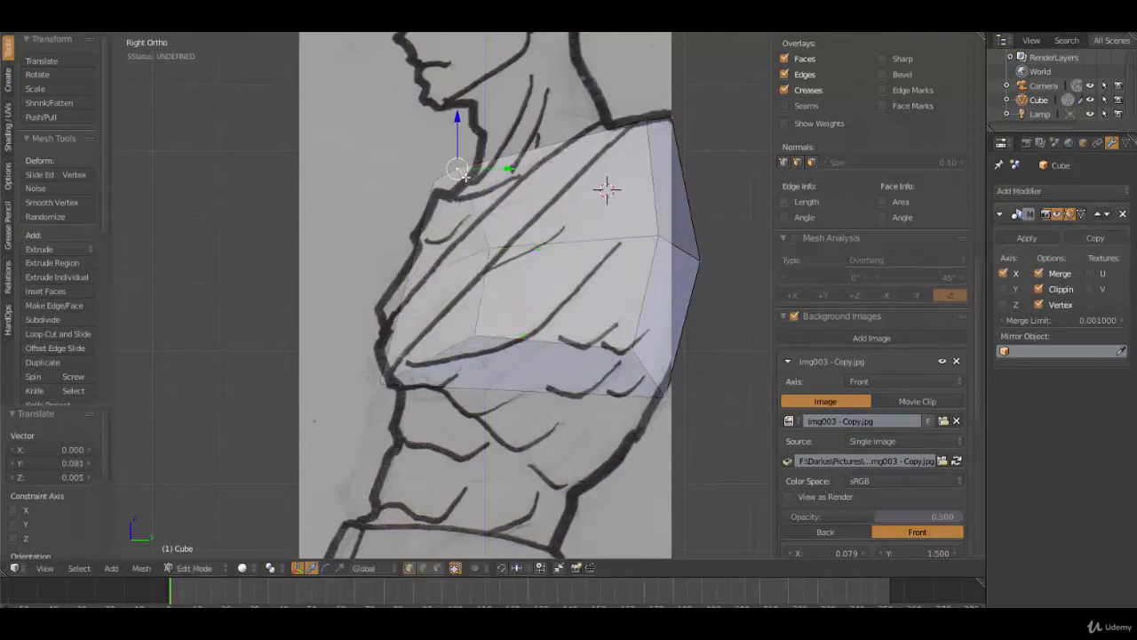
pyautogui.click(565, 178)
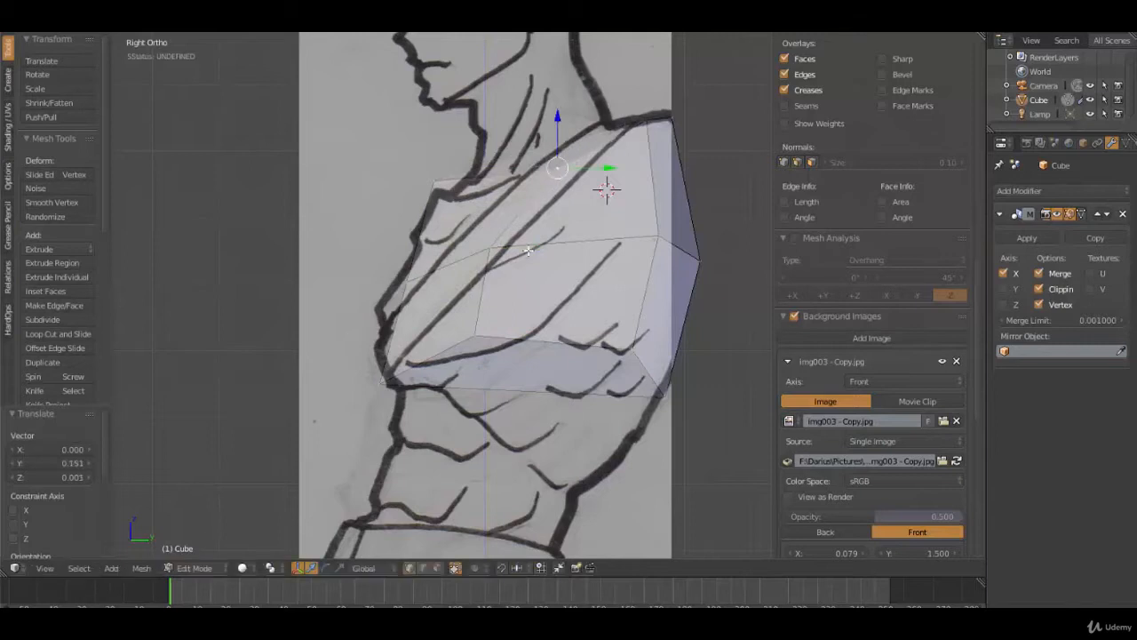
# Step: Move the lower outer front vertex about 0.126 in Y and 0.025 in Z toward the armpit
pyautogui.rightClick(487, 327)
pyautogui.press('g')
pyautogui.click(553, 318)
# Step: Raise the lower outer back vertex toward the armpit and the middle outer back vertex about 0.033 in Z
pyautogui.press('g')
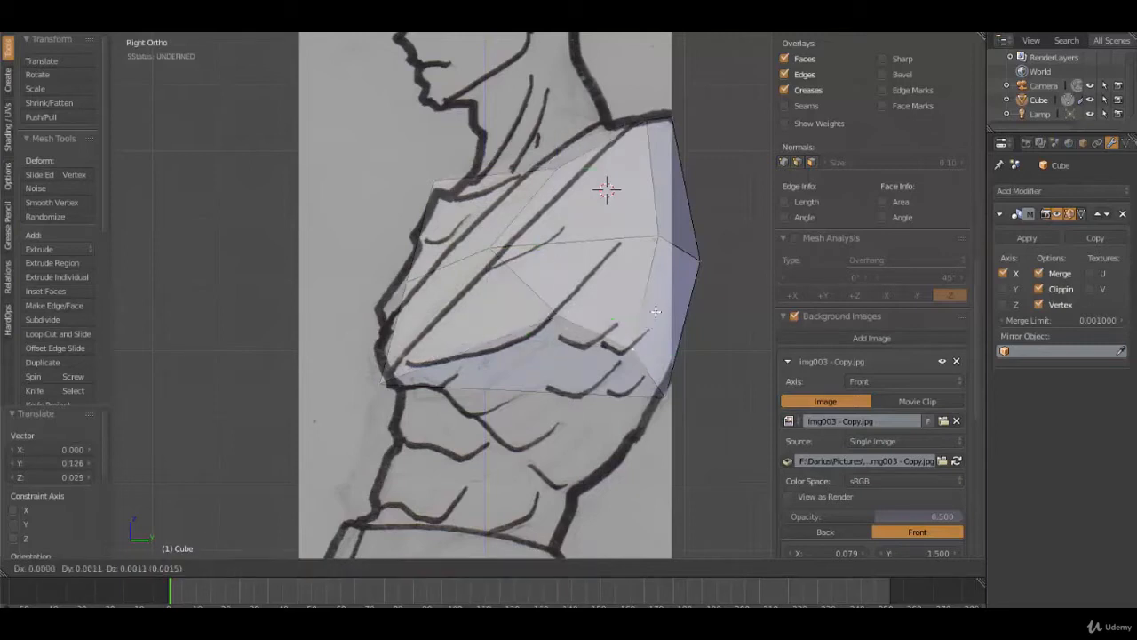
pyautogui.click(660, 244)
pyautogui.rightClick(659, 241)
pyautogui.press('g')
pyautogui.click(660, 222)
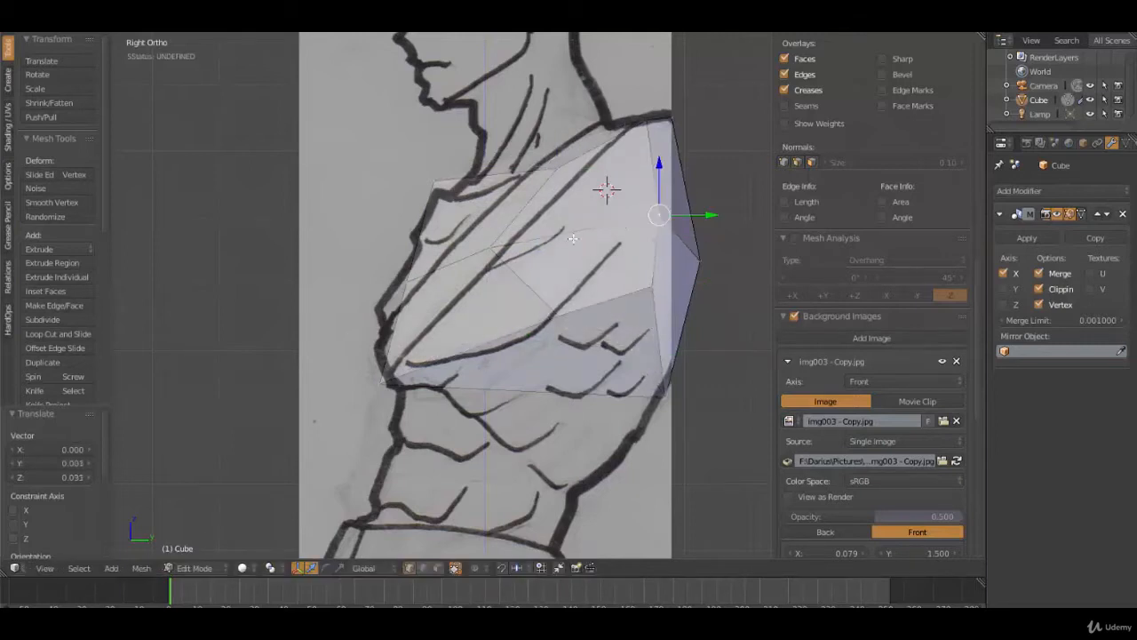
# Step: Move the middle outer front vertex about 0.1 in Y and 0.06 in Z, and raise the top outer front vertex about 0.017
pyautogui.rightClick(507, 252)
pyautogui.press('g')
pyautogui.click(563, 158)
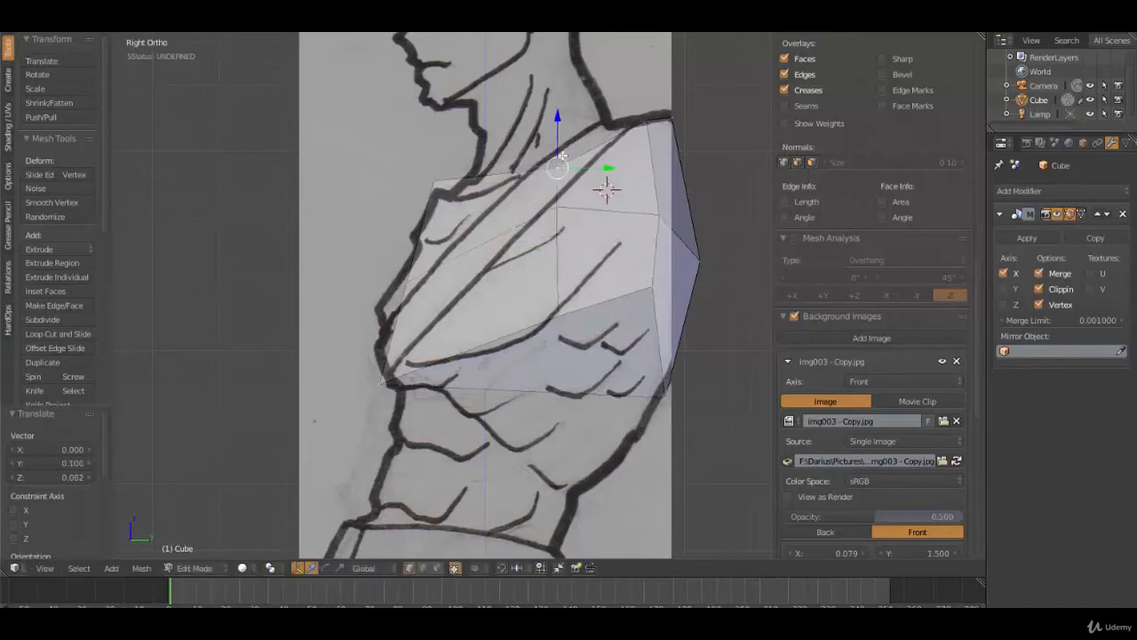
pyautogui.press('g')
pyautogui.click(565, 146)
# Step: Lower the top outer back vertex slightly, and move the lower outer front vertex slightly forward and about 0.055 up in Z
pyautogui.rightClick(663, 125)
pyautogui.press('g')
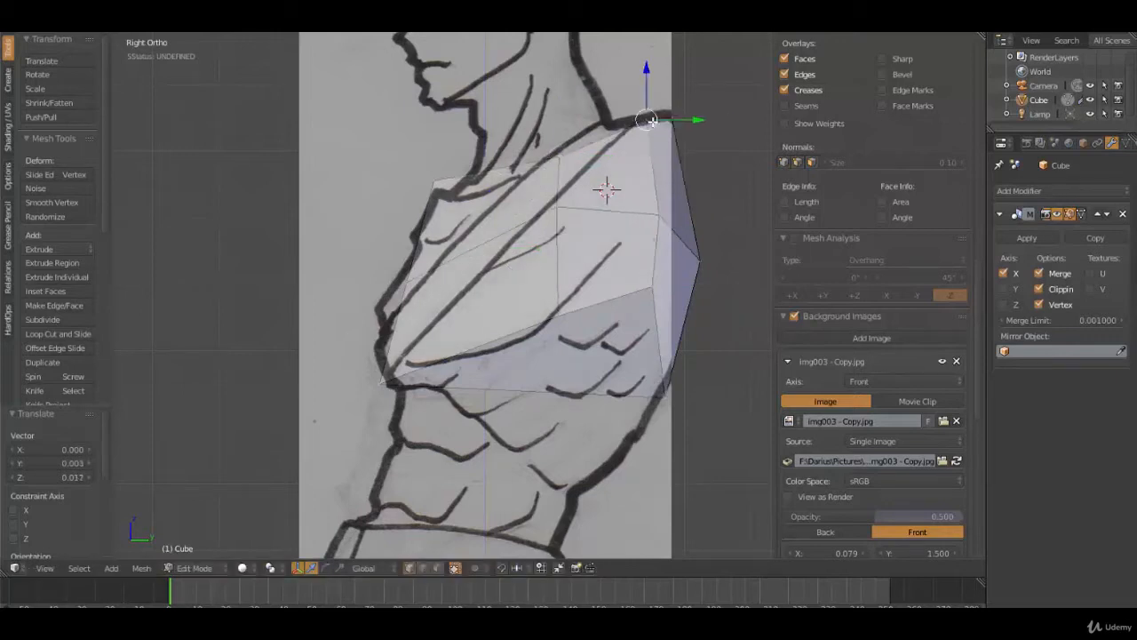
pyautogui.click(651, 139)
pyautogui.rightClick(560, 304)
pyautogui.press('g')
pyautogui.click(547, 268)
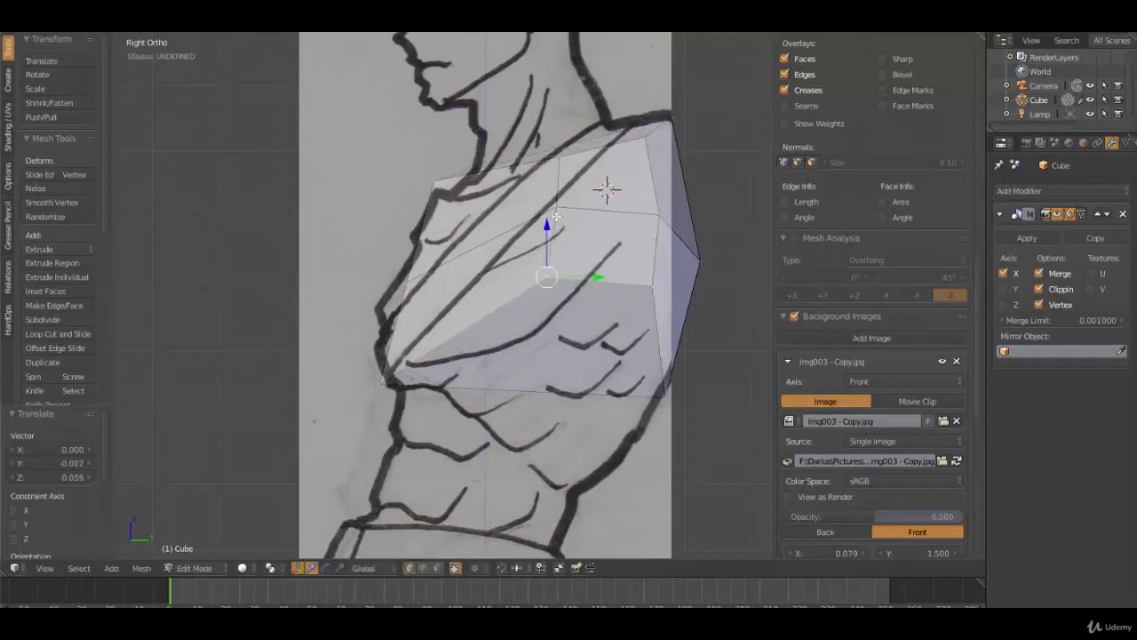
# Step: Move the middle outer front vertex slightly forward, and the lower outer front vertex about -0.005 in Y and -0.013 in Z
pyautogui.rightClick(558, 215)
pyautogui.press('g')
pyautogui.click(535, 223)
pyautogui.rightClick(537, 276)
pyautogui.press('g')
pyautogui.click(544, 285)
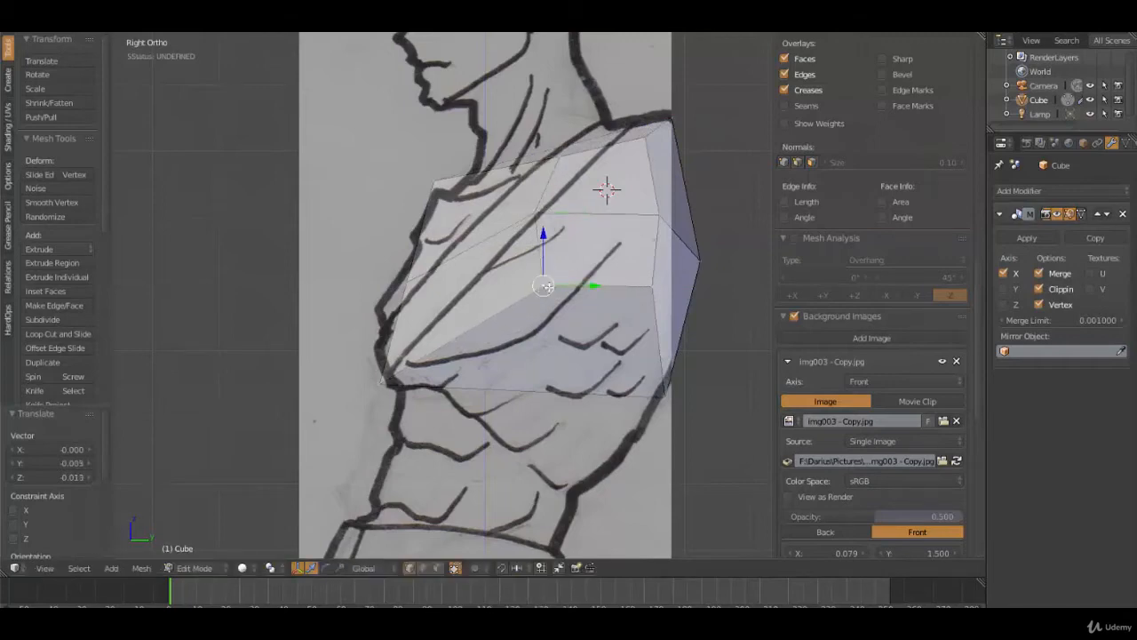
# Step: Nudge the lower outer back vertex slightly forward, and the lower outer front vertex about 0.002 in Y and 0.004 in Z
pyautogui.rightClick(657, 286)
pyautogui.press('g')
pyautogui.click(649, 284)
pyautogui.rightClick(535, 288)
pyautogui.press('g')
pyautogui.click(537, 286)
# Step: Add one centred vertical loop cut running front to back through the half torso
pyautogui.moveTo(537, 286)
pyautogui.mouseDown(button='middle')
pyautogui.moveTo(539, 338)
pyautogui.moveTo(658, 382)
pyautogui.moveTo(607, 414)
pyautogui.moveTo(530, 292)
pyautogui.mouseUp(button='middle')
pyautogui.moveTo(636, 333); pyautogui.dragTo(556, 344, button='middle')
pyautogui.hotkey('ctrl', 'r')
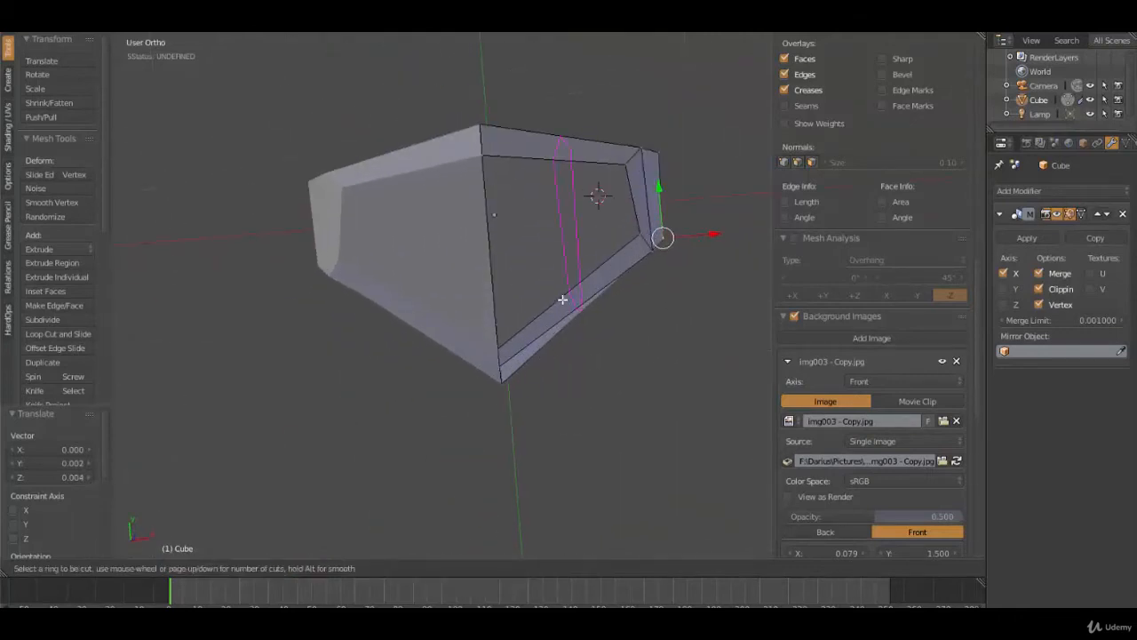
pyautogui.click(563, 300)
pyautogui.rightClick(563, 300)
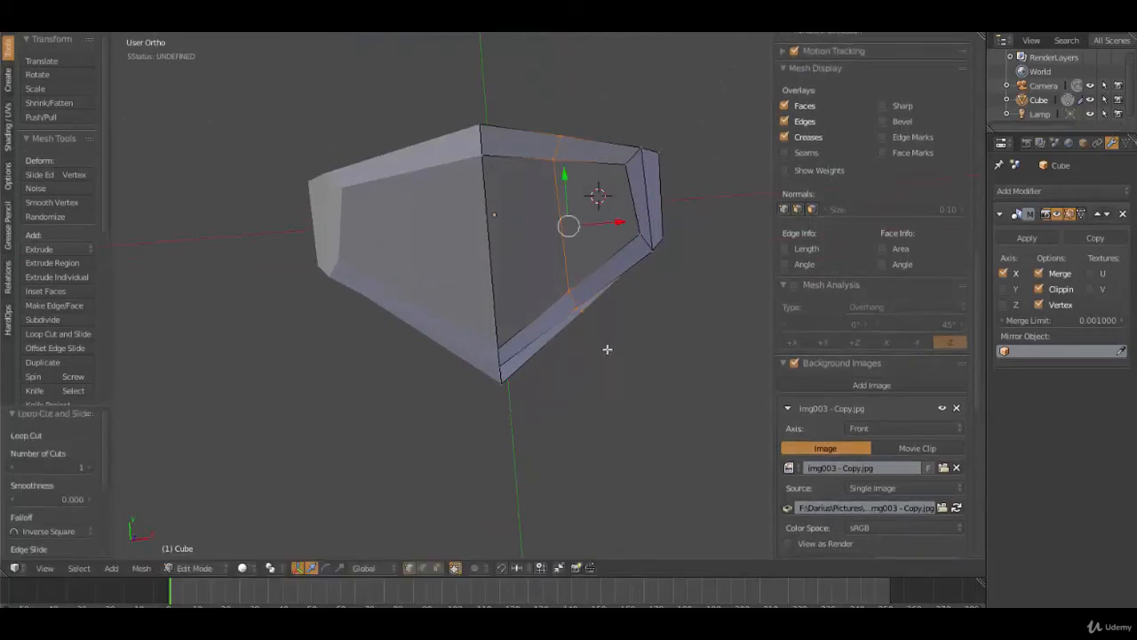
# Step: Move the front vertices of the new vertical loop about -0.079 along Y to round out the chest
pyautogui.moveTo(607, 349); pyautogui.dragTo(534, 381, button='middle')
pyautogui.press('g')
pyautogui.press('y')
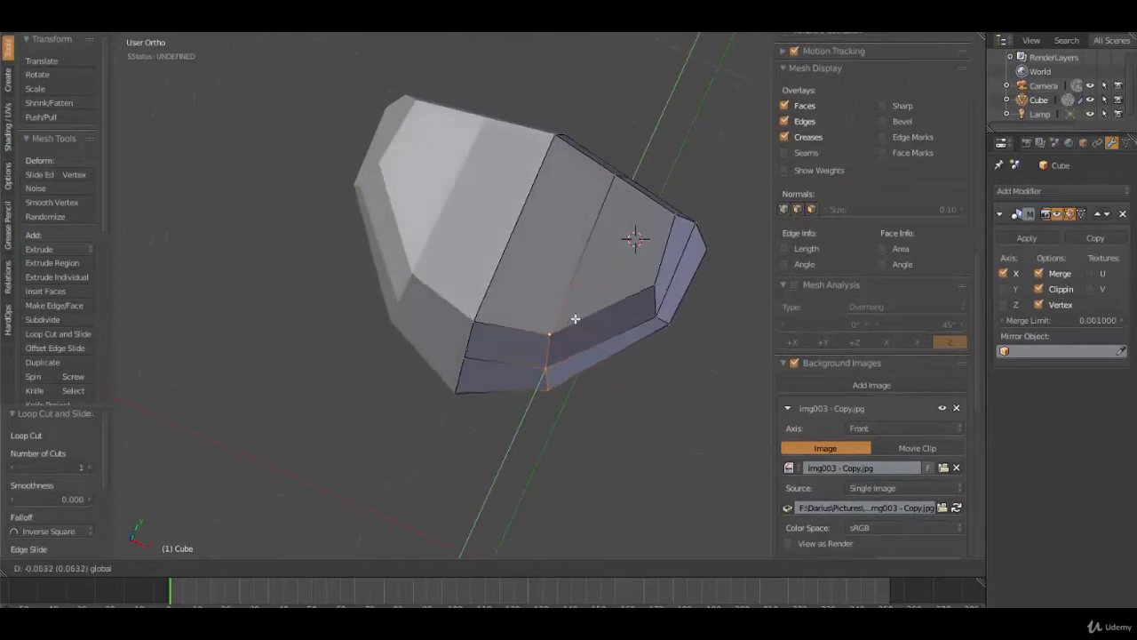
pyautogui.click(576, 322)
# Step: In the side view, move the new loop's middle front vertex about 0.012 in Y and -0.010 in Z, and its top front vertex back and down
pyautogui.moveTo(576, 322)
pyautogui.mouseDown(button='middle')
pyautogui.moveTo(581, 358)
pyautogui.moveTo(533, 330)
pyautogui.moveTo(423, 349)
pyautogui.moveTo(423, 359)
pyautogui.mouseUp(button='middle')
pyautogui.press('KP_3')
pyautogui.scroll(3, 396, 385)
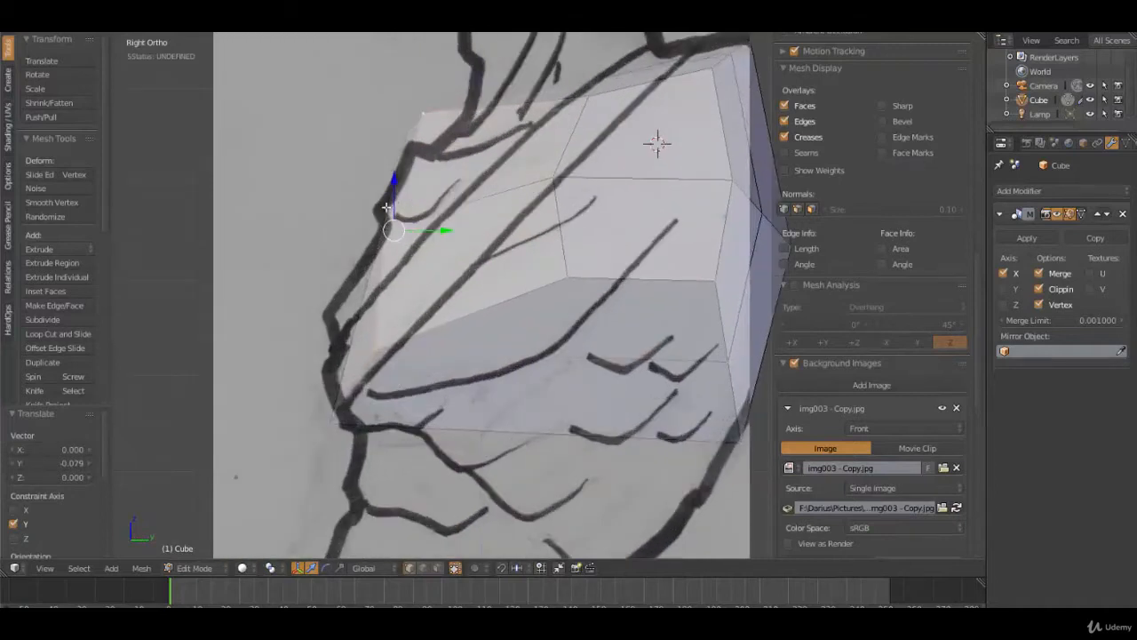
pyautogui.rightClick(378, 227)
pyautogui.press('g')
pyautogui.click(396, 241)
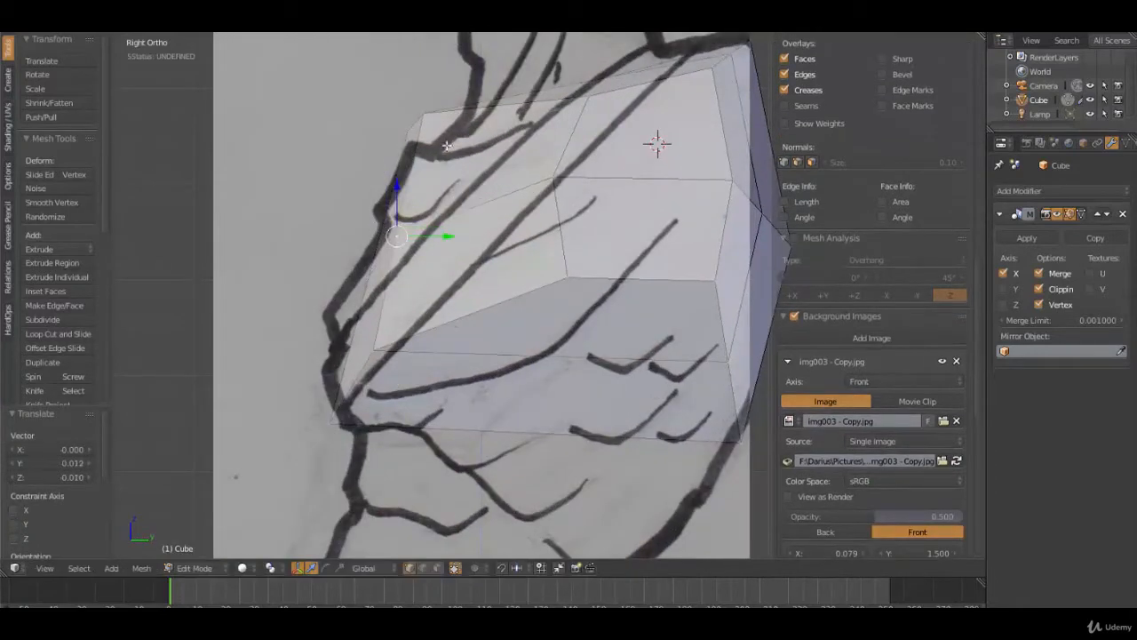
pyautogui.press('g')
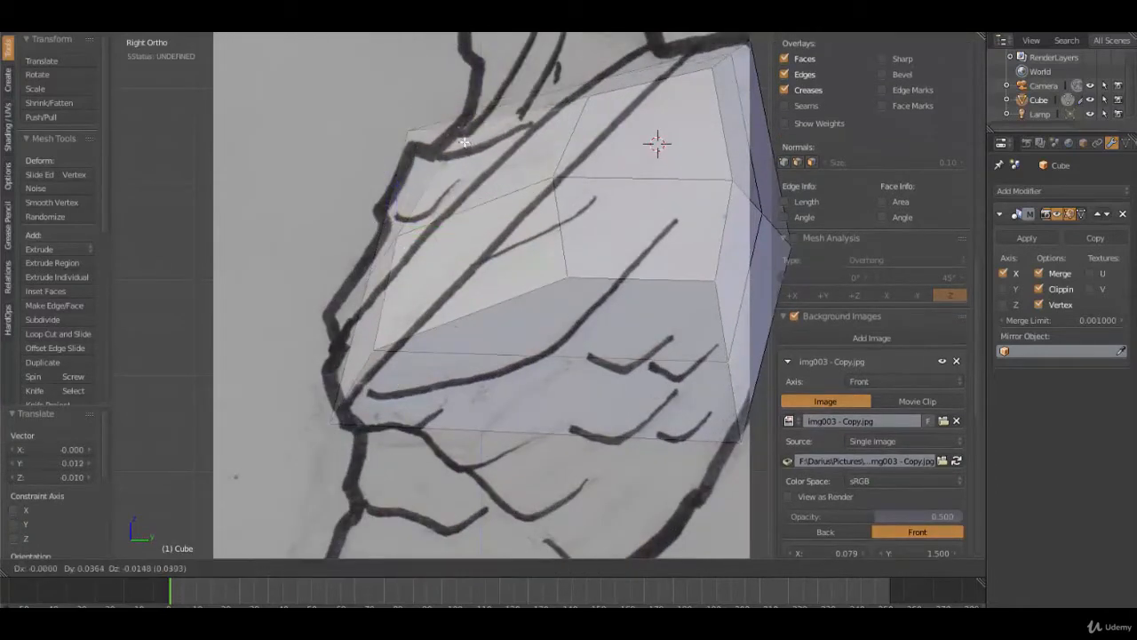
pyautogui.click(454, 145)
# Step: Move the new loop's lower front vertex about 0.022 in Y and -0.012 in Z, and its middle front vertex about 0.016 in Y and -0.004 in Z
pyautogui.rightClick(384, 357)
pyautogui.press('g')
pyautogui.click(404, 368)
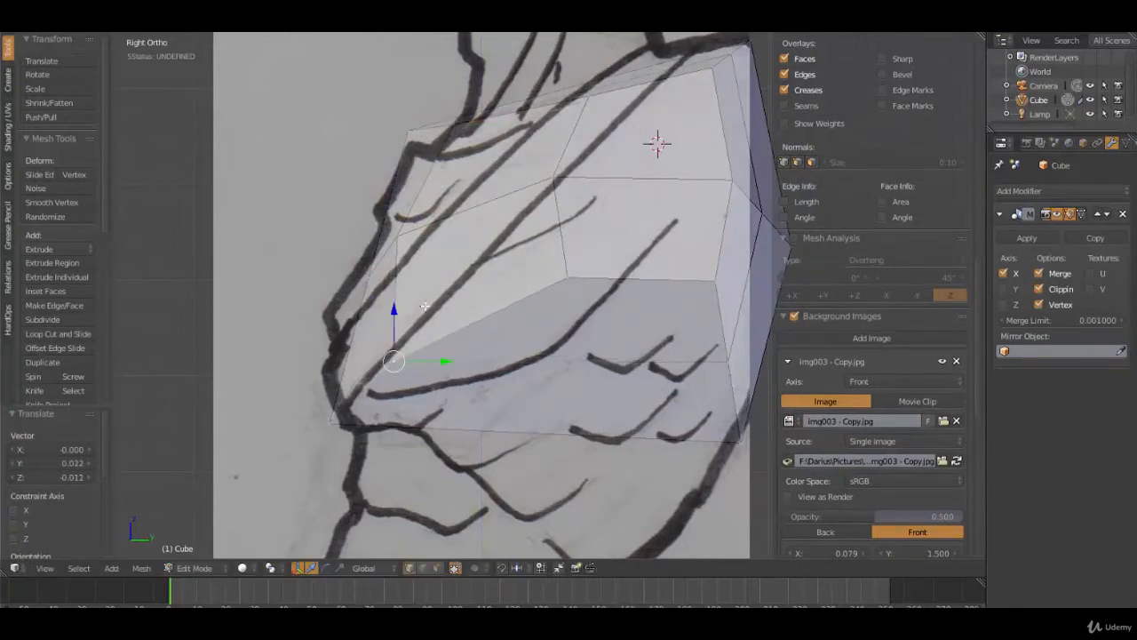
pyautogui.rightClick(409, 238)
pyautogui.press('g')
pyautogui.click(412, 236)
# Step: Move the top centre front vertex about 0.017 in Y and -0.005 in Z, and adjust the top front vertices to the collar outline
pyautogui.rightClick(411, 130)
pyautogui.press('g')
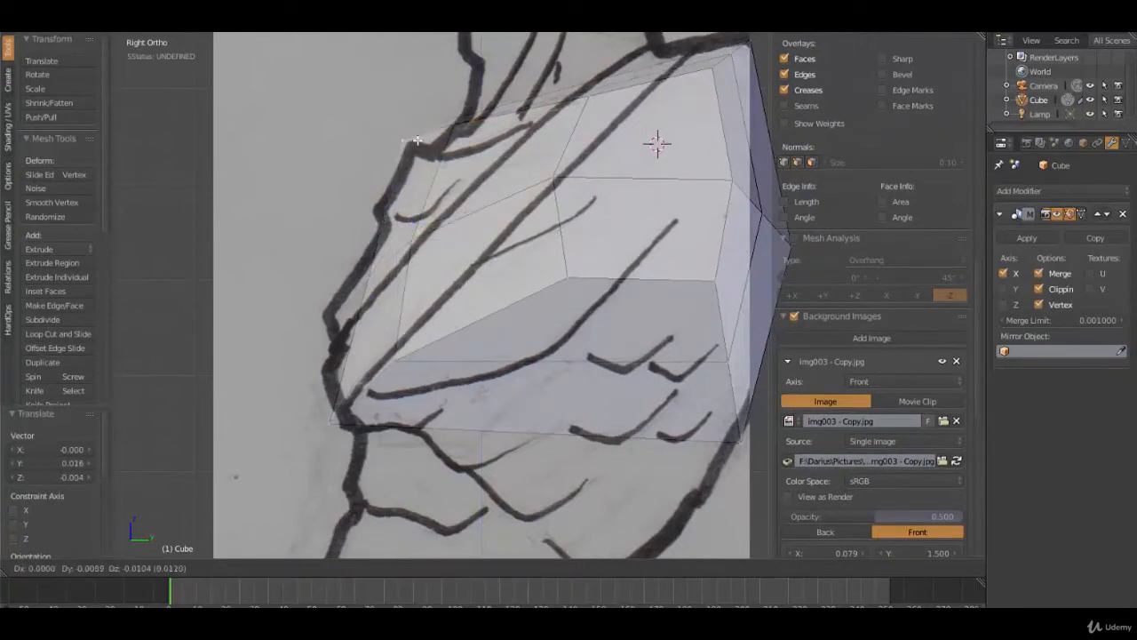
pyautogui.click(443, 128)
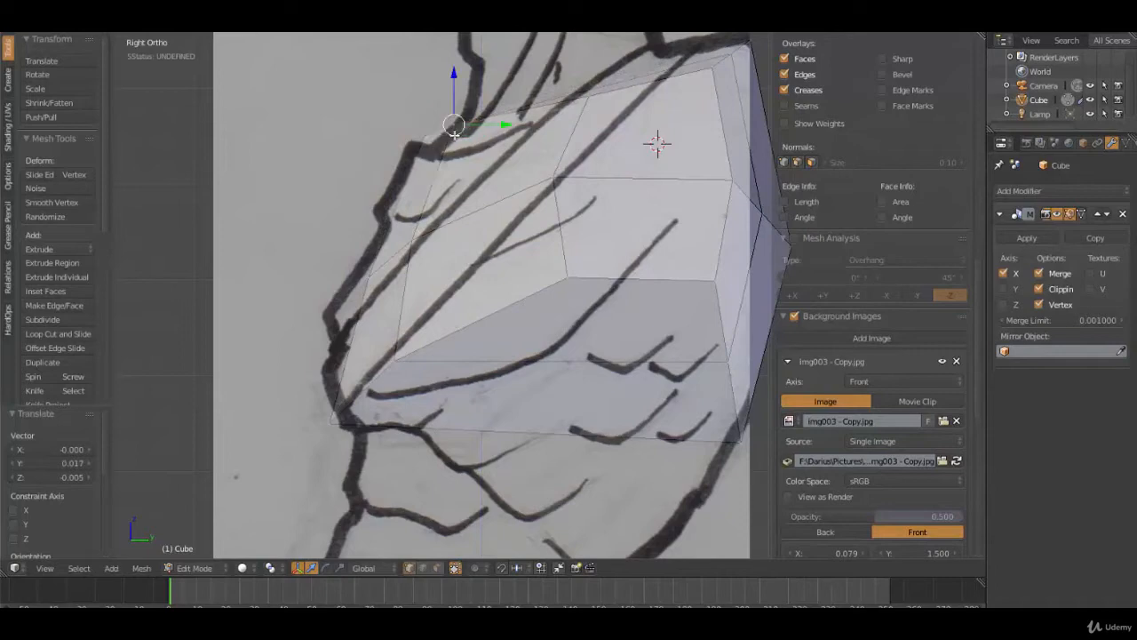
pyautogui.press('g')
pyautogui.click(449, 142)
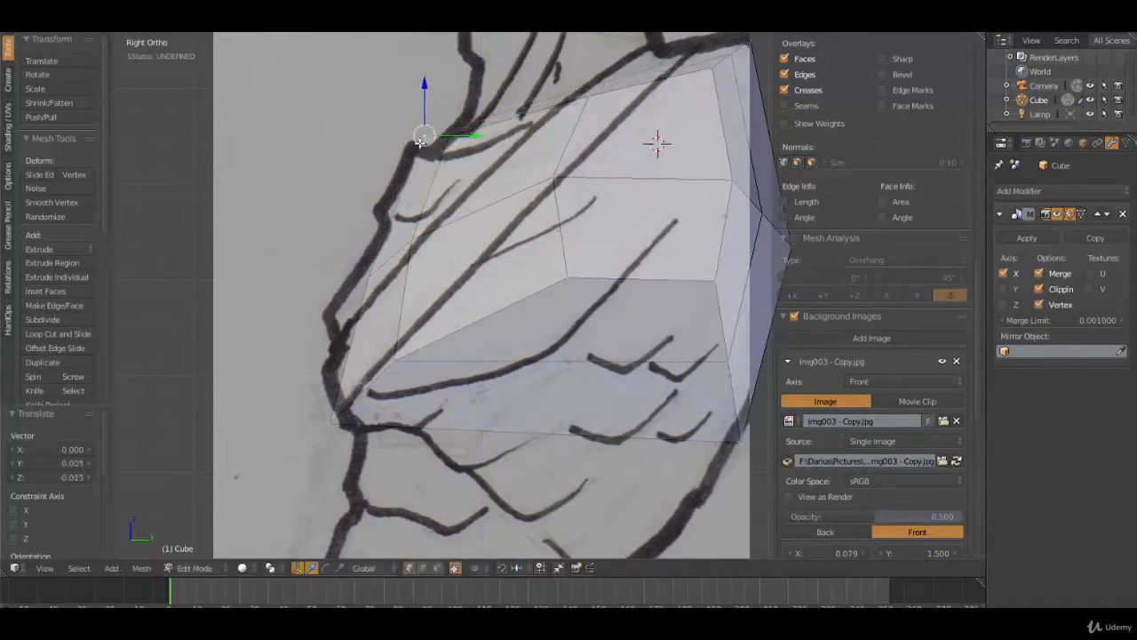
pyautogui.press('g')
pyautogui.click(447, 140)
pyautogui.press('g')
pyautogui.click(444, 144)
# Step: Nudge the bottom centre front vertex, and move the bottom centre back vertex slightly forward and up to match the side drawing
pyautogui.rightClick(343, 410)
pyautogui.press('g')
pyautogui.click(351, 403)
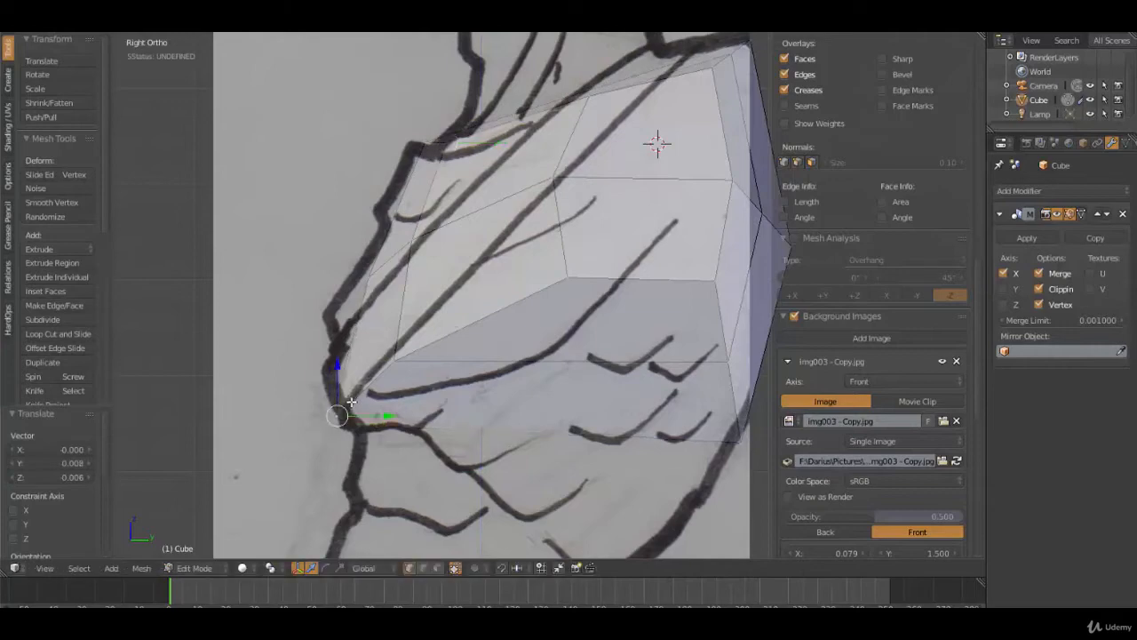
pyautogui.rightClick(741, 422)
pyautogui.press('g')
pyautogui.click(734, 436)
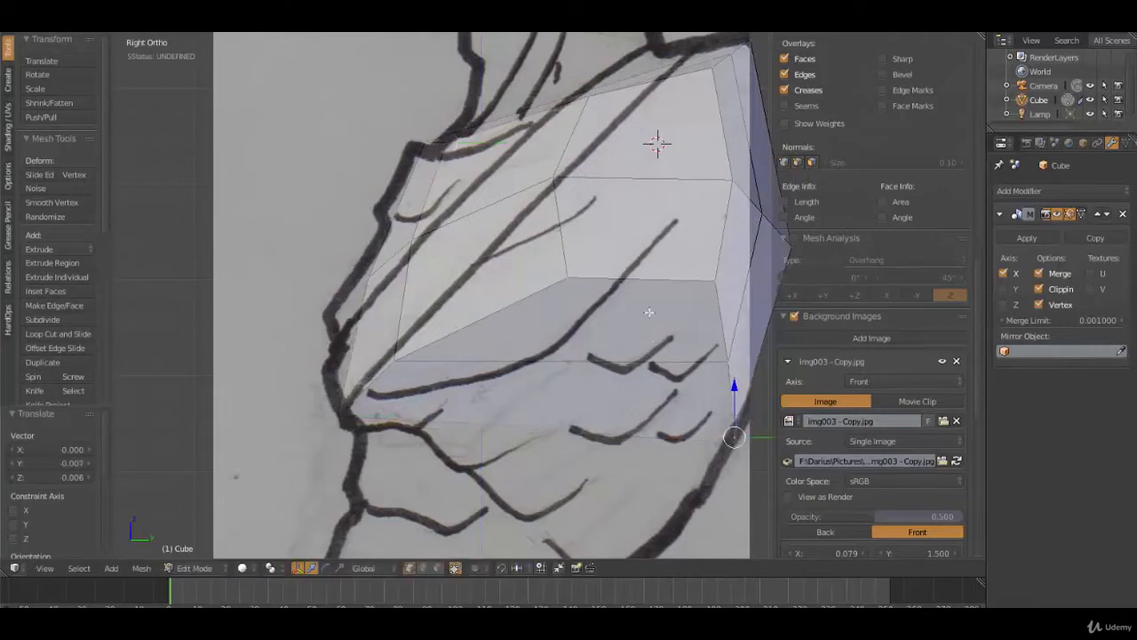
# Step: Move the lower outer front vertex about -0.007 in Y and 0.003 in Z
pyautogui.rightClick(580, 286)
pyautogui.press('g')
pyautogui.click(571, 281)
# Step: In the front view, lower the upper-chest centre vertex on the mirror line by about 0.032 in Z
pyautogui.scroll(-1, 566, 282)
pyautogui.moveTo(536, 284); pyautogui.dragTo(609, 305, button='middle')
pyautogui.press('KP_1')
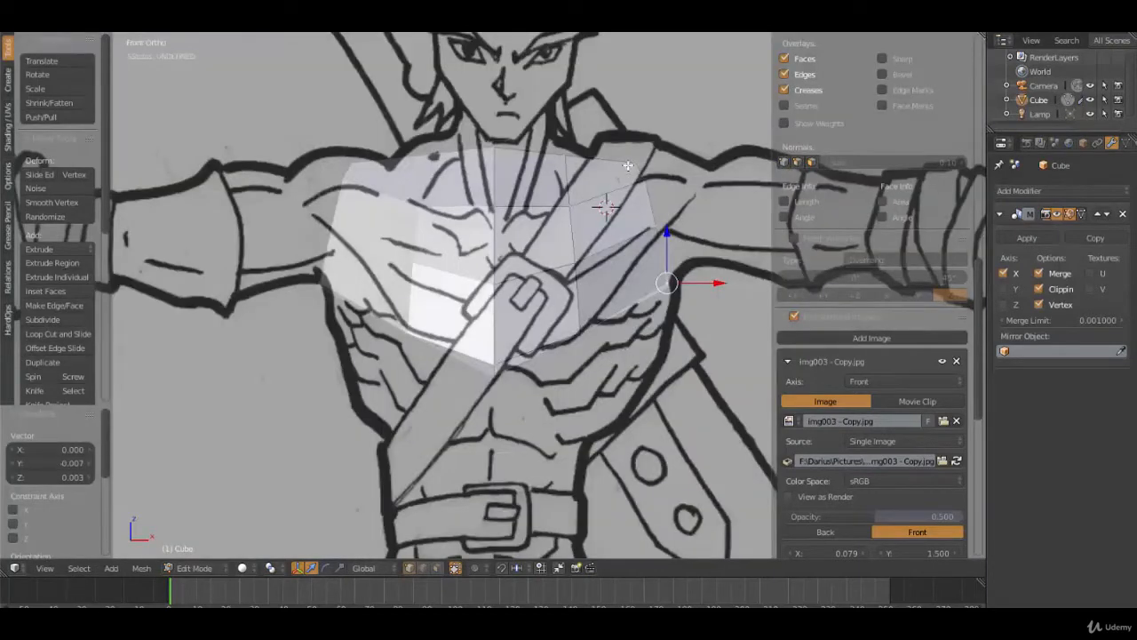
pyautogui.rightClick(574, 154)
pyautogui.moveTo(574, 271); pyautogui.dragTo(558, 220, button='middle')
pyautogui.click(558, 220)
pyautogui.press('KP_1')
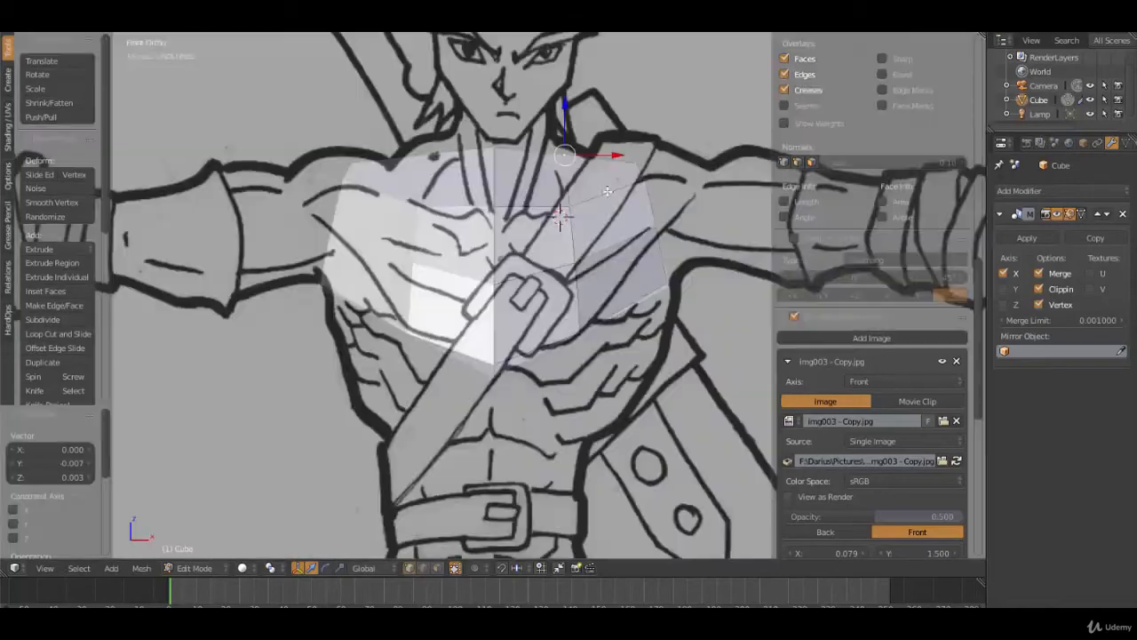
pyautogui.scroll(2, 608, 191)
pyautogui.keyDown('shift'); pyautogui.moveTo(616, 198); pyautogui.dragTo(545, 298, button='middle'); pyautogui.keyUp('shift')
pyautogui.rightClick(531, 267)
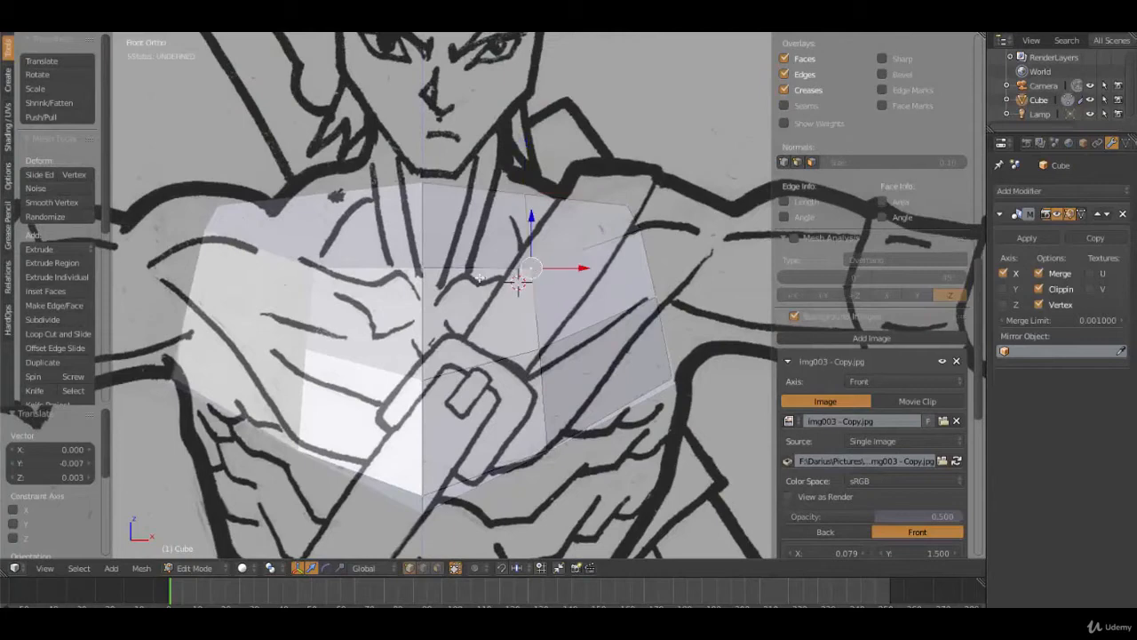
pyautogui.rightClick(440, 272)
pyautogui.press('g')
pyautogui.click(430, 300)
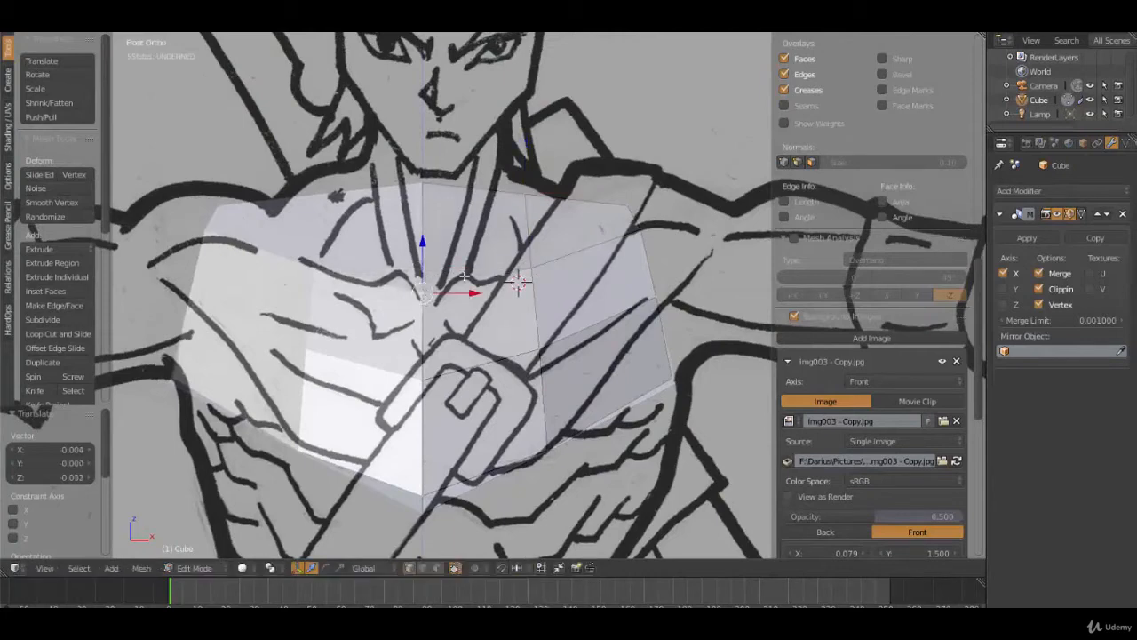
# Step: Move the upper-chest vertex of the vertical loop about -0.016 in X and -0.007 in Z, and the outer vertex beside it about -0.011 in X
pyautogui.rightClick(573, 266)
pyautogui.press('g')
pyautogui.click(576, 255)
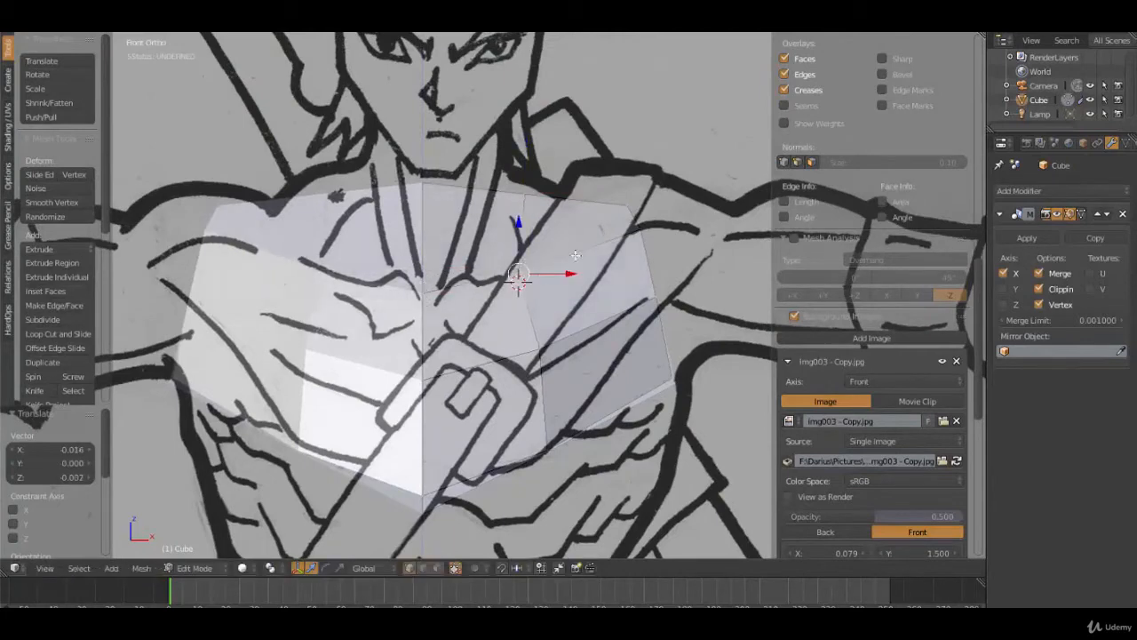
pyautogui.rightClick(643, 234)
pyautogui.press('g')
pyautogui.click(631, 231)
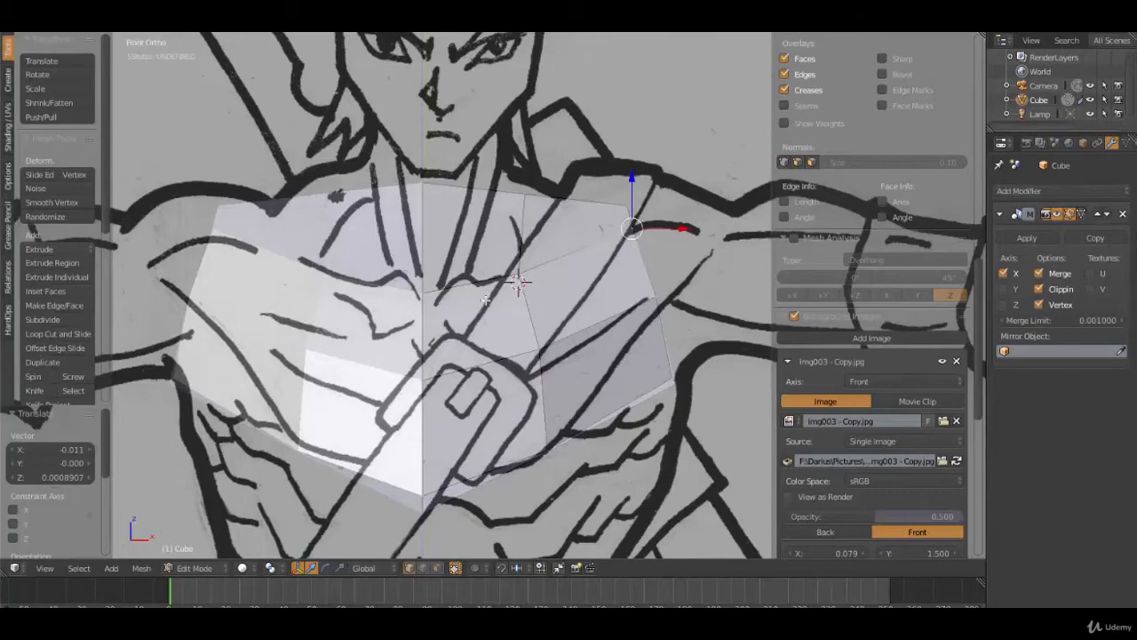
# Step: Add one centred vertical loop cut around the side of the torso, between the outer front and outer back vertices
pyautogui.scroll(-5, 486, 301)
pyautogui.scroll(4, 496, 347)
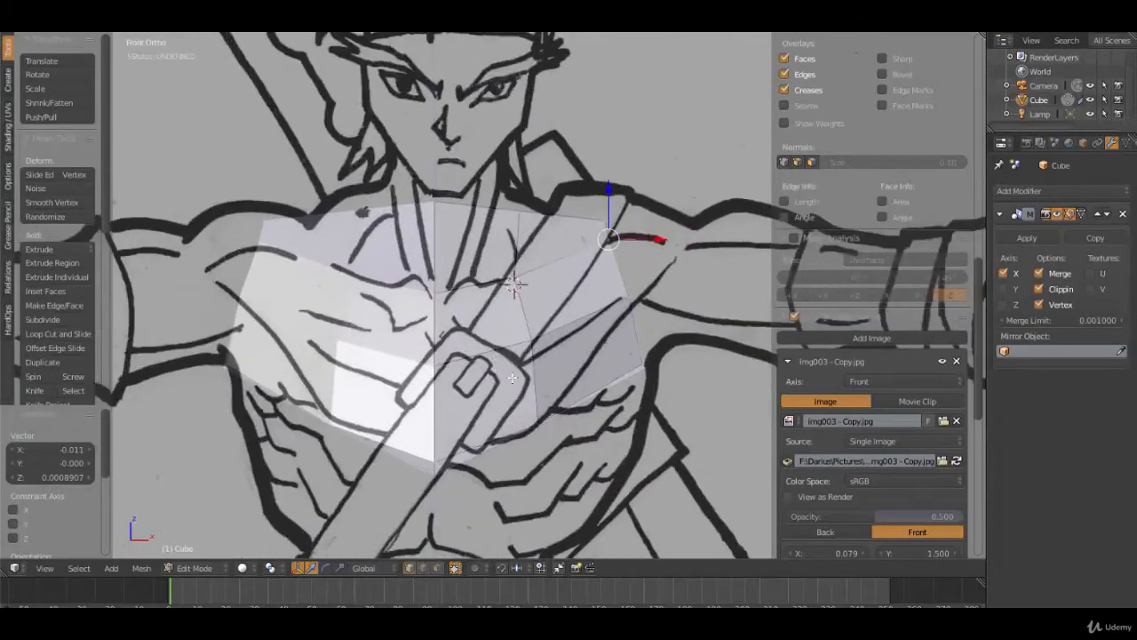
pyautogui.keyDown('shift'); pyautogui.moveTo(588, 399); pyautogui.dragTo(613, 375, button='middle'); pyautogui.keyUp('shift')
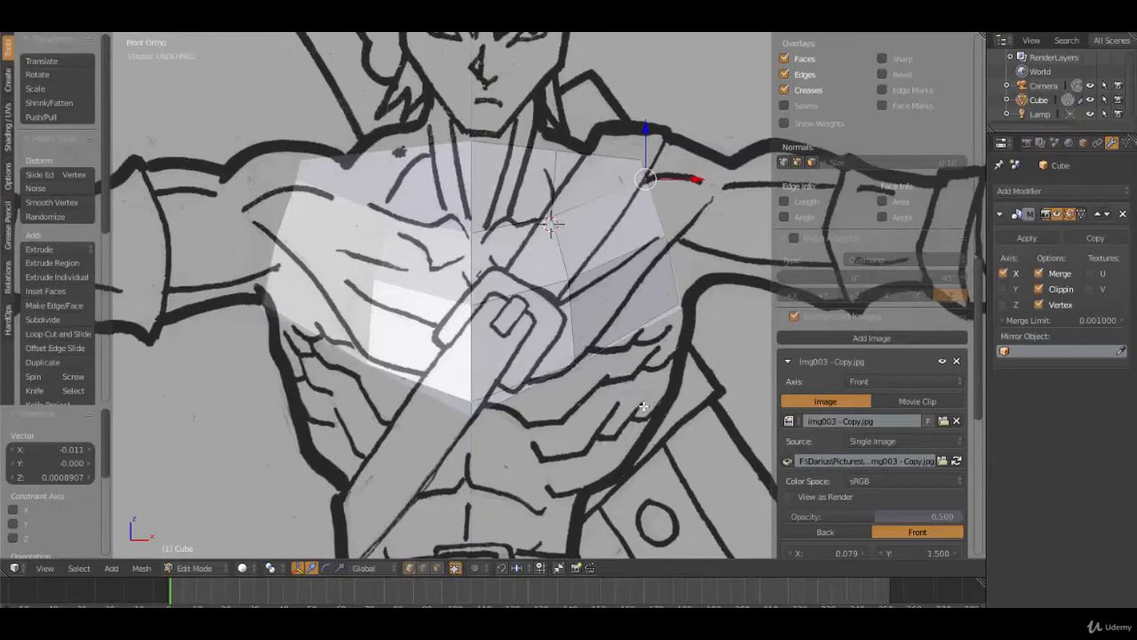
pyautogui.moveTo(593, 411)
pyautogui.mouseDown(button='middle')
pyautogui.moveTo(533, 382)
pyautogui.moveTo(539, 414)
pyautogui.moveTo(521, 426)
pyautogui.mouseUp(button='middle')
pyautogui.press('KP_3')
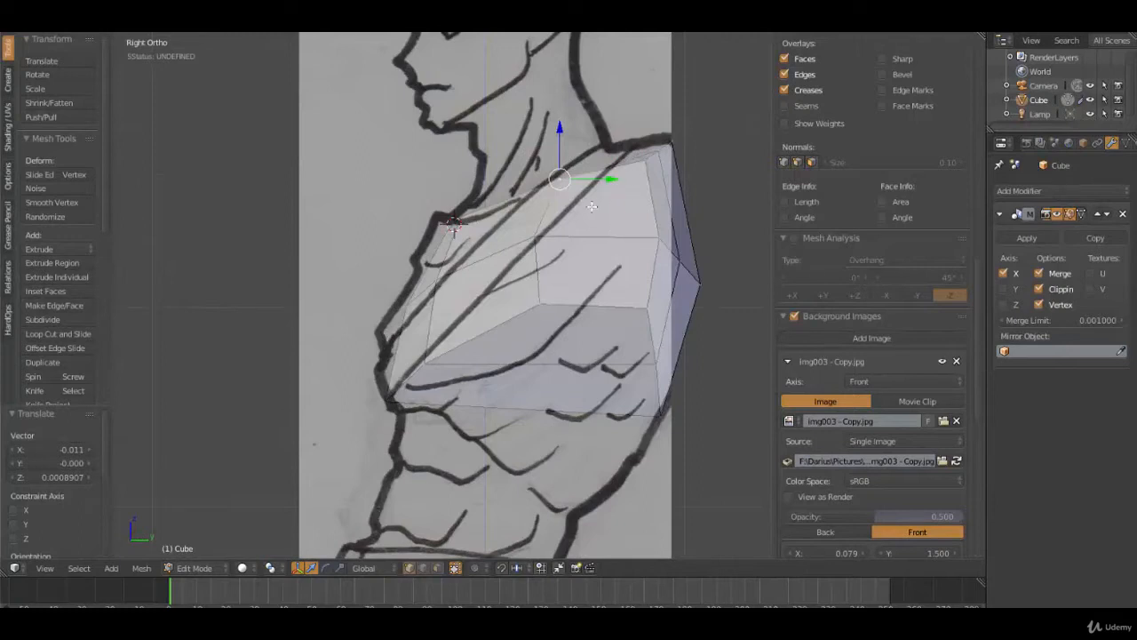
pyautogui.moveTo(592, 206); pyautogui.dragTo(588, 232, button='middle')
pyautogui.press('KP_3')
pyautogui.hotkey('ctrl', 'r')
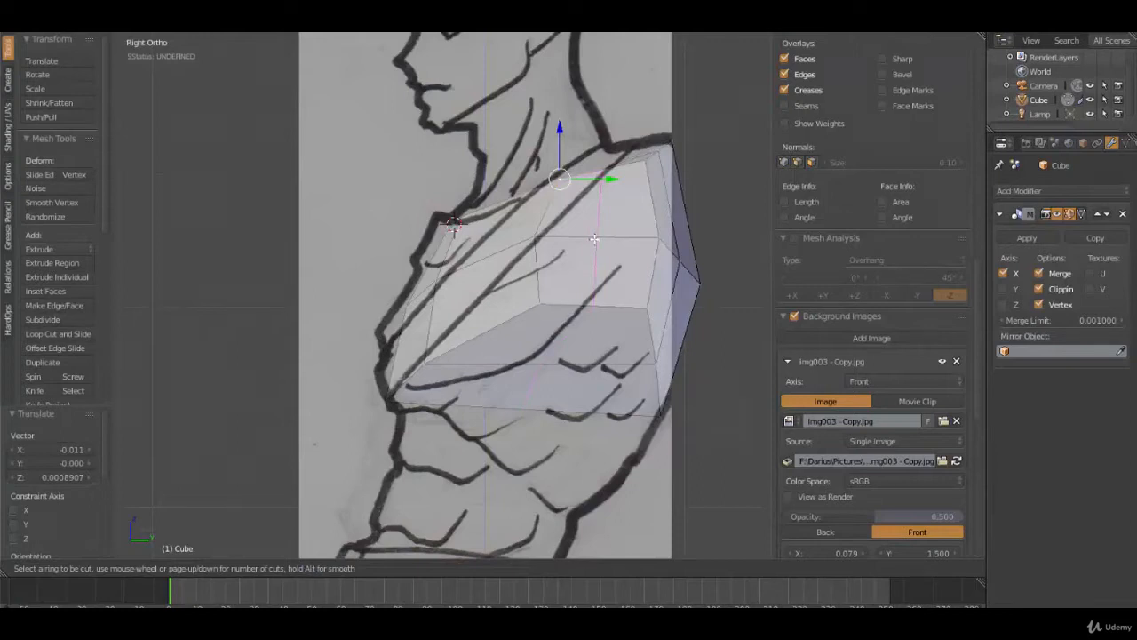
pyautogui.click(594, 239)
pyautogui.rightClick(598, 219)
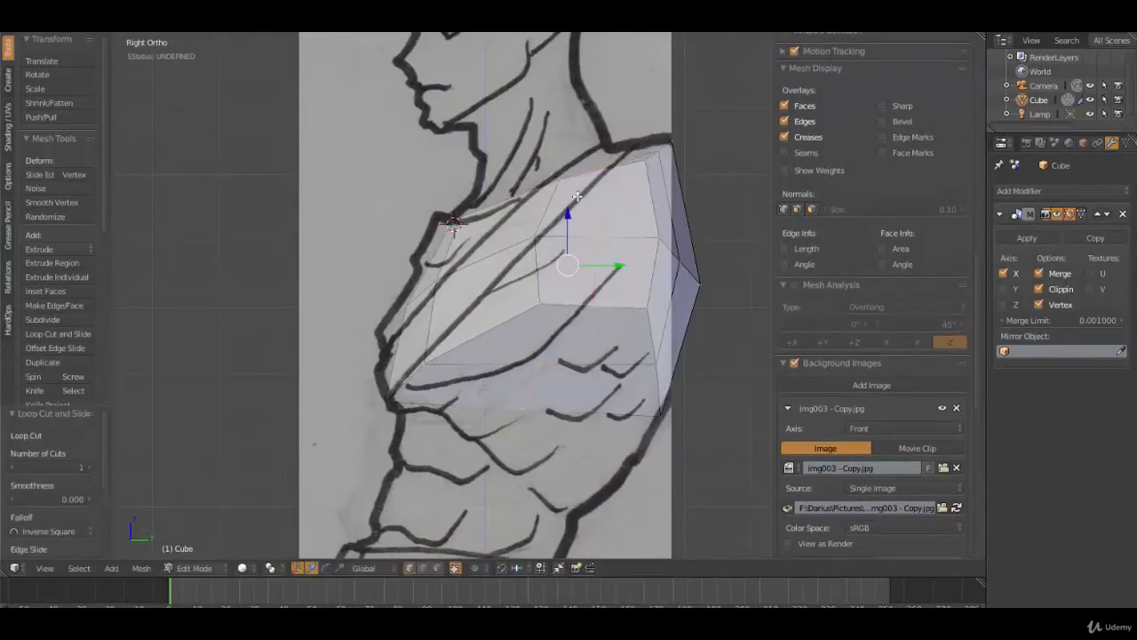
# Step: Move the side loop's inner top vertex about 0.009 in Y and 0.033 in Z, and nudge its outer top vertex to the shoulder line
pyautogui.moveTo(577, 196); pyautogui.dragTo(574, 190, button='middle')
pyautogui.rightClick(560, 205)
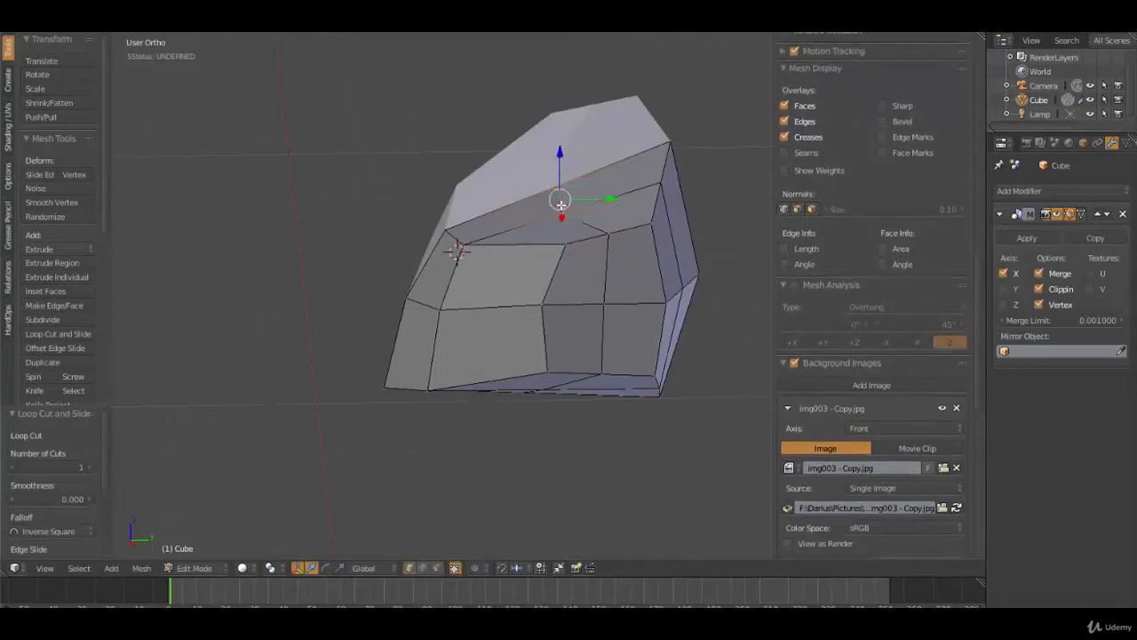
pyautogui.press('KP_3')
pyautogui.press('g')
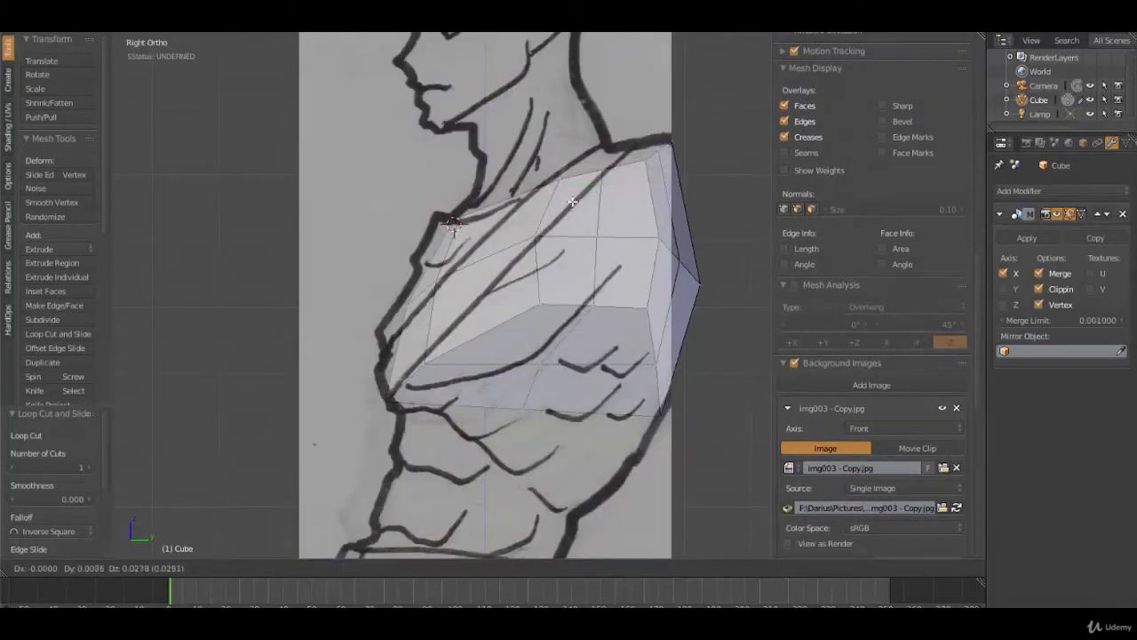
pyautogui.click(571, 195)
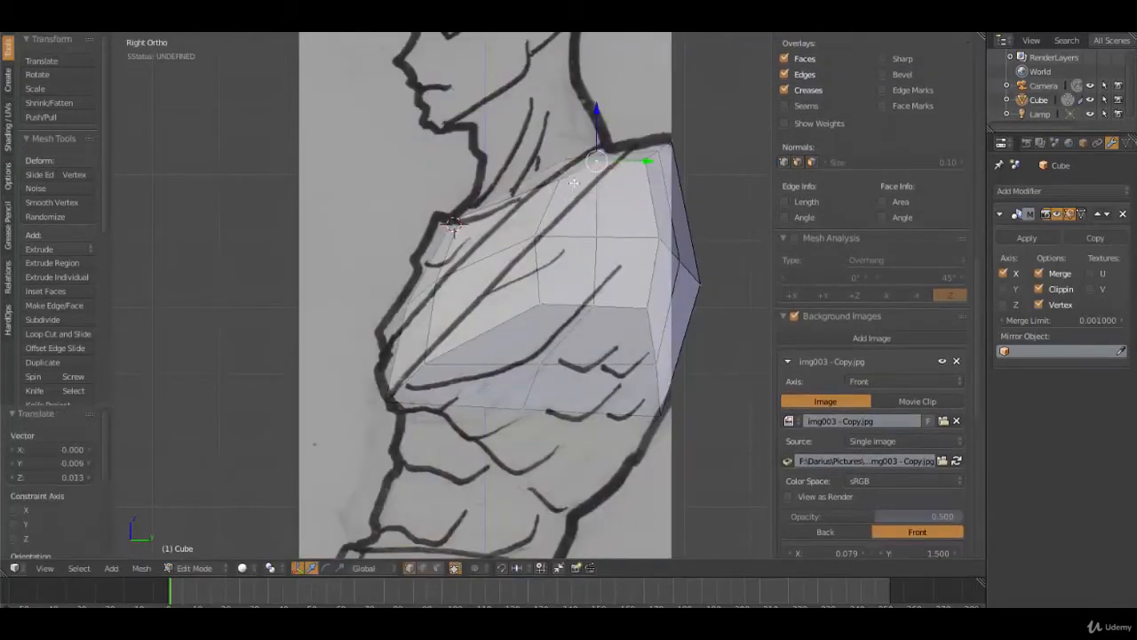
pyautogui.press('g')
pyautogui.click(550, 196)
# Step: Move the side loop's inner bottom vertex down and about 0.014 in Y, and lower its centre bottom vertex slightly forward
pyautogui.rightClick(550, 362)
pyautogui.press('g')
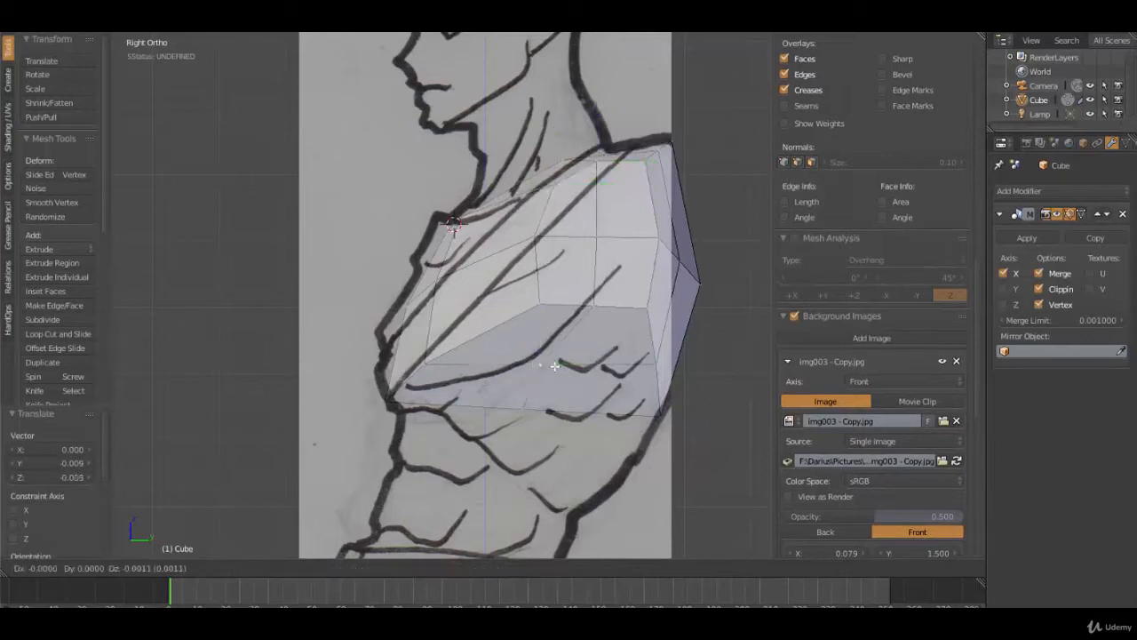
pyautogui.click(559, 379)
pyautogui.press('g')
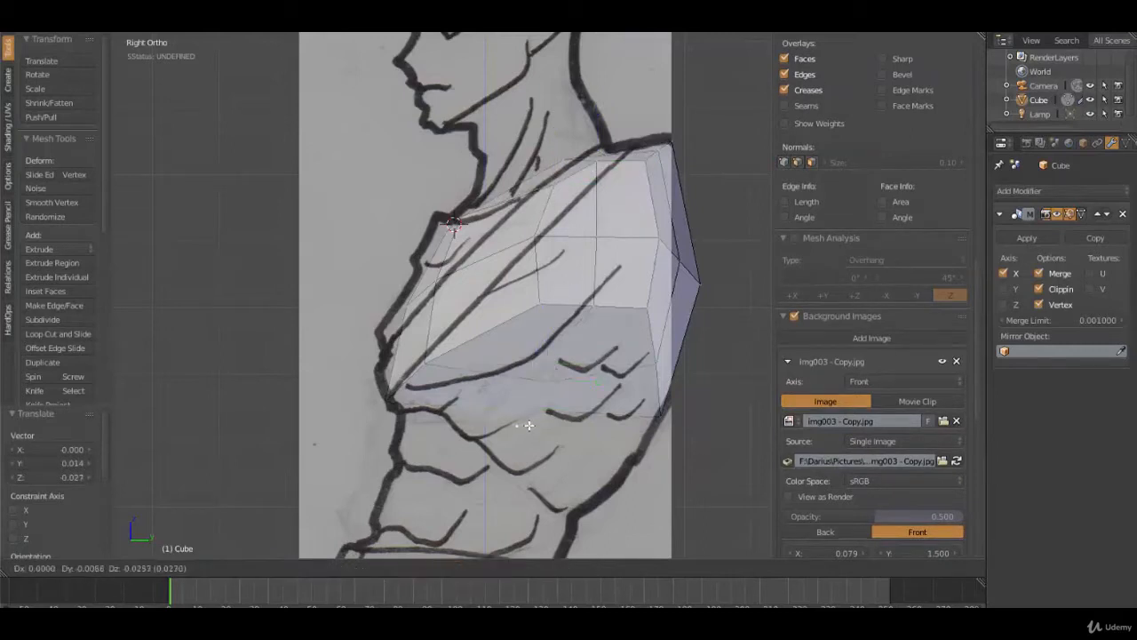
pyautogui.click(529, 424)
# Step: Move the side loop's lower outer vertex about -0.013 in Y and -0.015 in Z, and nudge the lower outer back vertex slightly
pyautogui.rightClick(597, 305)
pyautogui.press('g')
pyautogui.click(587, 312)
pyautogui.rightClick(650, 311)
pyautogui.press('g')
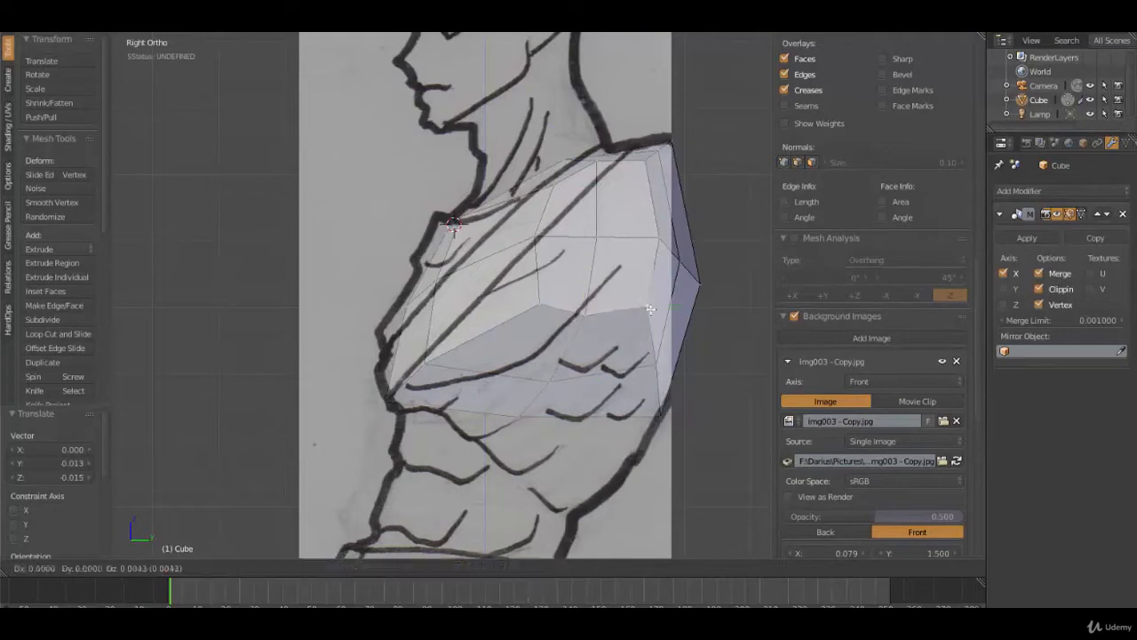
pyautogui.click(651, 310)
# Step: Move the middle centre front vertex forward and down to the chest outline in the side drawing
pyautogui.rightClick(542, 304)
pyautogui.moveTo(542, 304)
pyautogui.mouseDown(button='middle')
pyautogui.moveTo(616, 347)
pyautogui.moveTo(592, 294)
pyautogui.moveTo(533, 364)
pyautogui.moveTo(638, 449)
pyautogui.moveTo(506, 462)
pyautogui.moveTo(566, 457)
pyautogui.mouseUp(button='middle')
pyautogui.press('KP_3')
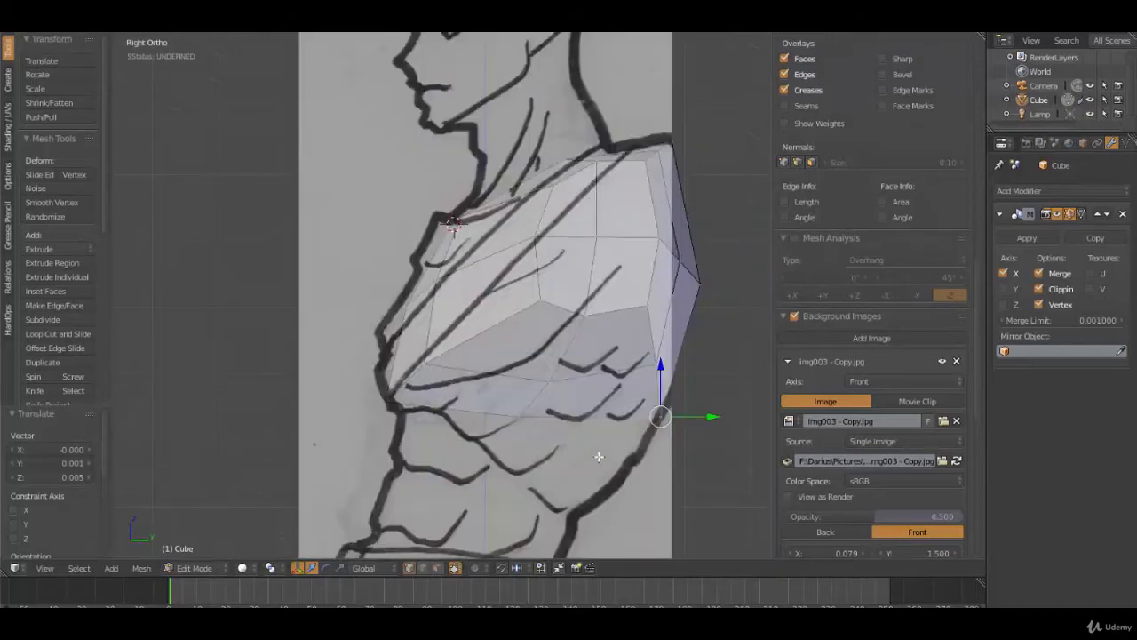
pyautogui.rightClick(392, 404)
pyautogui.rightClick(407, 308)
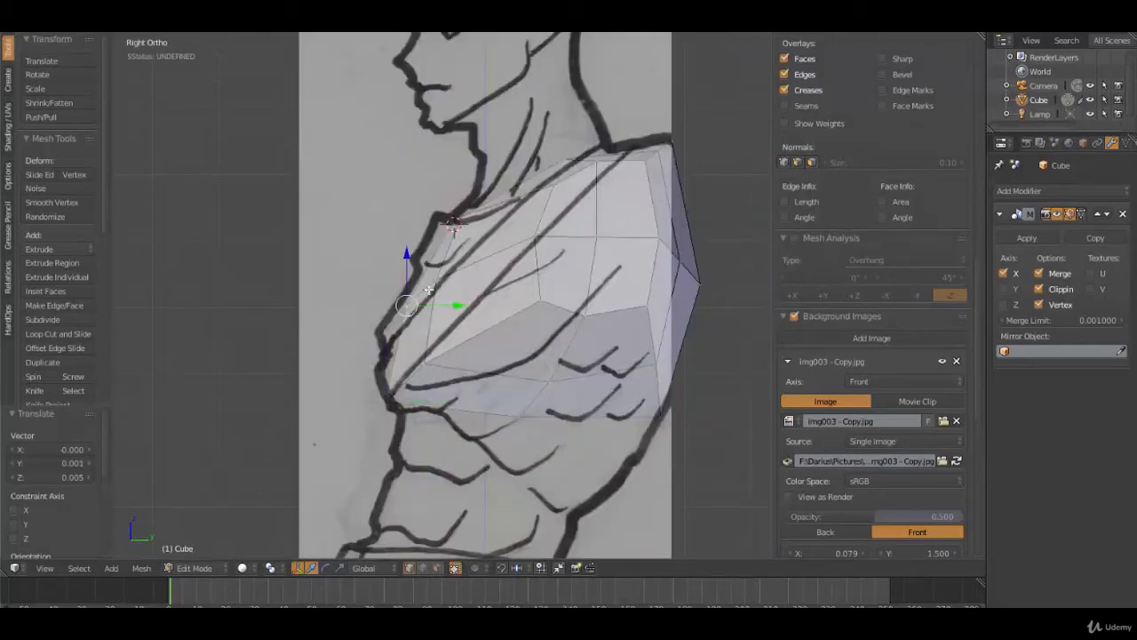
pyautogui.press('g')
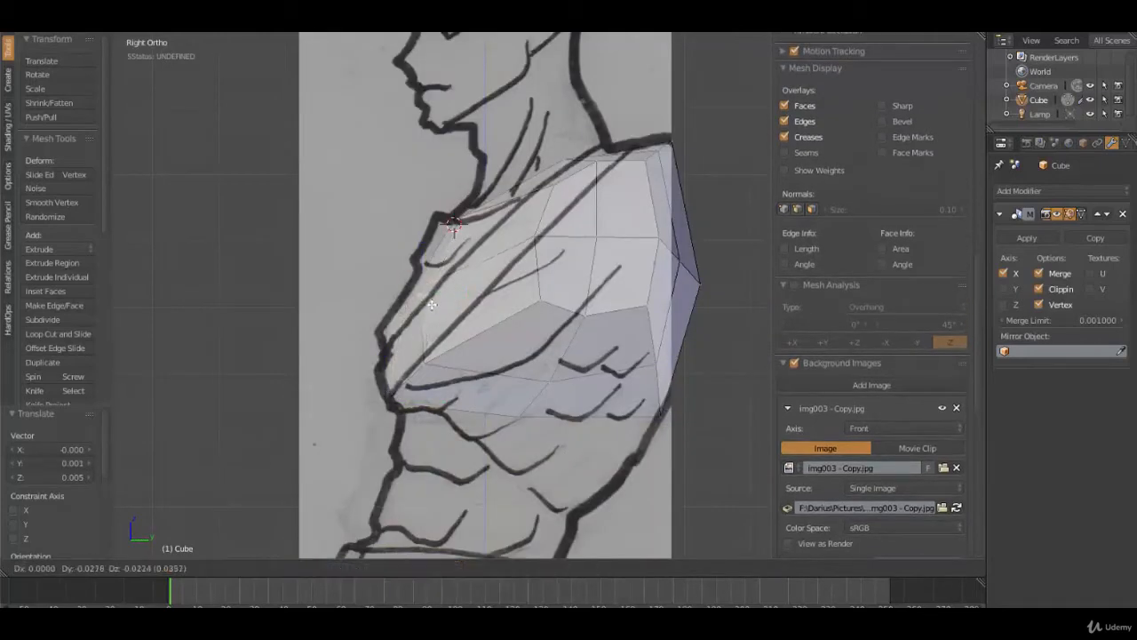
pyautogui.click(434, 303)
# Step: Raise the middle vertex of the underside's centre line about 0.012 in Z
pyautogui.rightClick(446, 226)
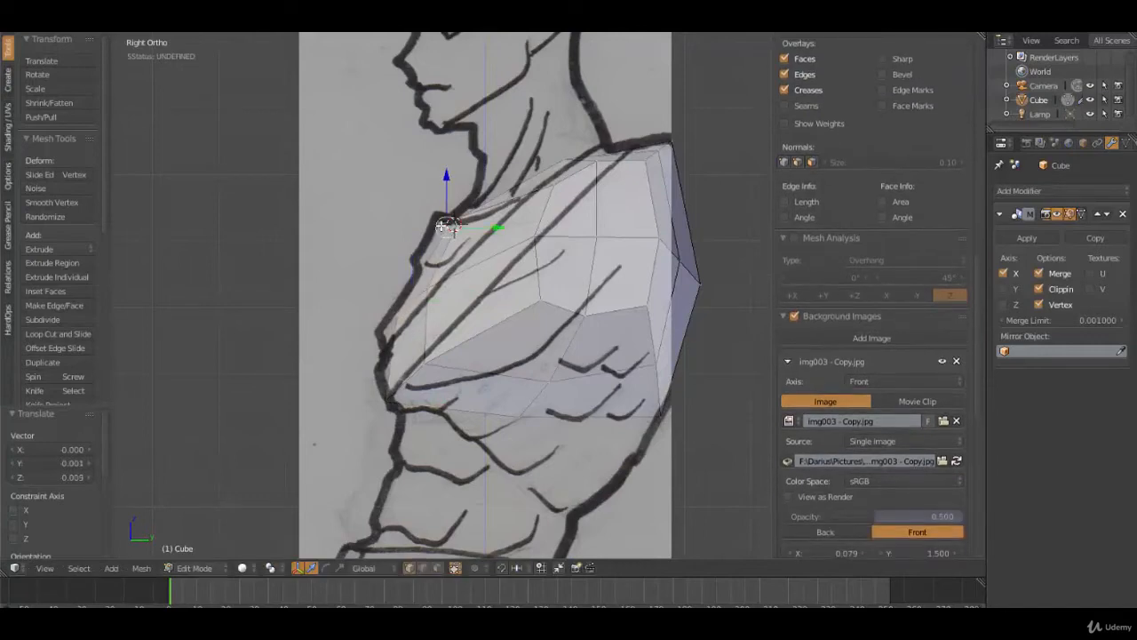
pyautogui.scroll(-3, 446, 227)
pyautogui.moveTo(446, 227); pyautogui.dragTo(473, 377, button='middle')
pyautogui.press('KP_0')
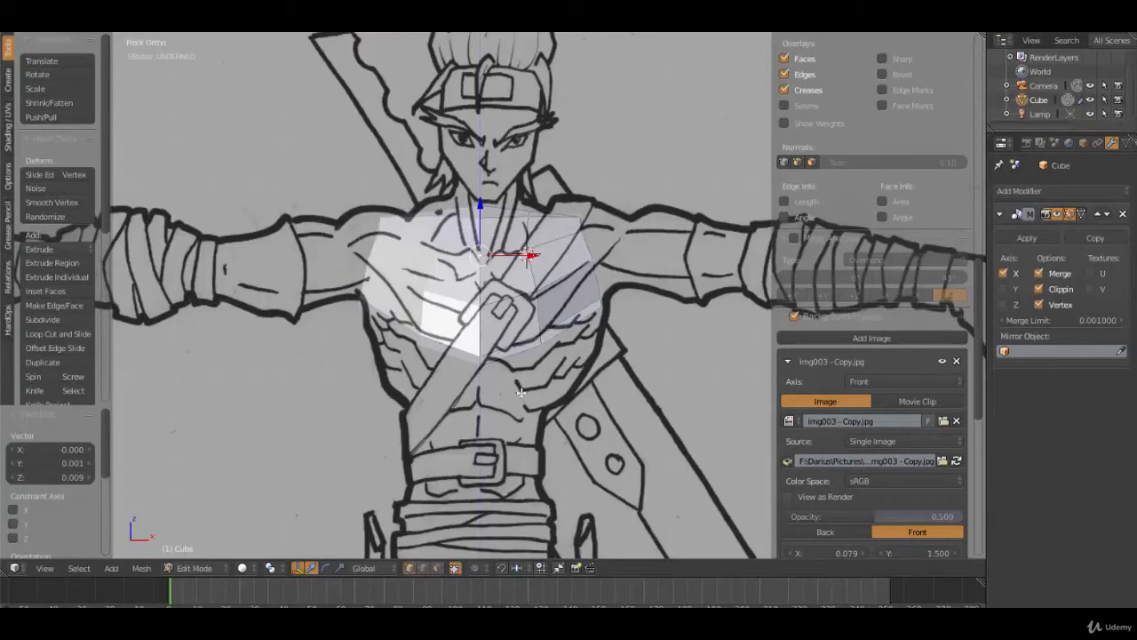
pyautogui.scroll(3, 577, 381)
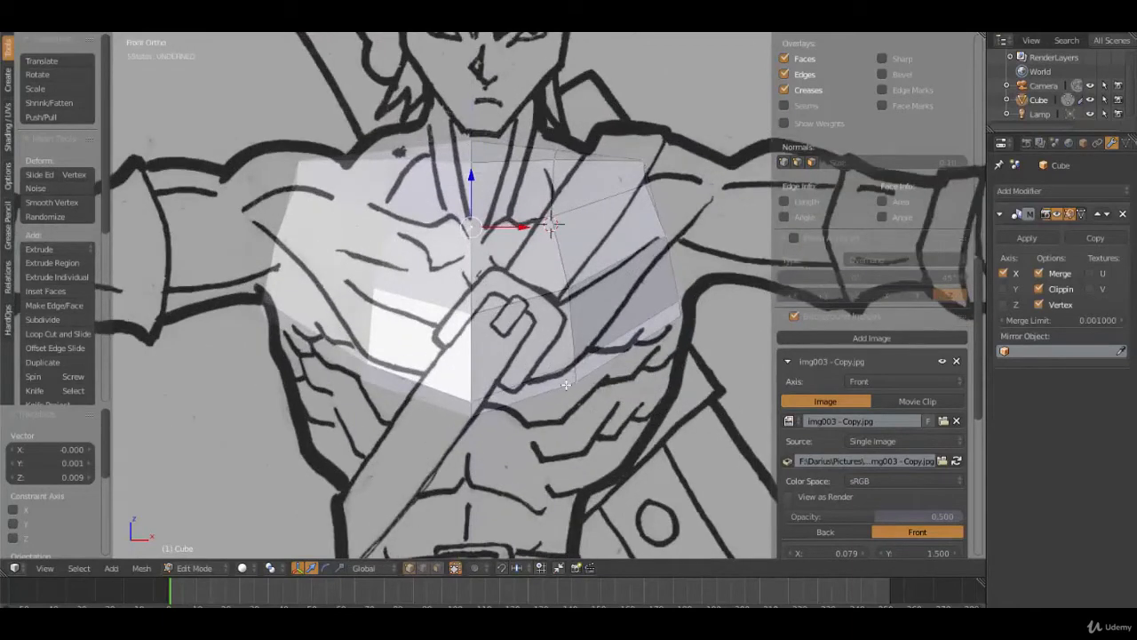
pyautogui.rightClick(478, 402)
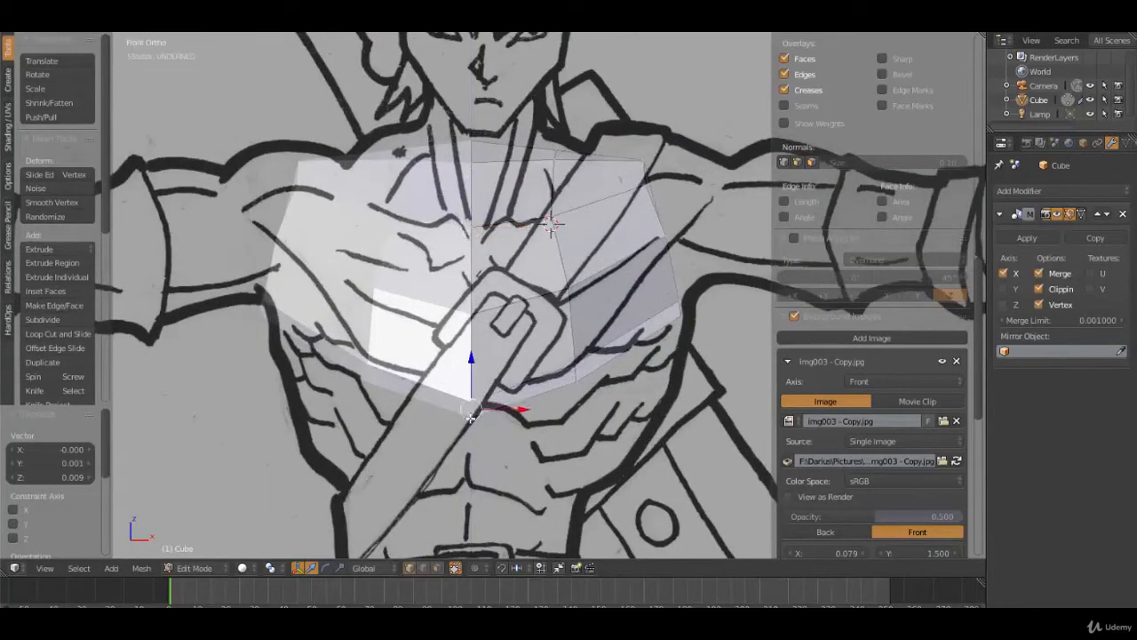
pyautogui.press('g')
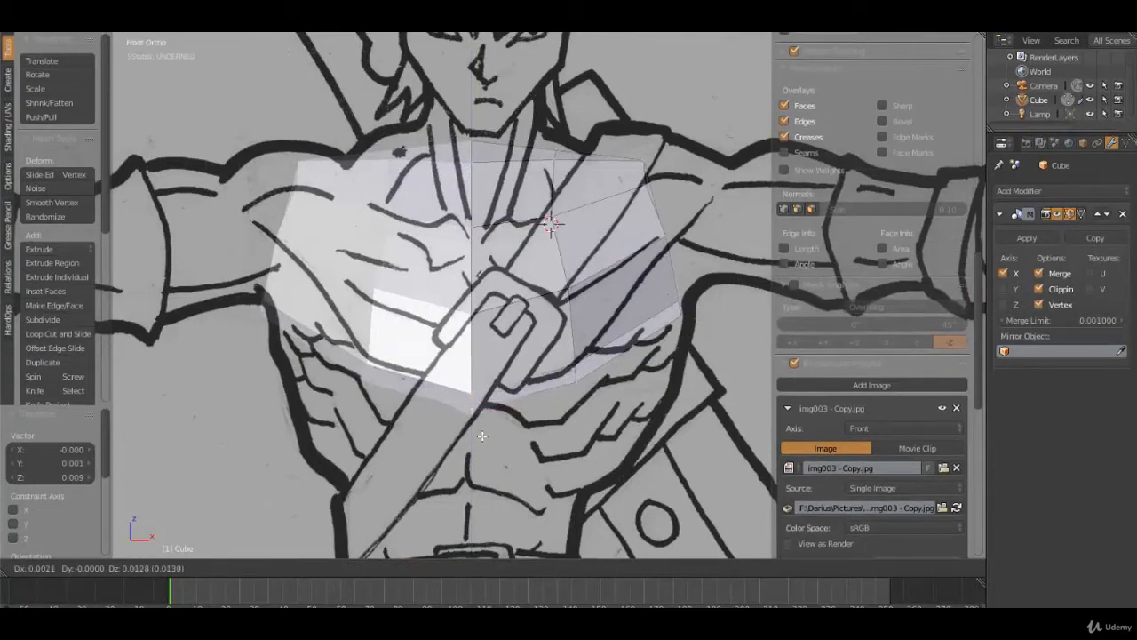
pyautogui.rightClick(483, 435)
pyautogui.moveTo(499, 431); pyautogui.dragTo(626, 429, button='middle')
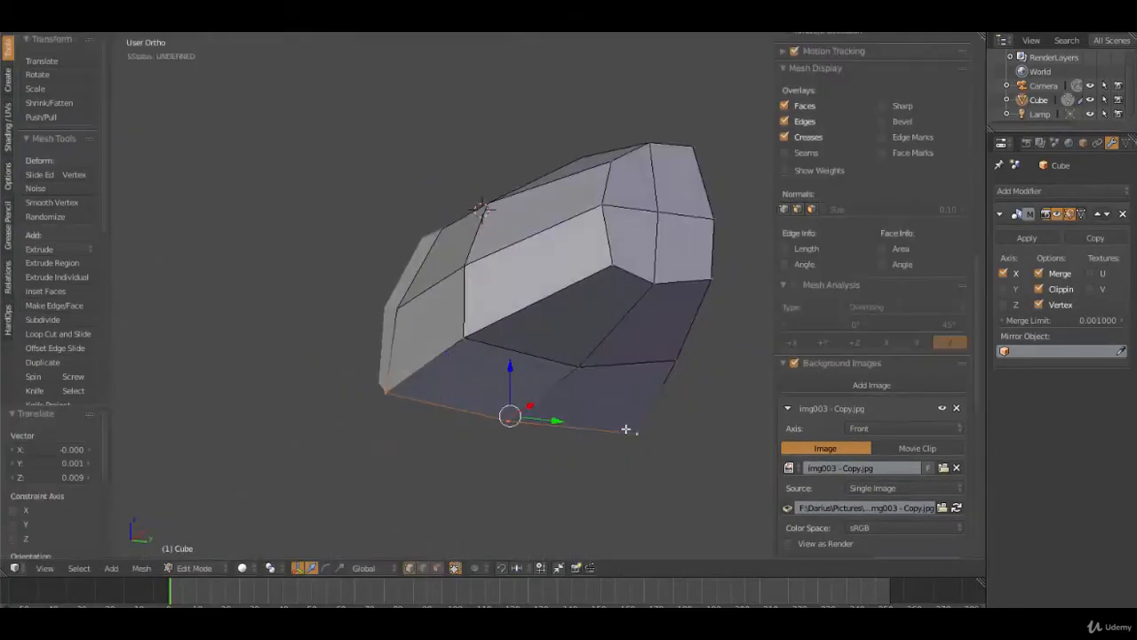
pyautogui.press('KP_3')
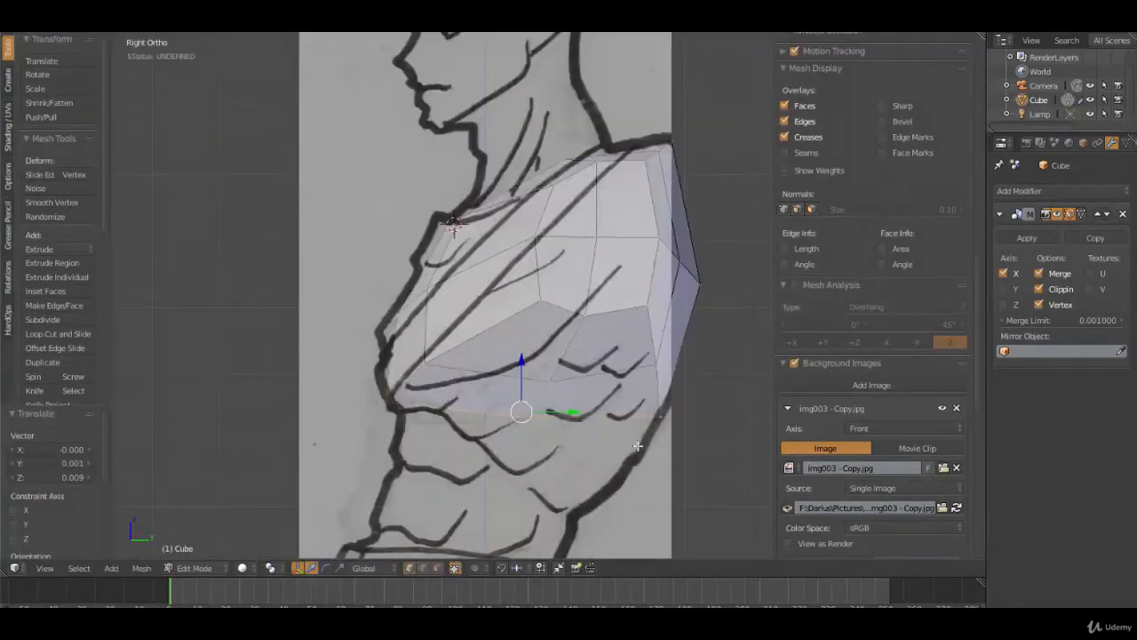
pyautogui.press('g')
pyautogui.click(590, 440)
pyautogui.press('KP_1')
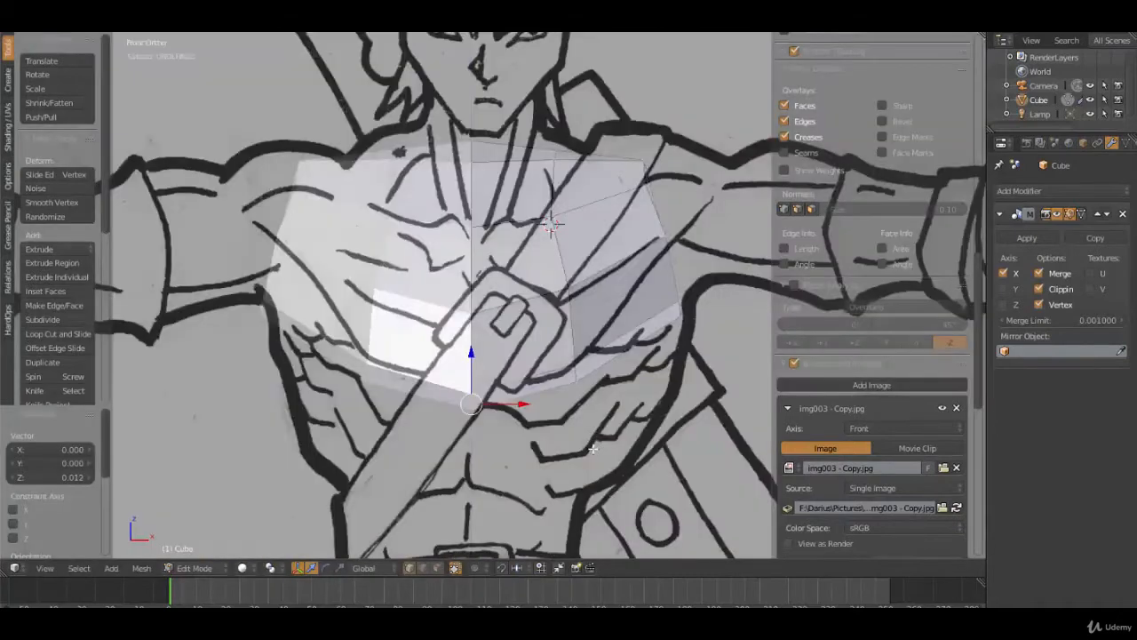
# Step: Move the outer top shoulder vertices about -0.070 in X and 0.016 in Z to the drawn shoulder line
pyautogui.scroll(-4, 593, 449)
pyautogui.scroll(2, 504, 329)
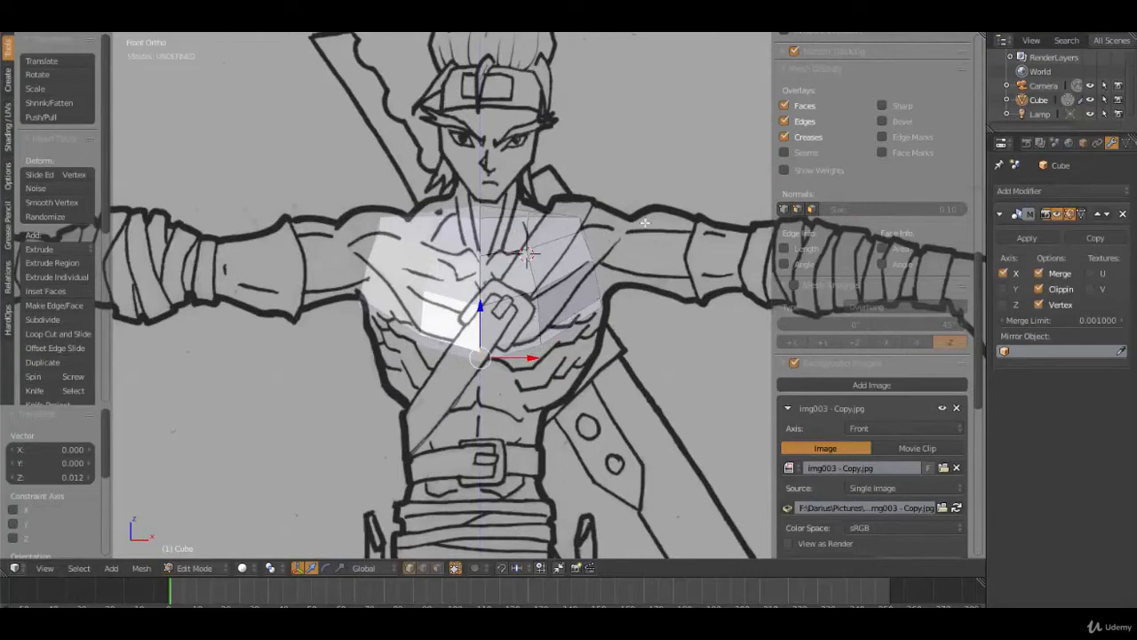
pyautogui.scroll(5, 626, 255)
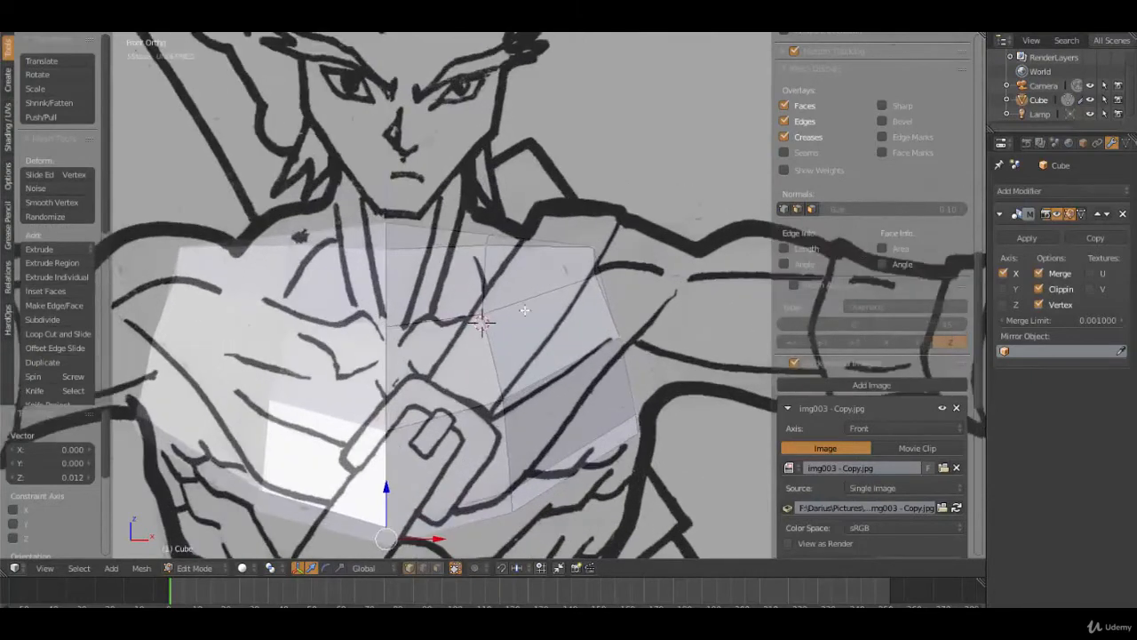
pyautogui.moveTo(553, 318); pyautogui.dragTo(597, 271, button='middle')
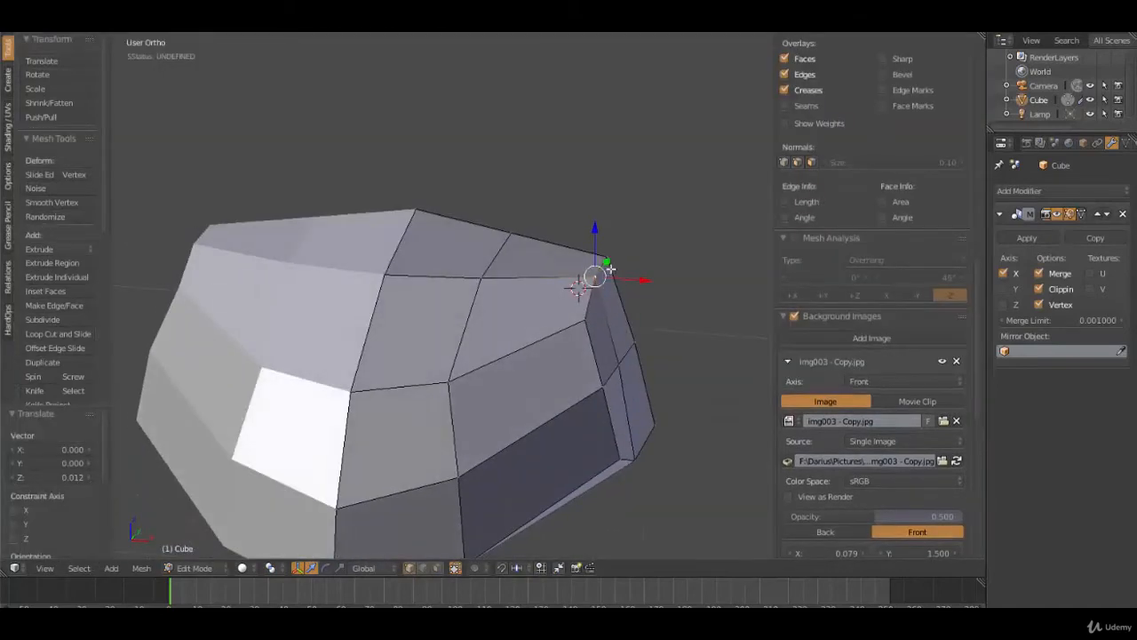
pyautogui.press('KP_1')
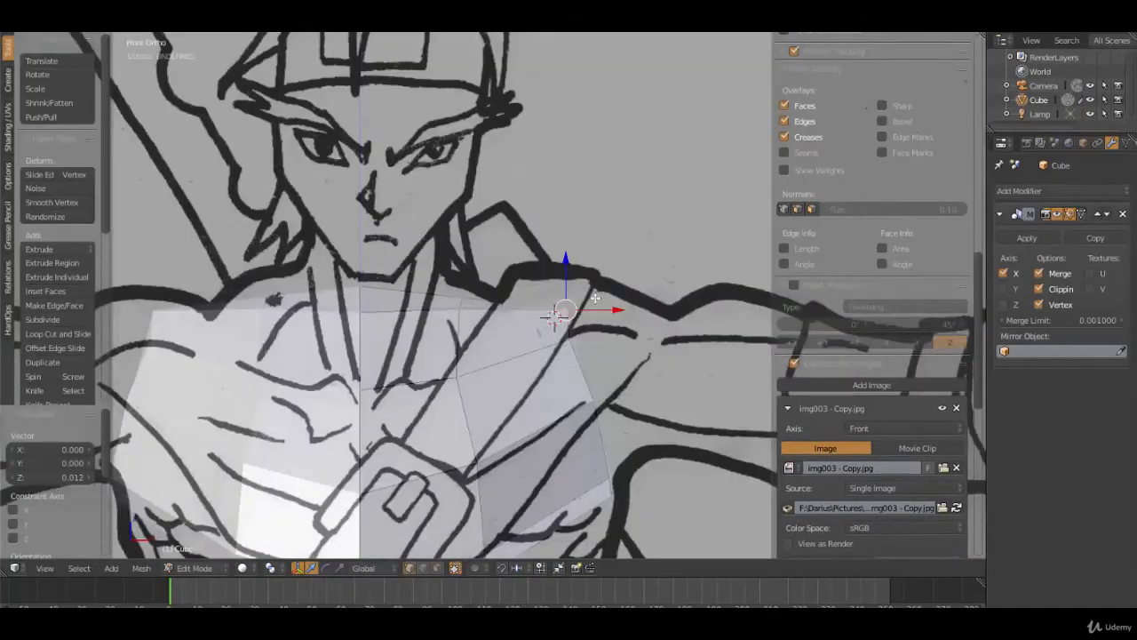
pyautogui.press('g')
pyautogui.click(566, 334)
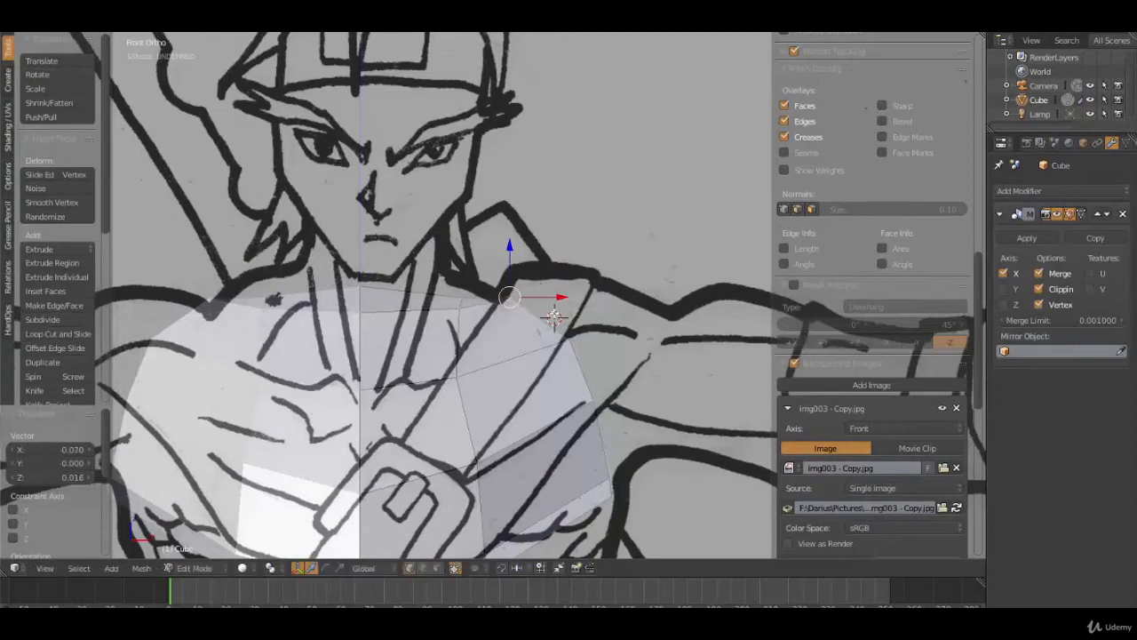
# Step: Move the front outer shoulder vertex about -0.042 in X, and then about -0.015 in Y and 0.014 in Z
pyautogui.moveTo(566, 359)
pyautogui.mouseDown(button='middle')
pyautogui.moveTo(523, 391)
pyautogui.moveTo(596, 349)
pyautogui.mouseUp(button='middle')
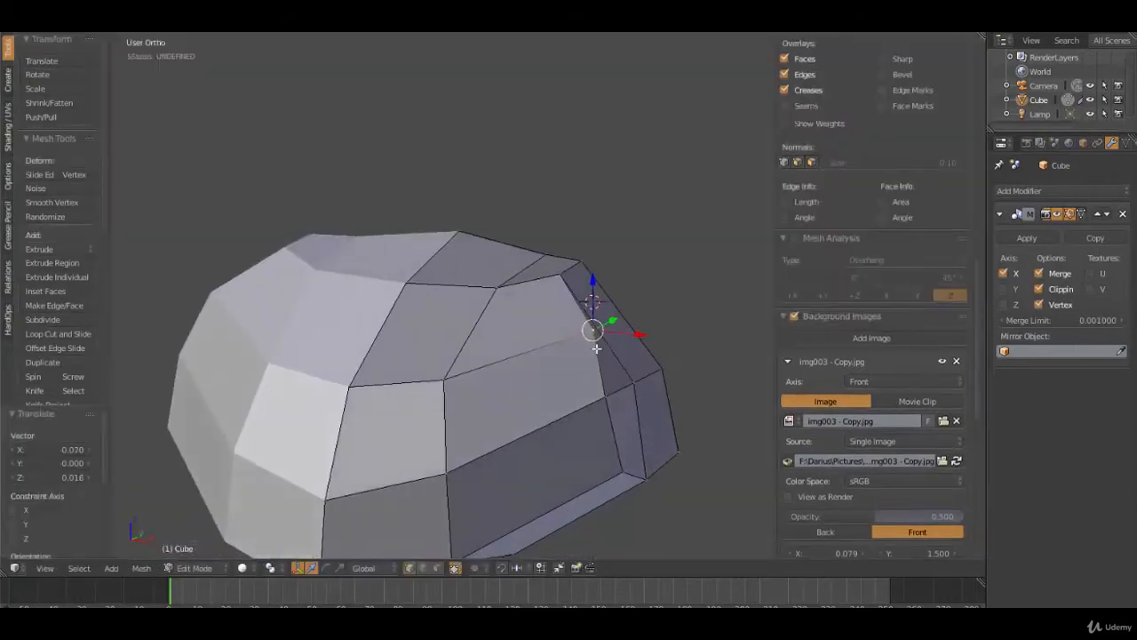
pyautogui.press('KP_1')
pyautogui.press('g')
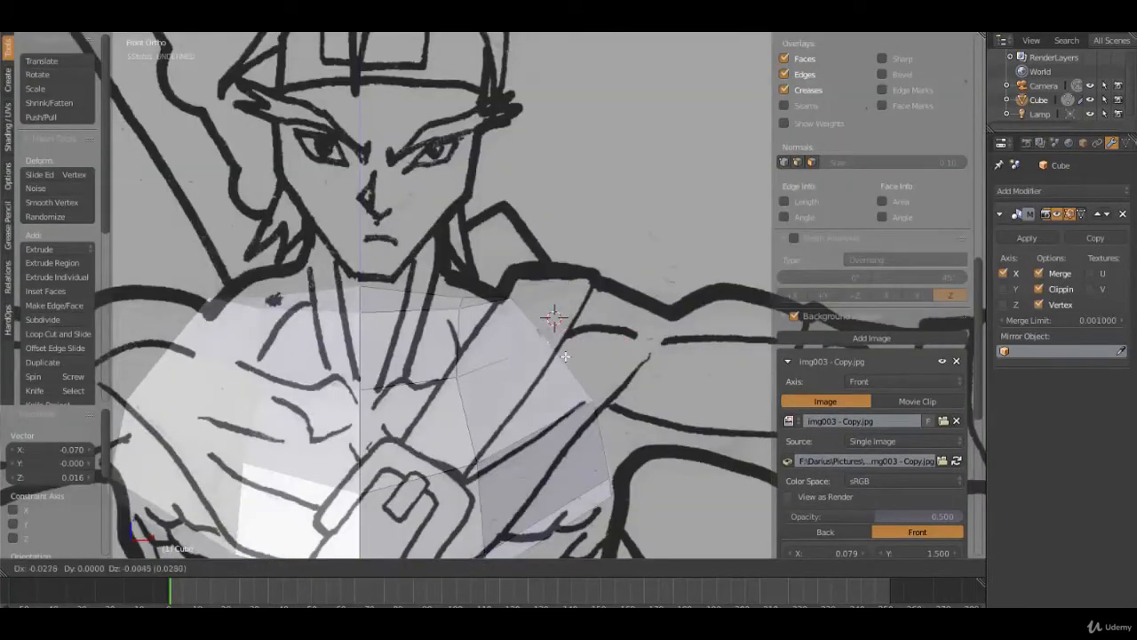
pyautogui.click(572, 371)
pyautogui.moveTo(586, 424)
pyautogui.mouseDown(button='middle')
pyautogui.moveTo(568, 433)
pyautogui.moveTo(589, 412)
pyautogui.mouseUp(button='middle')
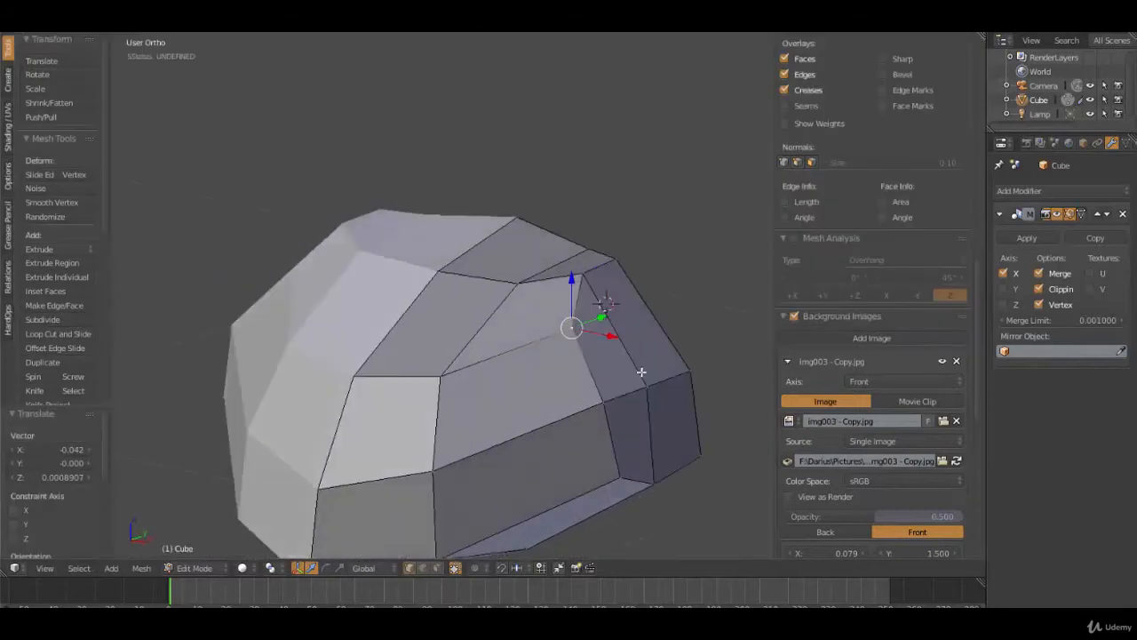
pyautogui.moveTo(641, 372); pyautogui.dragTo(590, 390, button='middle')
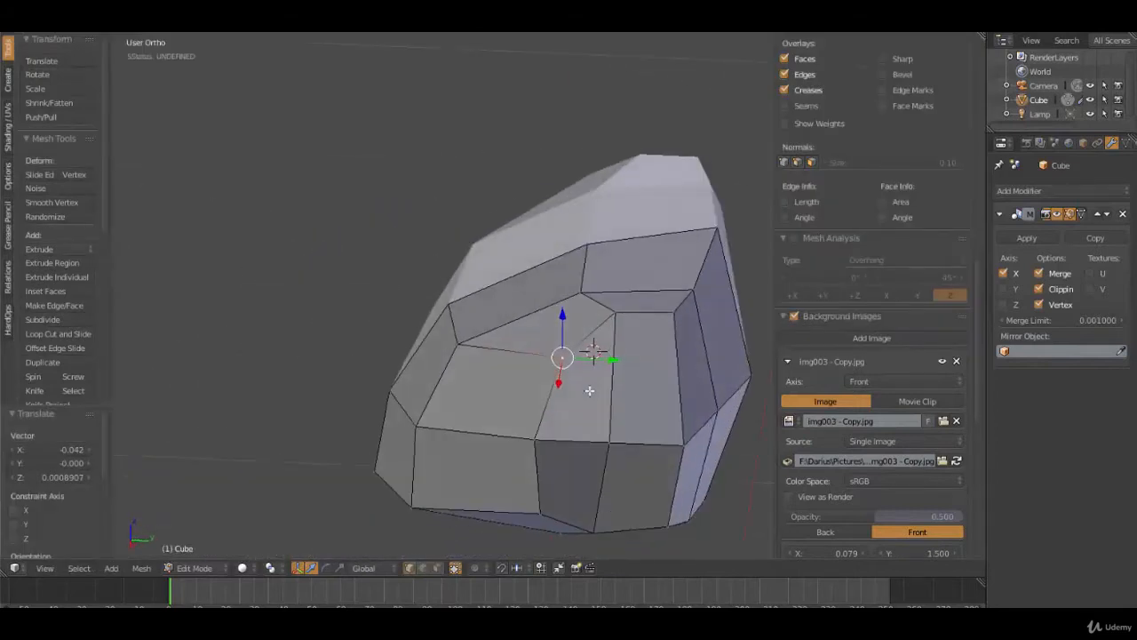
pyautogui.press('g')
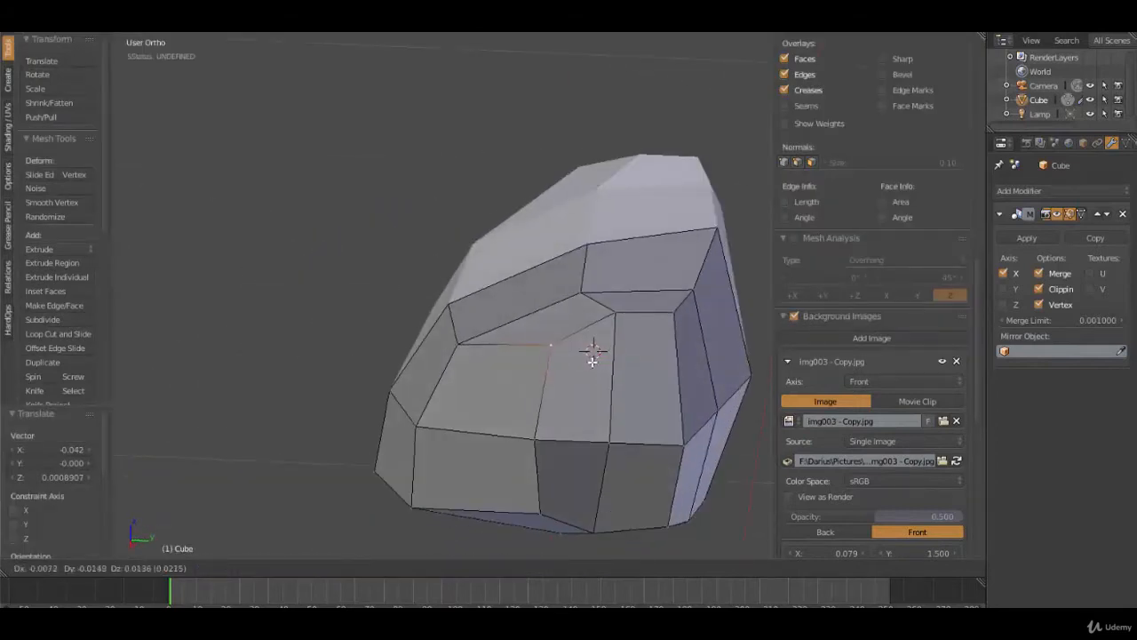
pyautogui.click(592, 362)
# Step: Move the front pair of upper vertices slightly back and up, and lower the rear upper pair about 0.011 in Z
pyautogui.rightClick(460, 343)
pyautogui.keyDown('shift'); pyautogui.rightClick(453, 311); pyautogui.keyUp('shift')
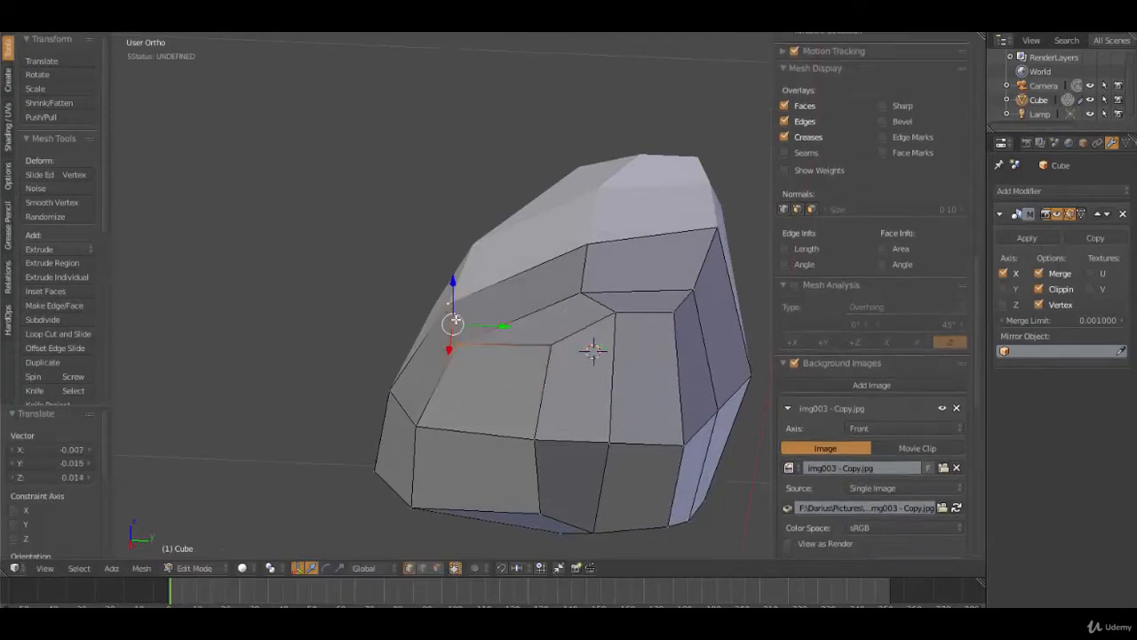
pyautogui.press('g')
pyautogui.click(471, 318)
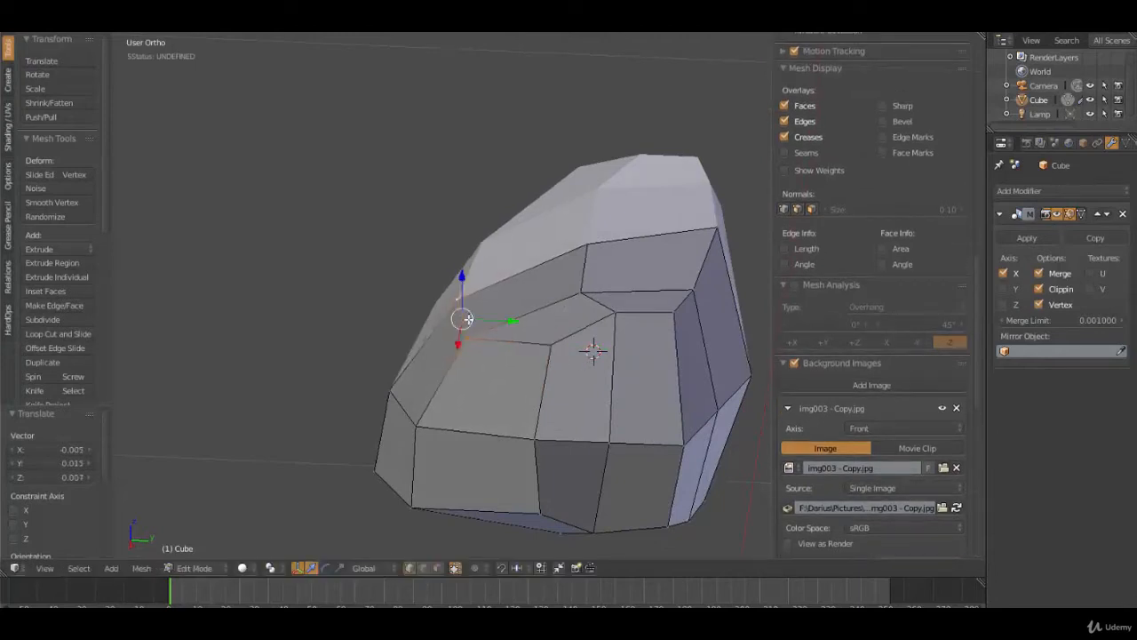
pyautogui.rightClick(676, 316)
pyautogui.keyDown('shift'); pyautogui.rightClick(697, 298); pyautogui.keyUp('shift')
pyautogui.press('g')
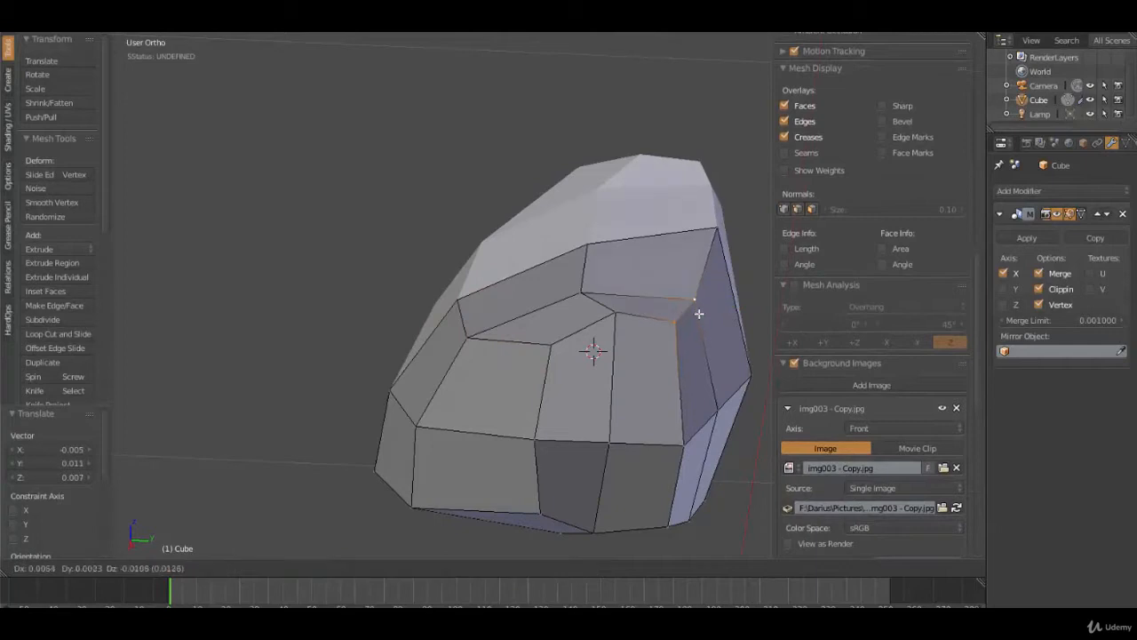
pyautogui.click(699, 313)
# Step: Adjust the upper shoulder vertices from an angled view and check the torso's overall shape in Object Mode
pyautogui.moveTo(699, 313); pyautogui.dragTo(541, 400, button='middle')
pyautogui.press('g')
pyautogui.click(604, 325)
pyautogui.rightClick(490, 303)
pyautogui.press('g')
pyautogui.click(485, 312)
pyautogui.press('Tab')
pyautogui.scroll(-3, 559, 401)
pyautogui.press('Tab')
pyautogui.scroll(2, 563, 406)
pyautogui.scroll(2, 542, 401)
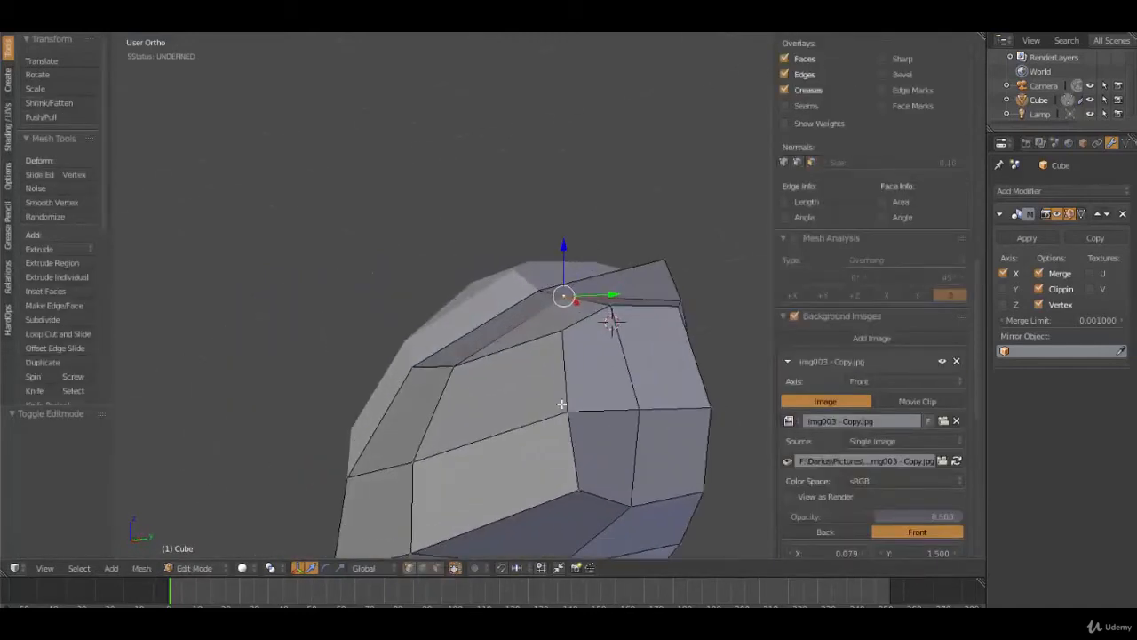
# Step: Move the side loop's top vertex about -0.019 in X and 0.017 in Z in the front view
pyautogui.press('KP_1')
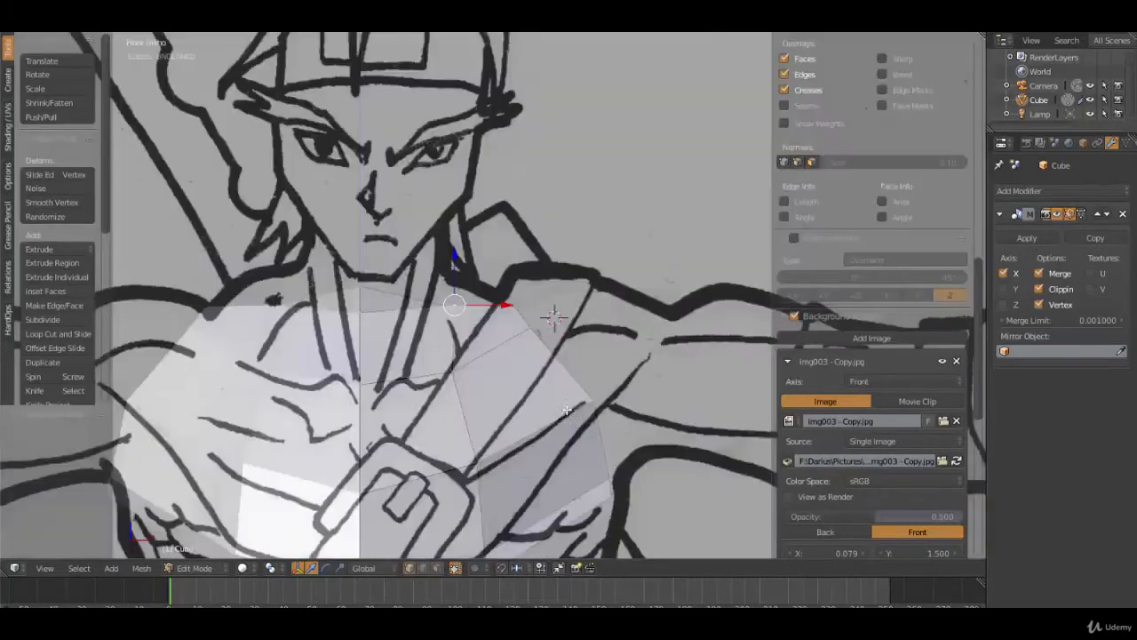
pyautogui.scroll(1, 572, 427)
pyautogui.scroll(-1, 588, 432)
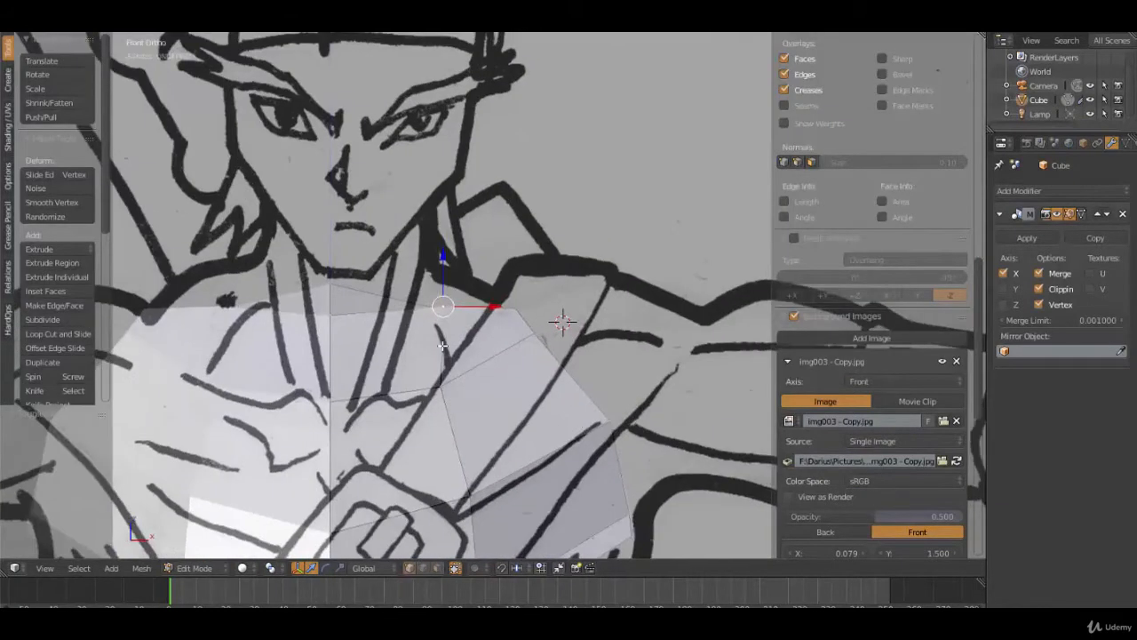
pyautogui.moveTo(443, 345); pyautogui.dragTo(446, 312, button='middle')
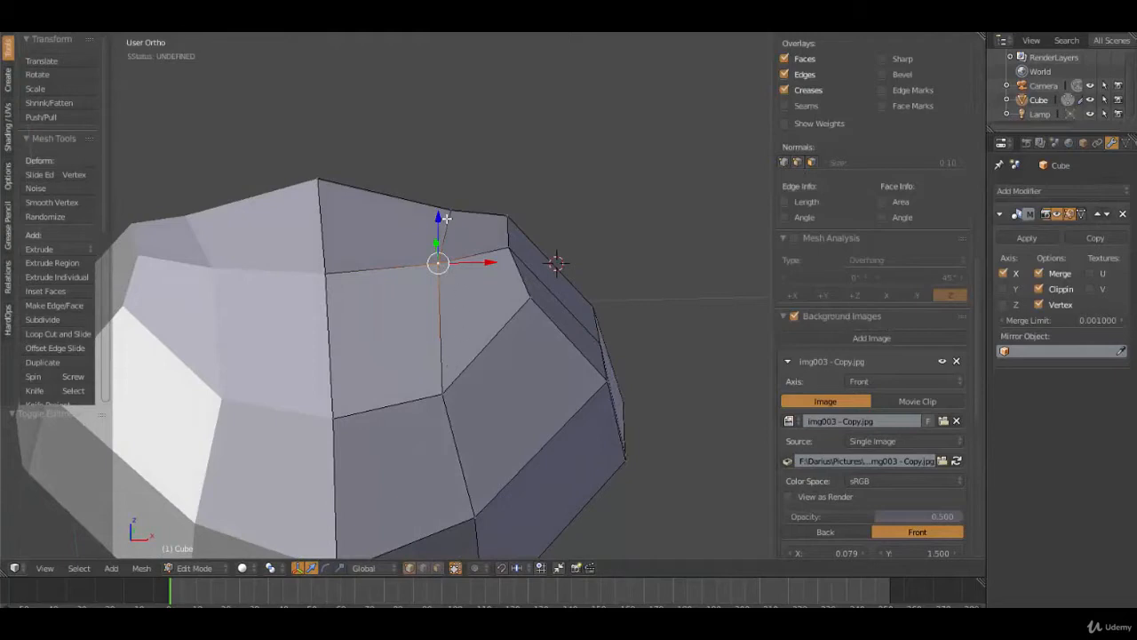
pyautogui.press('KP_1')
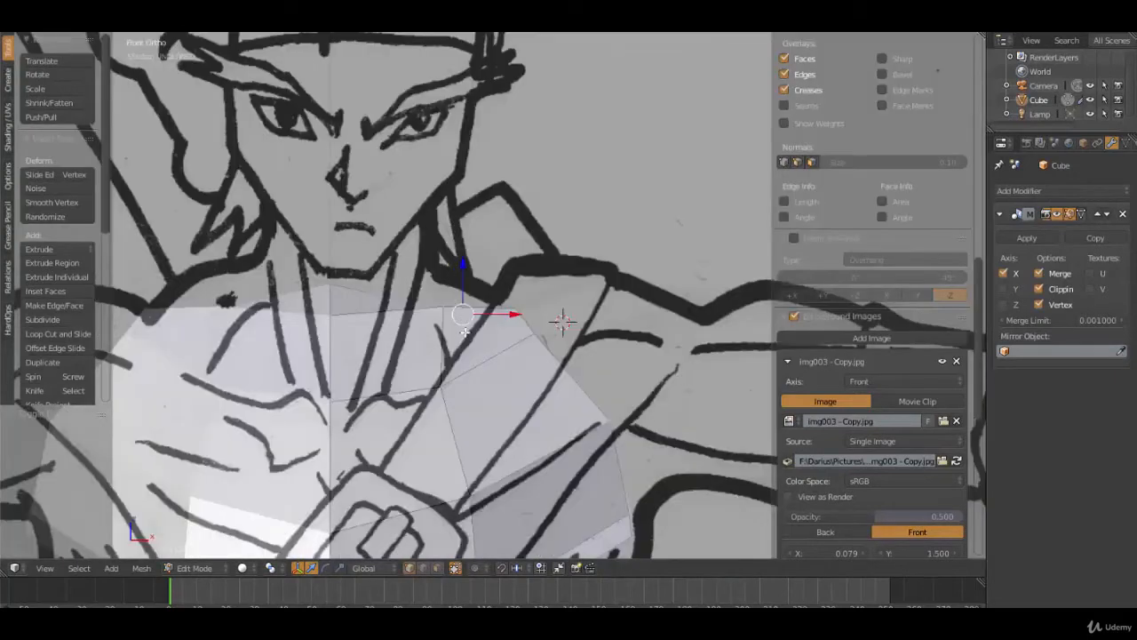
pyautogui.press('g')
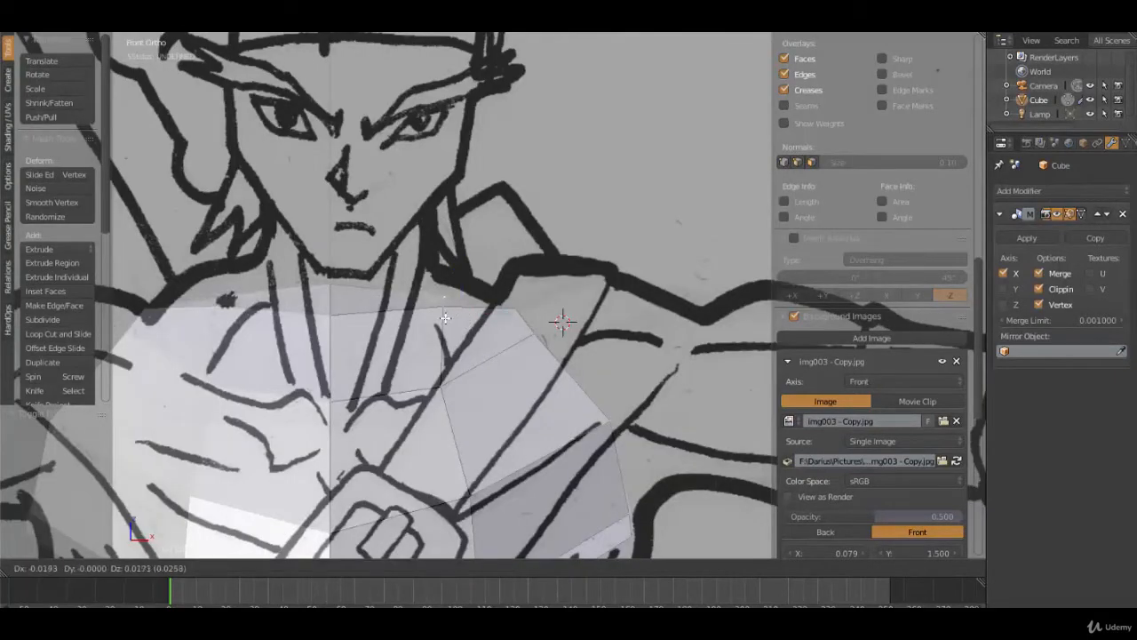
pyautogui.click(444, 318)
# Step: Move the outer vertex pair above the armpit about -0.033 in X and 0.049 in Z
pyautogui.moveTo(571, 381)
pyautogui.mouseDown(button='middle')
pyautogui.moveTo(600, 429)
pyautogui.moveTo(632, 419)
pyautogui.moveTo(626, 409)
pyautogui.mouseUp(button='middle')
pyautogui.keyDown('shift'); pyautogui.rightClick(640, 398); pyautogui.keyUp('shift')
pyautogui.press('KP_1')
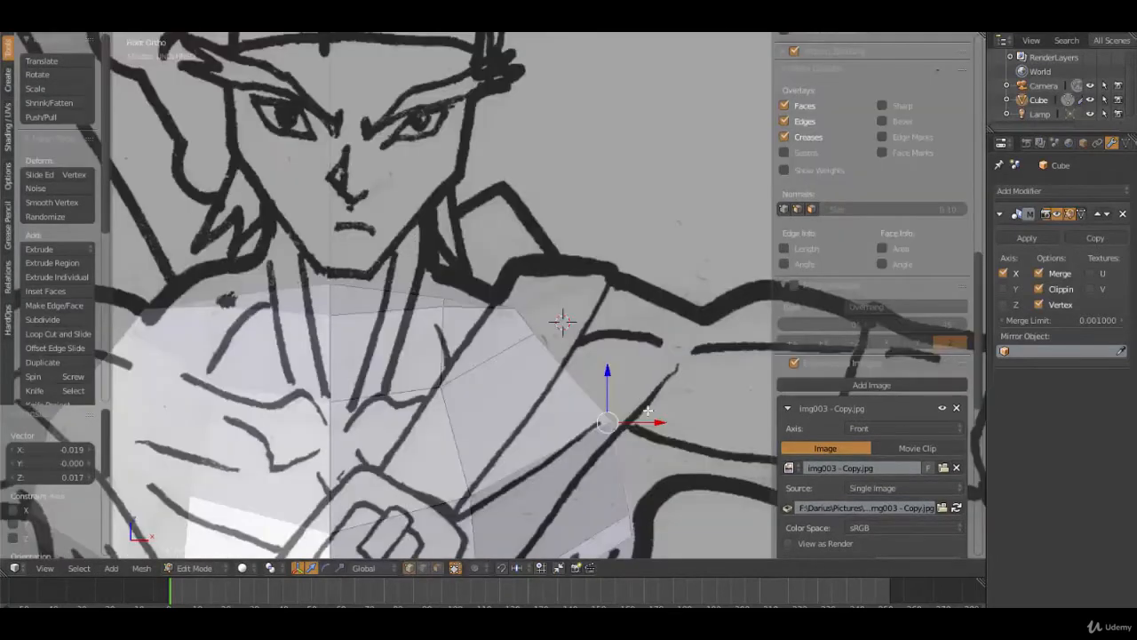
pyautogui.press('g')
pyautogui.click(611, 374)
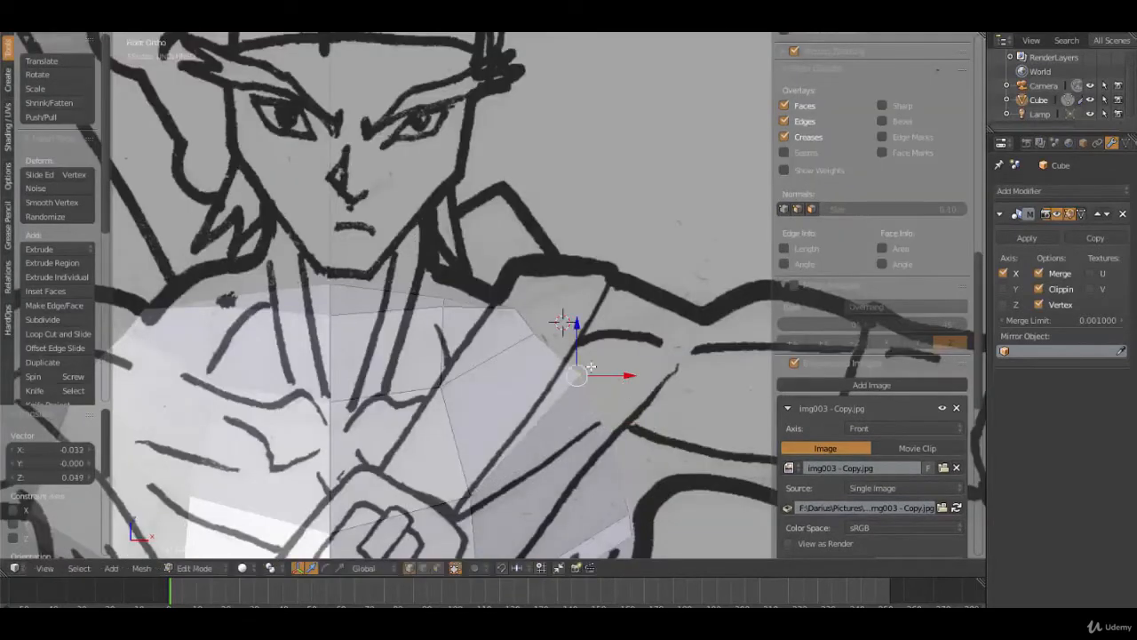
# Step: Move the front outer shoulder vertex about -0.022 in X and 0.008 in Z, and refine its position below the shoulder line
pyautogui.rightClick(538, 338)
pyautogui.press('g')
pyautogui.click(502, 329)
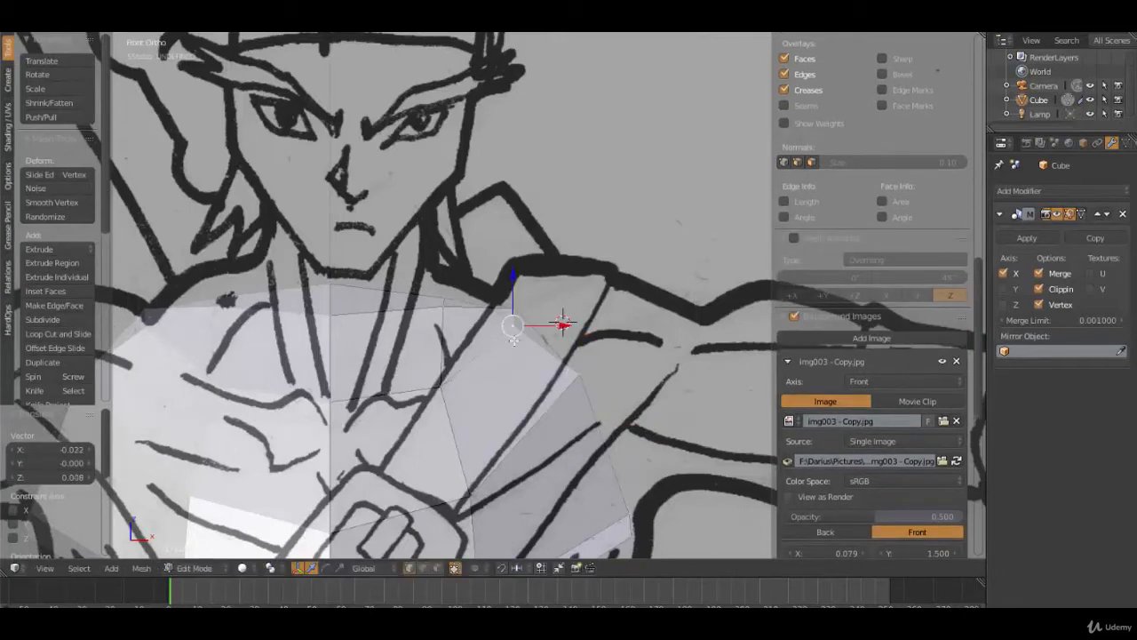
pyautogui.press('g')
pyautogui.click(511, 344)
# Step: Lower the centre front vertex at the collarbones about 0.006 in Z
pyautogui.rightClick(325, 401)
pyautogui.press('g')
pyautogui.click(324, 409)
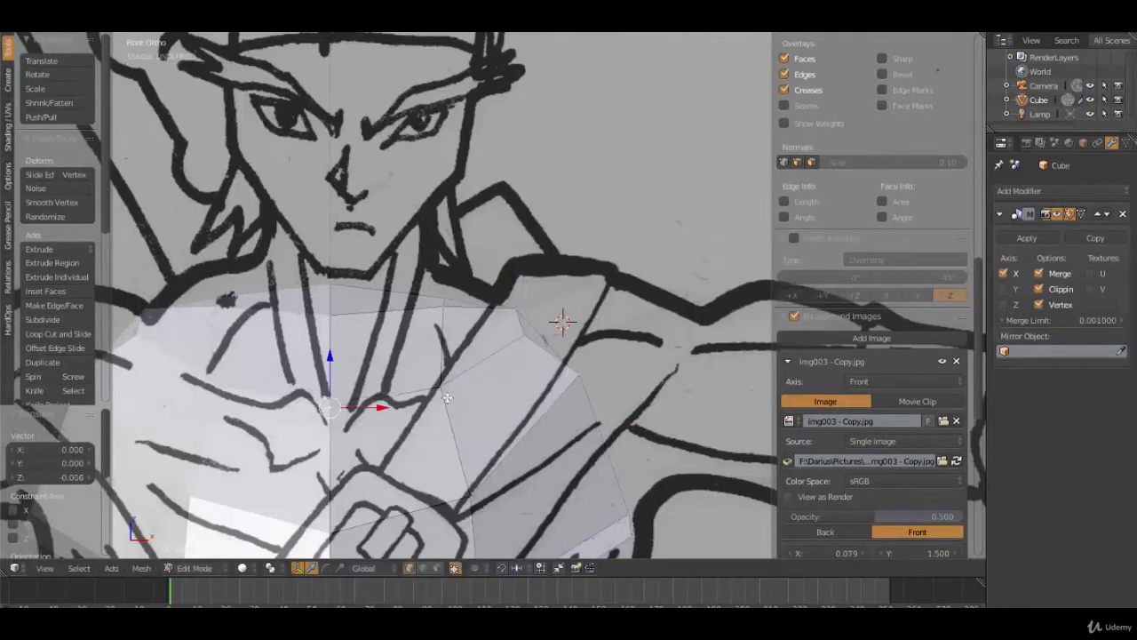
pyautogui.rightClick(447, 398)
# Step: Move the top outer shoulder vertex about -0.009 in X and 0.014 in Z to the drawn shoulder outline
pyautogui.rightClick(531, 314)
pyautogui.moveTo(529, 318); pyautogui.dragTo(499, 357, button='middle')
pyautogui.rightClick(560, 244)
pyautogui.press('KP_1')
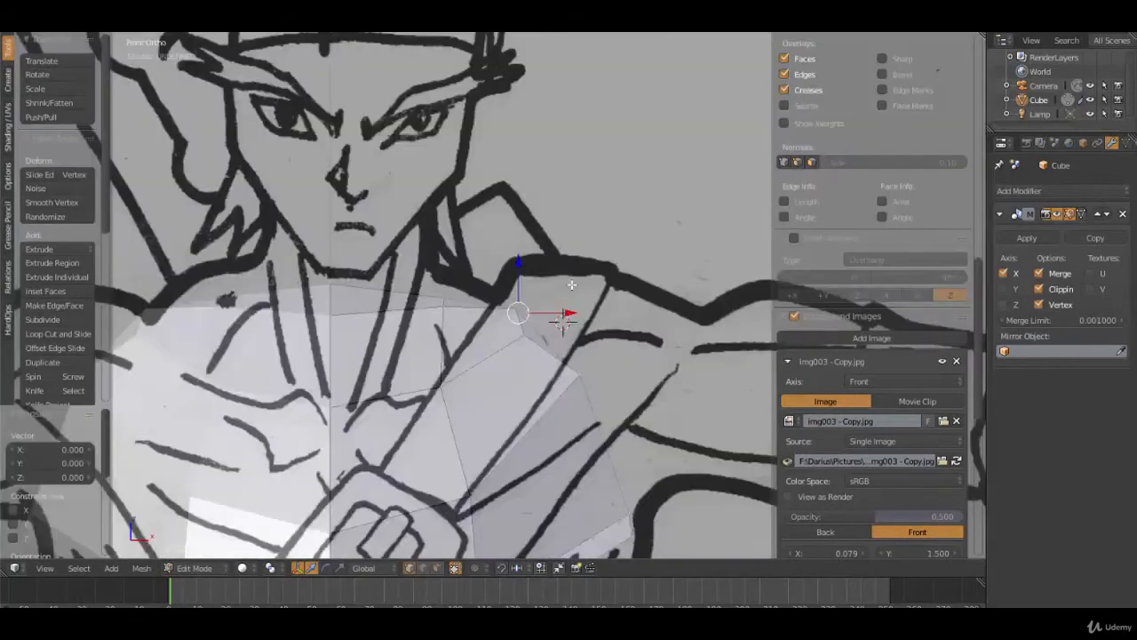
pyautogui.press('g')
pyautogui.click(554, 286)
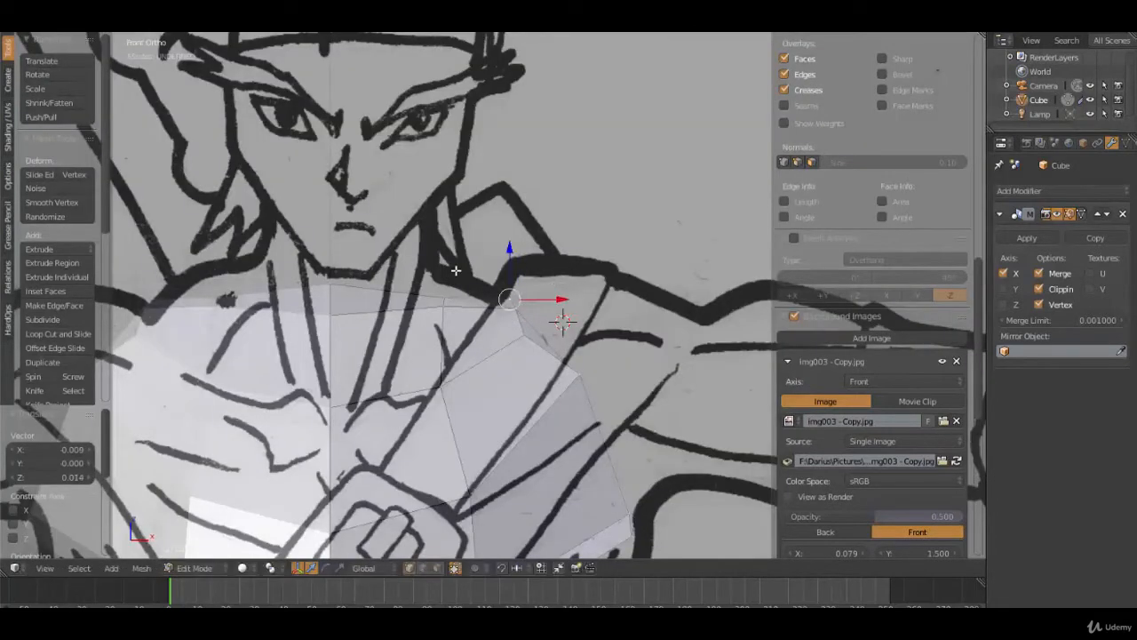
# Step: Move the top shoulder vertex nearest the neck about 0.002 in X and 0.005 in Z, and the outer chest vertex about -0.019 in X and -0.016 in Z
pyautogui.rightClick(437, 300)
pyautogui.rightClick(443, 295)
pyautogui.press('g')
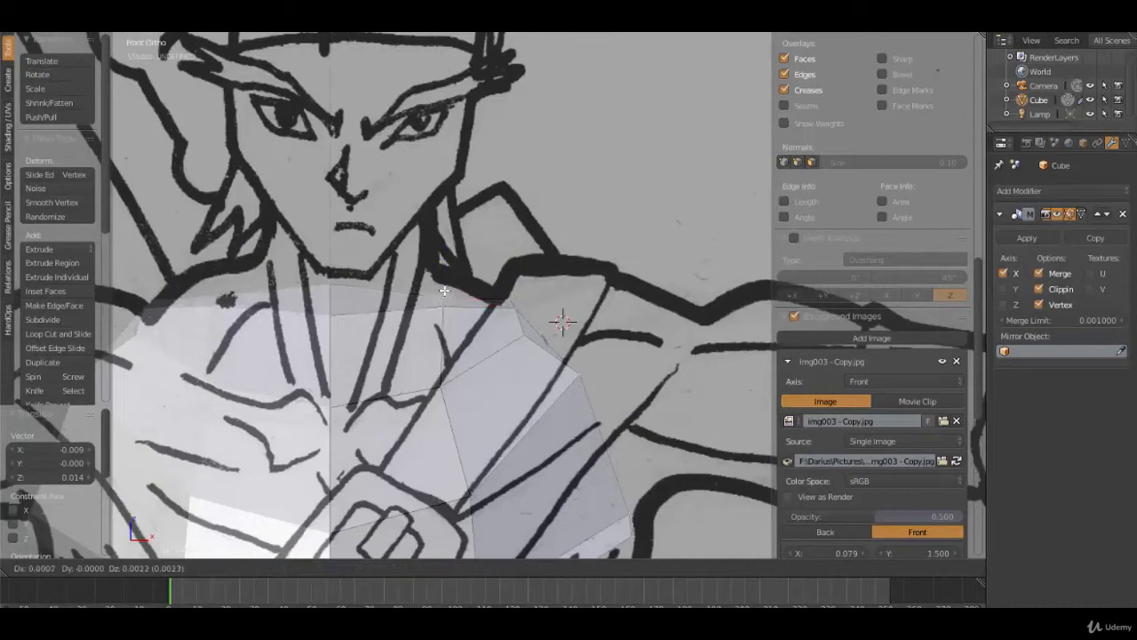
pyautogui.click(446, 291)
pyautogui.press('g')
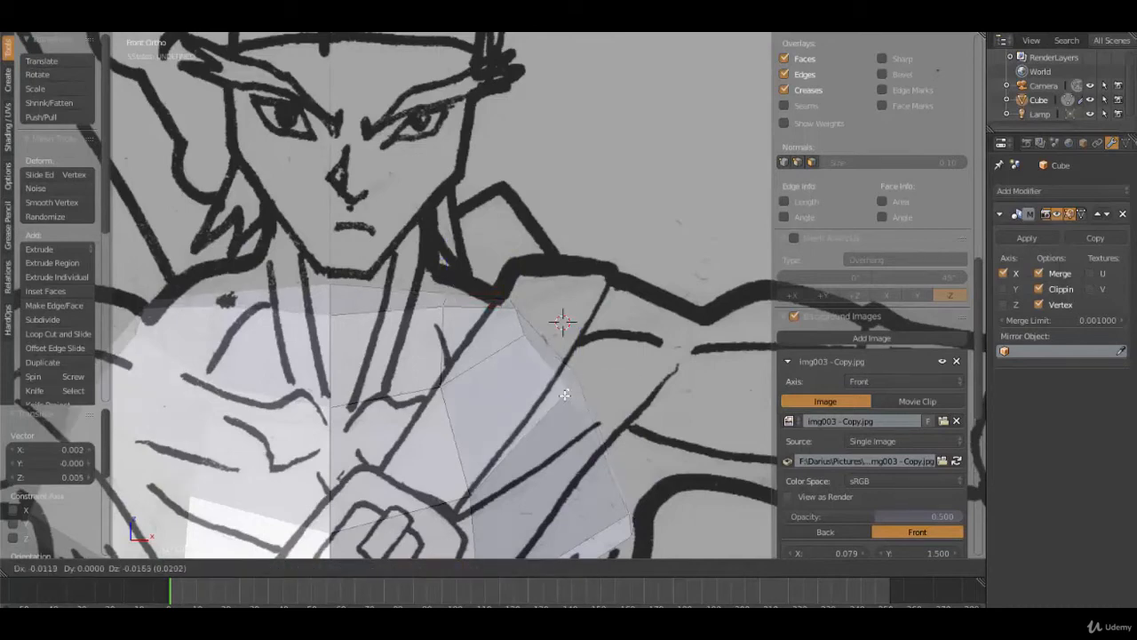
pyautogui.click(564, 395)
# Step: Move the two armpit vertices inward and down towards the drawn outline, the outer one about -0.015 in X and -0.014 in Z
pyautogui.rightClick(621, 510)
pyautogui.press('g')
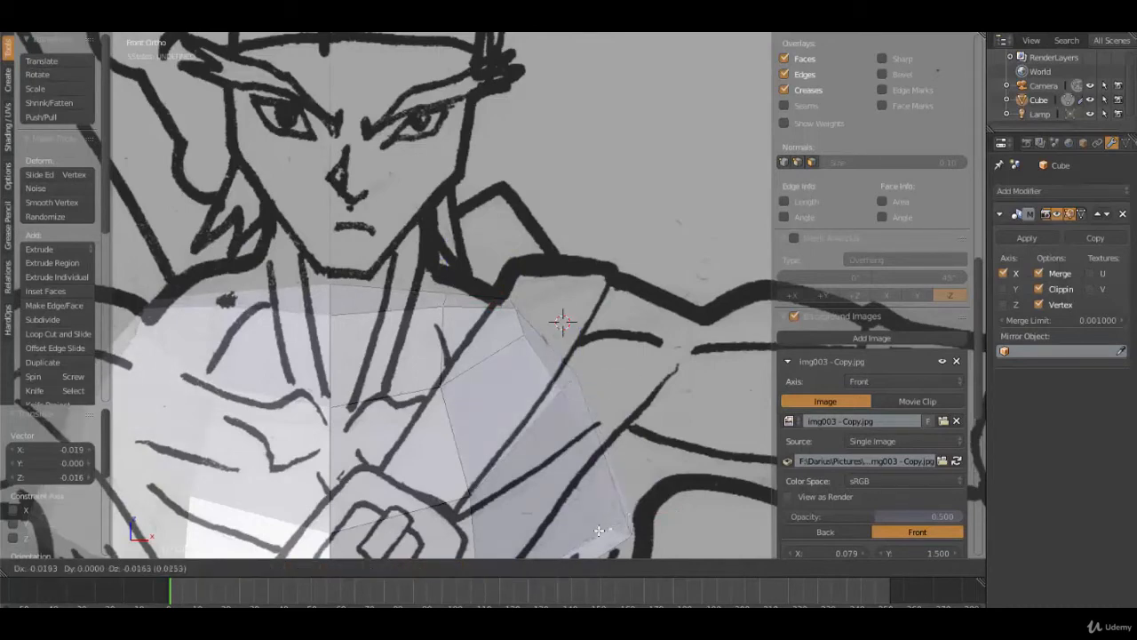
pyautogui.click(599, 532)
pyautogui.rightClick(653, 525)
pyautogui.press('g')
pyautogui.click(639, 536)
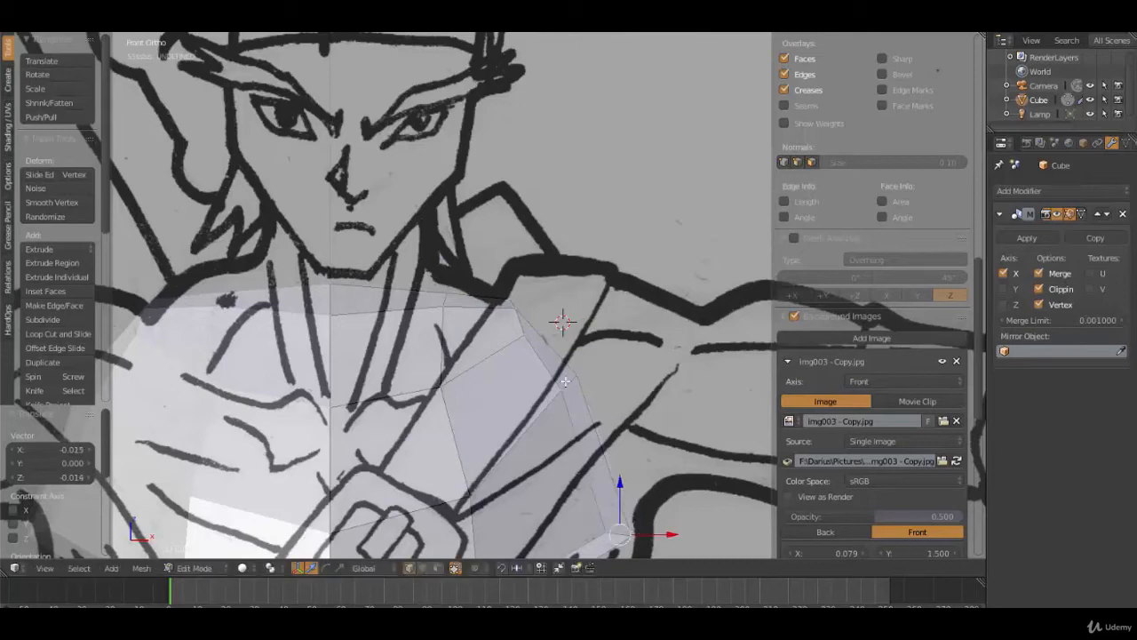
# Step: Move the top outer shoulder vertex about -0.011 in X and -0.004 in Z
pyautogui.rightClick(519, 303)
pyautogui.press('g')
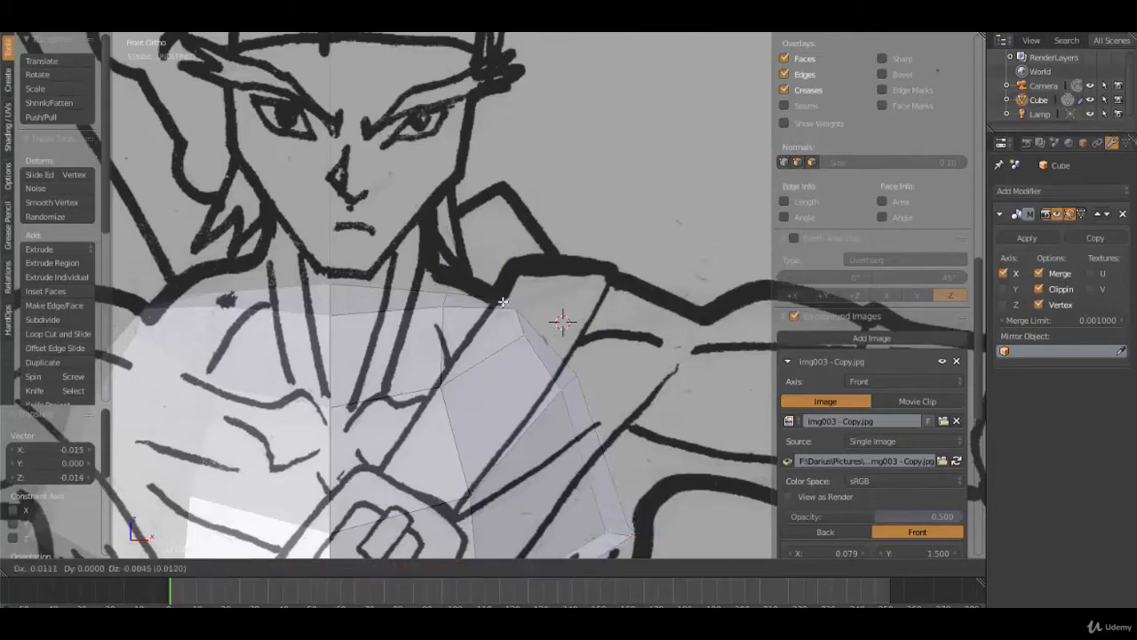
pyautogui.click(503, 303)
pyautogui.scroll(-3, 524, 346)
pyautogui.scroll(2, 552, 402)
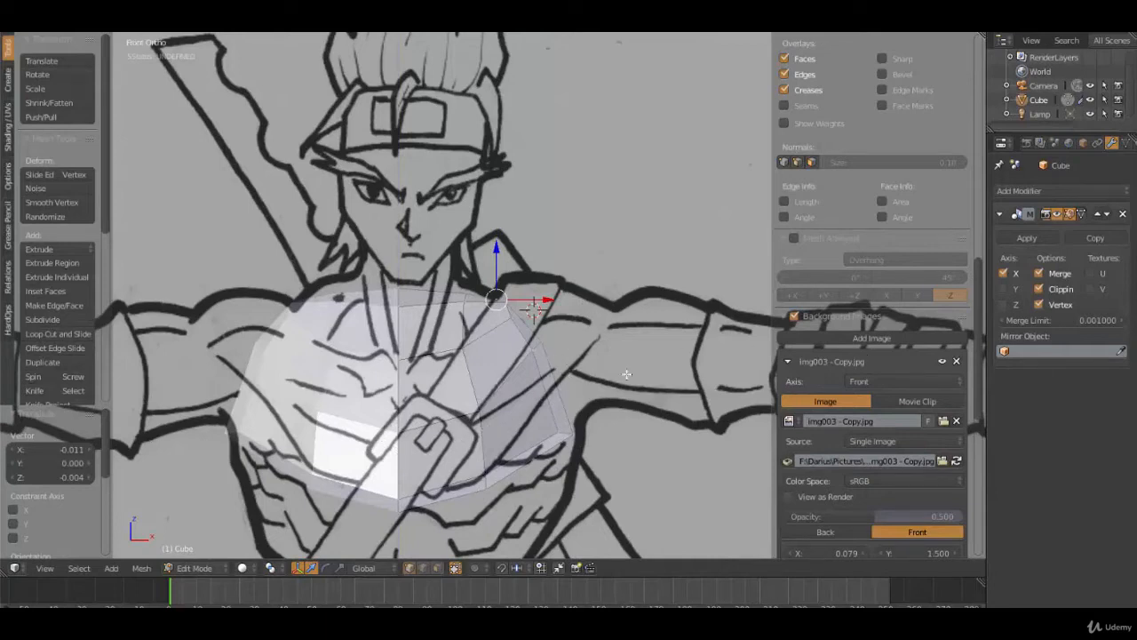
pyautogui.scroll(-3, 627, 374)
pyautogui.scroll(5, 626, 374)
# Step: Extrude the four underside faces of the chest about 0.106 along their normal and move them about -0.103 in X and -0.092 in Z
pyautogui.moveTo(626, 374); pyautogui.dragTo(547, 333, button='middle')
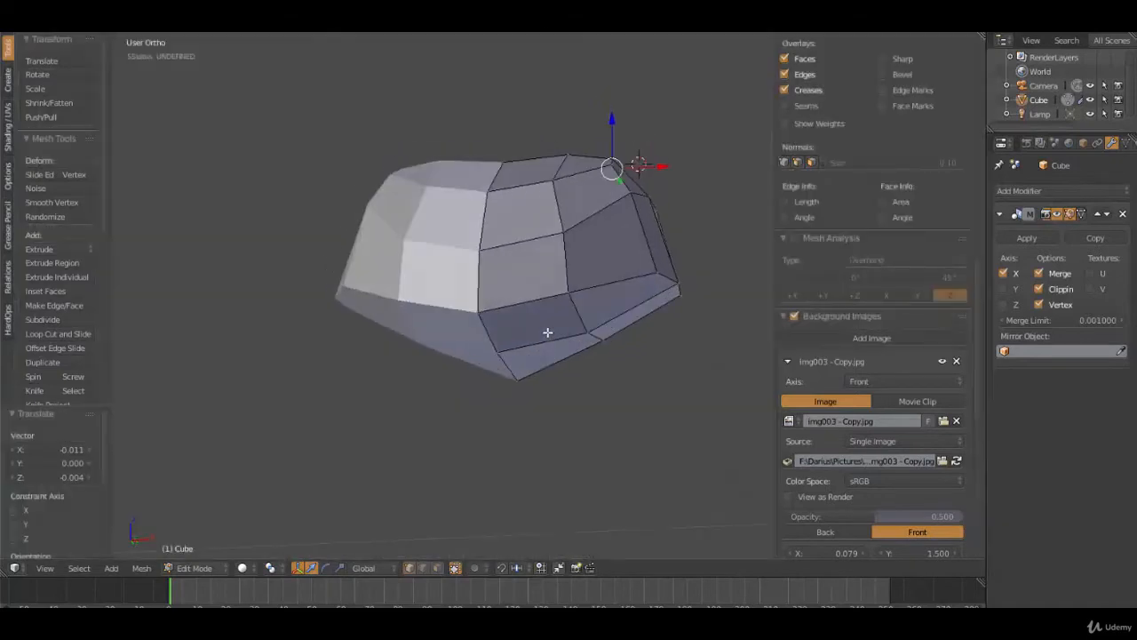
pyautogui.hotkey('ctrl', 'Tab')
pyautogui.click(524, 365)
pyautogui.moveTo(637, 370); pyautogui.dragTo(569, 281, button='middle')
pyautogui.rightClick(578, 277)
pyautogui.keyDown('shift'); pyautogui.rightClick(551, 324); pyautogui.keyUp('shift')
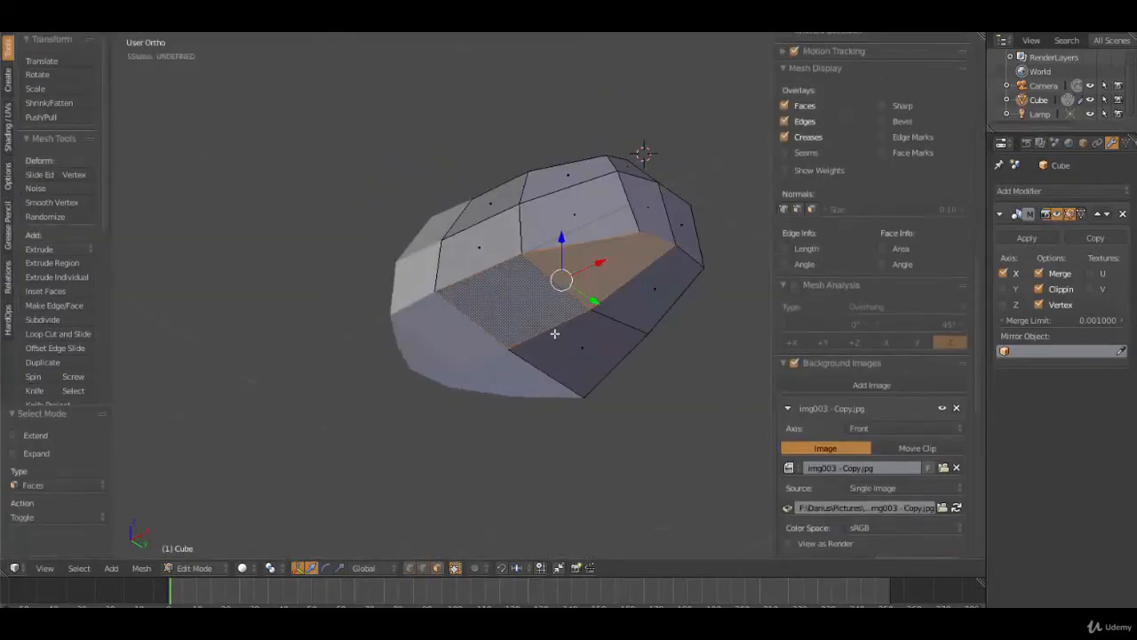
pyautogui.keyDown('shift'); pyautogui.rightClick(554, 333); pyautogui.keyUp('shift')
pyautogui.keyDown('shift'); pyautogui.rightClick(642, 308); pyautogui.keyUp('shift')
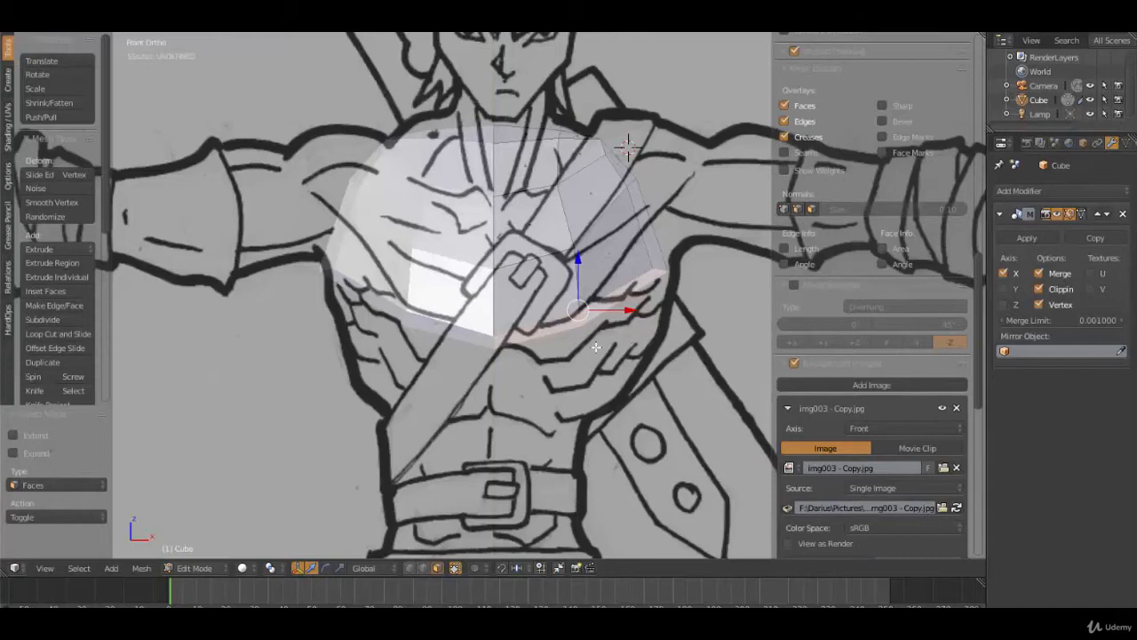
pyautogui.press('e')
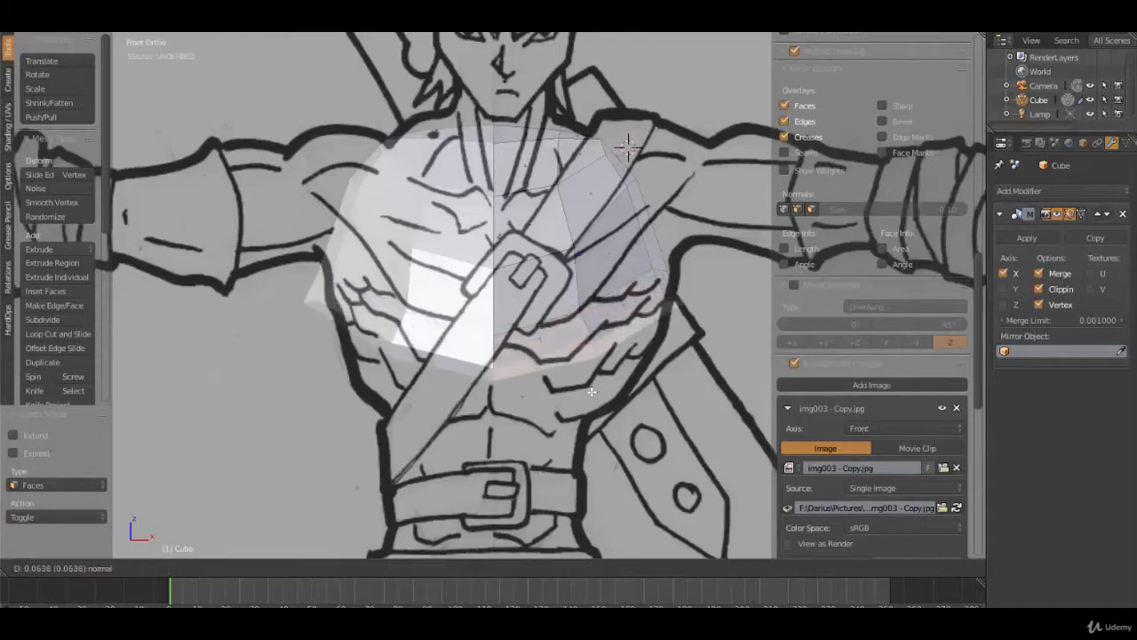
pyautogui.click(595, 411)
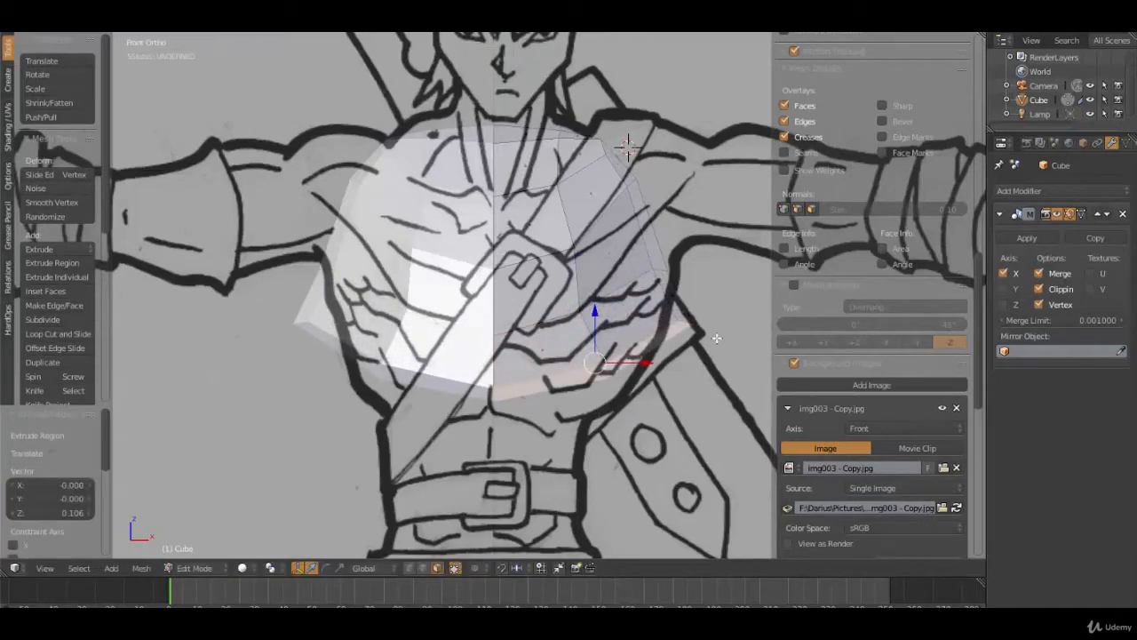
pyautogui.press('g')
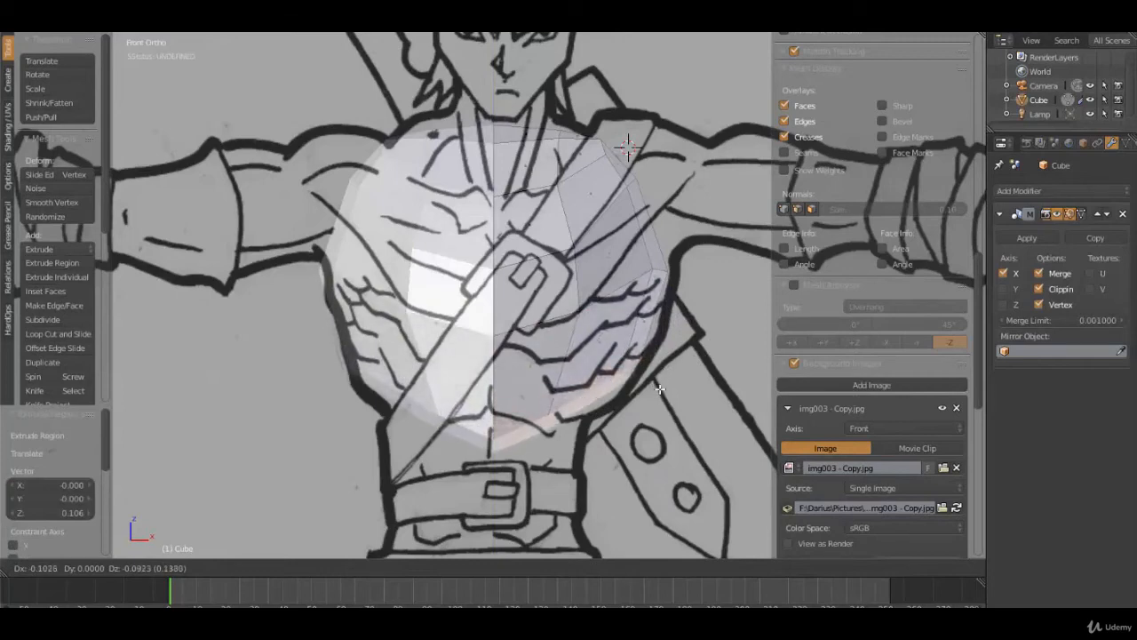
pyautogui.click(659, 388)
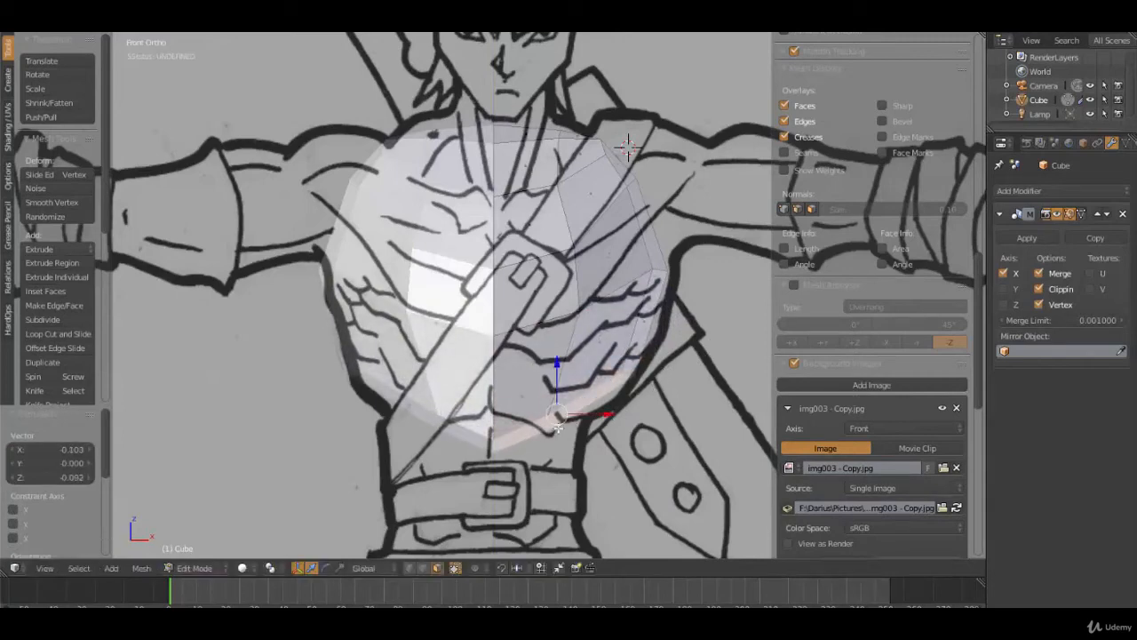
# Step: Raise the bottom vertices on the mirror centre line about 0.167 in Z in the front view
pyautogui.scroll(4, 577, 427)
pyautogui.hotkey('ctrl', 'Tab')
pyautogui.click(532, 401)
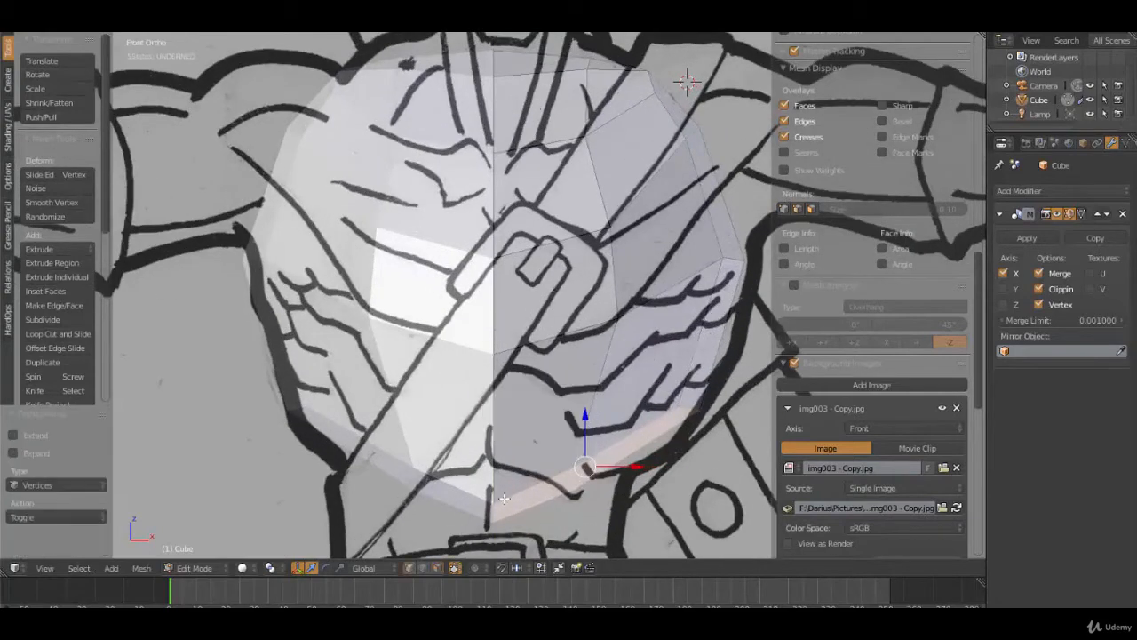
pyautogui.rightClick(495, 514)
pyautogui.moveTo(505, 518); pyautogui.dragTo(651, 523, button='middle')
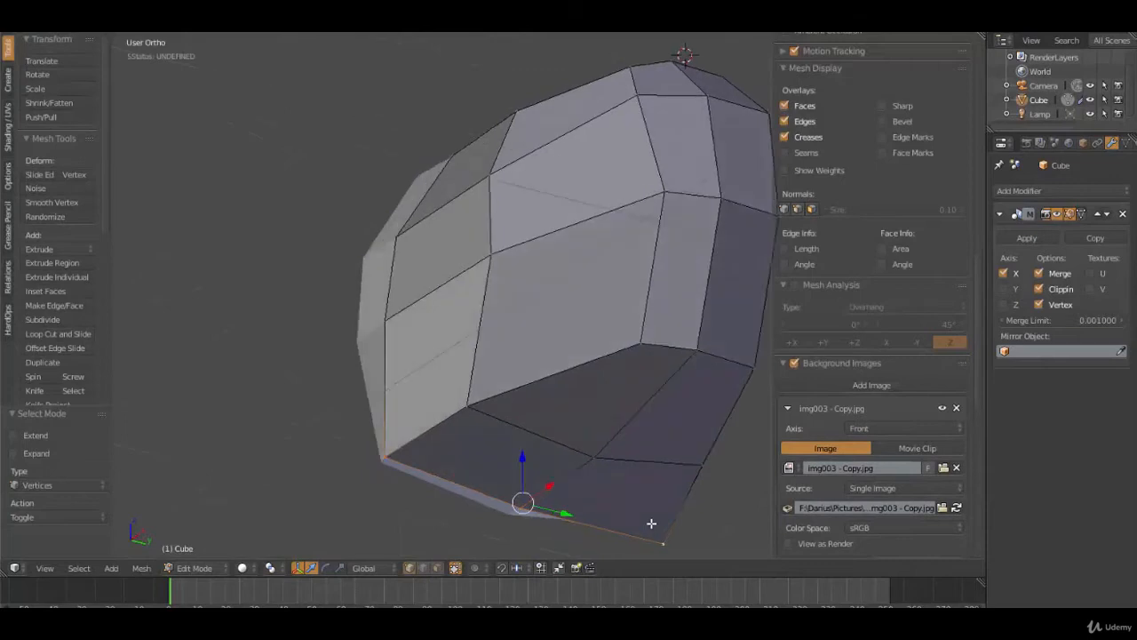
pyautogui.press('KP_1')
pyautogui.press('g')
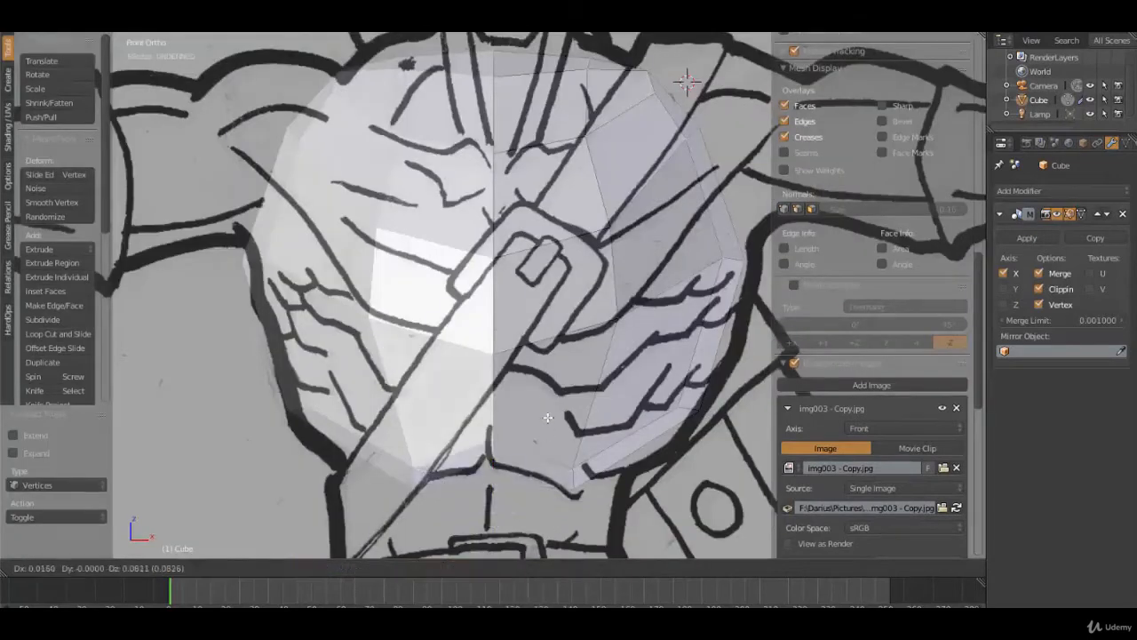
pyautogui.click(558, 363)
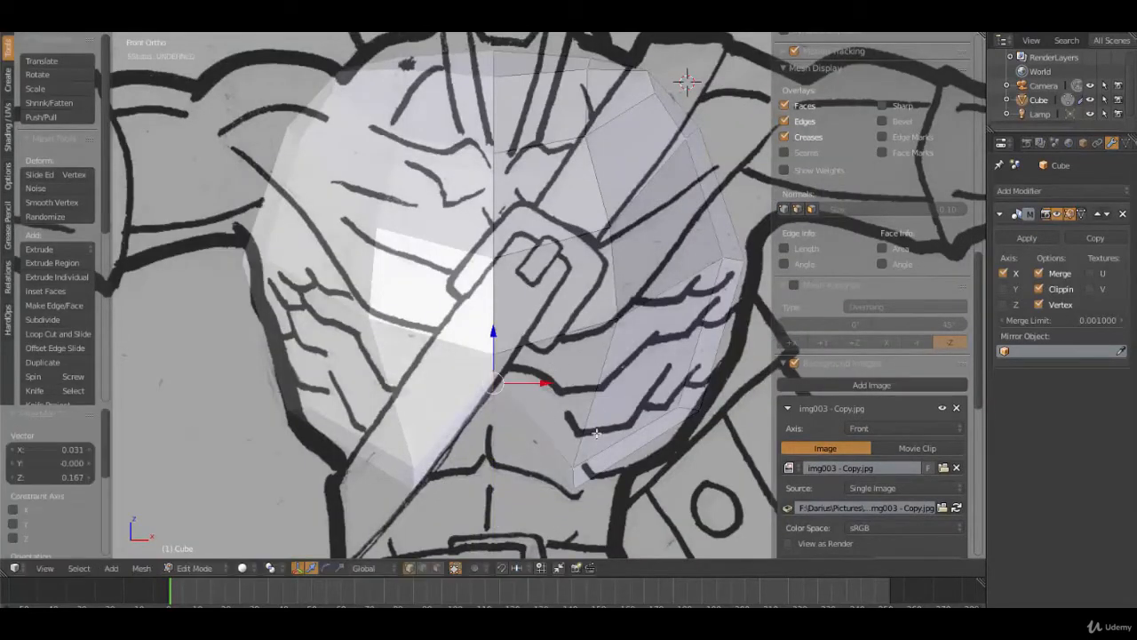
# Step: Move the lower front rib vertex about 0.007 in X and 0.086 in Z, and shift the lower outer side vertex about -0.016 in X
pyautogui.rightClick(566, 460)
pyautogui.press('g')
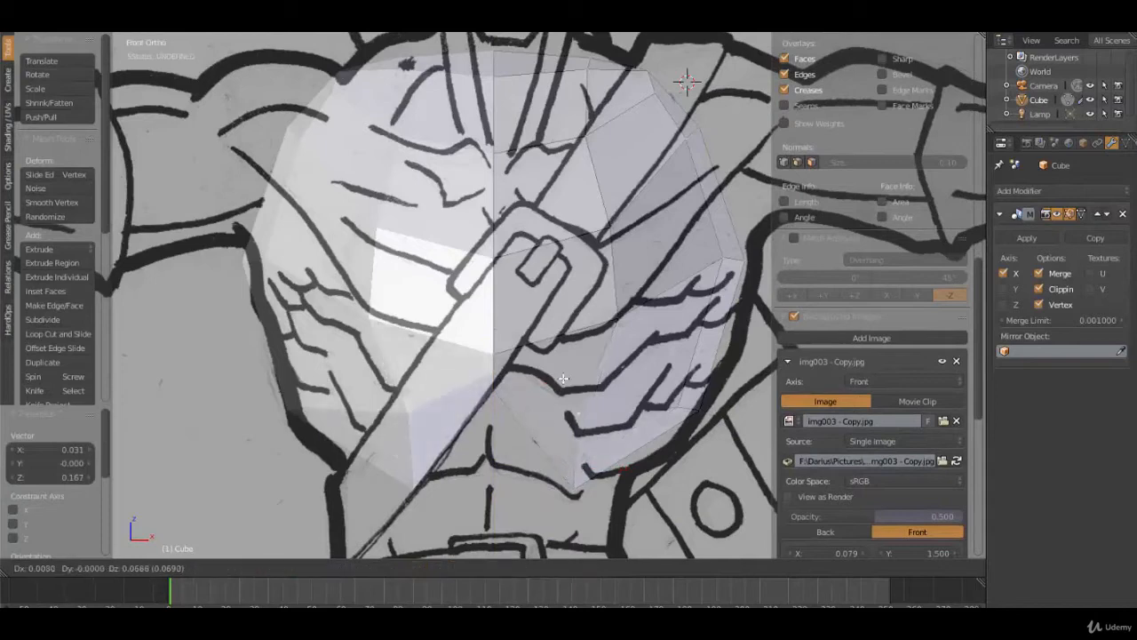
pyautogui.click(557, 377)
pyautogui.rightClick(686, 407)
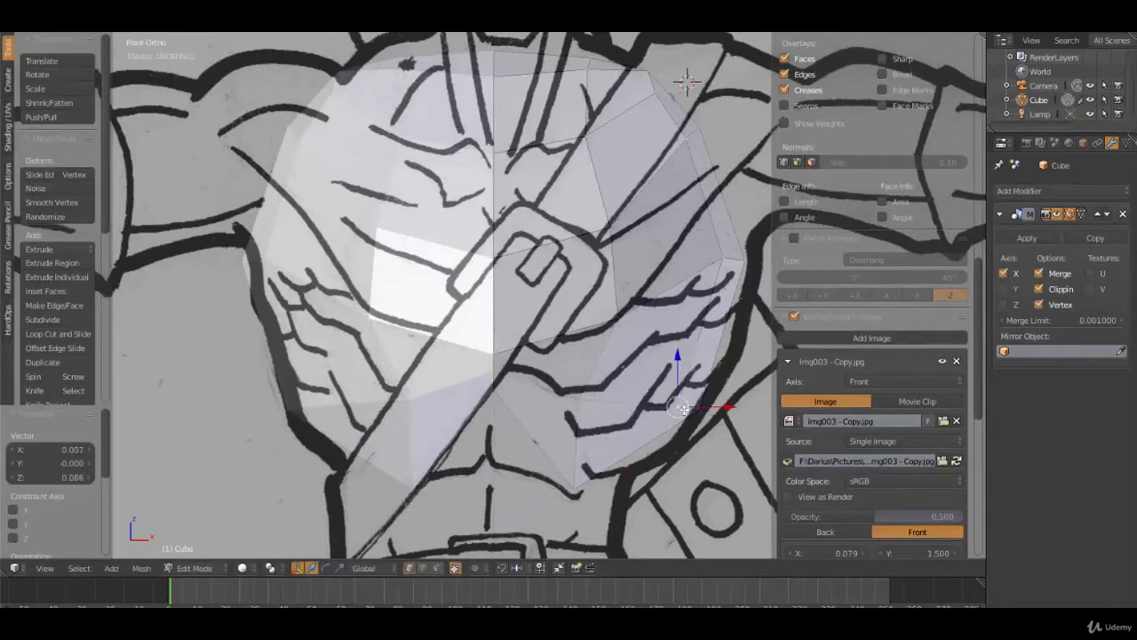
pyautogui.press('g')
pyautogui.click(675, 420)
# Step: Lower the front rib vertex about 0.029 in Z and shift it about -0.002 in X
pyautogui.rightClick(576, 399)
pyautogui.press('g')
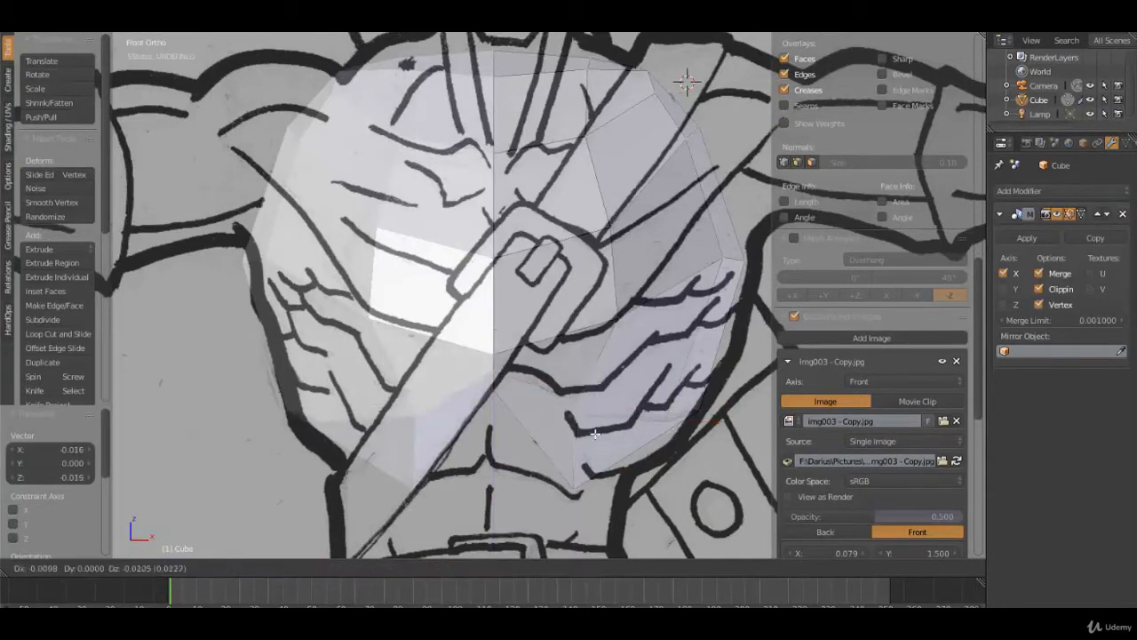
pyautogui.click(592, 436)
# Step: Move the remaining pair of lower rim vertices about 0.063 in X and 0.020 in Z to the drawn waist outline
pyautogui.rightClick(581, 480)
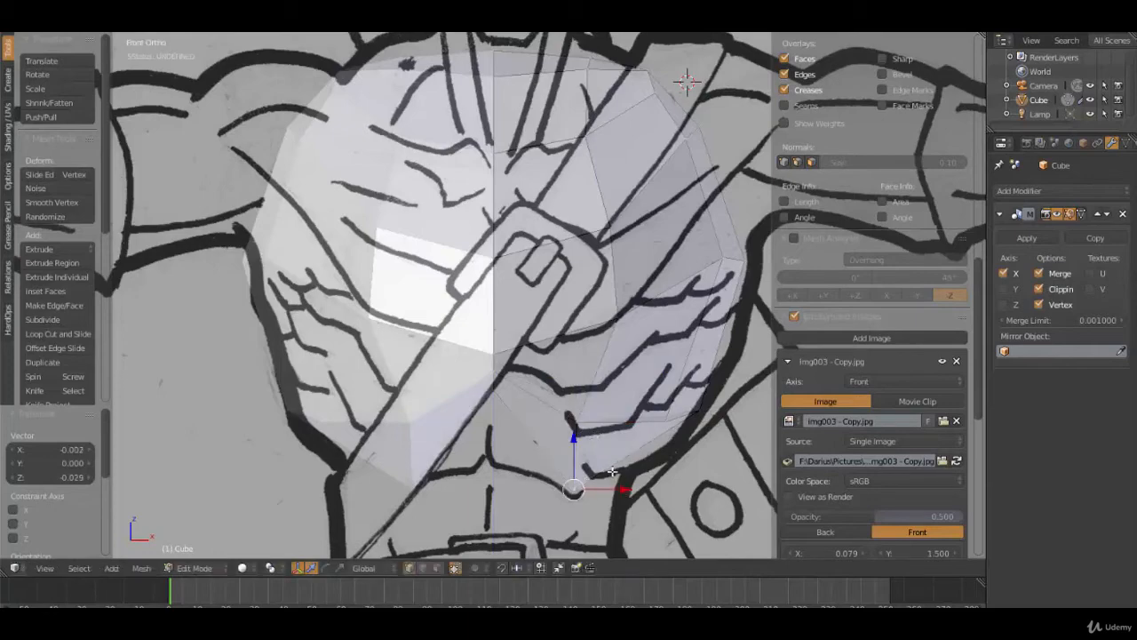
pyautogui.moveTo(614, 471); pyautogui.dragTo(564, 423, button='middle')
pyautogui.keyDown('shift'); pyautogui.rightClick(673, 497); pyautogui.keyUp('shift')
pyautogui.press('KP_1')
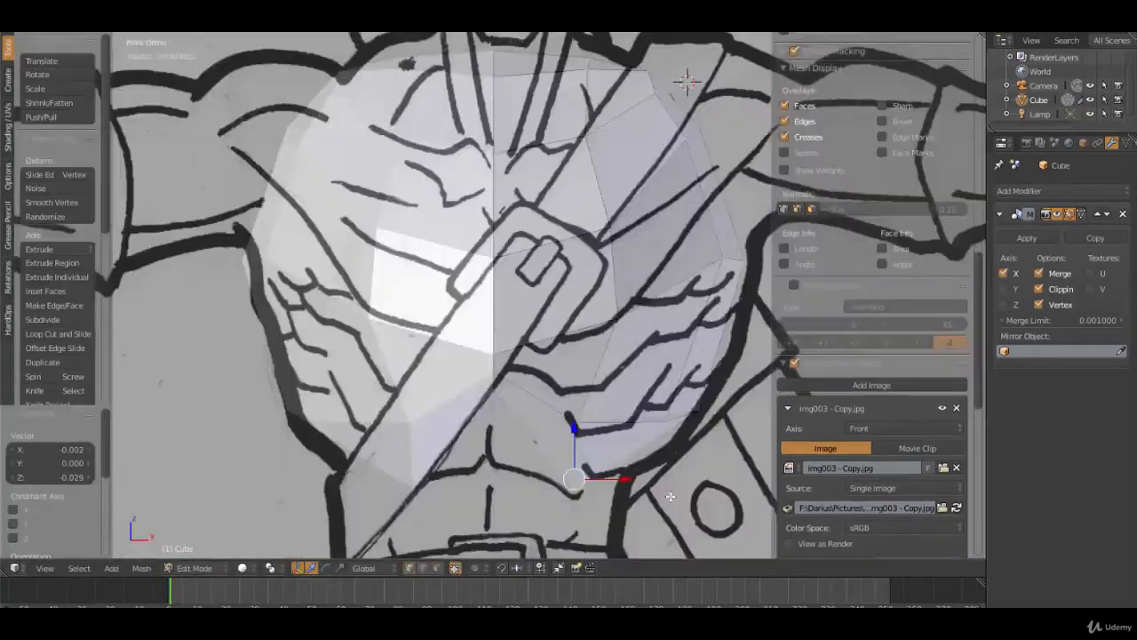
pyautogui.press('g')
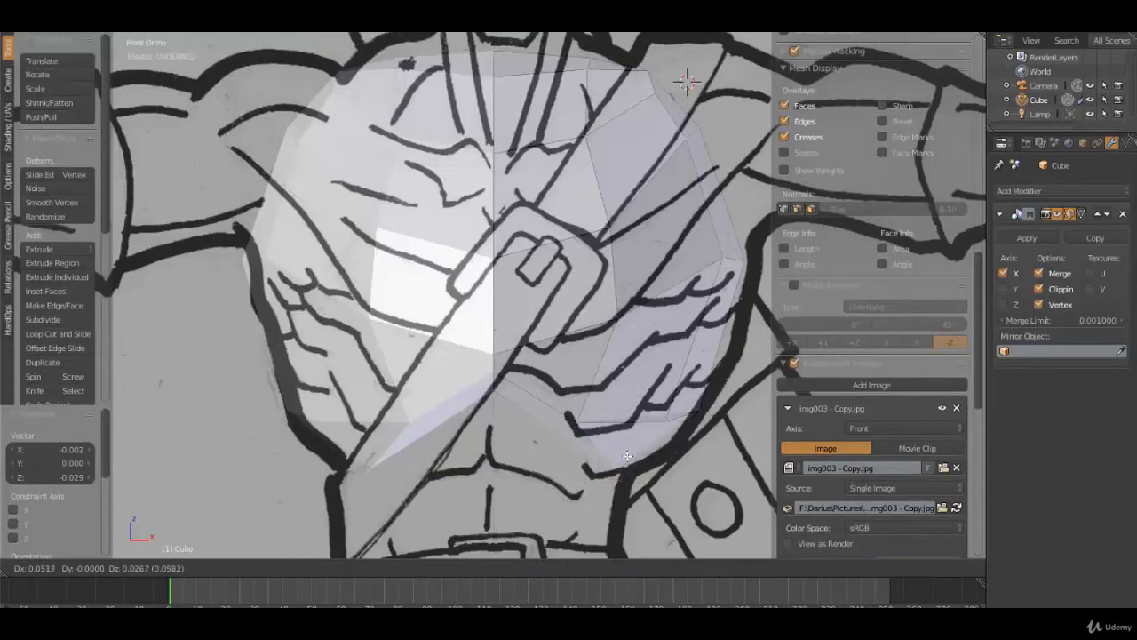
pyautogui.click(639, 460)
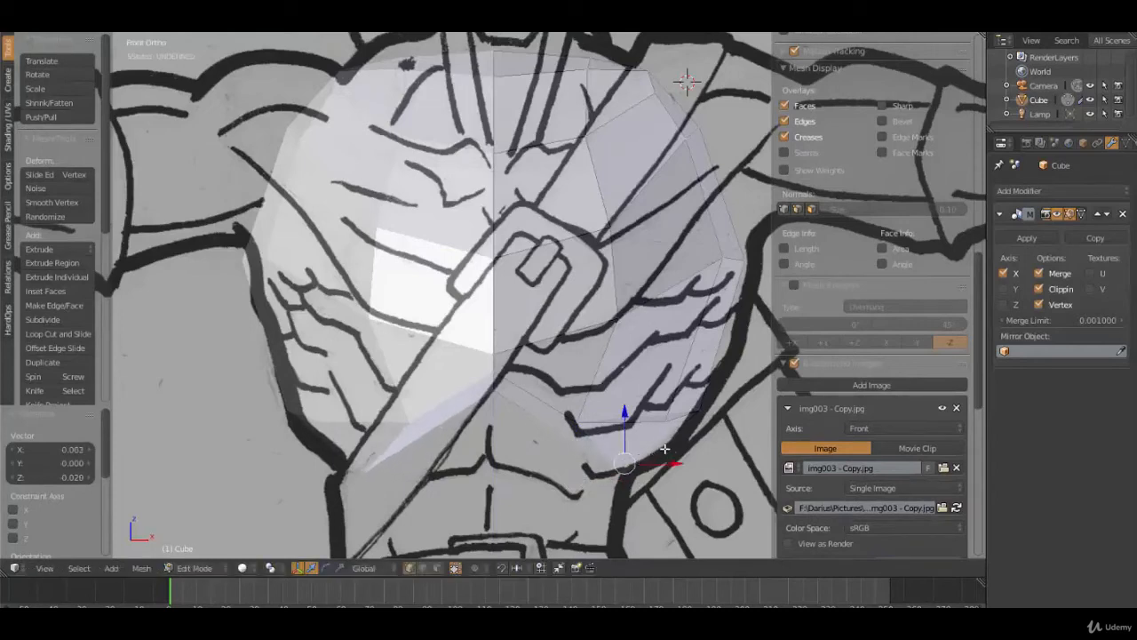
# Step: Slide the lower side rib vertex up its edge by a factor of 0.187, and move the front rib vertex about 0.045 in X and 0.021 in Y
pyautogui.moveTo(660, 437); pyautogui.dragTo(665, 404, button='middle')
pyautogui.hotkey('shift', 'v')
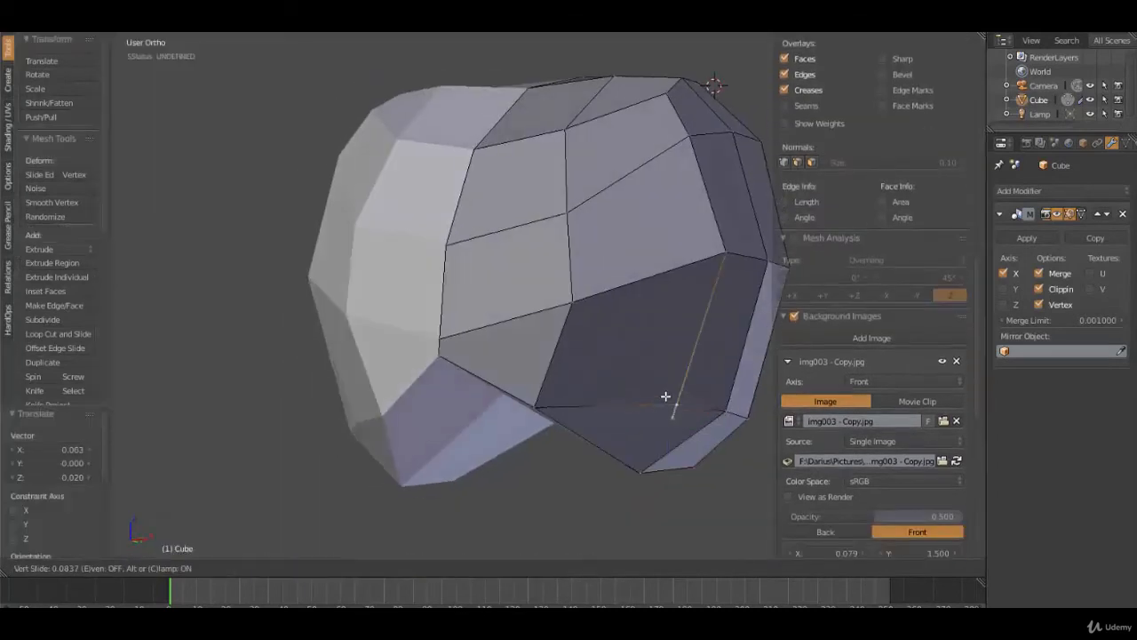
pyautogui.click(668, 385)
pyautogui.rightClick(539, 406)
pyautogui.press('g')
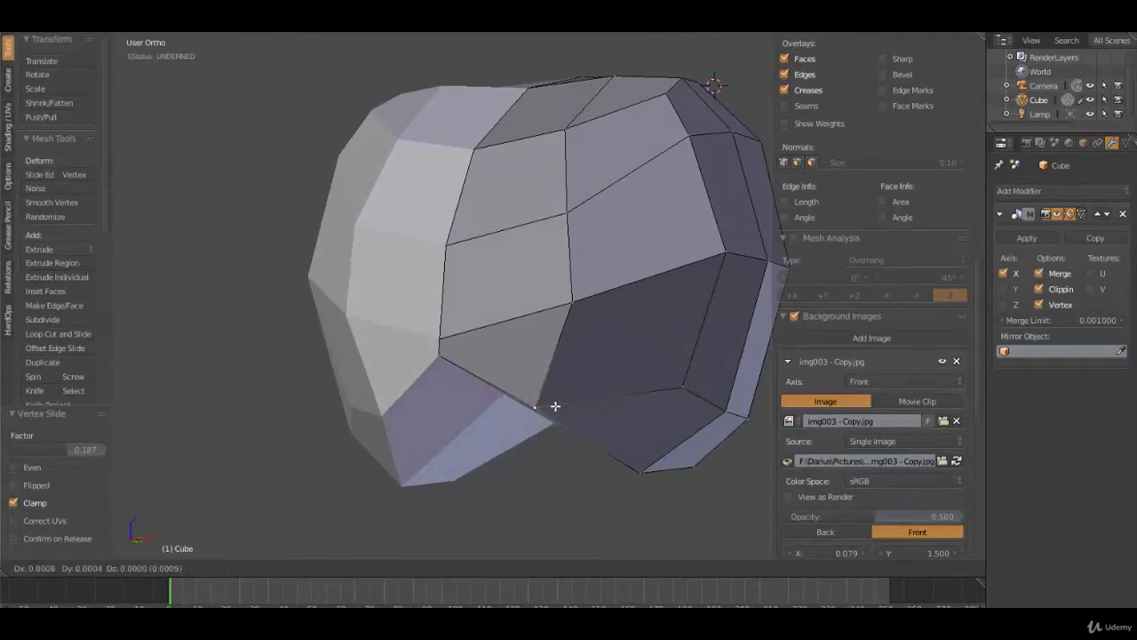
pyautogui.click(580, 408)
# Step: Move the bottom centre front vertex onto the drawn chest outline in the side view, refining it about -0.004 in Y and 0.004 in Z
pyautogui.moveTo(624, 456); pyautogui.dragTo(507, 400, button='middle')
pyautogui.press('KP_3')
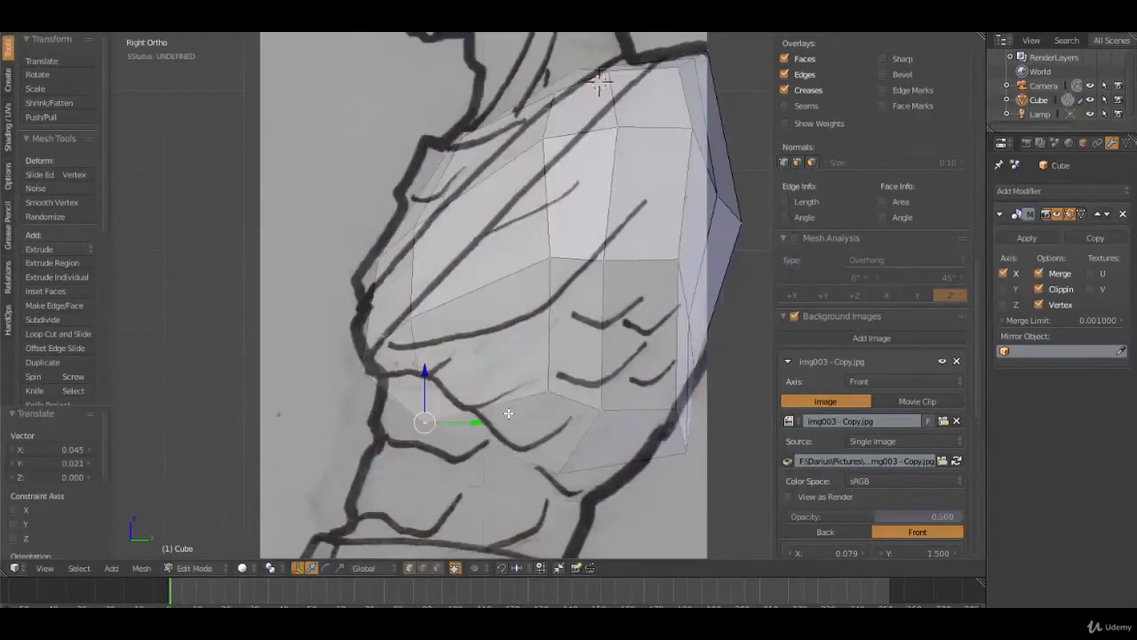
pyautogui.rightClick(359, 374)
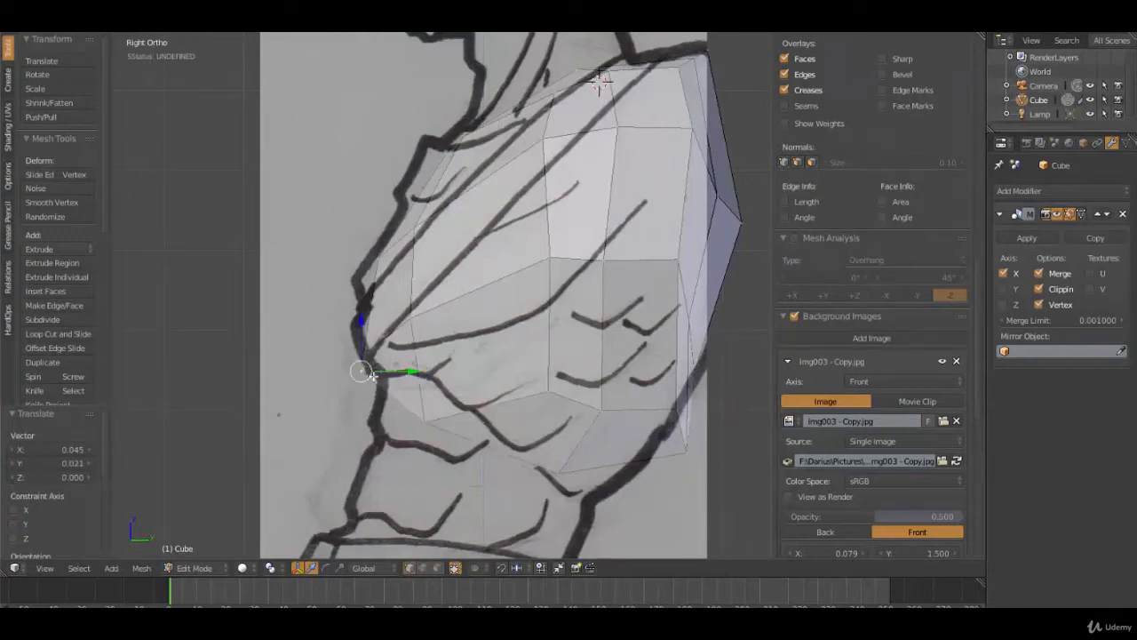
pyautogui.press('g')
pyautogui.click(387, 384)
pyautogui.rightClick(367, 351)
pyautogui.press('g')
pyautogui.click(368, 346)
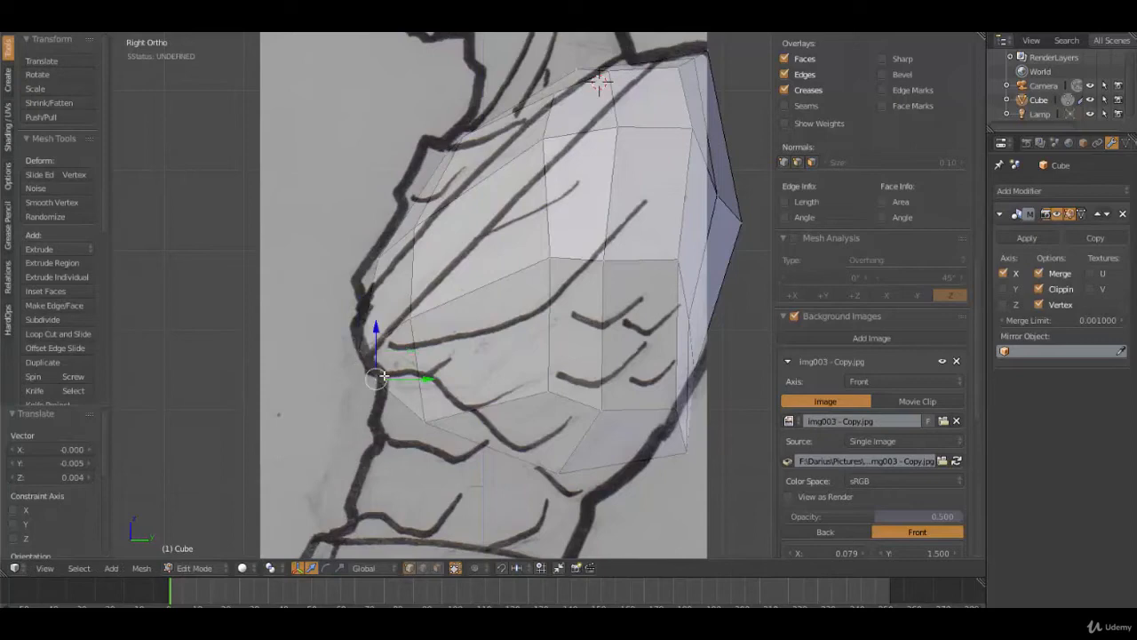
# Step: Move the bottom centre back vertex about -0.034 in Y and 0.014 in Z, and the front-side rib vertex about -0.063 in Y
pyautogui.rightClick(690, 454)
pyautogui.press('g')
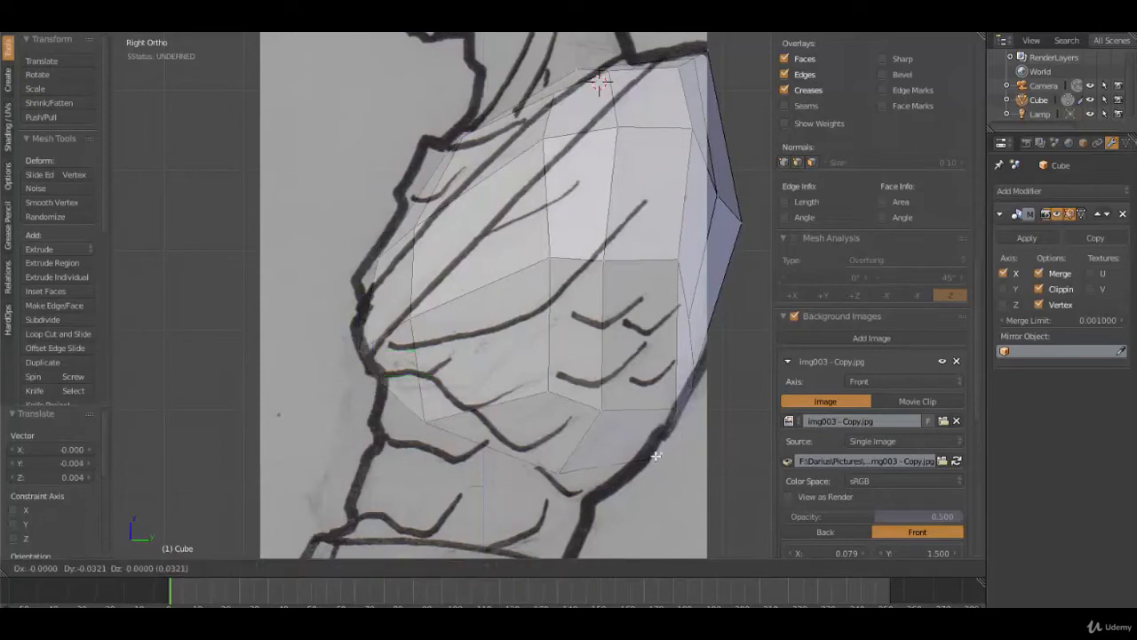
pyautogui.click(663, 443)
pyautogui.rightClick(562, 382)
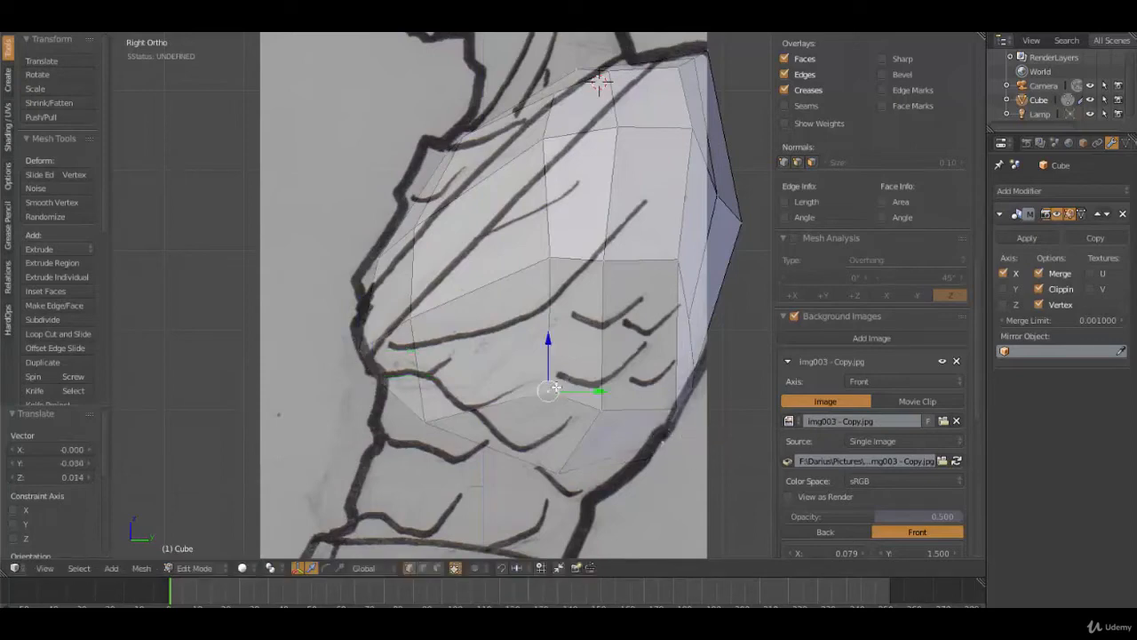
pyautogui.press('g')
pyautogui.click(506, 385)
# Step: Move the lower middle side vertex about -0.019 in Y and 0.008 in Z, and the rear side vertex about -0.042 in Y
pyautogui.rightClick(640, 408)
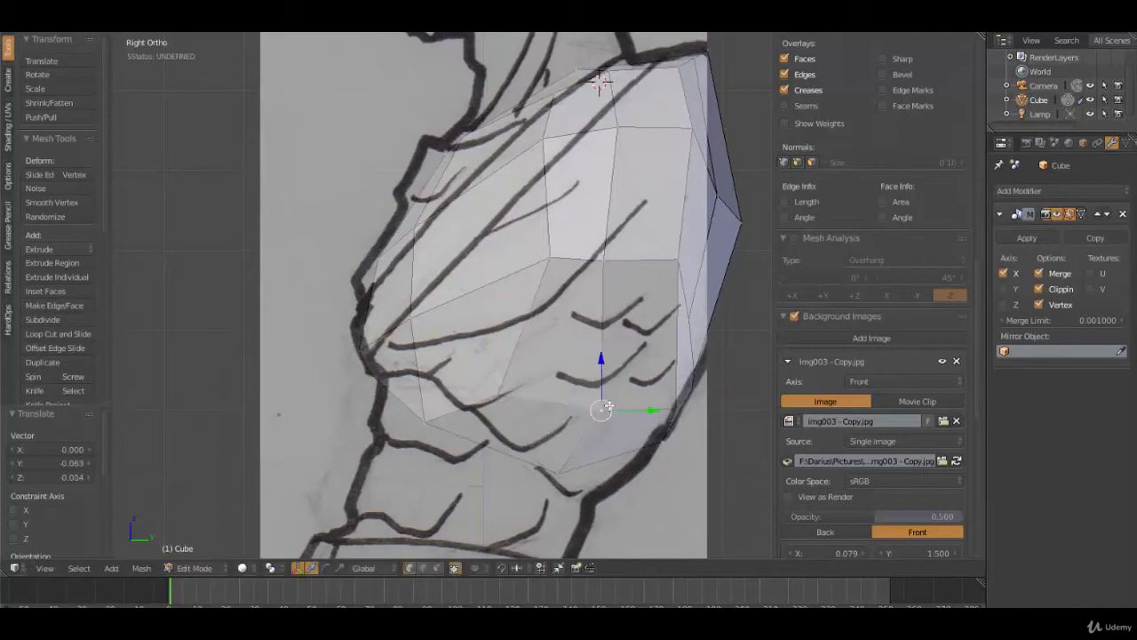
pyautogui.press('g')
pyautogui.click(638, 402)
pyautogui.rightClick(679, 401)
pyautogui.press('g')
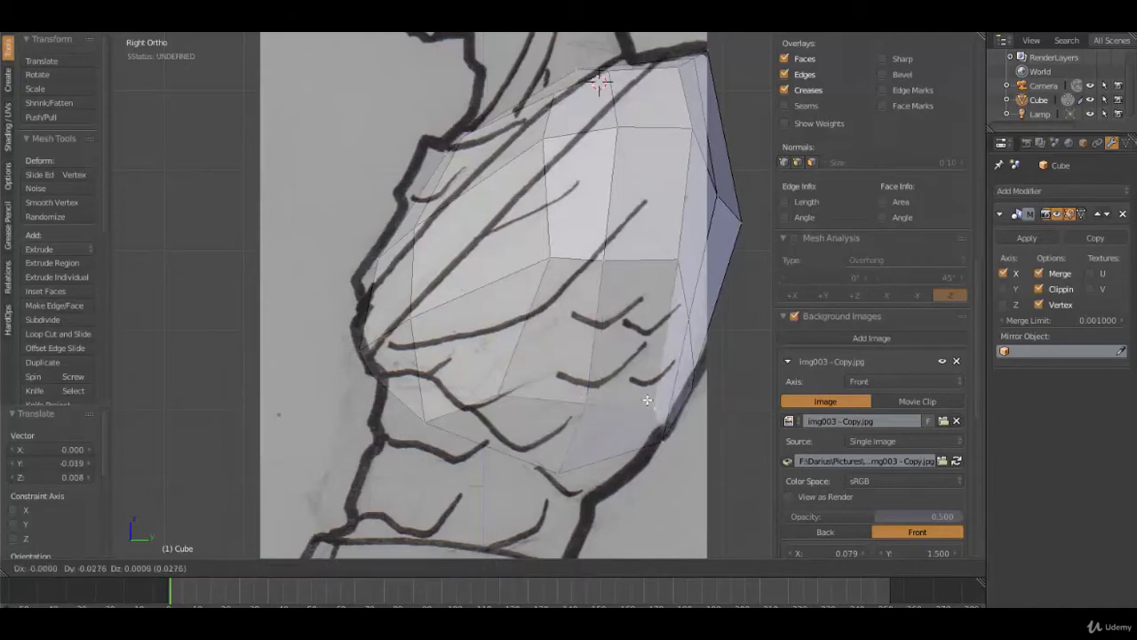
pyautogui.click(640, 402)
# Step: Fine-tune the front-side rib vertex in the side view and lower the bottom rim vertex near the back about 0.012 in Z
pyautogui.rightClick(524, 391)
pyautogui.press('g')
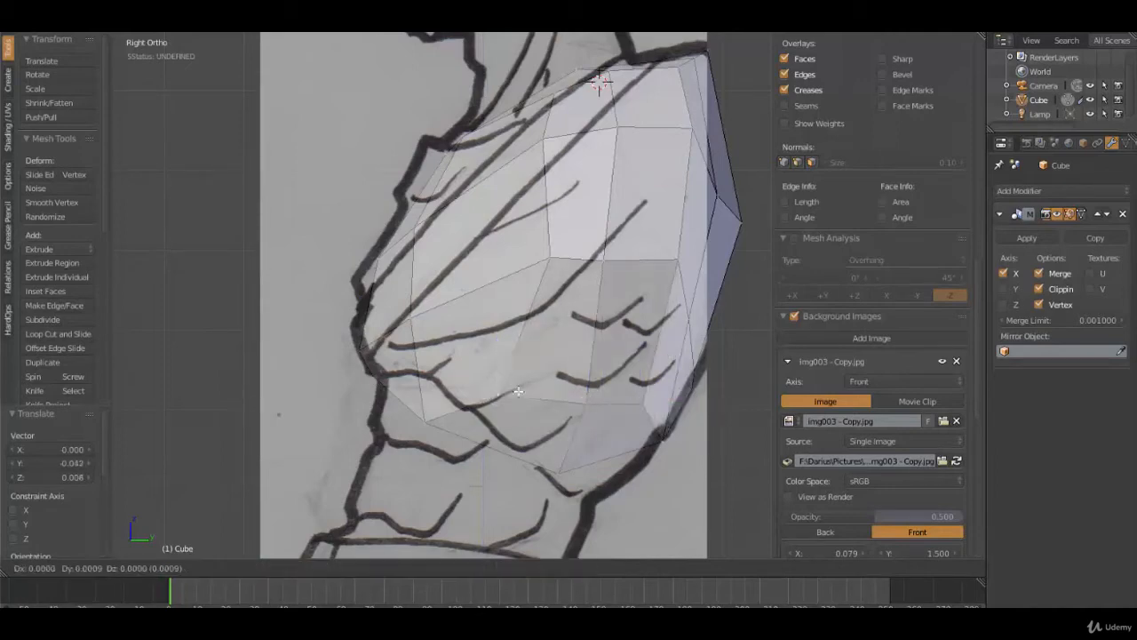
pyautogui.click(512, 398)
pyautogui.rightClick(559, 466)
pyautogui.press('g')
pyautogui.click(563, 474)
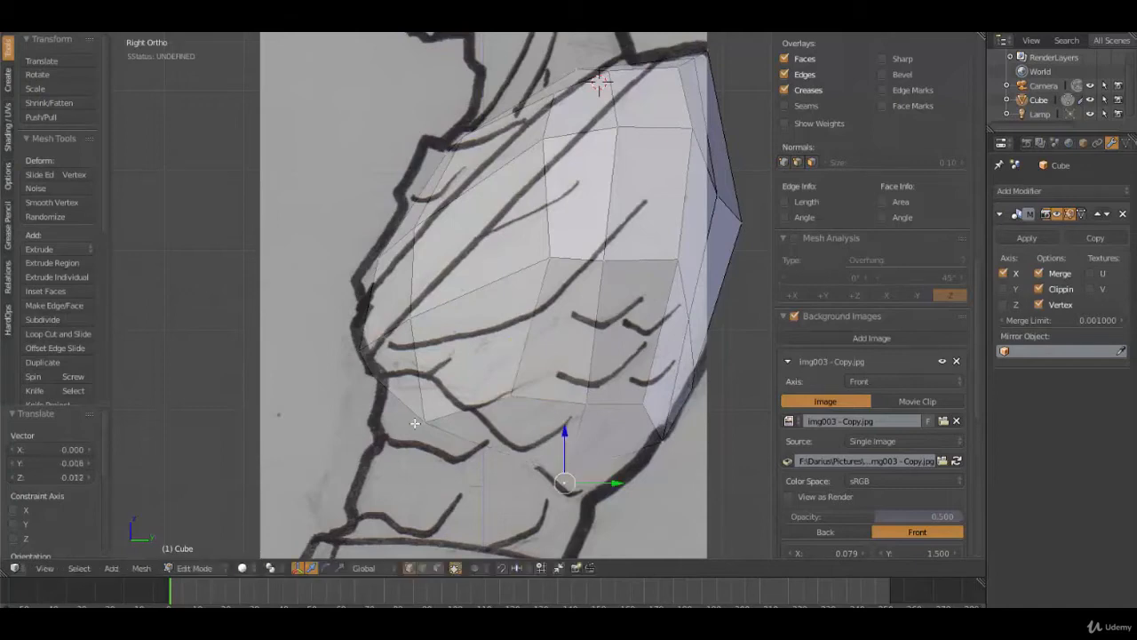
# Step: Move the bottom front vertex about 0.014 in Y and 0.008 in Z in the side view
pyautogui.rightClick(435, 414)
pyautogui.press('g')
pyautogui.click(444, 415)
pyautogui.scroll(-5, 444, 414)
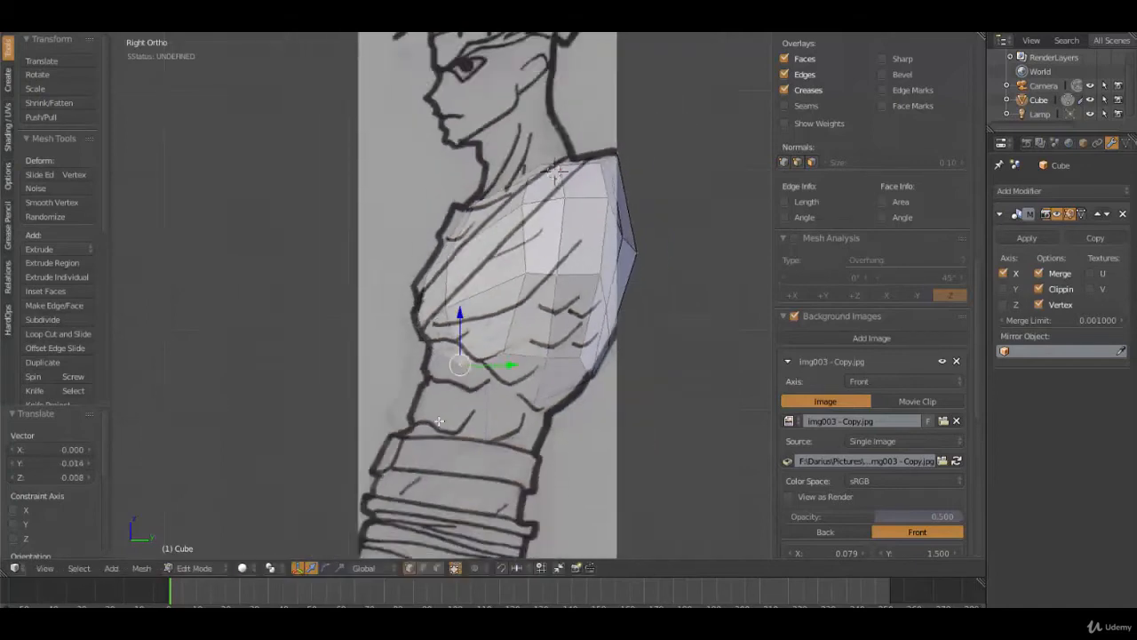
# Step: In the front view, move the lowest underside vertex about -0.012 in X and 0.056 in Z, refining it about -0.014 in X and 0.004 in Z
pyautogui.moveTo(444, 414)
pyautogui.mouseDown(button='middle')
pyautogui.moveTo(604, 436)
pyautogui.moveTo(577, 381)
pyautogui.moveTo(503, 385)
pyautogui.moveTo(545, 399)
pyautogui.moveTo(561, 459)
pyautogui.moveTo(613, 440)
pyautogui.mouseUp(button='middle')
pyautogui.press('KP_1')
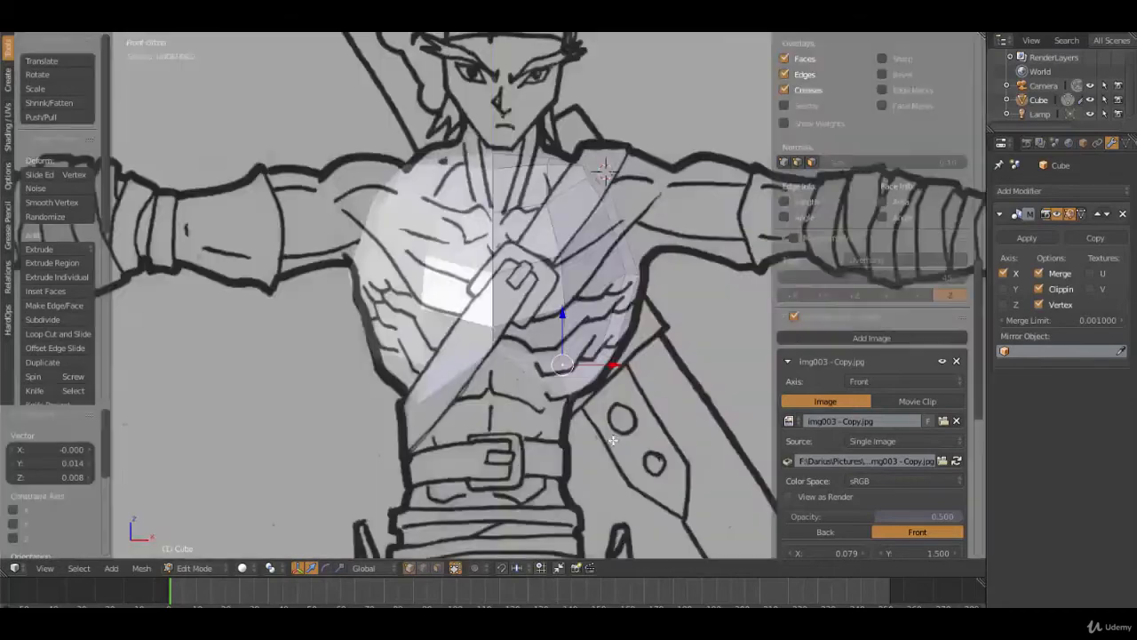
pyautogui.scroll(3, 604, 432)
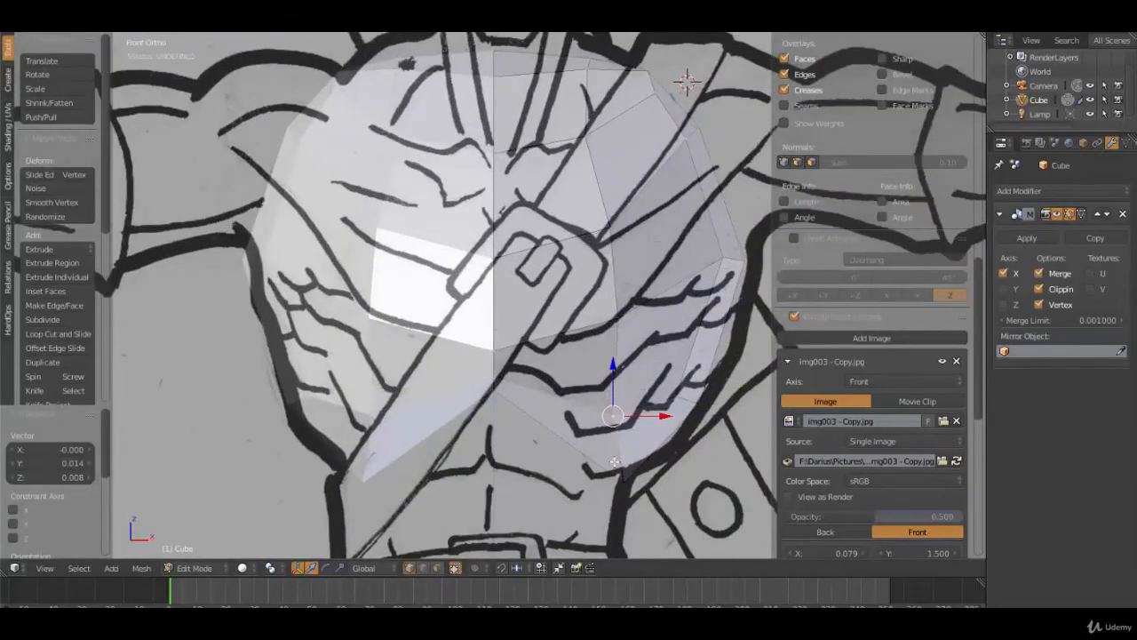
pyautogui.moveTo(614, 463)
pyautogui.mouseDown(button='middle')
pyautogui.moveTo(616, 427)
pyautogui.moveTo(553, 386)
pyautogui.moveTo(587, 355)
pyautogui.moveTo(619, 376)
pyautogui.moveTo(566, 437)
pyautogui.moveTo(577, 436)
pyautogui.mouseUp(button='middle')
pyautogui.press('KP_1')
pyautogui.rightClick(623, 478)
pyautogui.press('g')
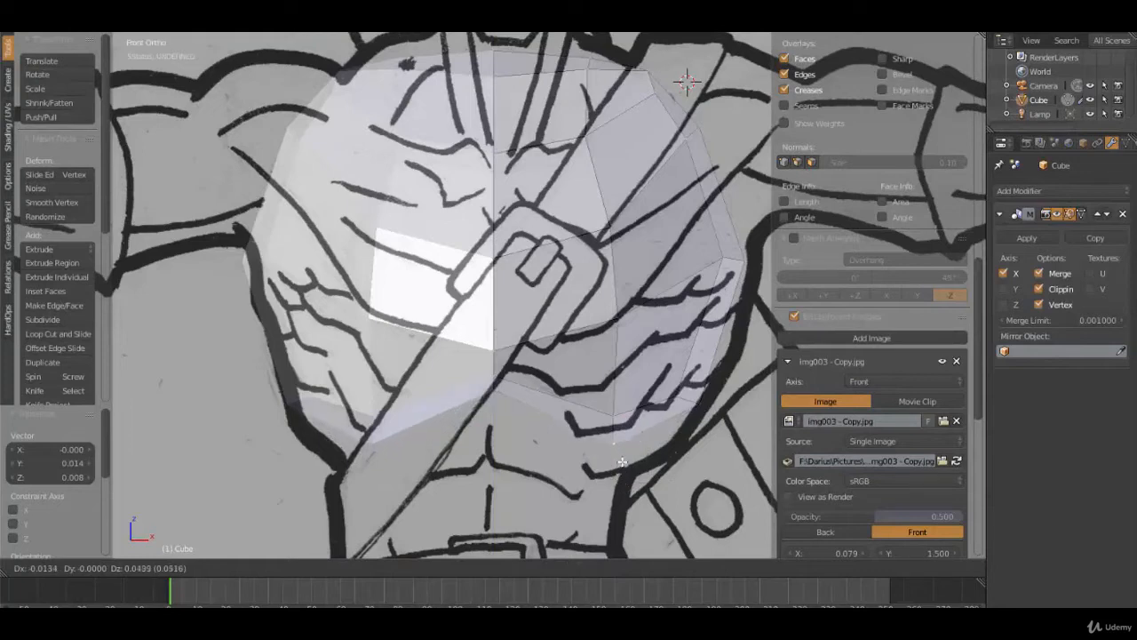
pyautogui.click(623, 459)
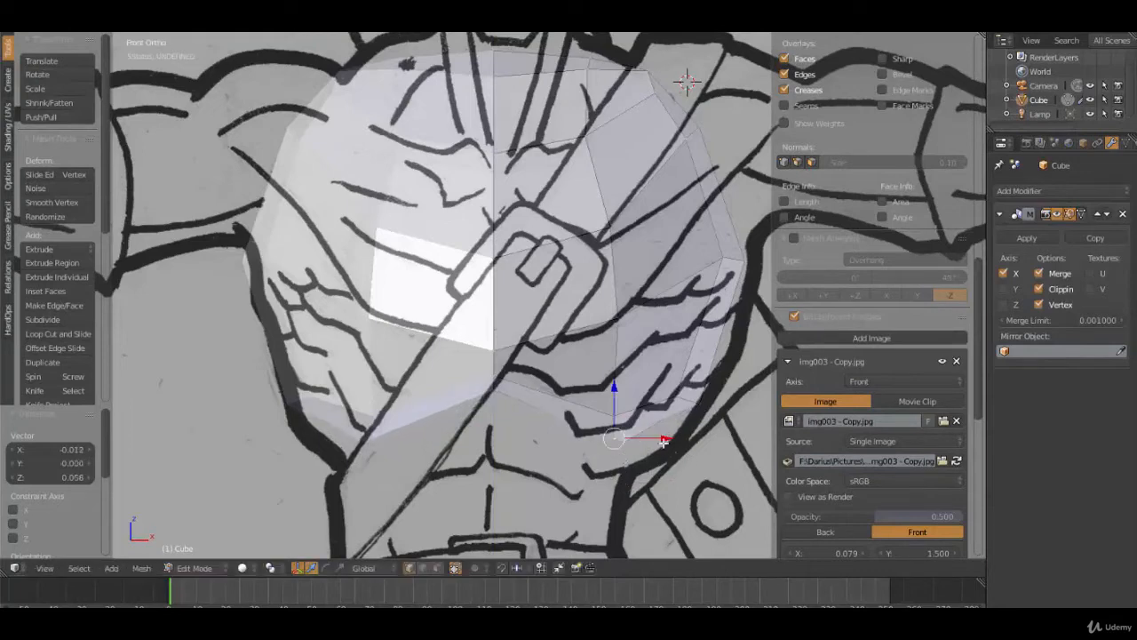
pyautogui.rightClick(627, 442)
pyautogui.press('g')
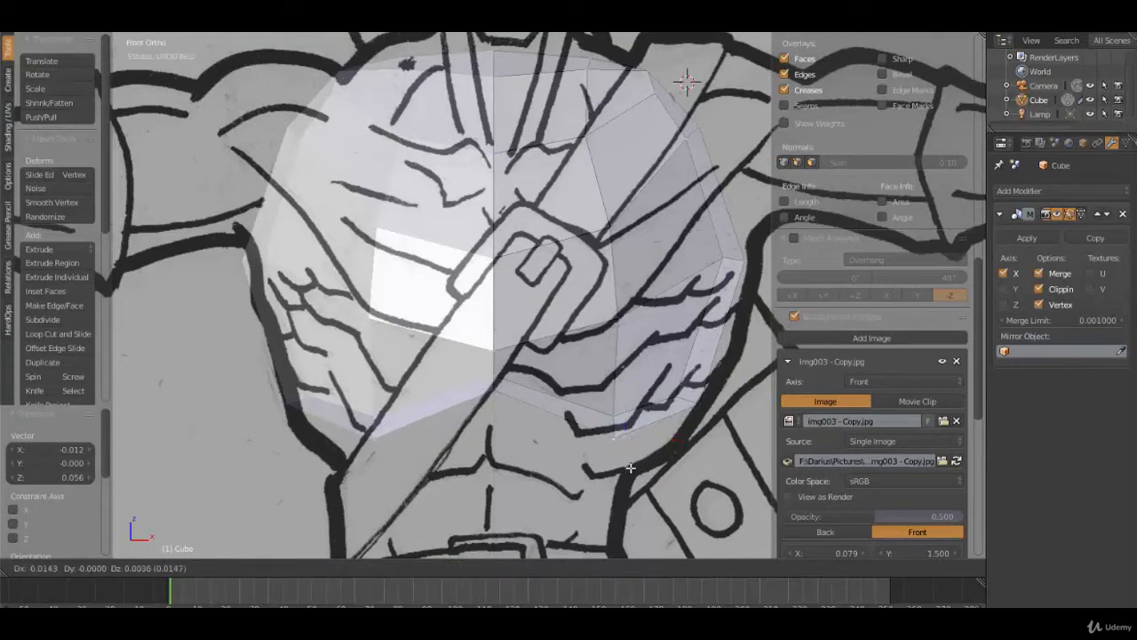
pyautogui.click(630, 467)
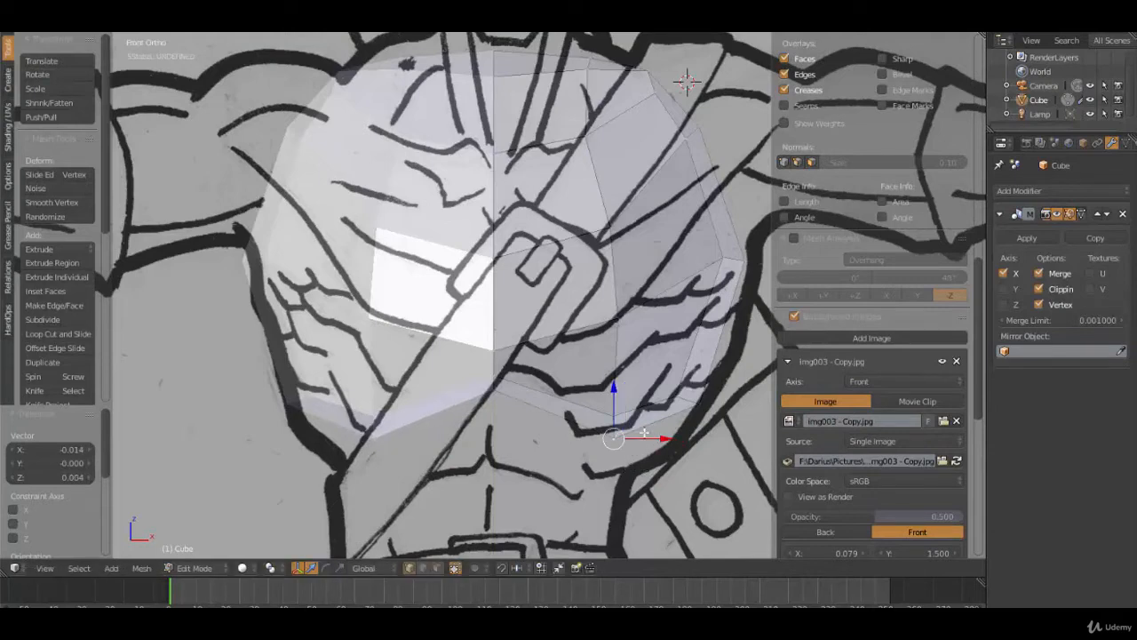
# Step: Select the four underside faces of the ribcage and align them with the front drawing, finishing with a shift of about -0.004 in Z
pyautogui.moveTo(644, 433); pyautogui.dragTo(645, 401, button='middle')
pyautogui.hotkey('ctrl', 'Tab')
pyautogui.click(639, 461)
pyautogui.rightClick(652, 435)
pyautogui.keyDown('shift'); pyautogui.rightClick(642, 471); pyautogui.keyUp('shift')
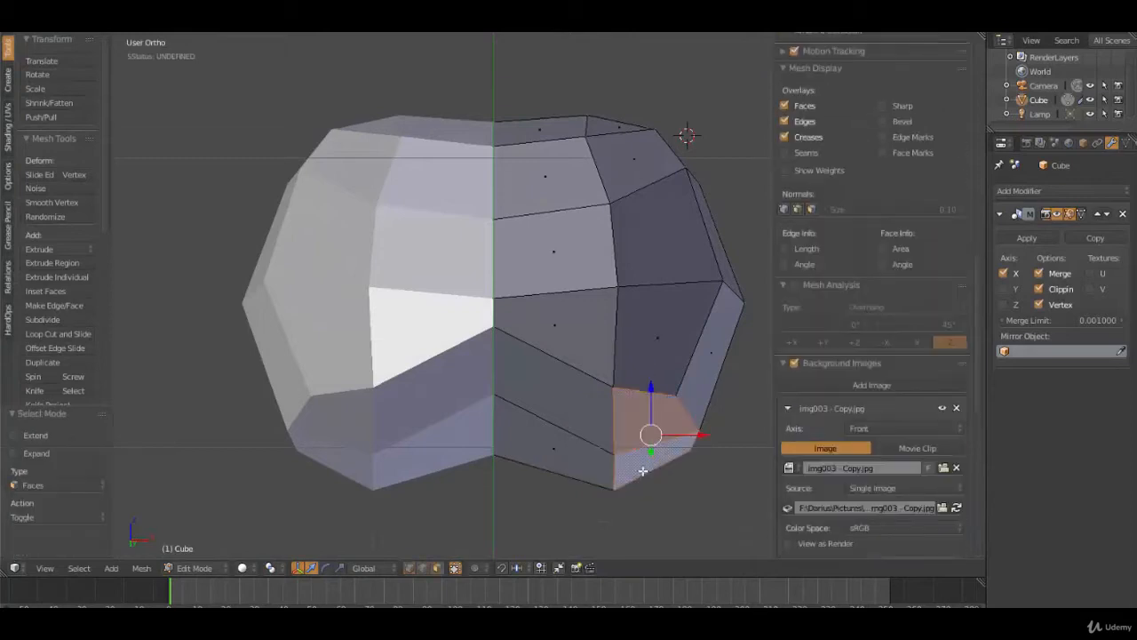
pyautogui.keyDown('shift'); pyautogui.rightClick(567, 451); pyautogui.keyUp('shift')
pyautogui.keyDown('shift'); pyautogui.rightClick(561, 421); pyautogui.keyUp('shift')
pyautogui.press('KP_1')
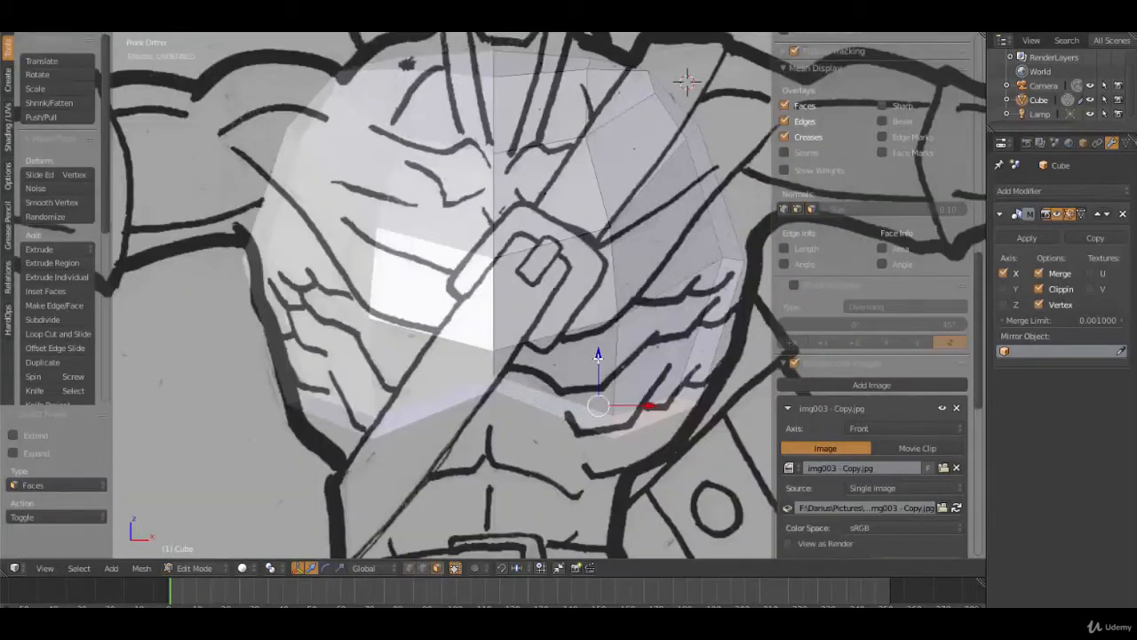
pyautogui.moveTo(598, 355); pyautogui.dragTo(598, 405)
pyautogui.moveTo(646, 451); pyautogui.dragTo(634, 451)
pyautogui.moveTo(586, 392); pyautogui.dragTo(591, 399)
# Step: Nudge the selected underside faces about 0.002 in X and 0.003 in Z against the drawn ribcage
pyautogui.scroll(-2, 529, 379)
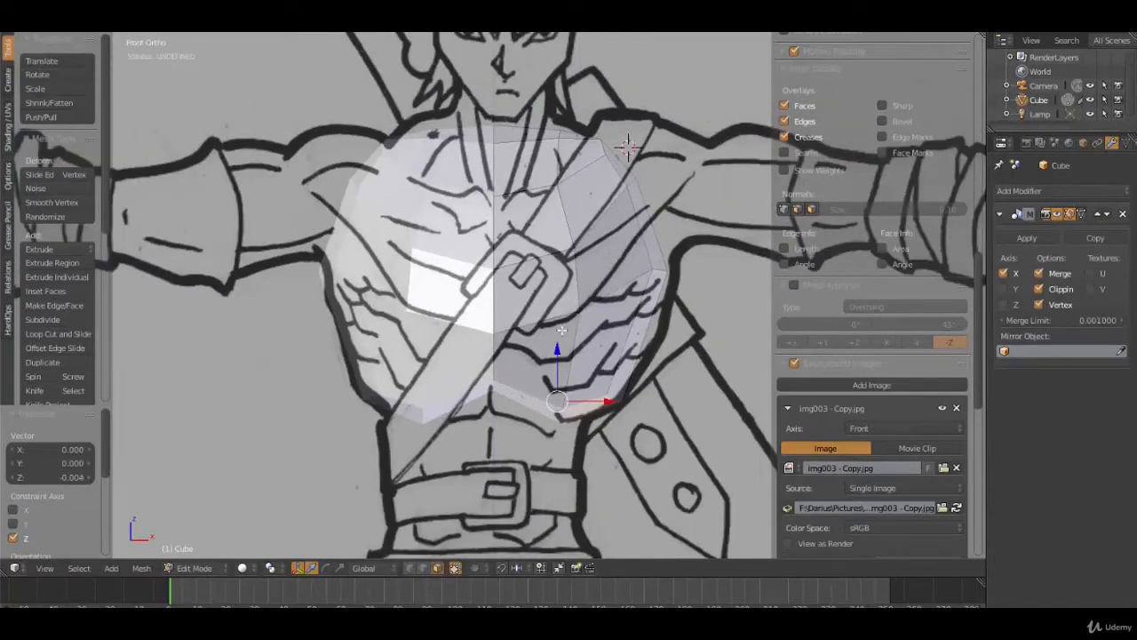
pyautogui.scroll(-4, 595, 267)
pyautogui.scroll(5, 577, 340)
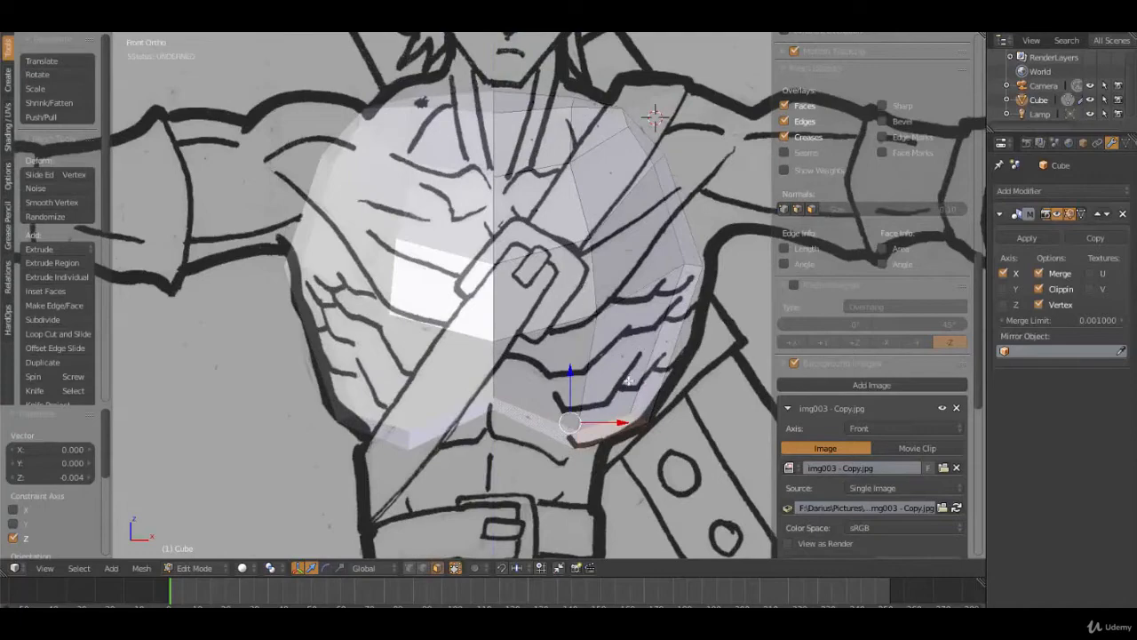
pyautogui.scroll(-2, 665, 402)
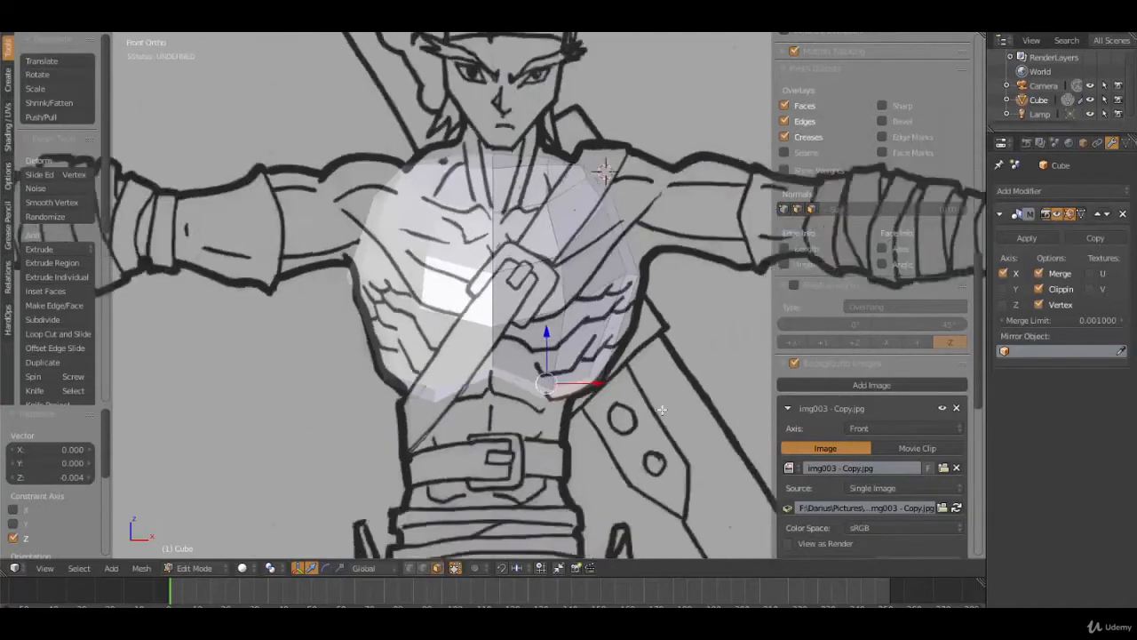
pyautogui.scroll(-3, 595, 357)
pyautogui.scroll(5, 568, 365)
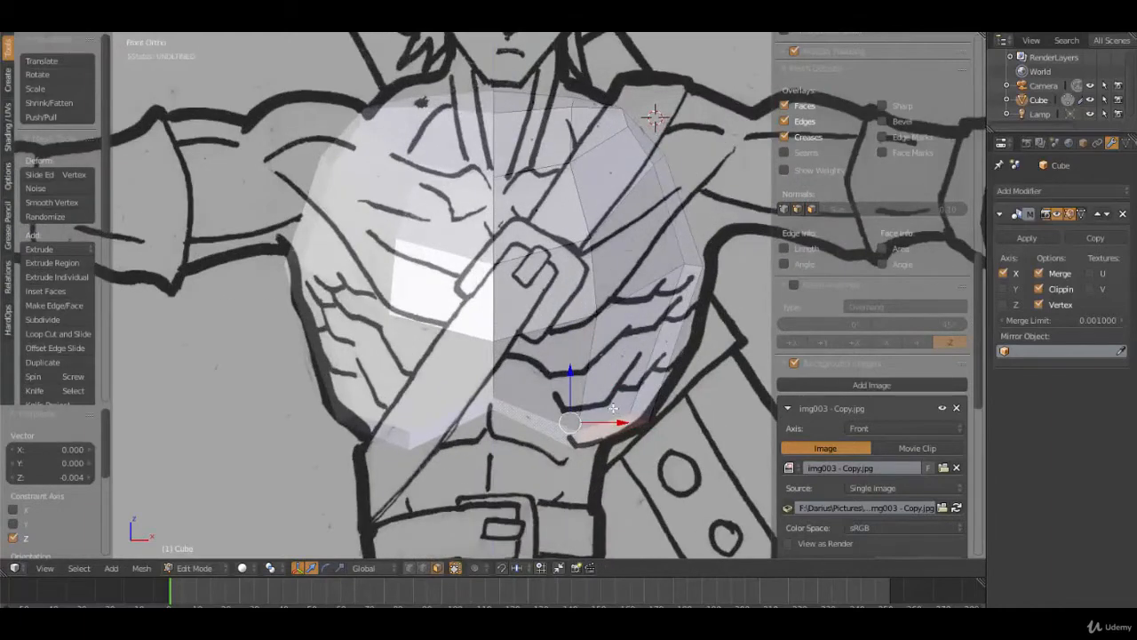
pyautogui.press('g')
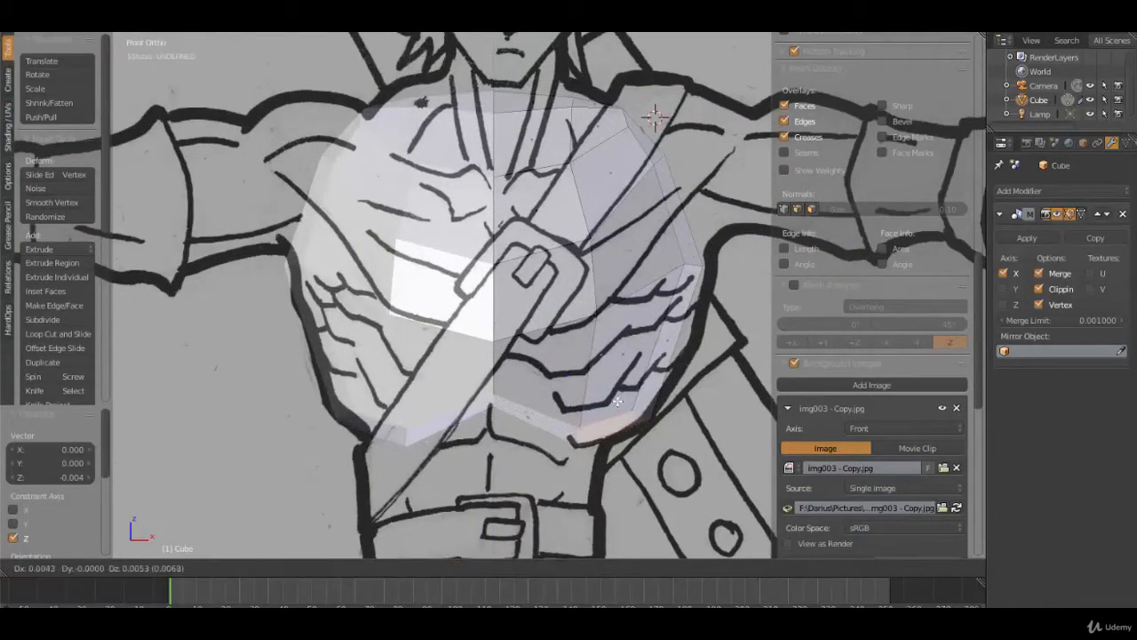
pyautogui.click(618, 400)
# Step: Extrude the underside faces about 0.241 downward, past the belt to the top of the waist wraps
pyautogui.keyDown('shift'); pyautogui.moveTo(589, 458); pyautogui.dragTo(598, 348, button='middle'); pyautogui.keyUp('shift')
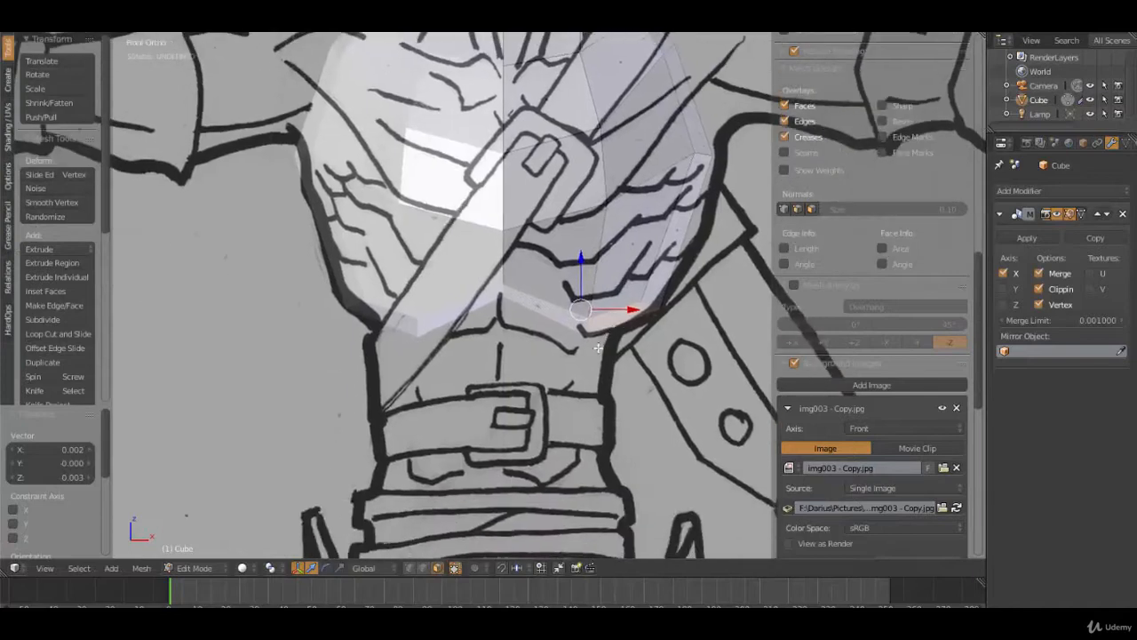
pyautogui.press('e')
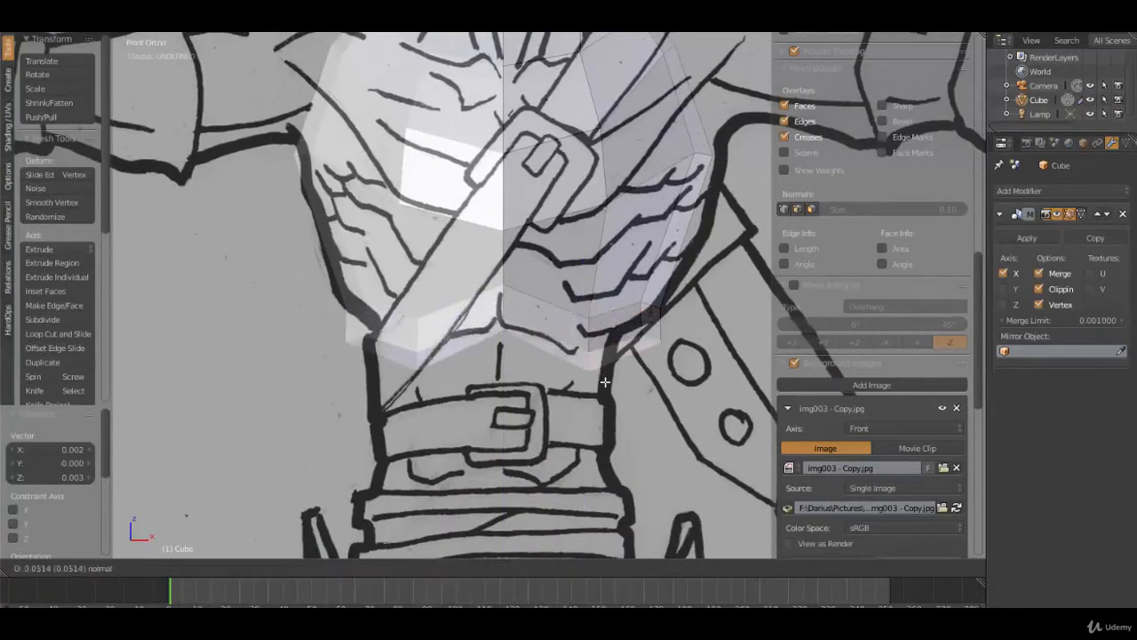
pyautogui.click(618, 475)
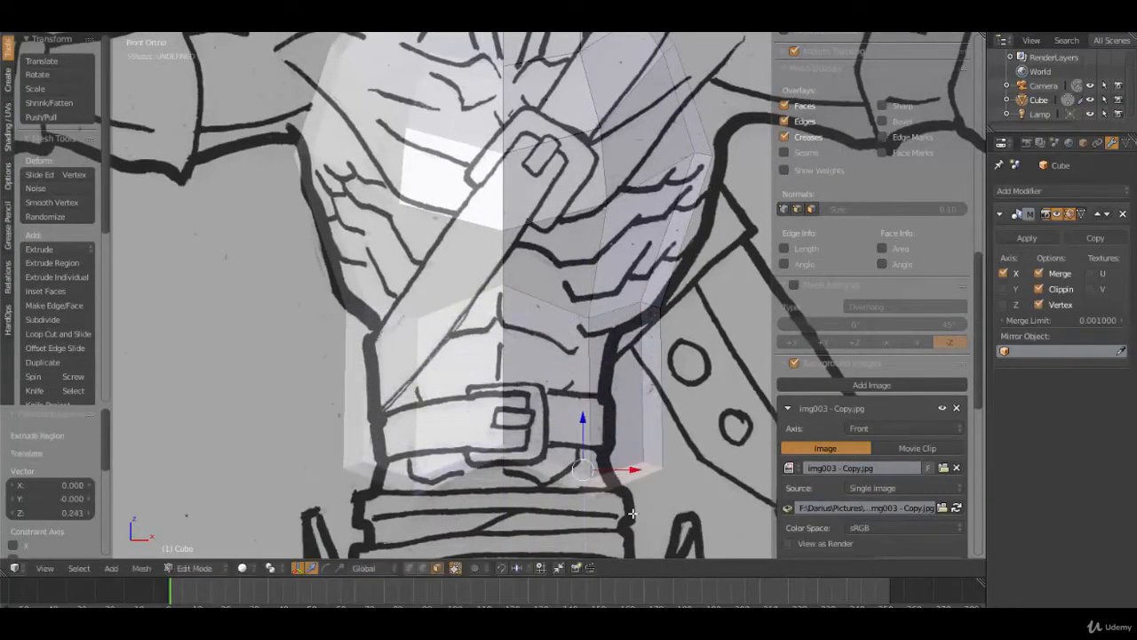
# Step: Flatten the extruded faces to about 0.26 along Z and rotate them about -10.276° in the front view
pyautogui.press('s')
pyautogui.press('z')
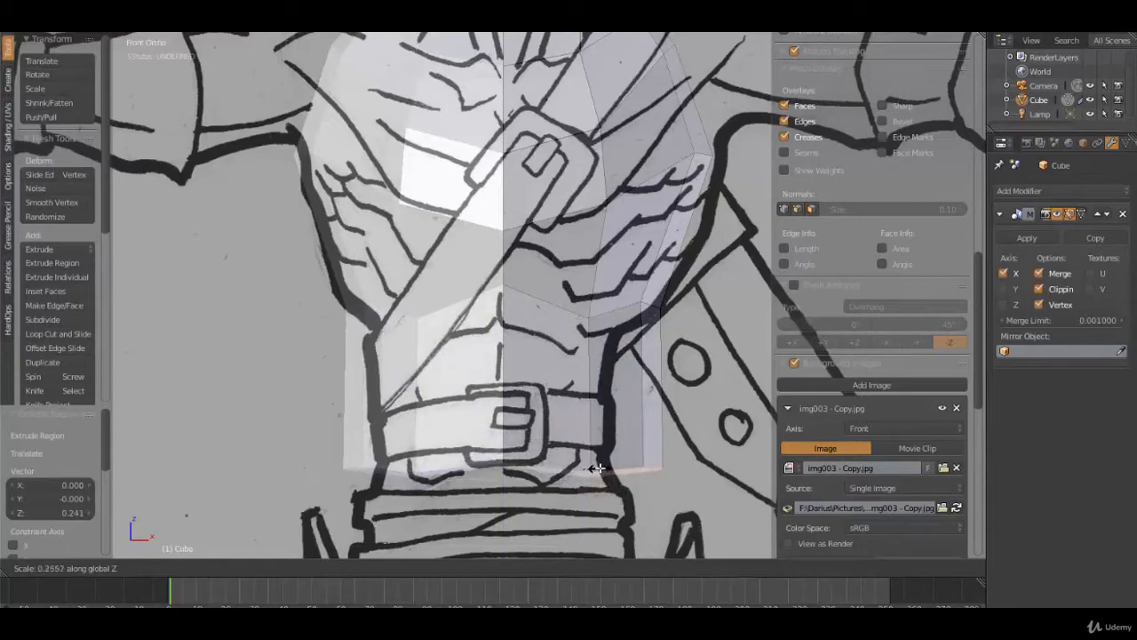
pyautogui.click(597, 467)
pyautogui.press('r')
pyautogui.click(662, 426)
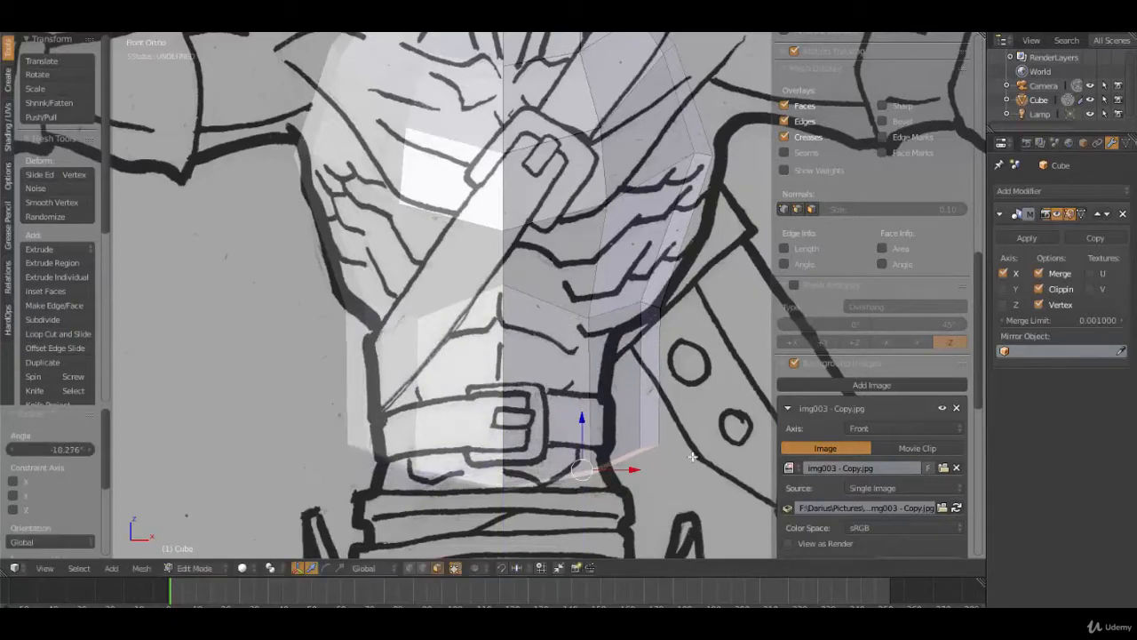
# Step: Move the extruded faces to the bottom of the waist wraps, about -0.049 X, -0.076 Z and a further -0.007 X, -0.107 Z
pyautogui.press('g')
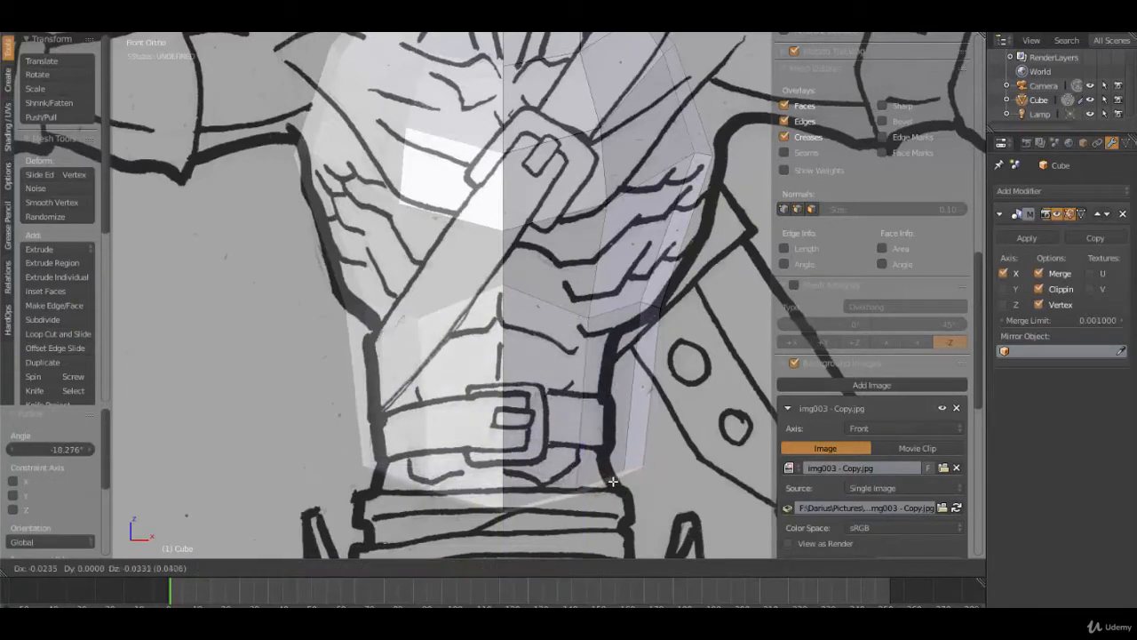
pyautogui.click(601, 495)
pyautogui.scroll(-3, 601, 496)
pyautogui.keyDown('shift'); pyautogui.moveTo(567, 443); pyautogui.dragTo(580, 358, button='middle'); pyautogui.keyUp('shift')
pyautogui.press('g')
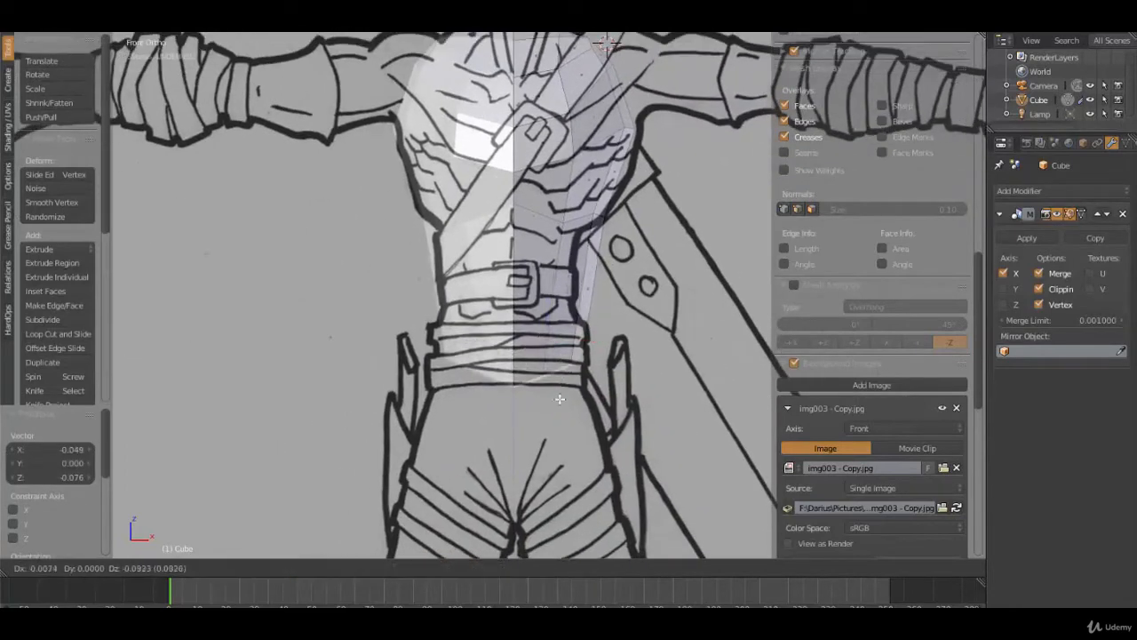
pyautogui.click(560, 399)
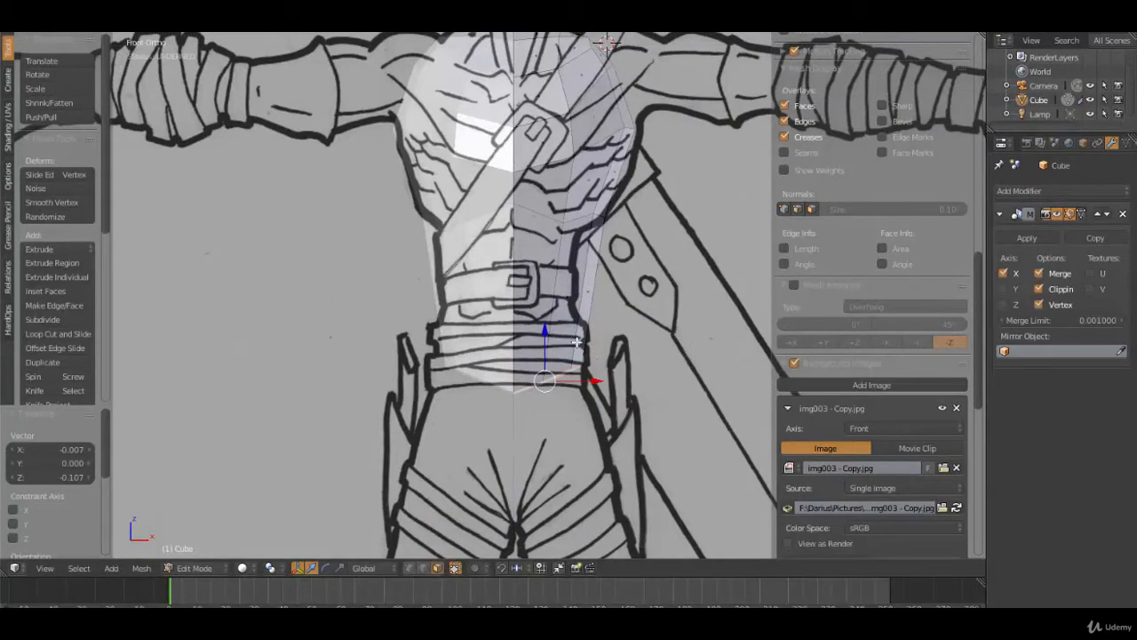
# Step: Add three evenly spaced horizontal loop cuts around the extruded abdomen section
pyautogui.scroll(4, 576, 342)
pyautogui.keyDown('shift'); pyautogui.moveTo(611, 287); pyautogui.dragTo(536, 406, button='middle'); pyautogui.keyUp('shift')
pyautogui.hotkey('ctrl', 'r')
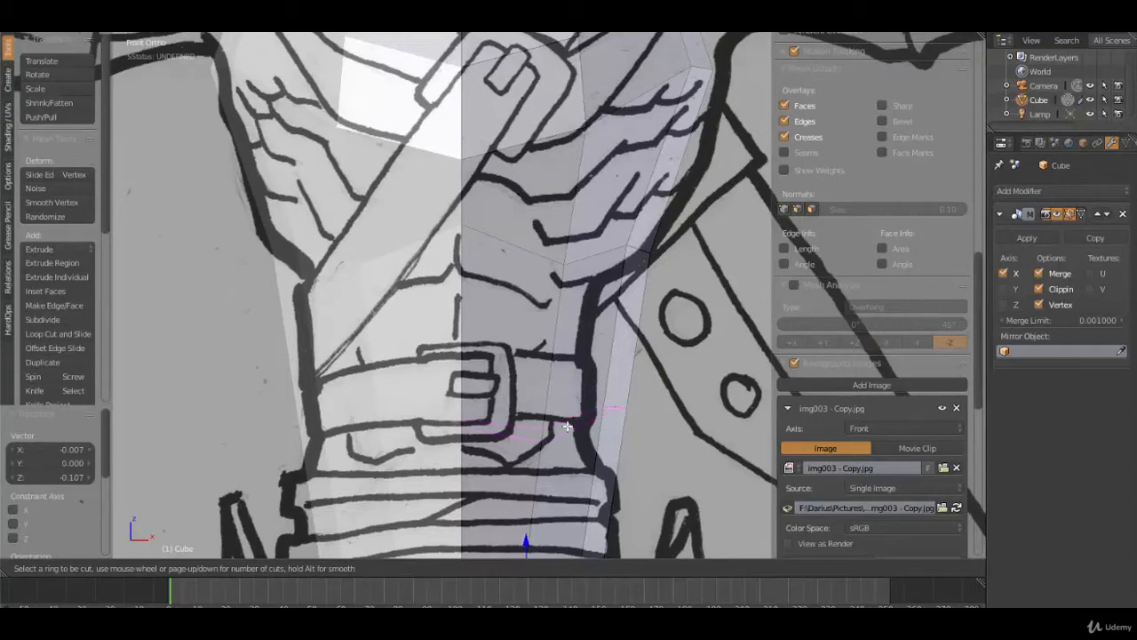
pyautogui.scroll(1, 567, 428)
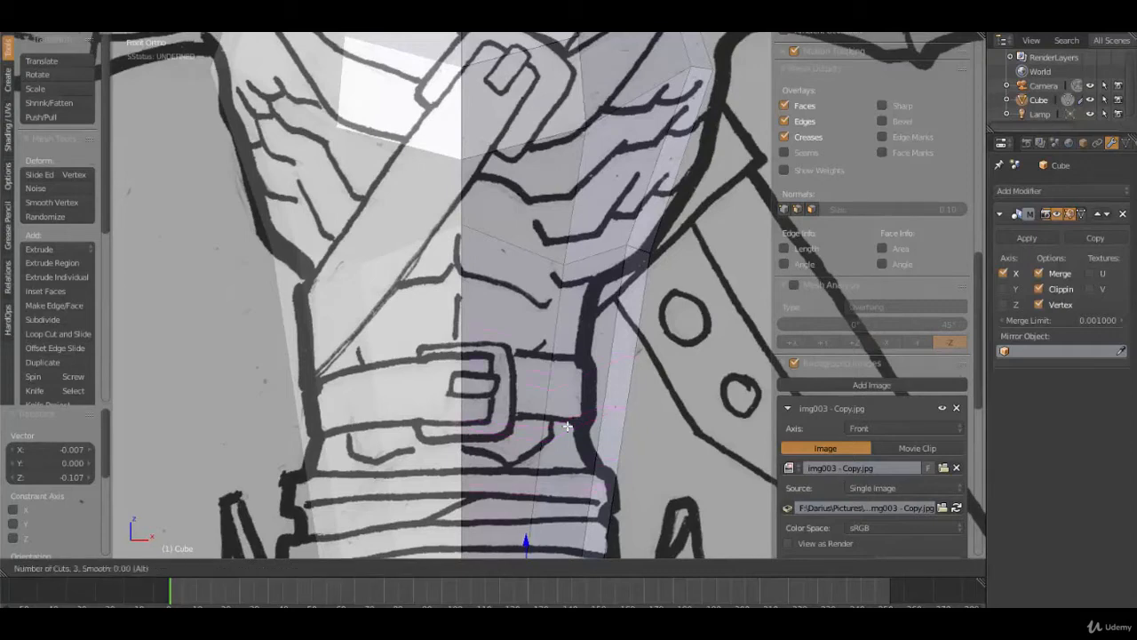
pyautogui.click(567, 428)
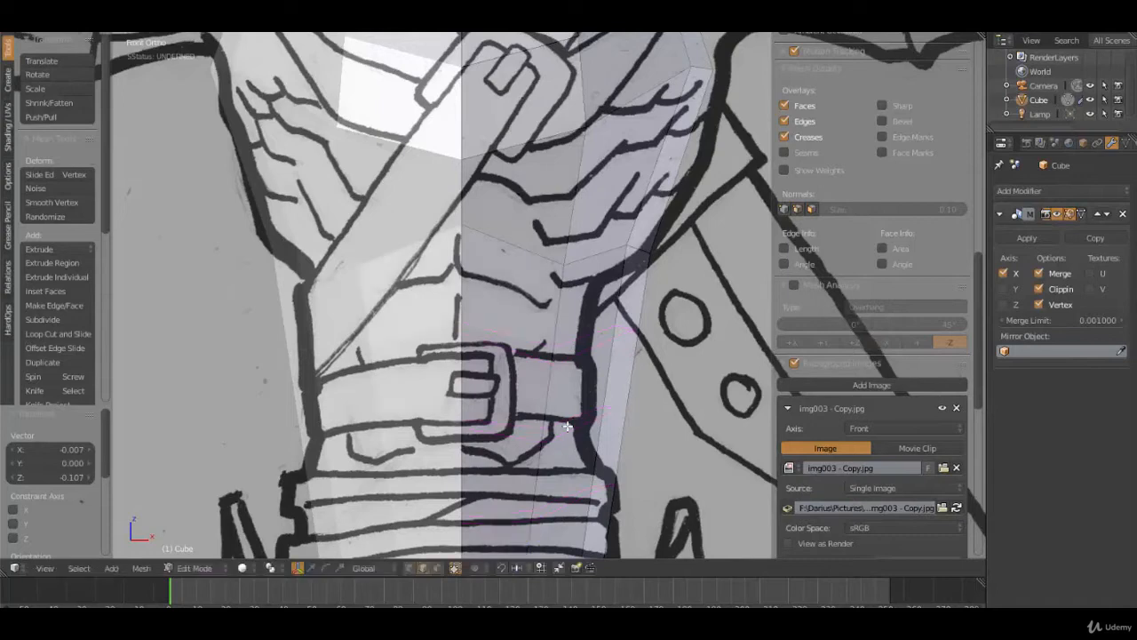
pyautogui.click(567, 427)
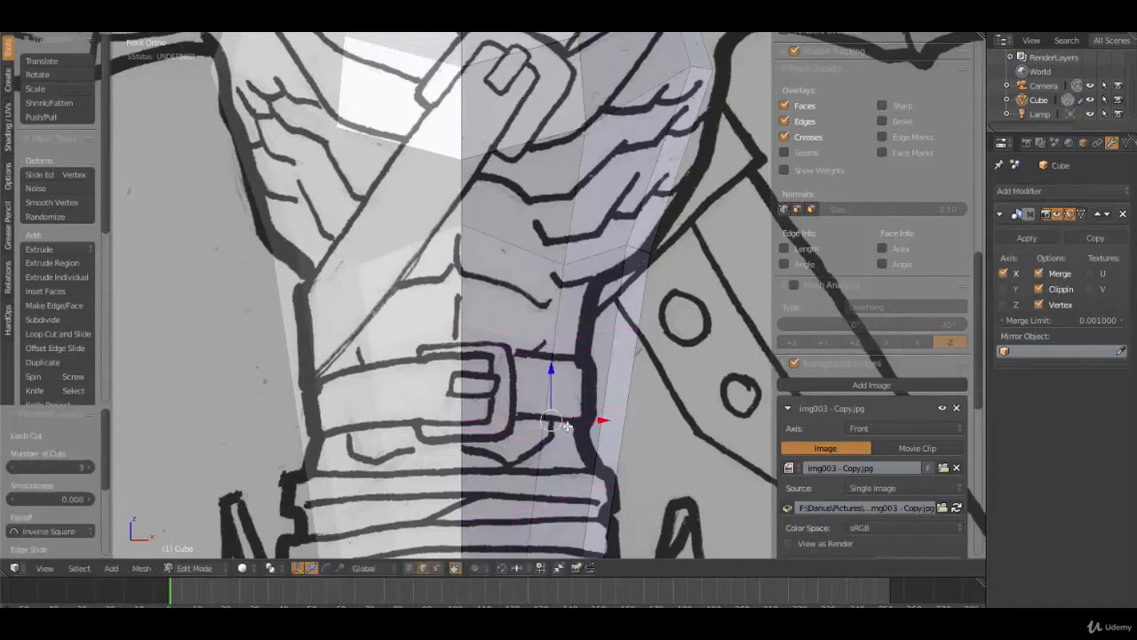
# Step: Move the three new abdomen loops inward, about -0.022 in X and -0.003 in Z
pyautogui.scroll(-2, 567, 427)
pyautogui.scroll(1, 567, 427)
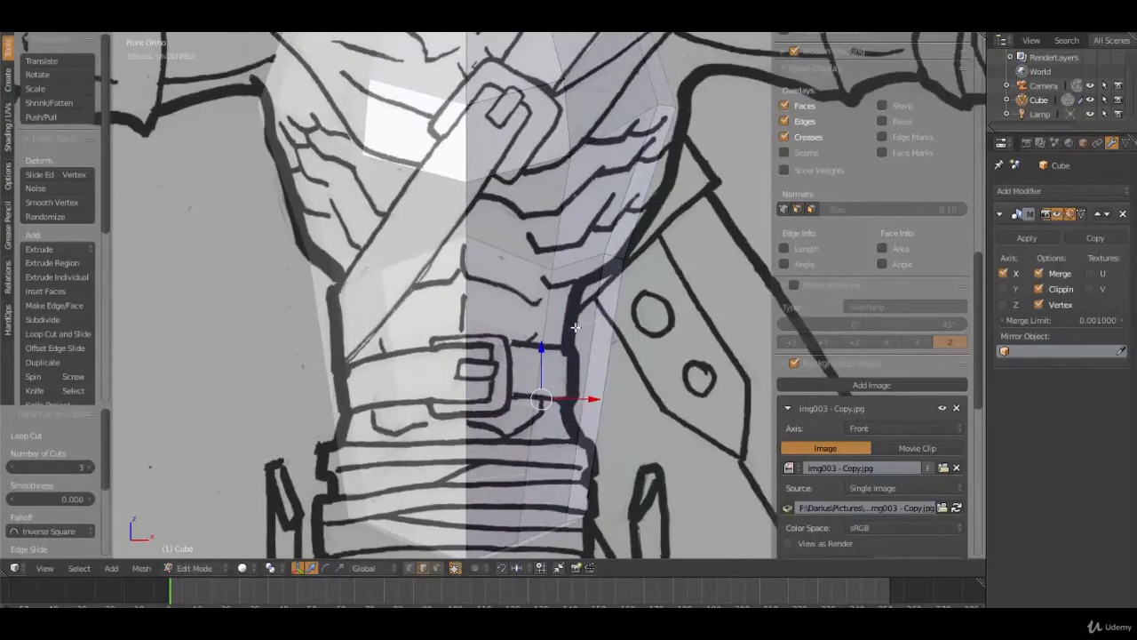
pyautogui.press('g')
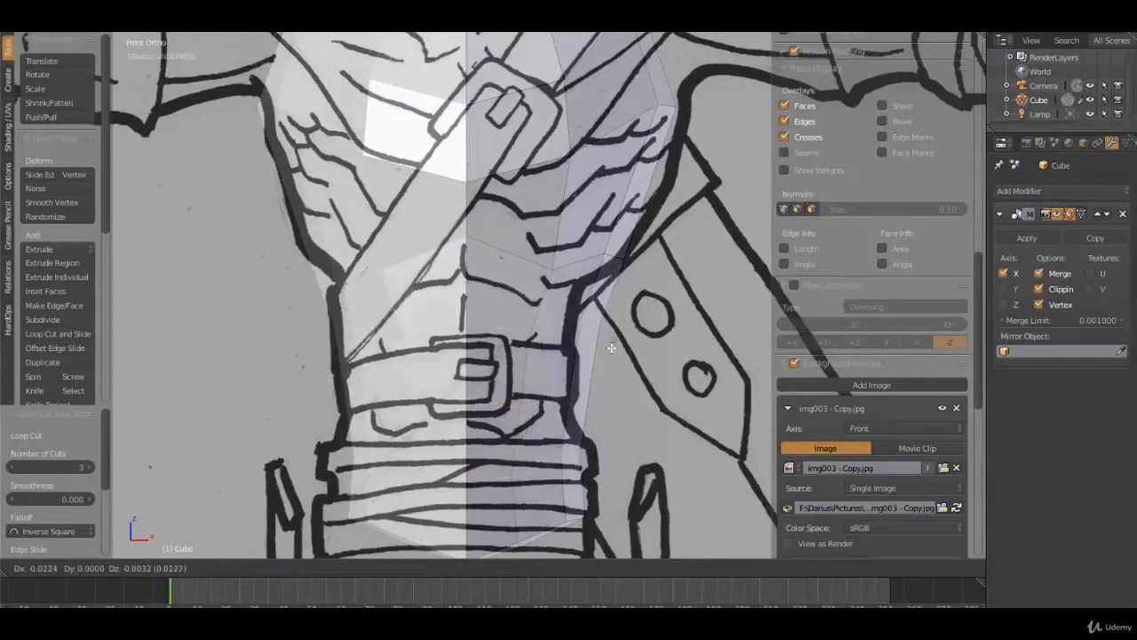
pyautogui.click(611, 347)
# Step: Switch to vertex selection, select the outer vertex of the top waist loop, and turn on proportional editing
pyautogui.hotkey('ctrl', 'Tab')
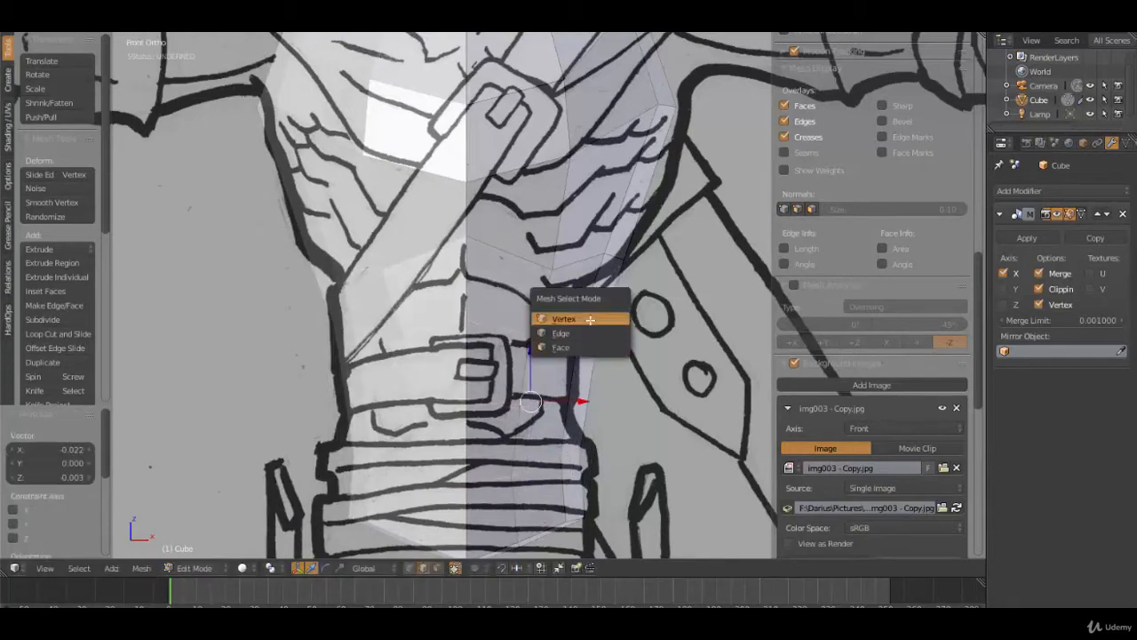
pyautogui.click(589, 318)
pyautogui.rightClick(612, 331)
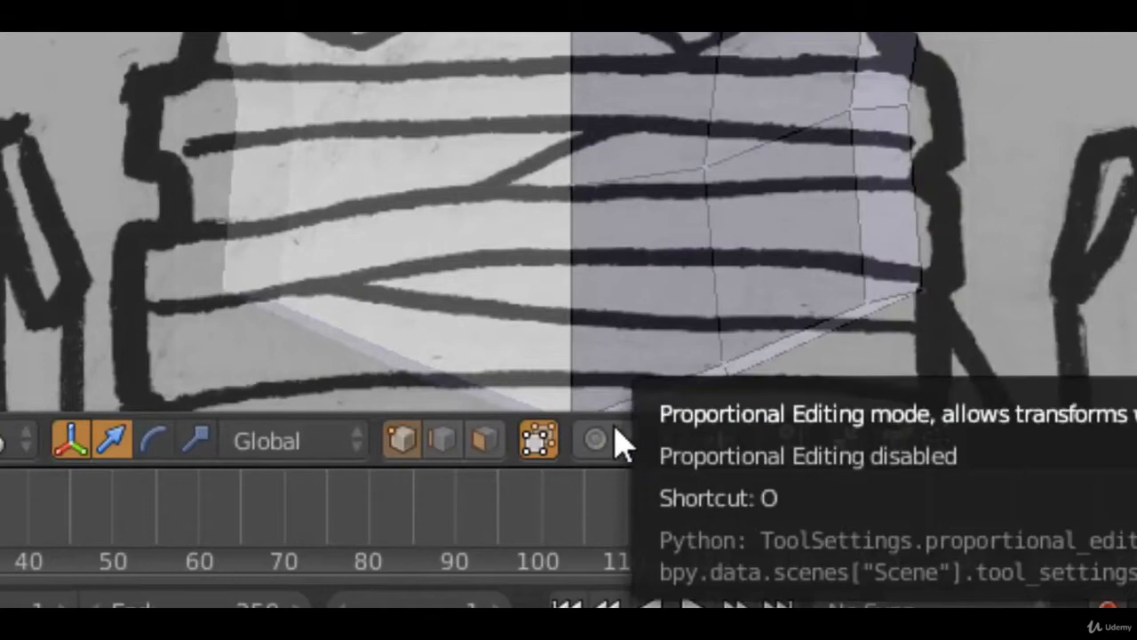
pyautogui.click(612, 449)
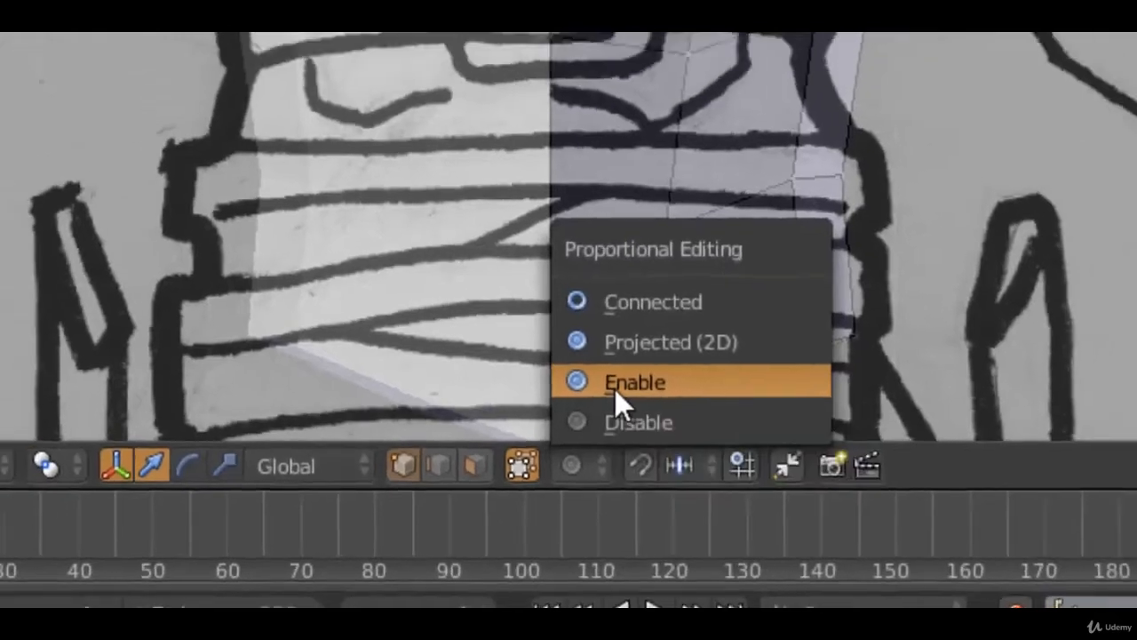
pyautogui.click(646, 351)
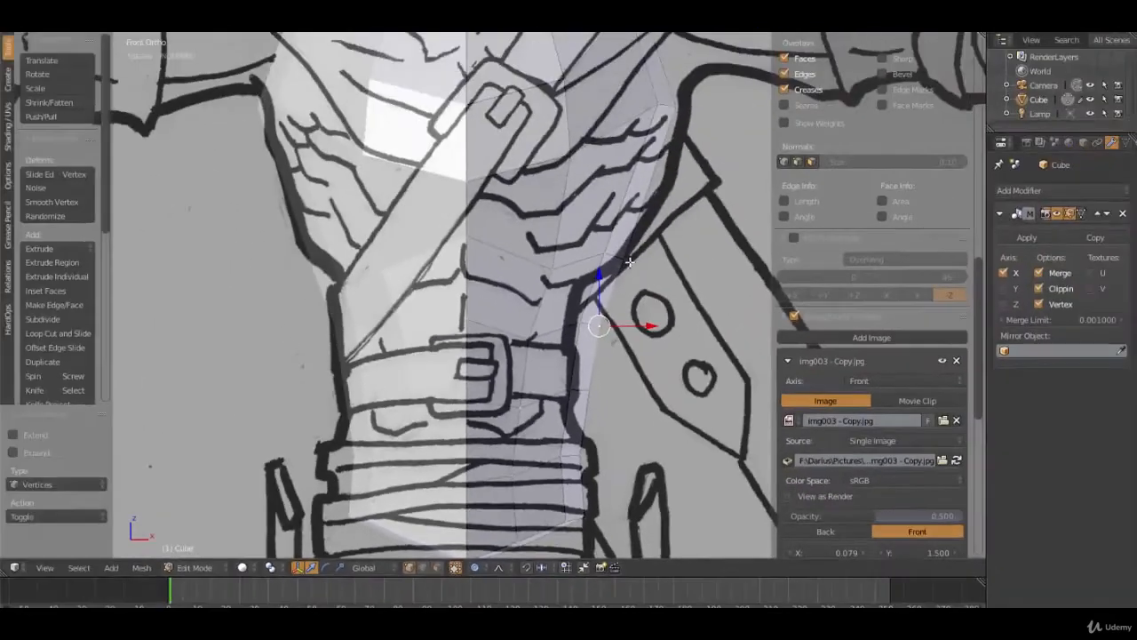
pyautogui.rightClick(566, 154)
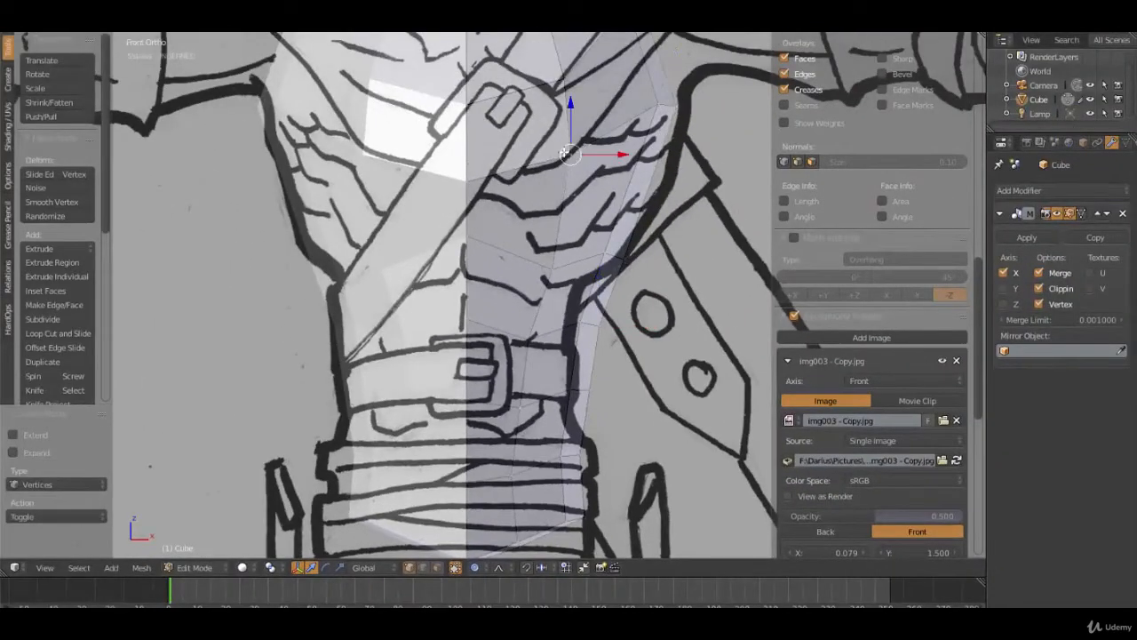
pyautogui.press('g')
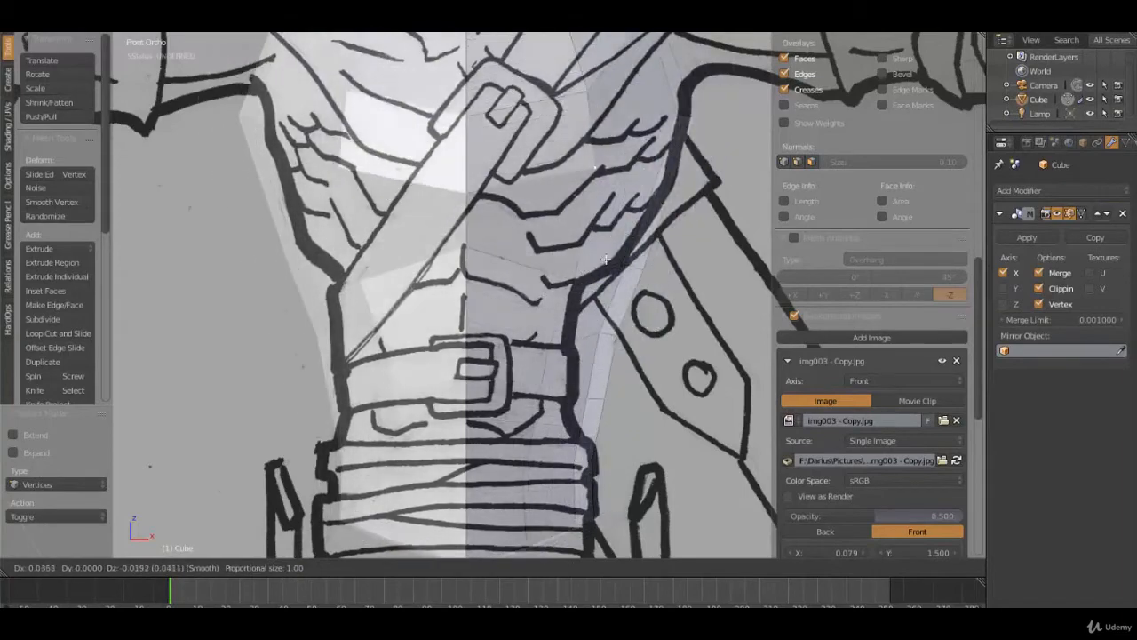
pyautogui.rightClick(608, 266)
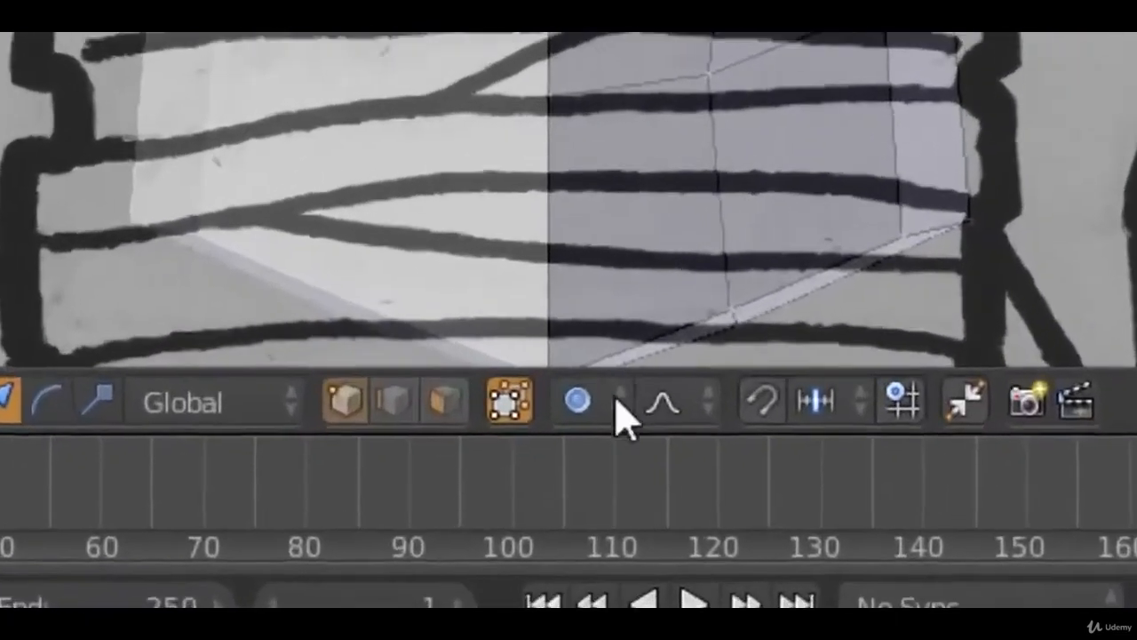
# Step: Try moving the outer waist vertex with proportional editing, reducing the influence size from 1.00 to 0.39
pyautogui.click(486, 570)
pyautogui.click(503, 501)
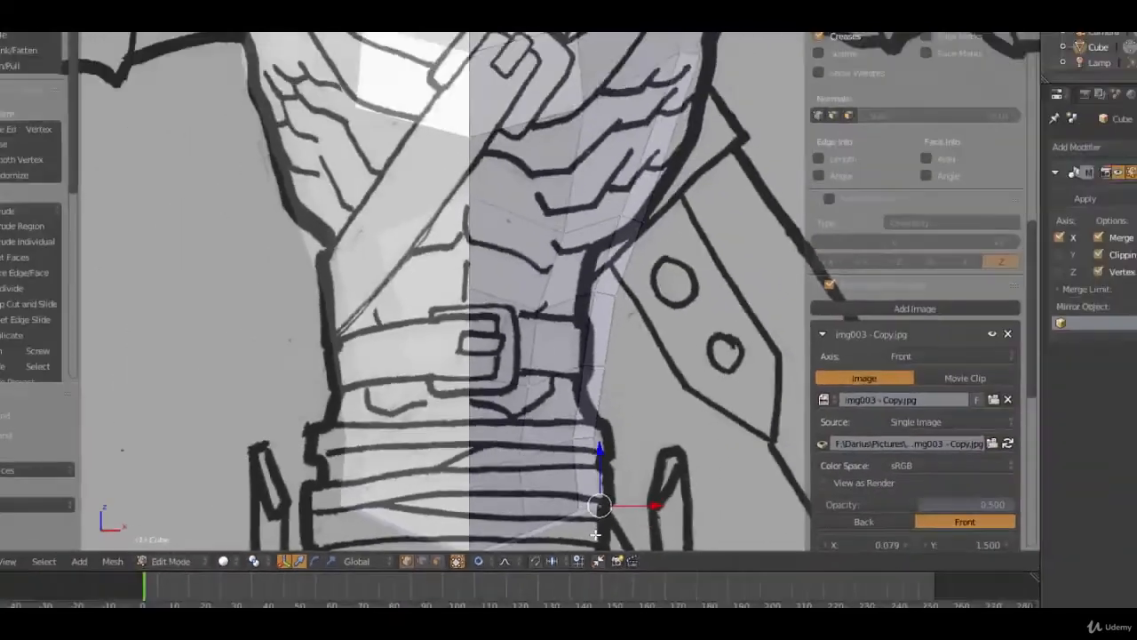
pyautogui.press('g')
pyautogui.scroll(7, 595, 524)
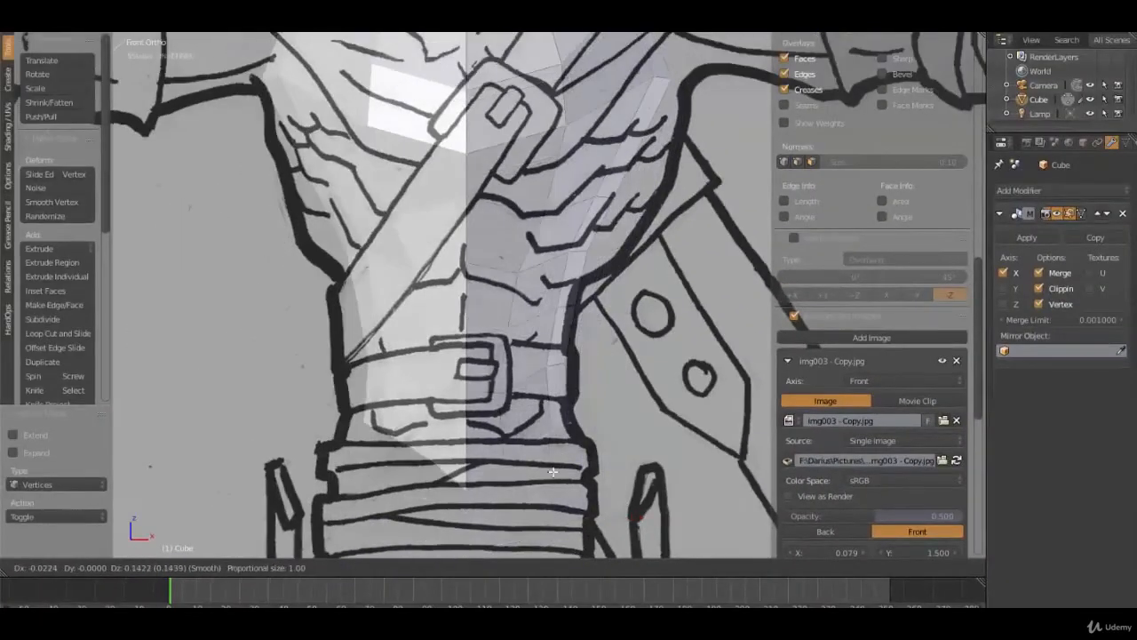
pyautogui.scroll(3, 586, 490)
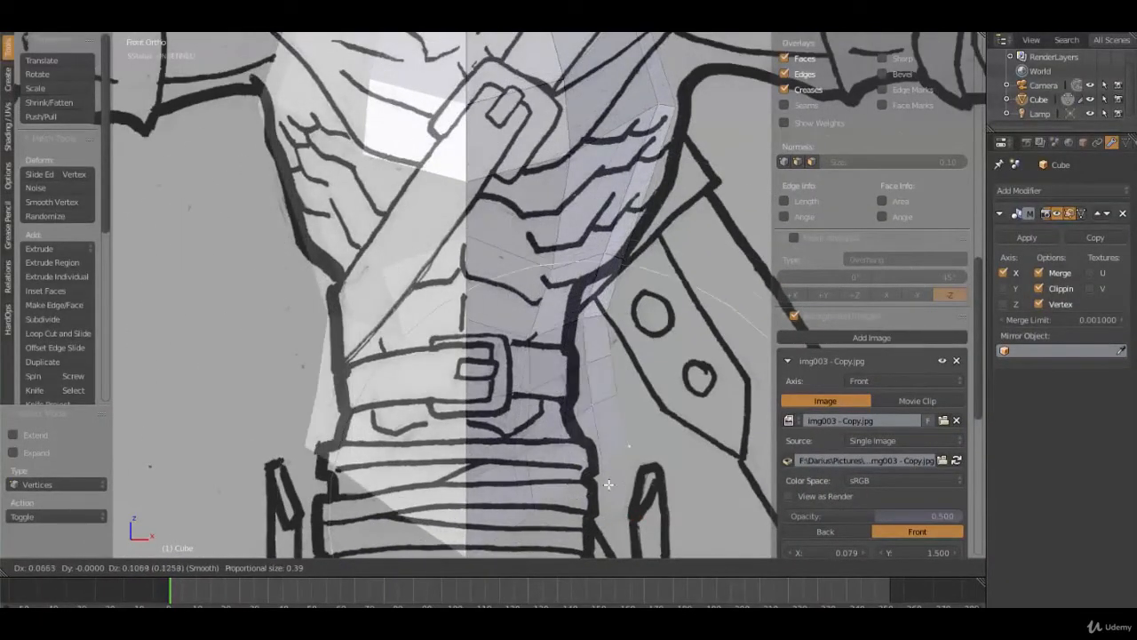
pyautogui.click(604, 468)
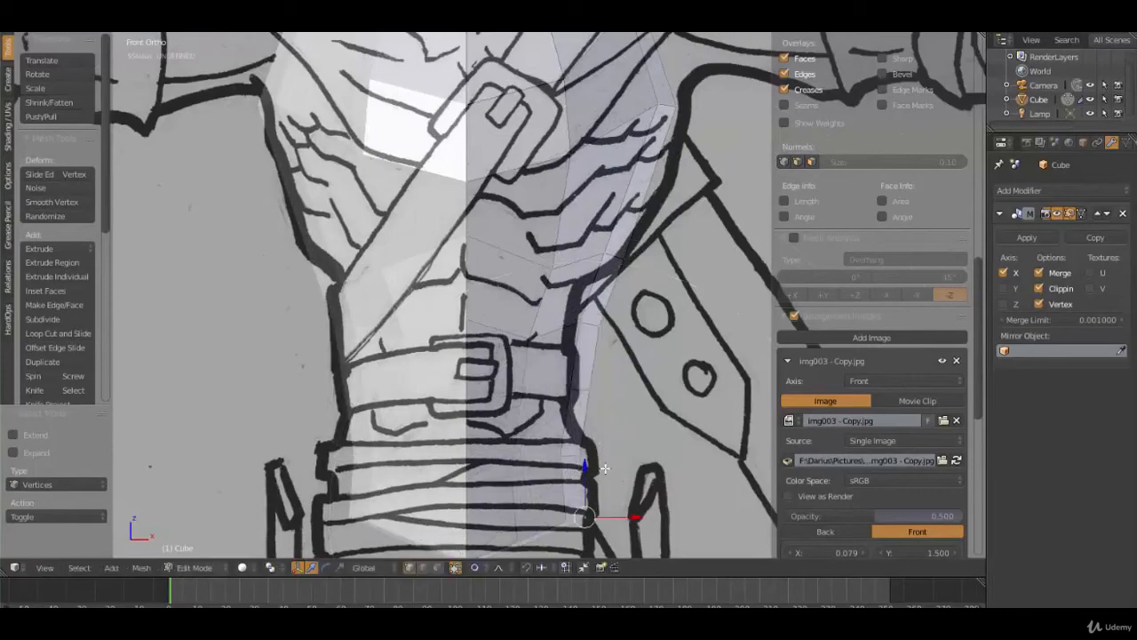
# Step: Try further moves of the outer waist vertex, varying the proportional influence size between about 0.47 and 0.20
pyautogui.scroll(-2, 613, 458)
pyautogui.press('g')
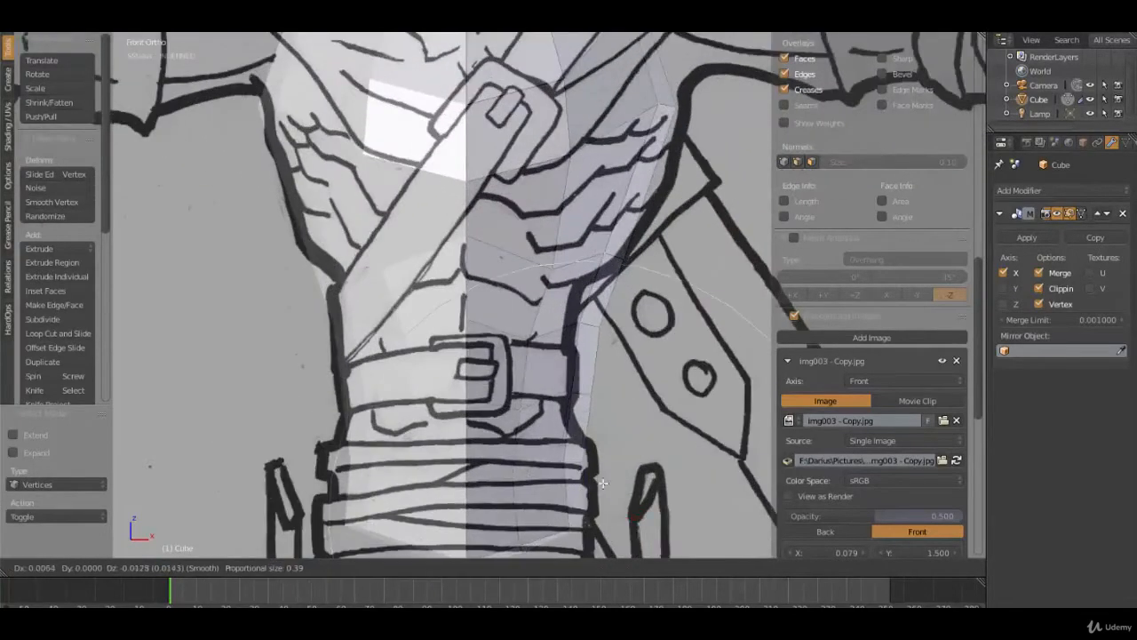
pyautogui.scroll(-2, 602, 483)
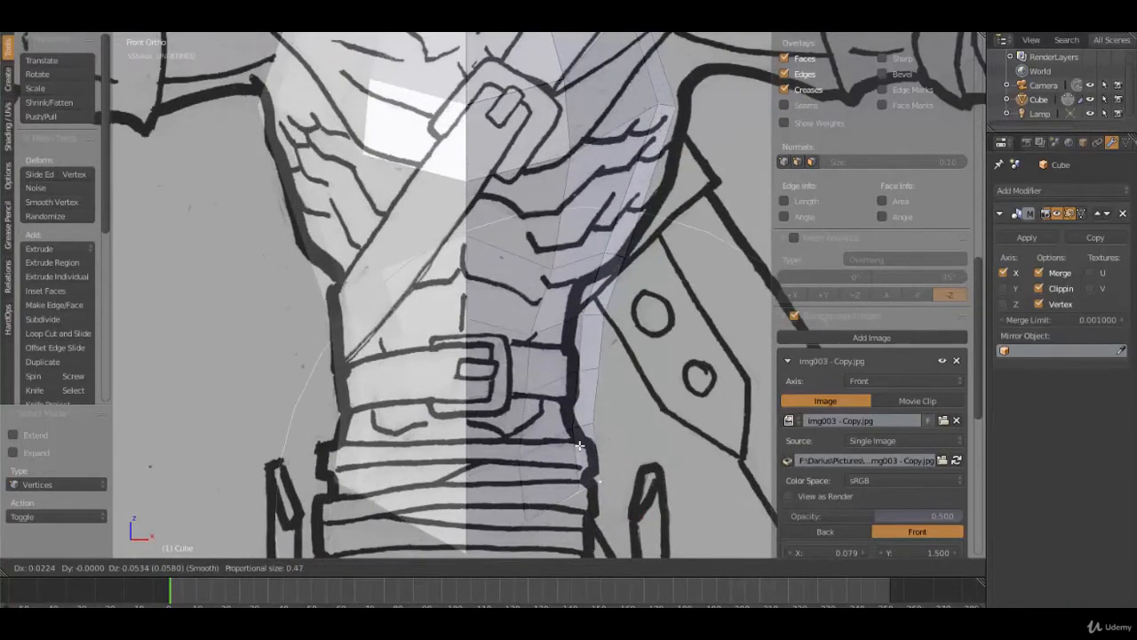
pyautogui.click(582, 460)
pyautogui.press('s')
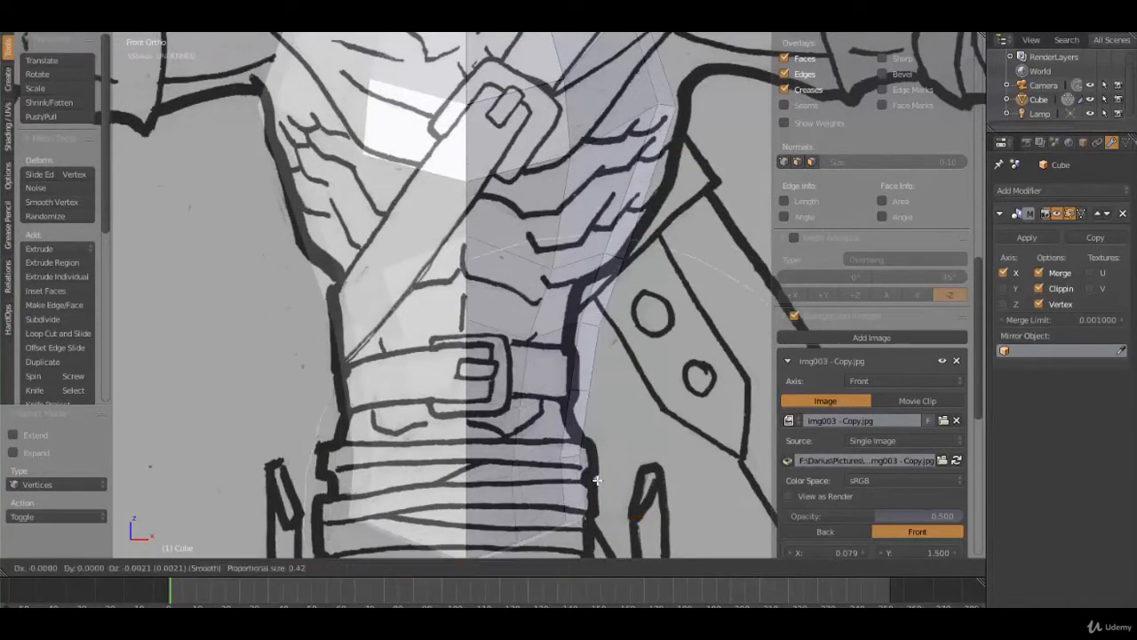
pyautogui.scroll(1, 614, 475)
pyautogui.click(643, 484)
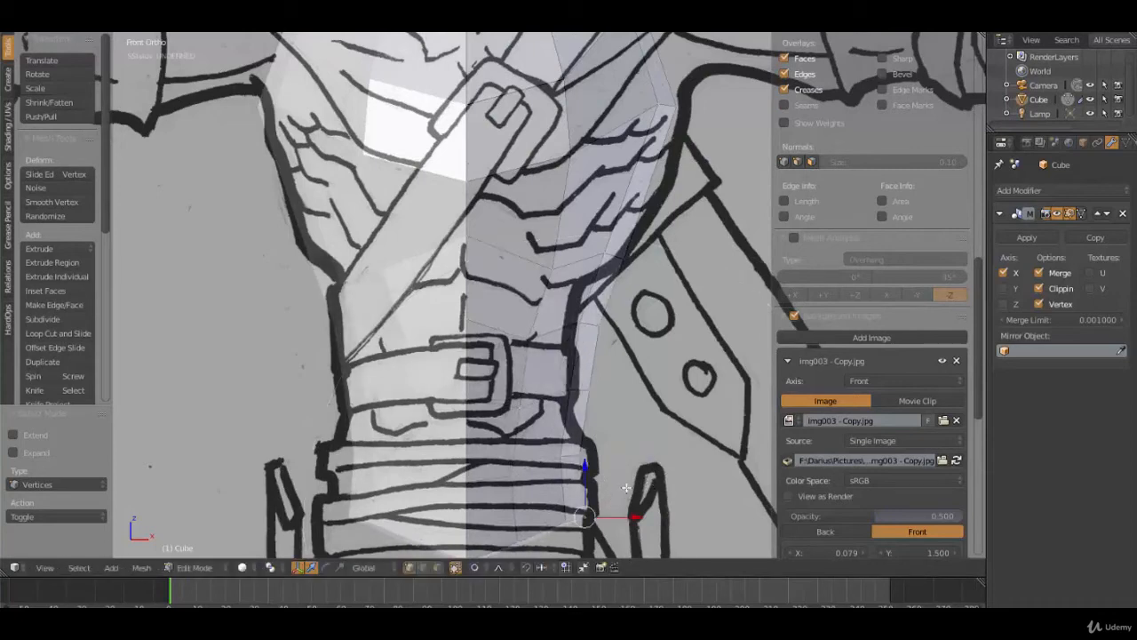
pyautogui.press('g')
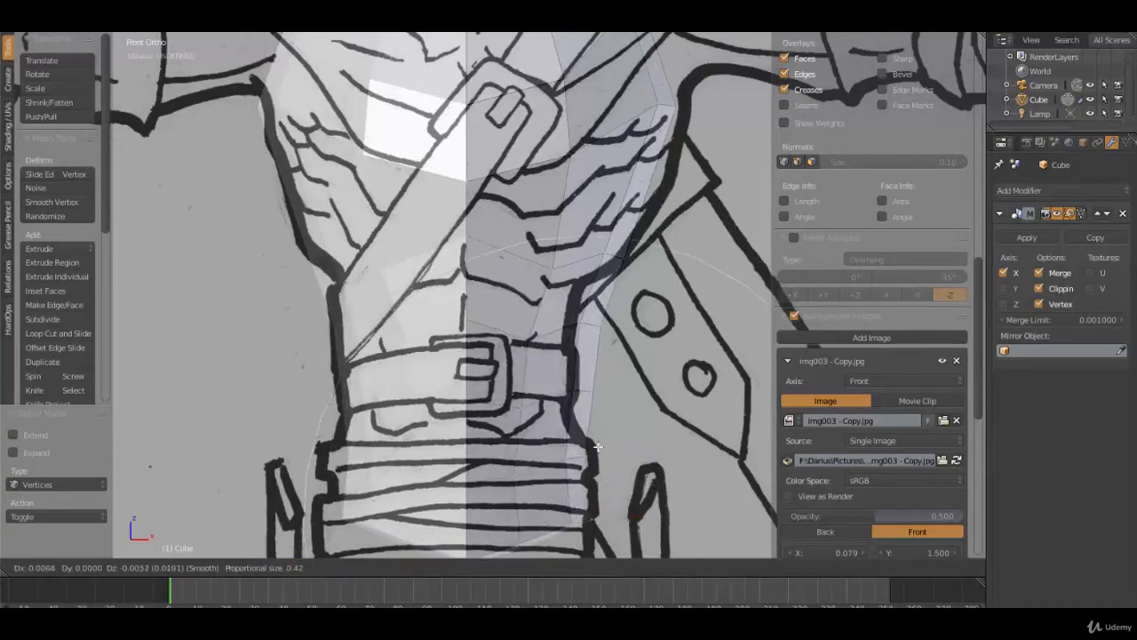
pyautogui.scroll(7, 608, 460)
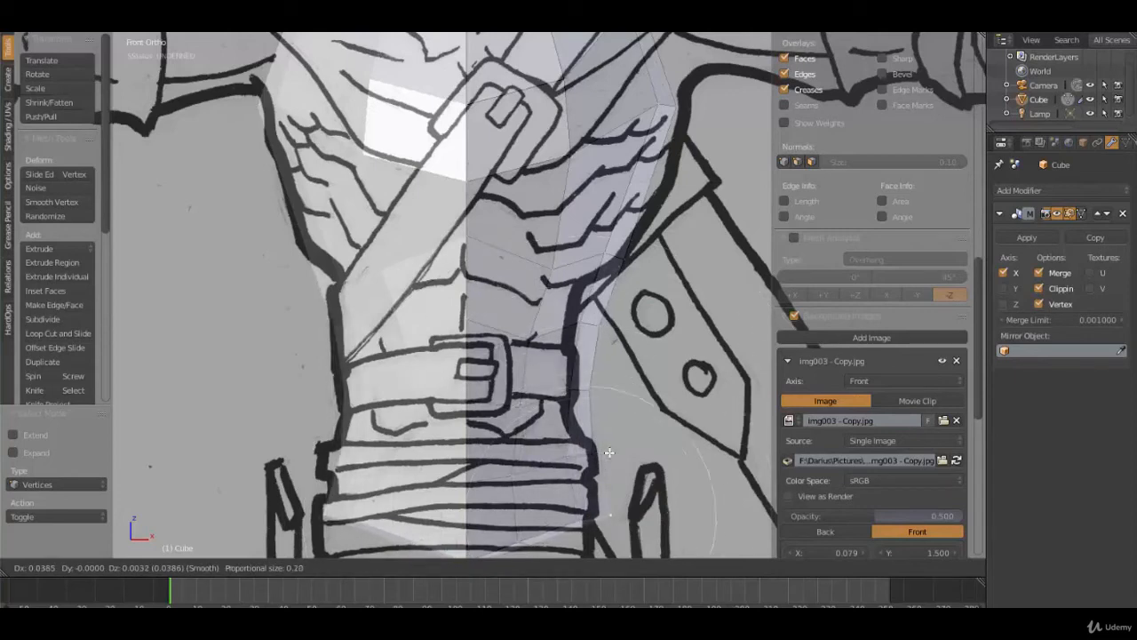
pyautogui.scroll(-10, 608, 453)
pyautogui.rightClick(609, 452)
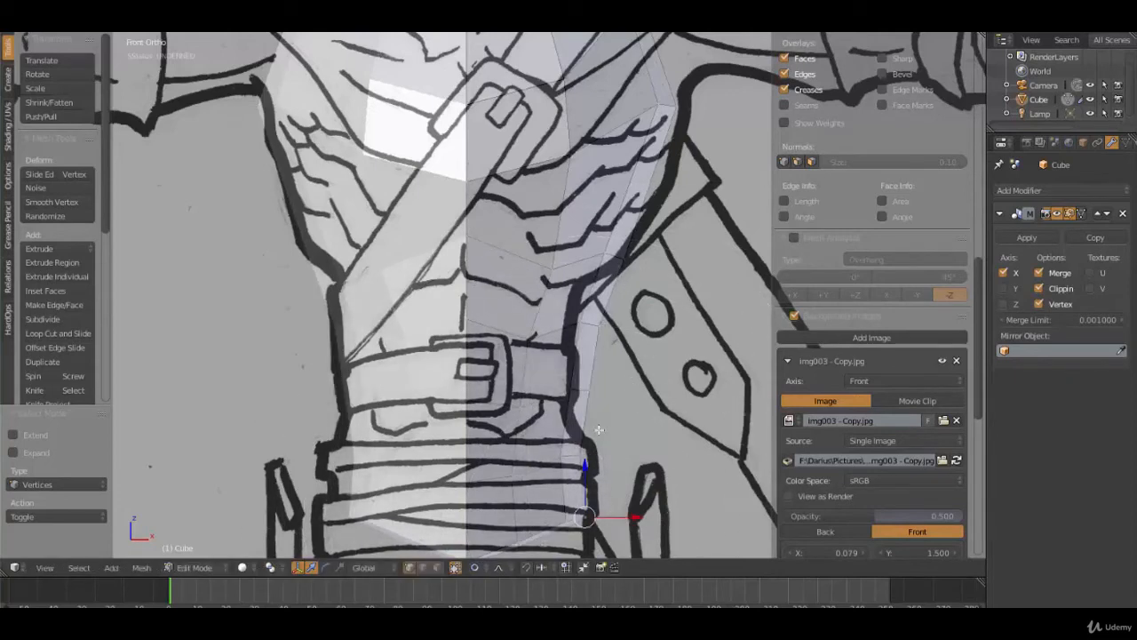
# Step: Move the outer vertex above the belt about -0.030 X, 0.004 Z, and the inner vertex in its row up and slightly outward
pyautogui.scroll(2, 610, 391)
pyautogui.rightClick(634, 339)
pyautogui.press('g')
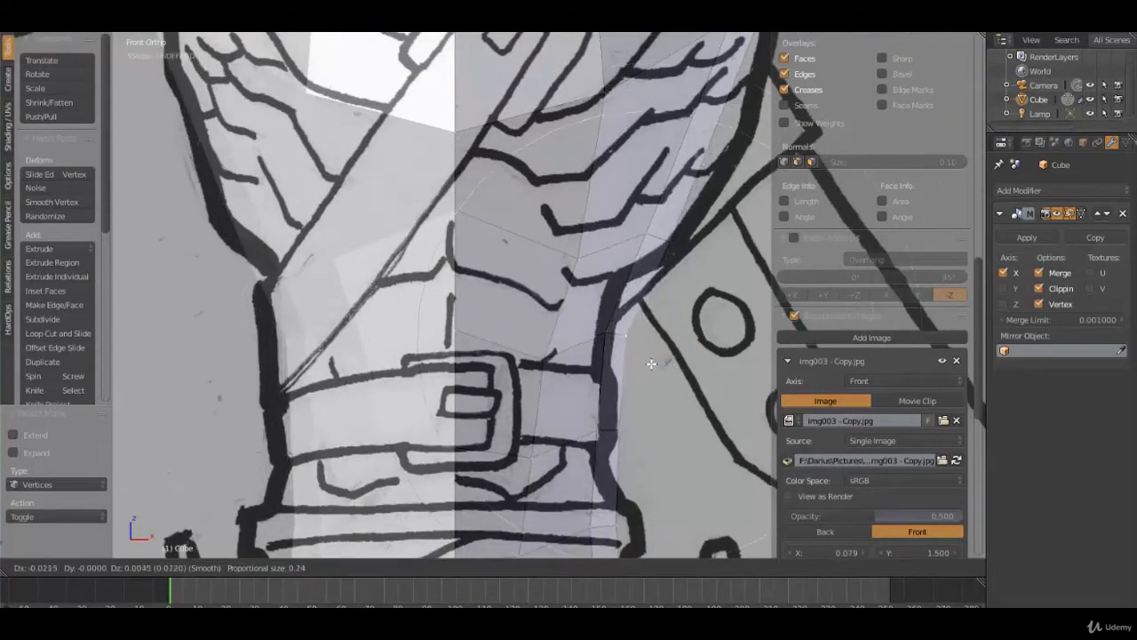
pyautogui.click(646, 363)
pyautogui.rightClick(548, 356)
pyautogui.press('g')
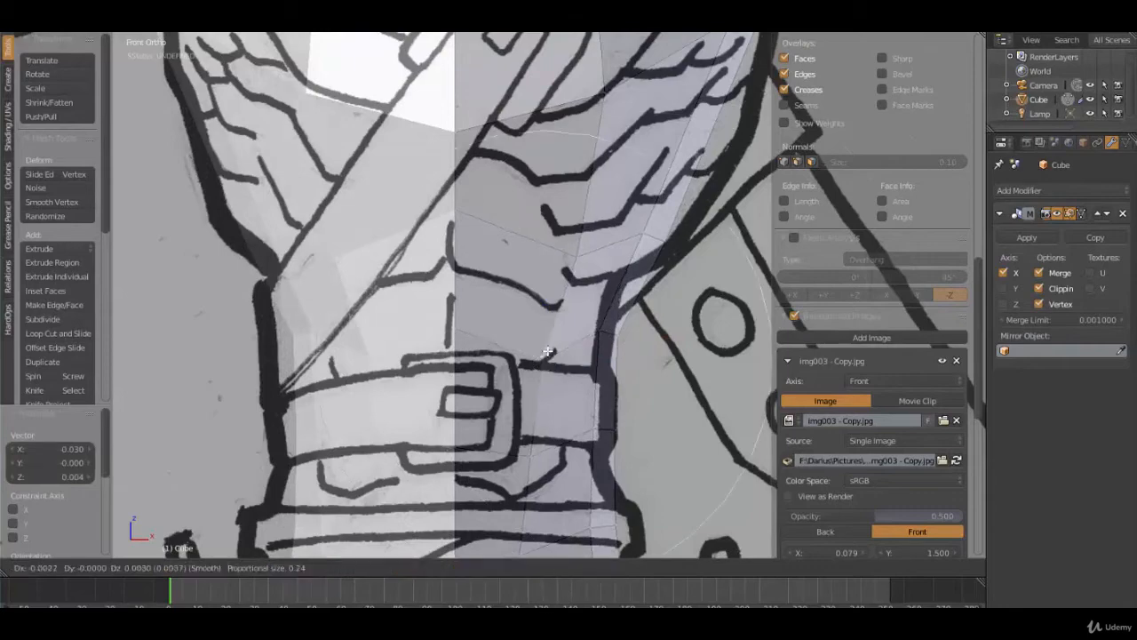
pyautogui.click(557, 336)
# Step: Move the middle vertex above the belt about -0.004 X, and the outer vertex at the ribcage's lower edge about -0.010 X, -0.004 Z
pyautogui.rightClick(590, 326)
pyautogui.moveTo(590, 326); pyautogui.dragTo(586, 326)
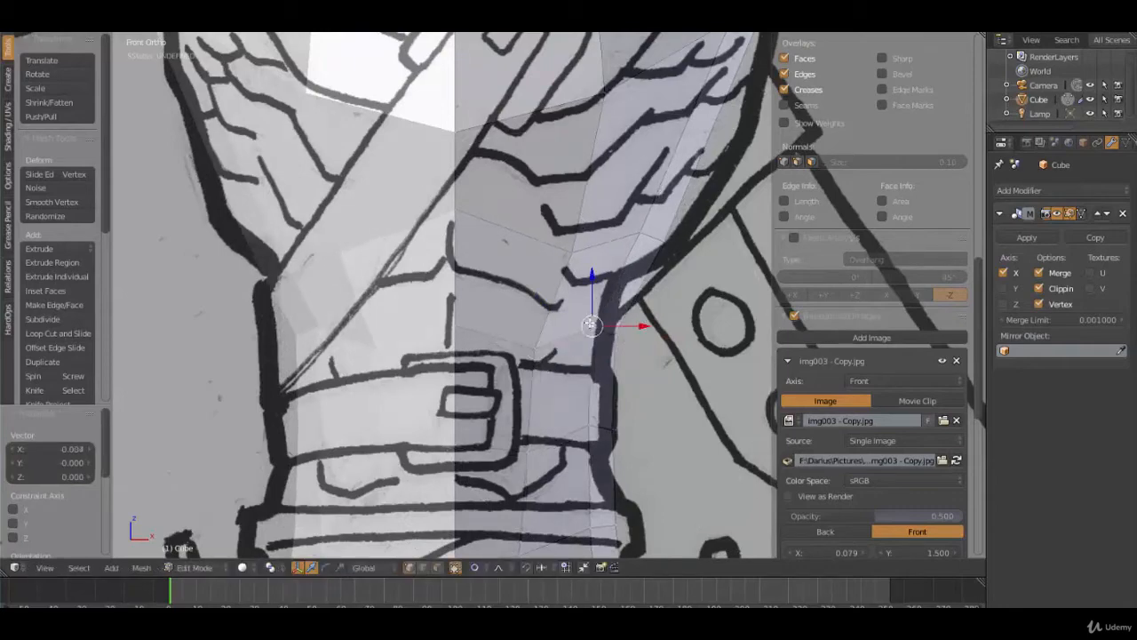
pyautogui.rightClick(673, 235)
pyautogui.press('g')
pyautogui.click(682, 246)
pyautogui.scroll(-2, 679, 238)
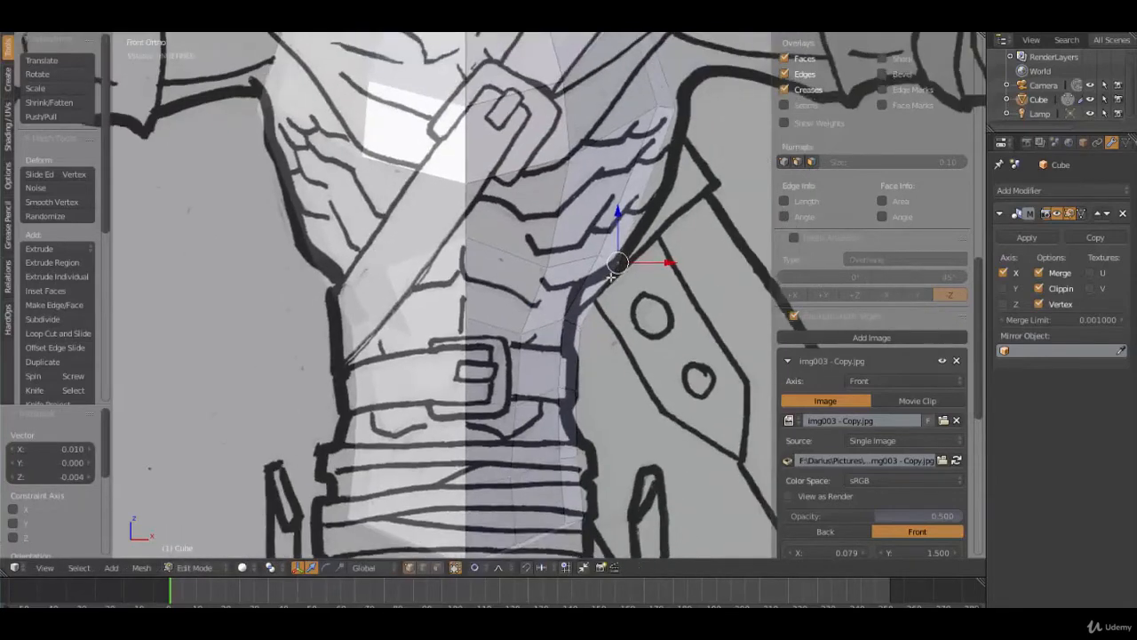
# Step: Add a horizontal loop cut across the lower ribcage and move its outer vertex about 0.022 X, -0.010 Z
pyautogui.scroll(3, 611, 277)
pyautogui.hotkey('ctrl', 'r')
pyautogui.click(670, 273)
pyautogui.rightClick(670, 274)
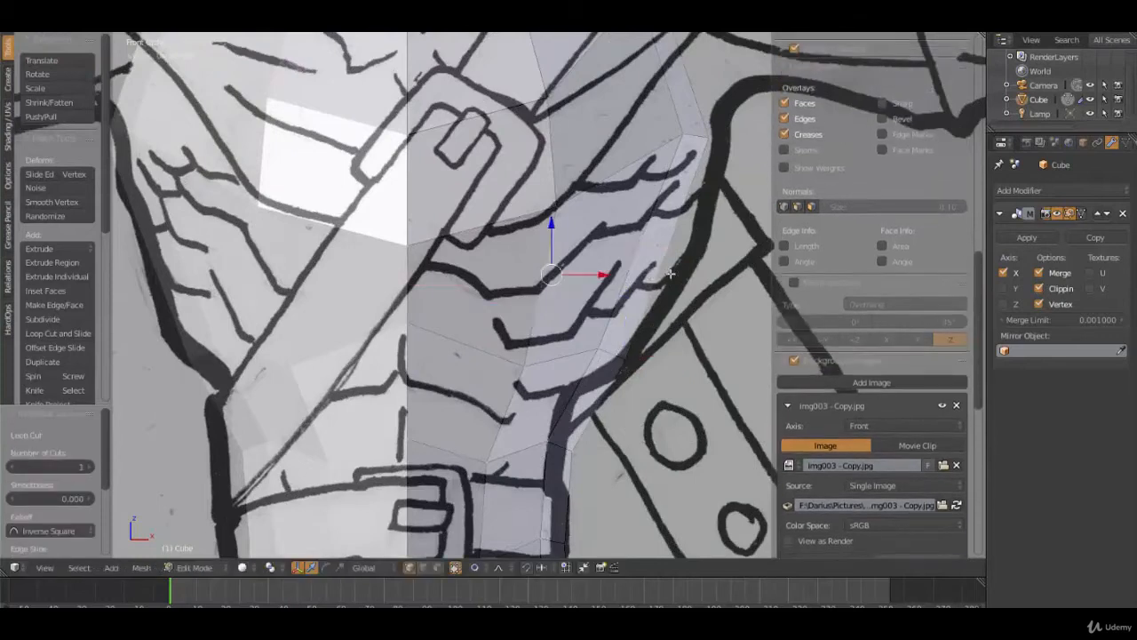
pyautogui.press('g')
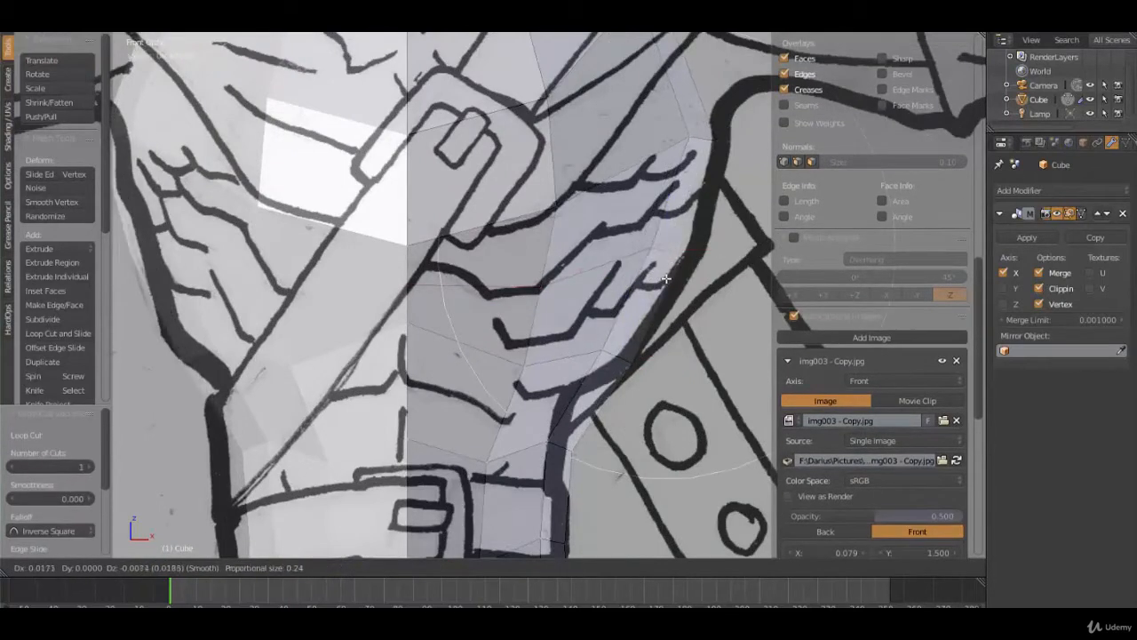
pyautogui.scroll(3, 666, 280)
pyautogui.click(670, 282)
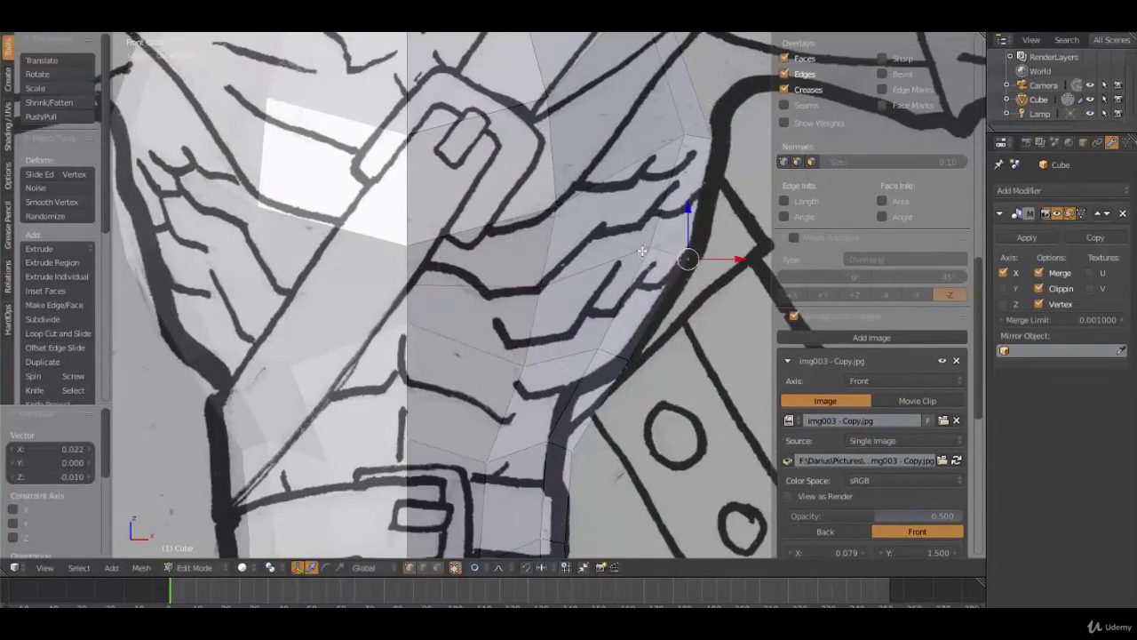
# Step: Move the new loop's neighbouring vertex about 0.014 X, -0.015 Z, and the inner vertex above the belt about 0.004 X, 0.04 Z
pyautogui.rightClick(642, 251)
pyautogui.press('g')
pyautogui.click(654, 266)
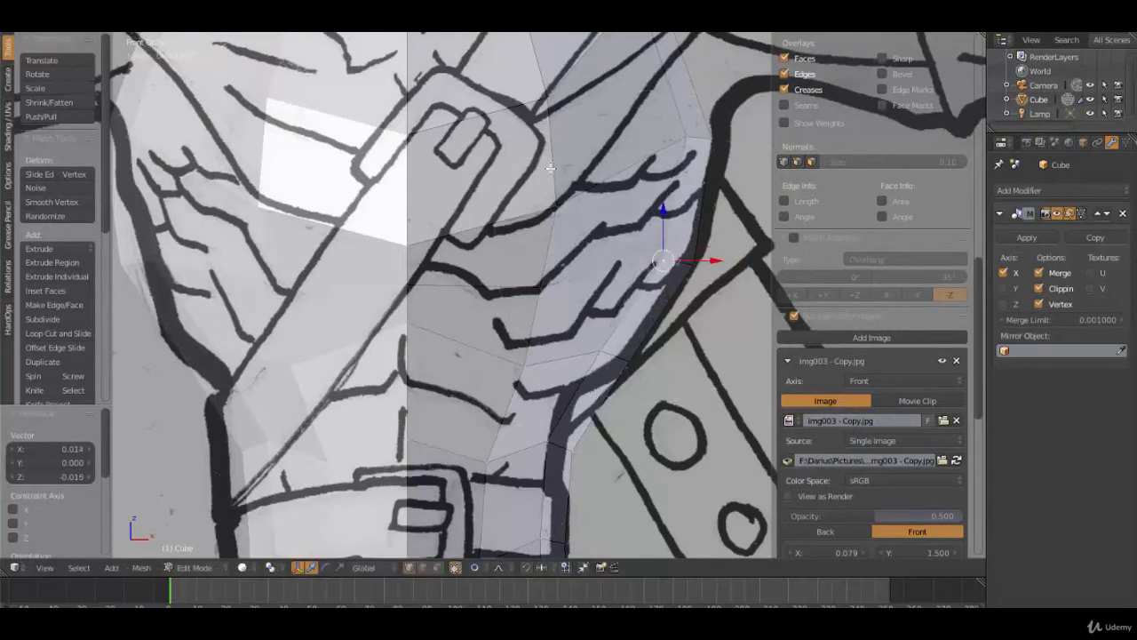
pyautogui.rightClick(494, 467)
pyautogui.press('g')
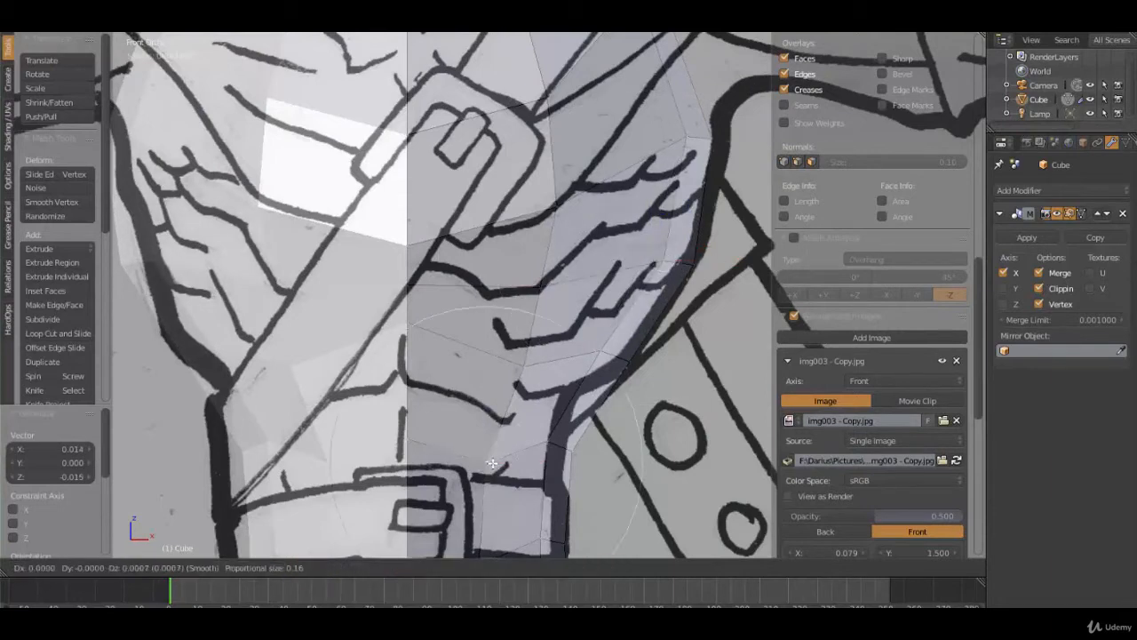
pyautogui.scroll(1, 492, 436)
pyautogui.click(491, 436)
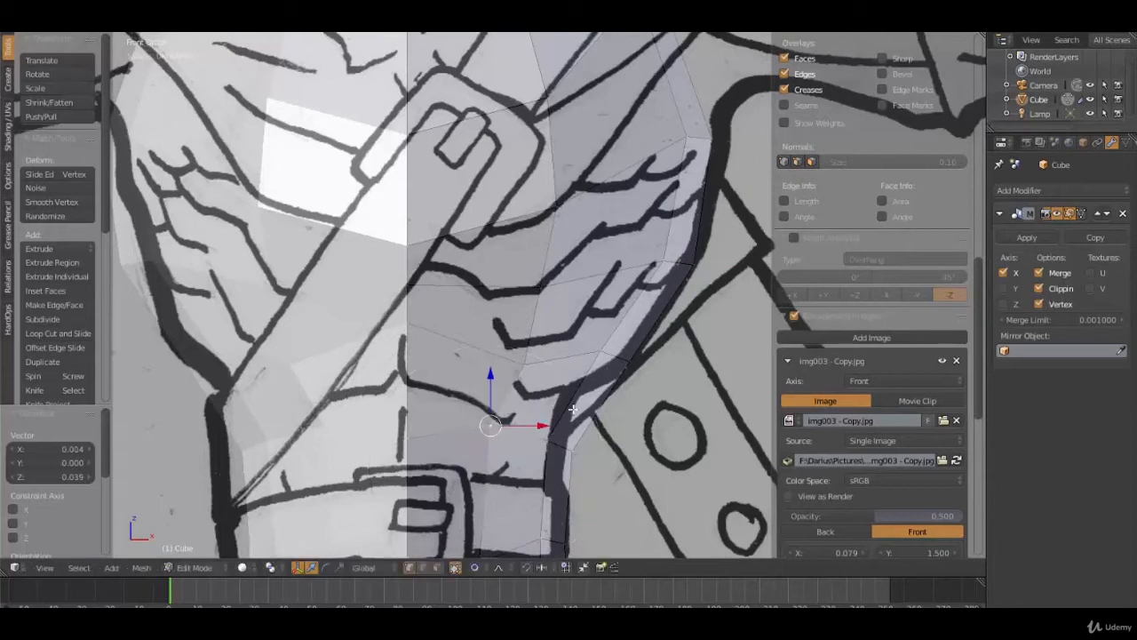
pyautogui.rightClick(573, 409)
pyautogui.hotkey('ctrl', 'r')
pyautogui.click(573, 409)
pyautogui.click(573, 409)
pyautogui.rightClick(590, 391)
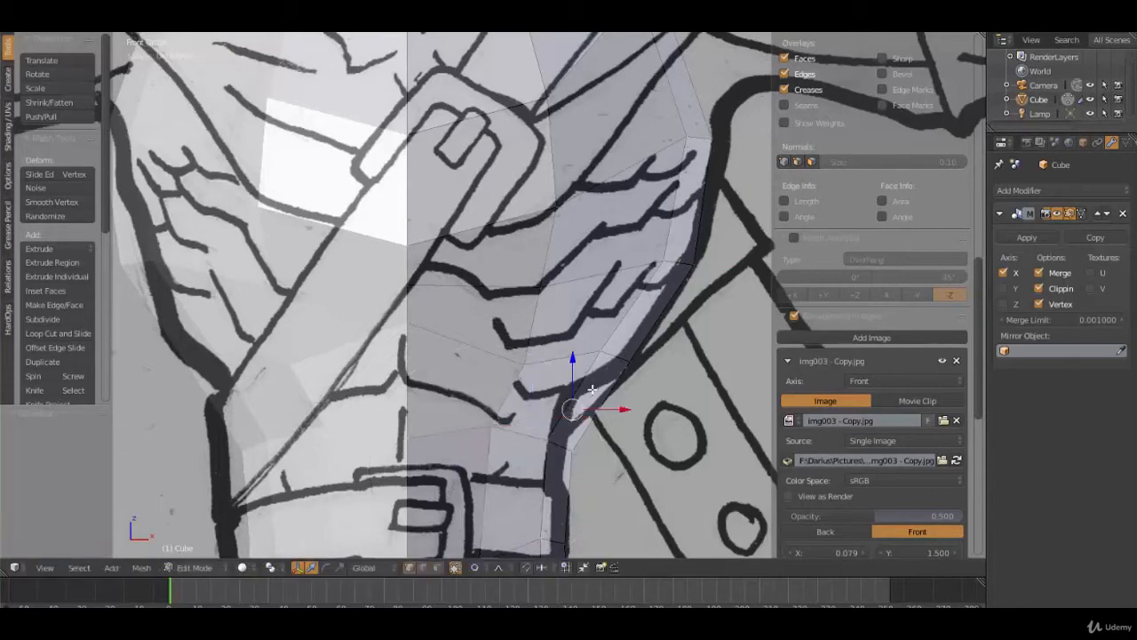
pyautogui.hotkey('ctrl', 'z')
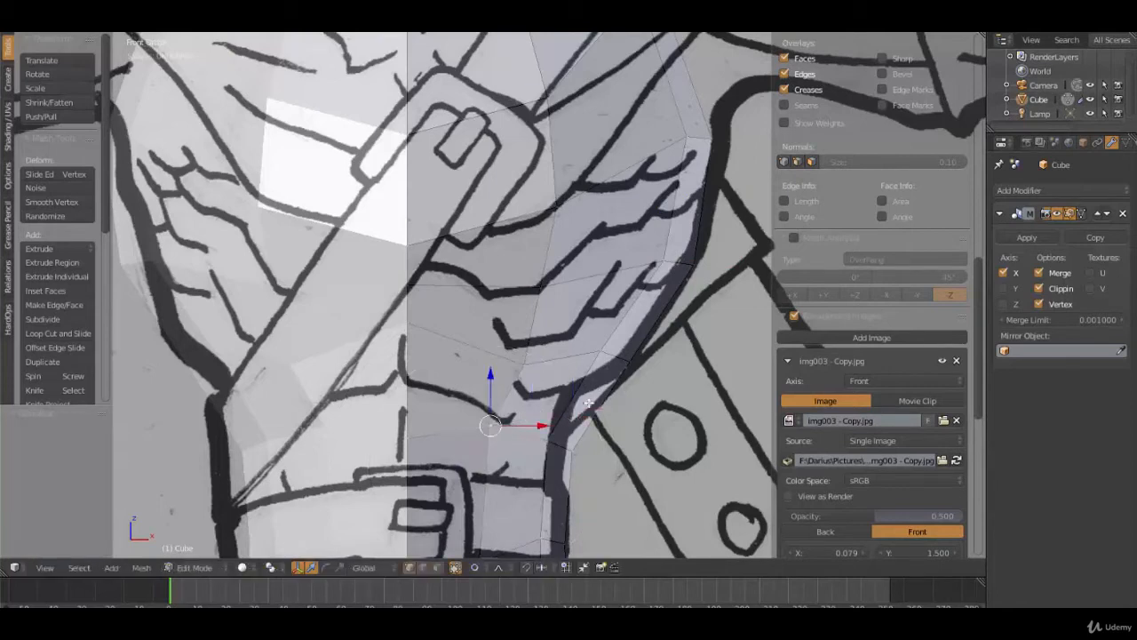
# Step: Add a horizontal loop cut between the ribcage's lower edge and the belt, and move its outer vertex inward to the drawn outline
pyautogui.hotkey('ctrl', 'r')
pyautogui.click(590, 384)
pyautogui.rightClick(590, 384)
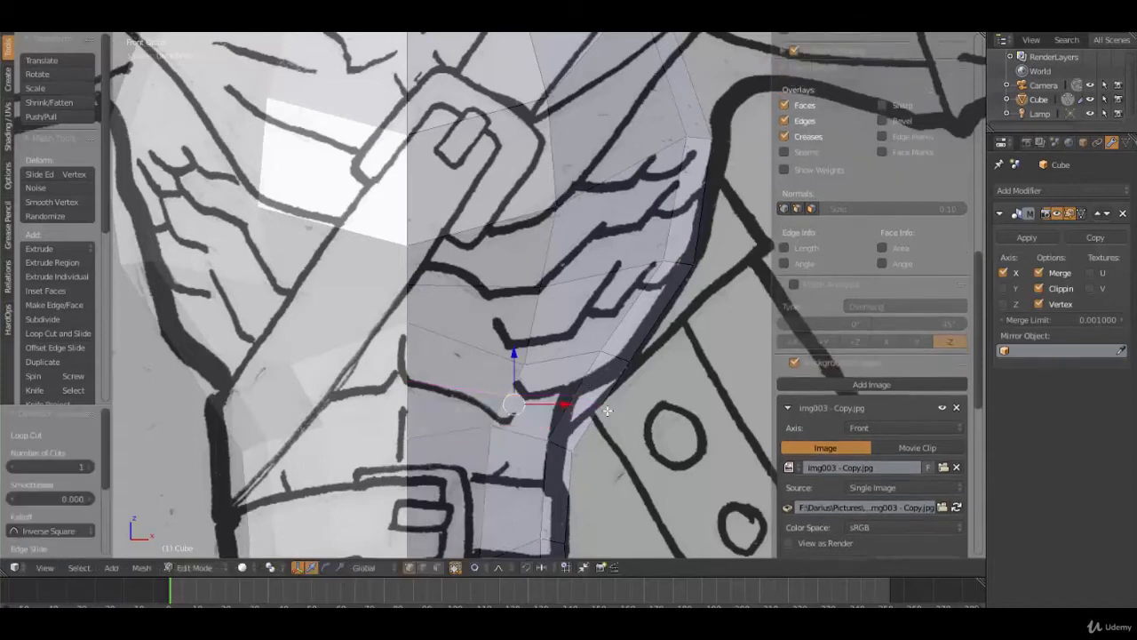
pyautogui.press('g')
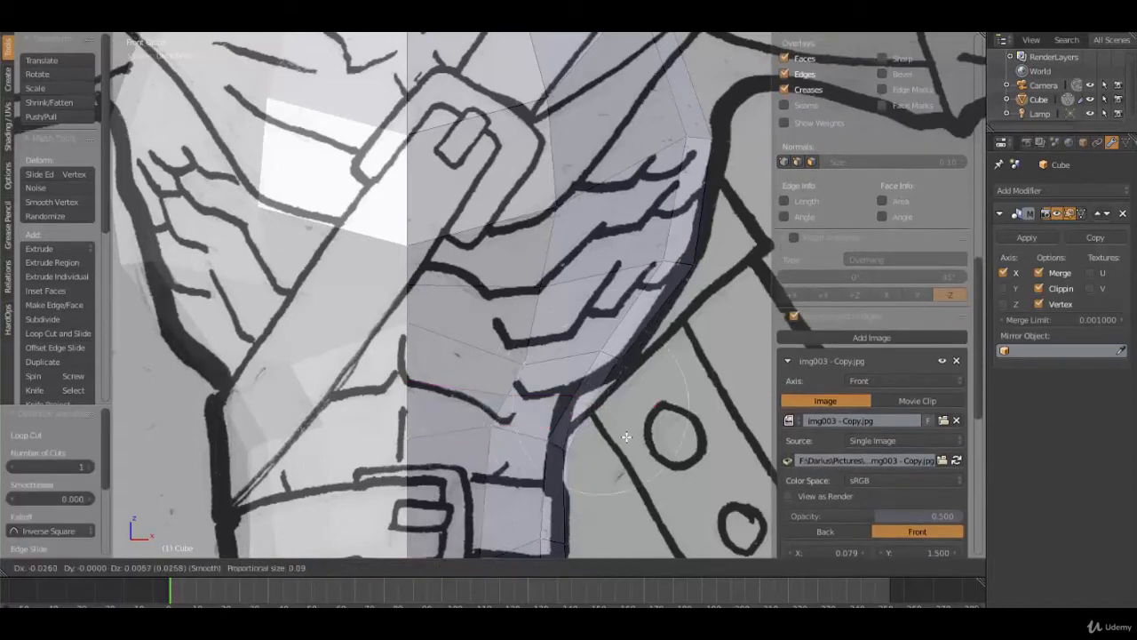
# Step: Pull the vertices at the side of the waist onto the front reference outline using smooth proportional editing, then deselect everything
pyautogui.click(604, 418)
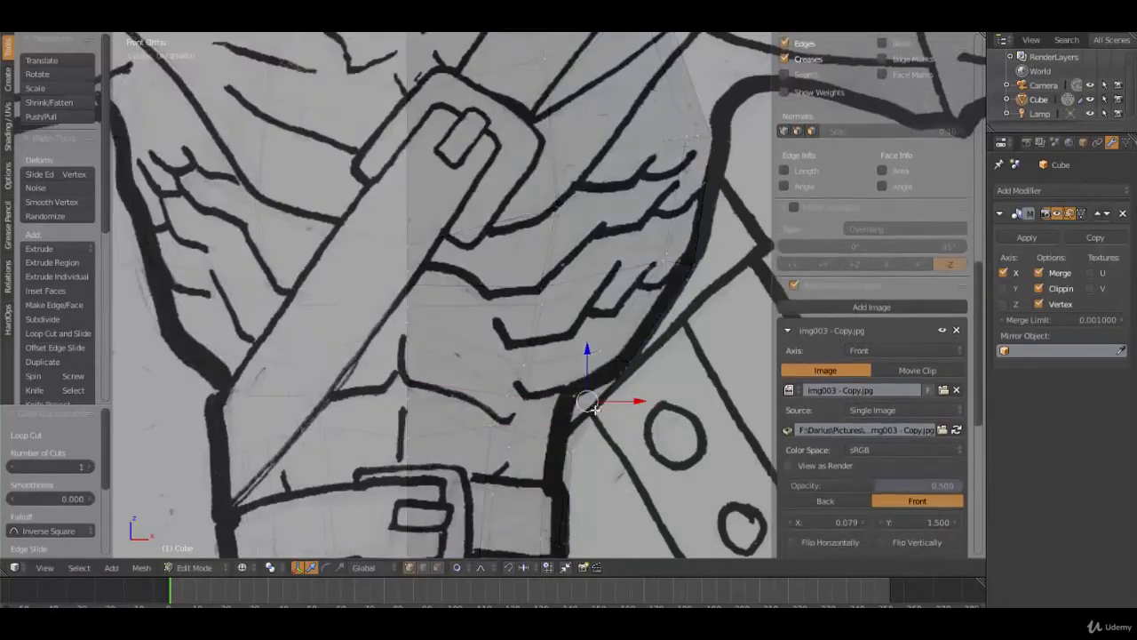
pyautogui.press('z')
pyautogui.press('g')
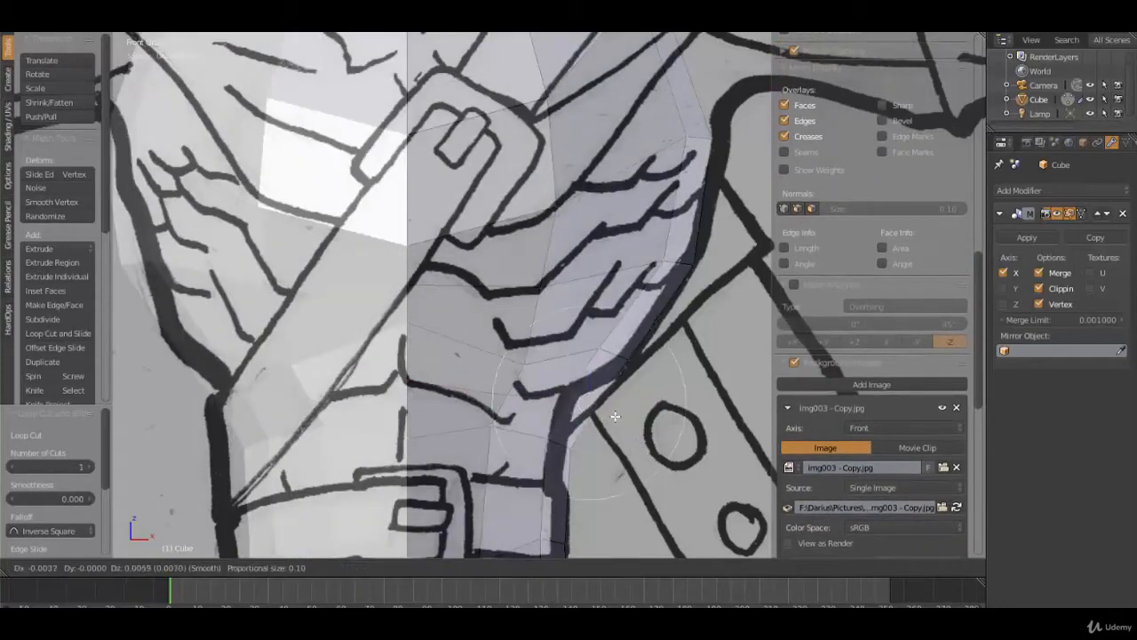
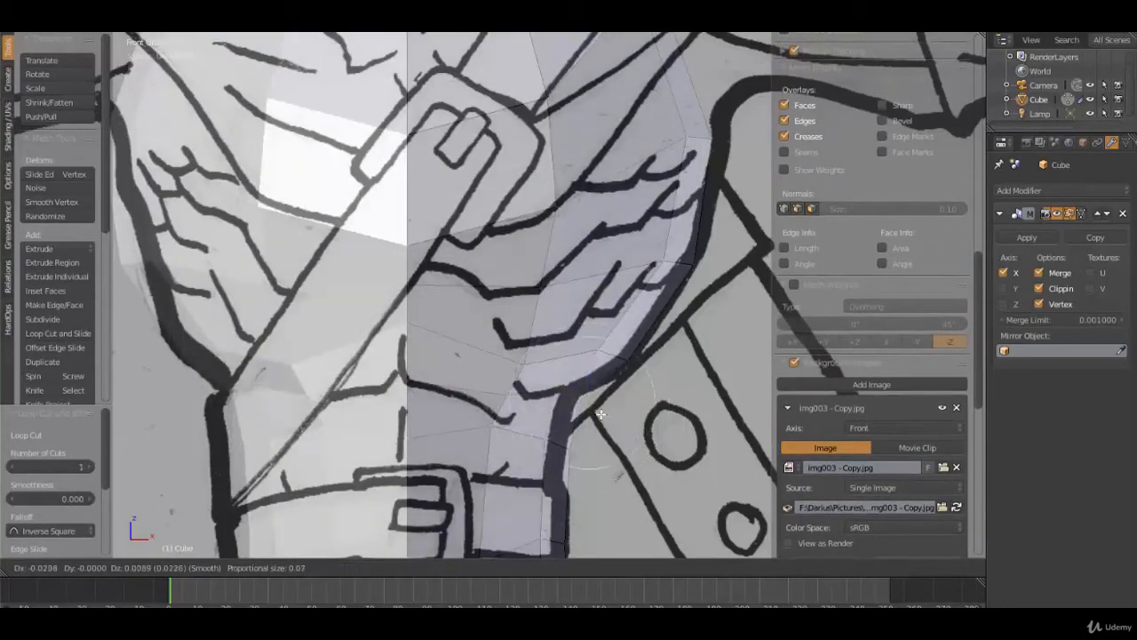
pyautogui.click(601, 415)
pyautogui.scroll(-5, 601, 414)
pyautogui.press('a')
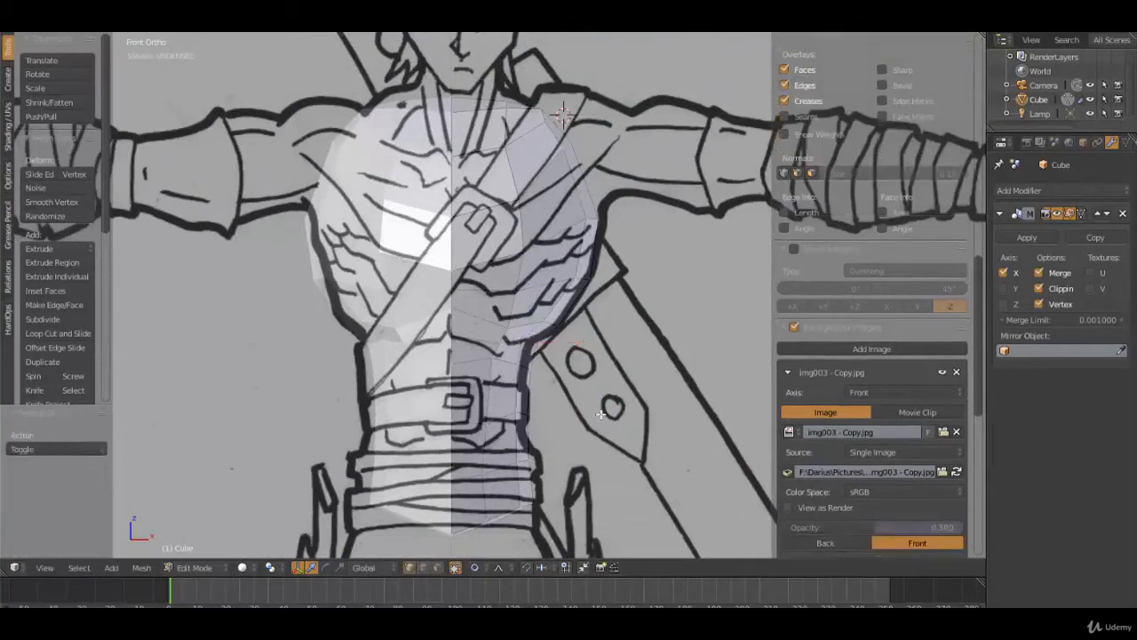
# Step: Examine the torso in object mode from an angle and against the side reference image in right orthographic view
pyautogui.press('Tab')
pyautogui.moveTo(599, 415); pyautogui.dragTo(452, 415, button='middle')
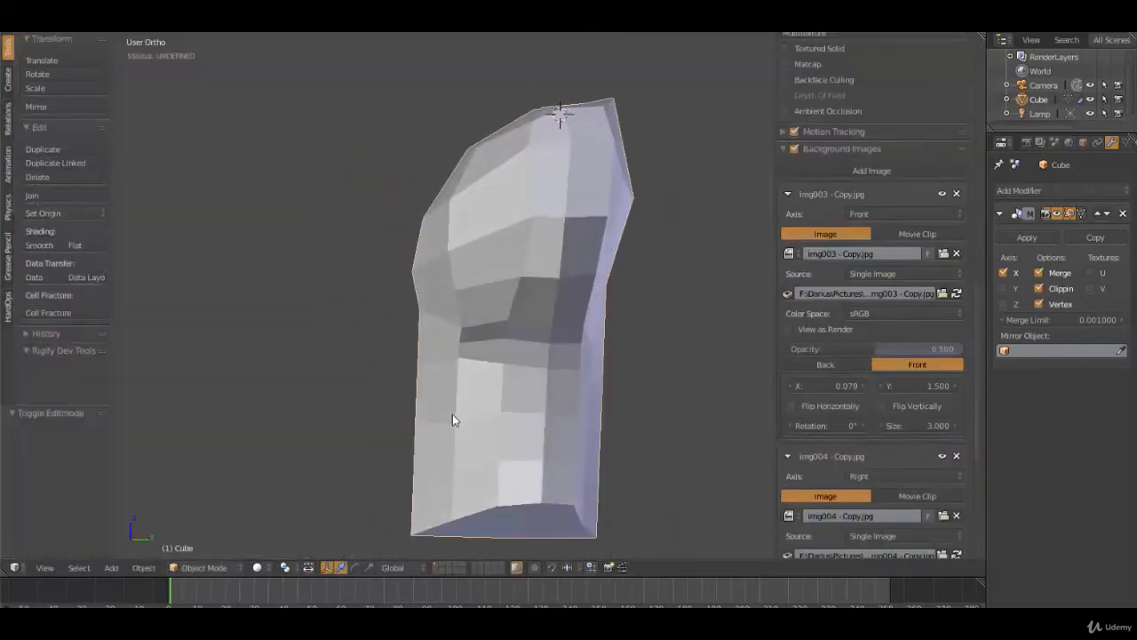
pyautogui.press('KP_3')
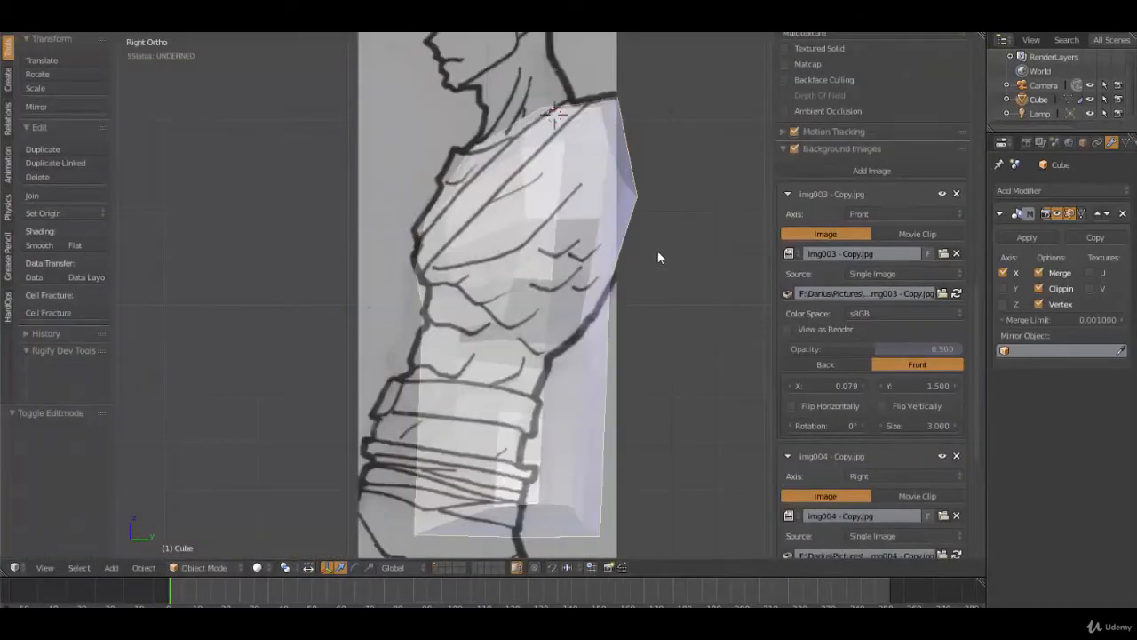
pyautogui.moveTo(658, 252); pyautogui.dragTo(591, 295, button='middle')
pyautogui.press('KP_3')
pyautogui.scroll(1, 609, 186)
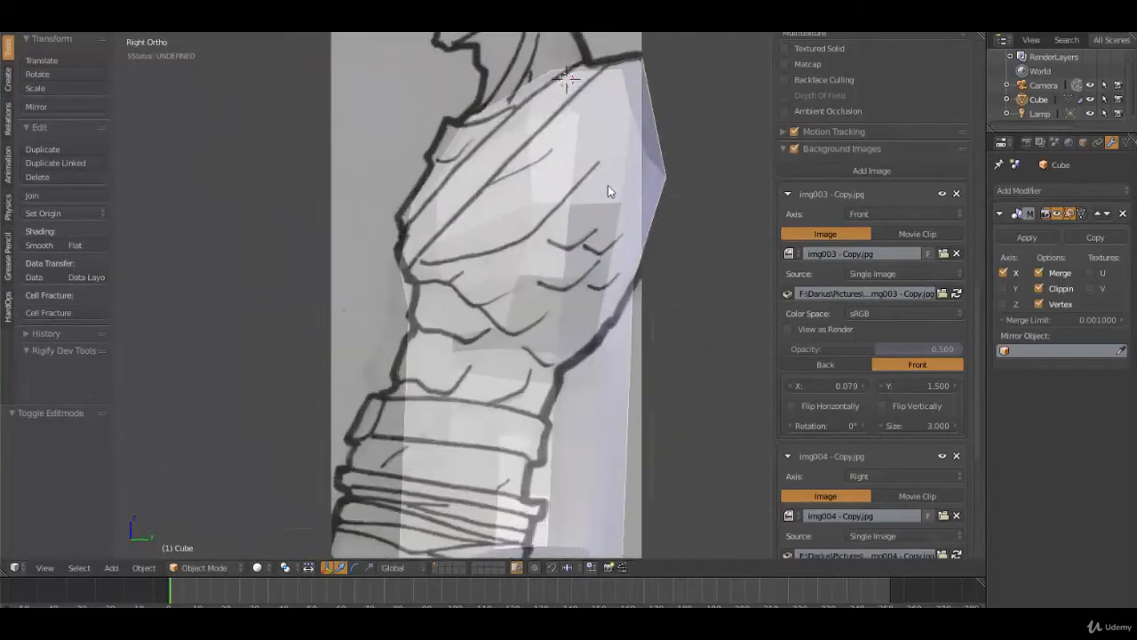
pyautogui.scroll(1, 609, 186)
pyautogui.scroll(-1, 640, 342)
# Step: Shift the lower waist face loops about 0.064 toward the front along Y and scale them to about 0.693 along Y
pyautogui.press('Tab')
pyautogui.moveTo(584, 404)
pyautogui.keyDown('shift'); pyautogui.mouseDown(button='middle')
pyautogui.moveTo(585, 350)
pyautogui.moveTo(565, 333)
pyautogui.mouseUp(button='middle'); pyautogui.keyUp('shift')
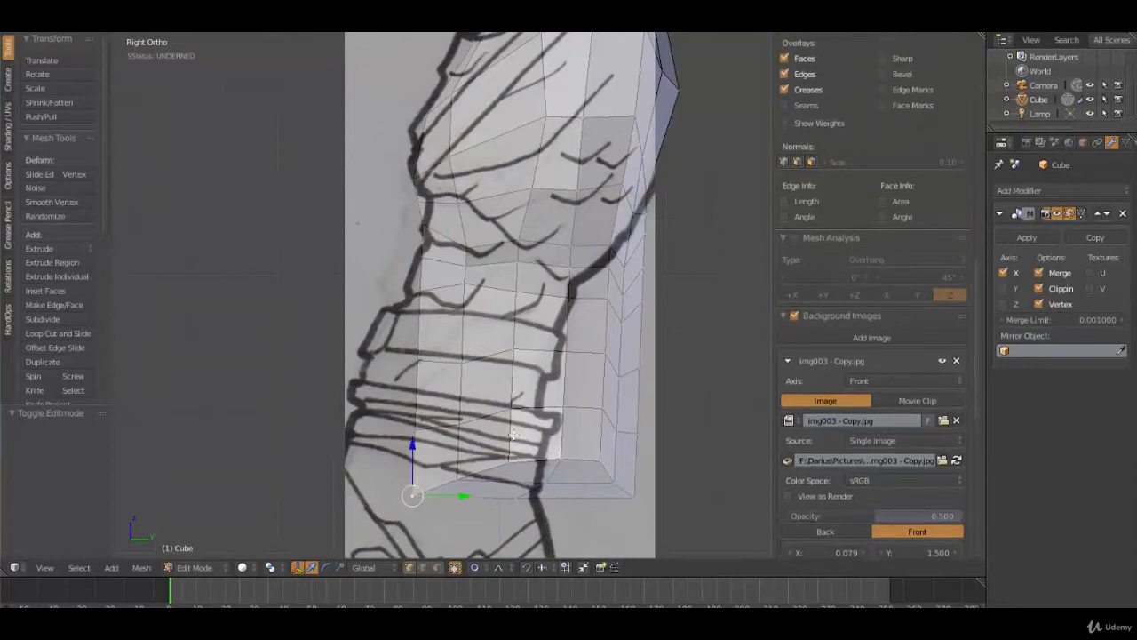
pyautogui.keyDown('alt'); pyautogui.rightClick(545, 405); pyautogui.keyUp('alt')
pyautogui.keyDown('alt'); pyautogui.keyDown('shift'); pyautogui.rightClick(541, 350); pyautogui.keyUp('shift'); pyautogui.keyUp('alt')
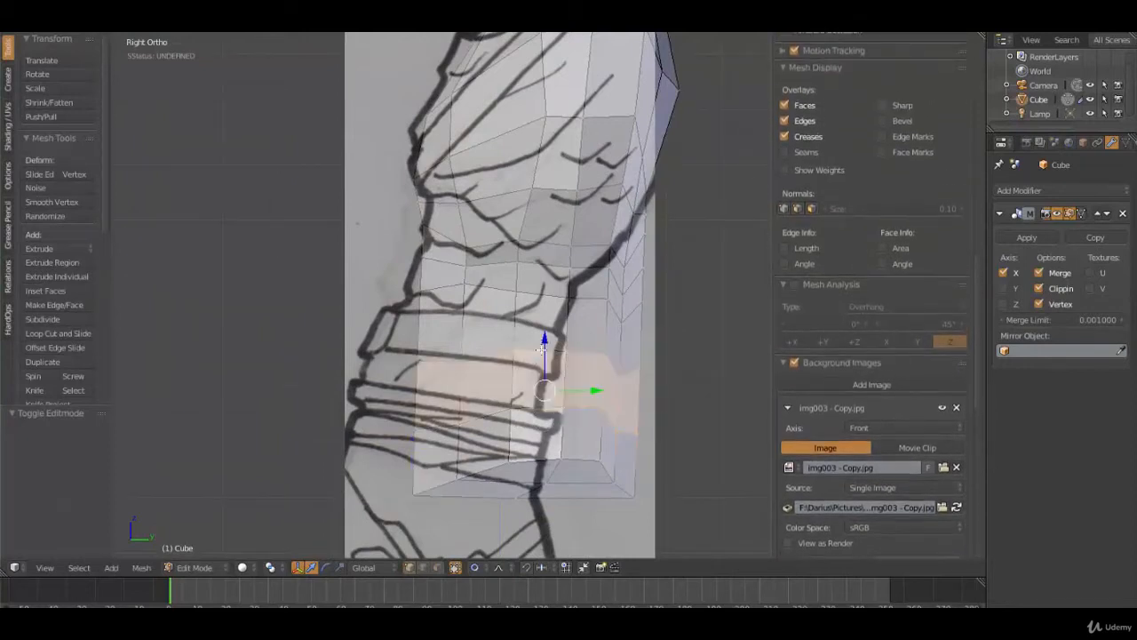
pyautogui.press('g')
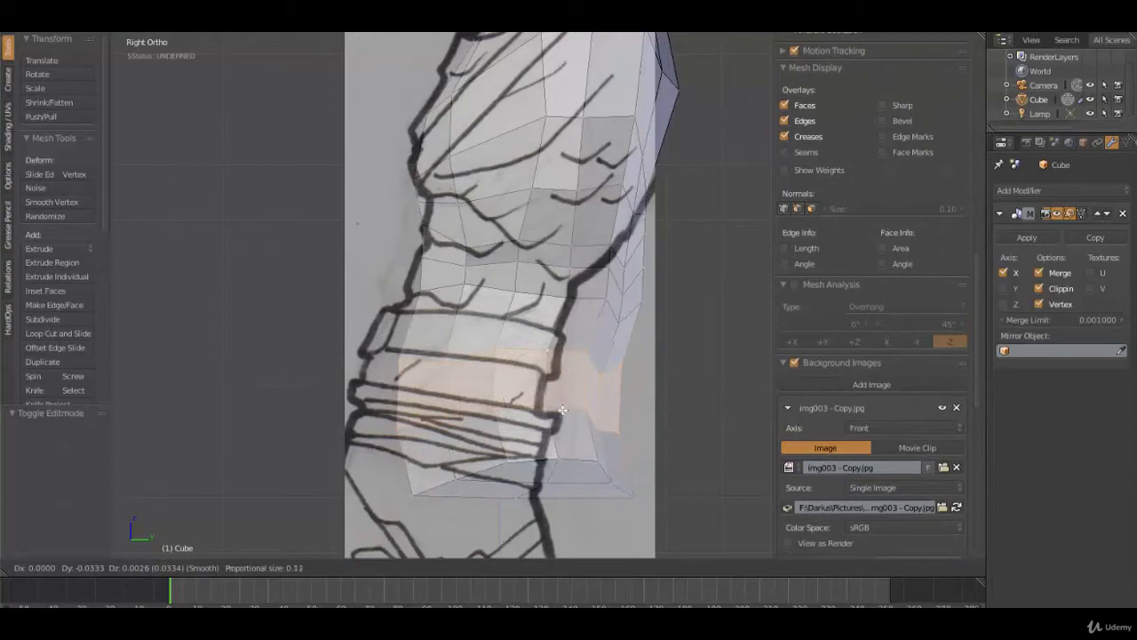
pyautogui.click(546, 411)
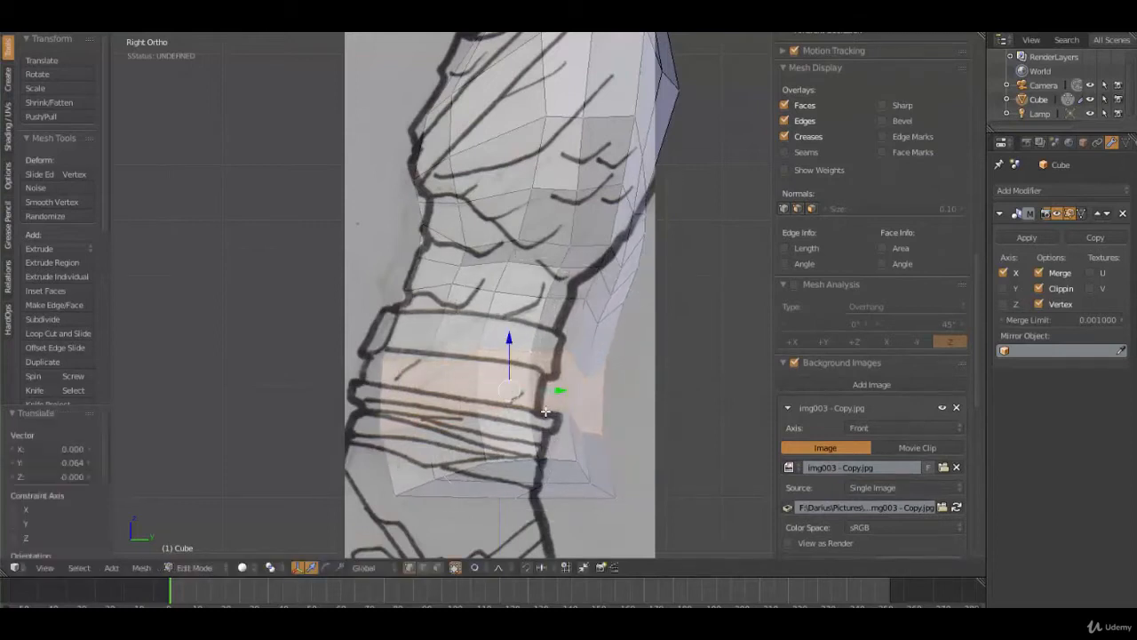
pyautogui.press('s')
pyautogui.press('y')
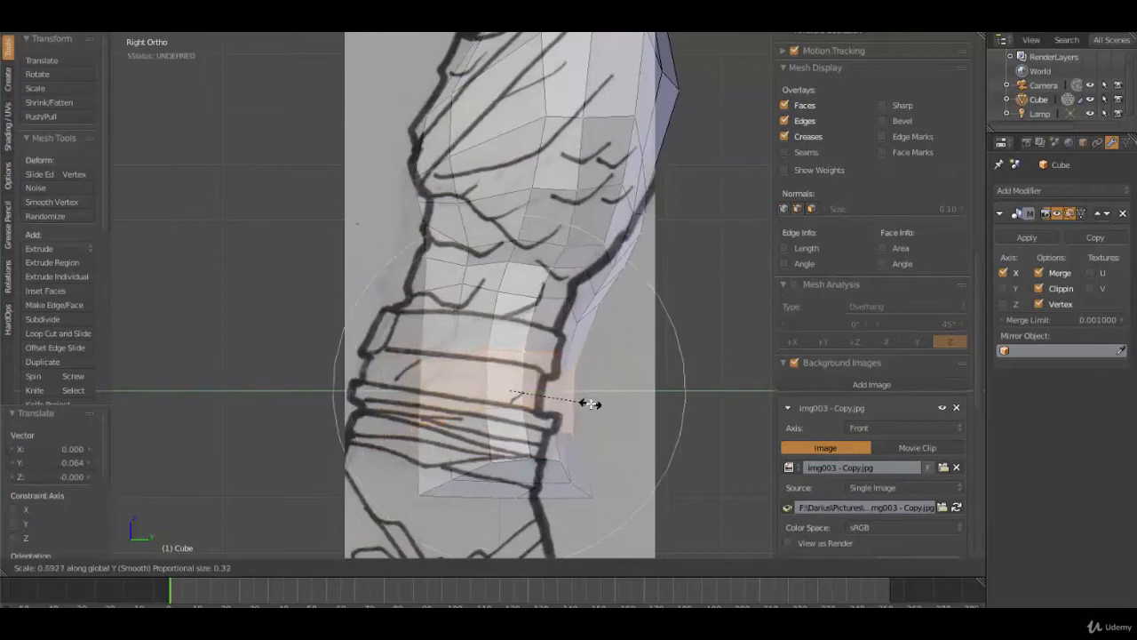
pyautogui.click(590, 403)
# Step: Extend the waist selection to the bottom face loop, move it about 0.053 forward along Y, and deselect all
pyautogui.keyDown('alt'); pyautogui.keyDown('shift'); pyautogui.click(604, 499); pyautogui.keyUp('shift'); pyautogui.keyUp('alt')
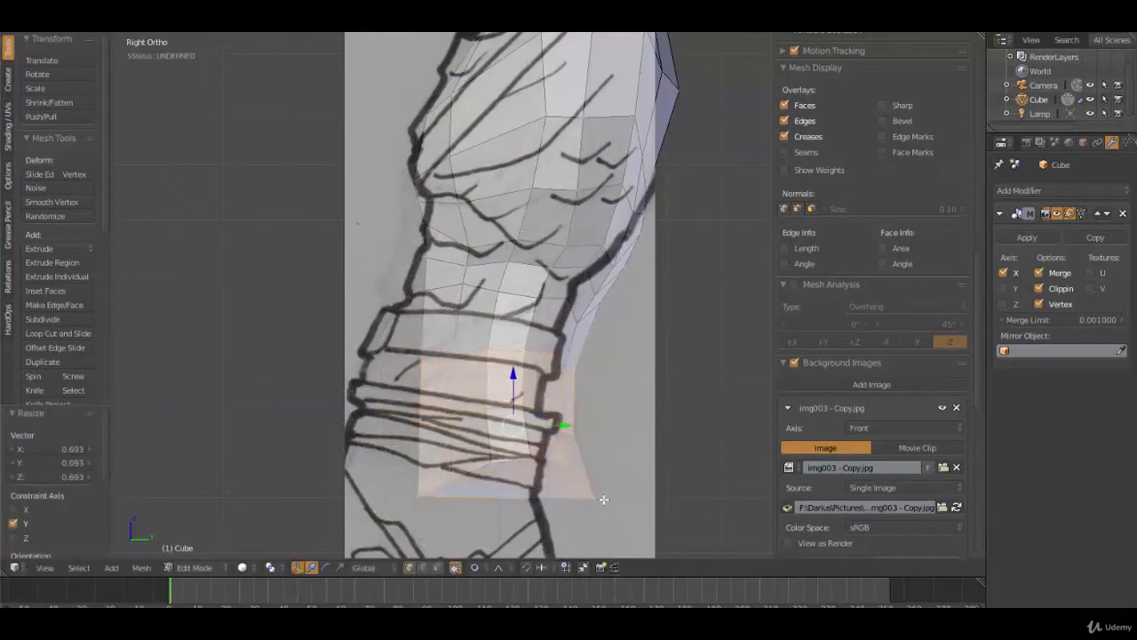
pyautogui.press('g')
pyautogui.press('y')
pyautogui.click(536, 425)
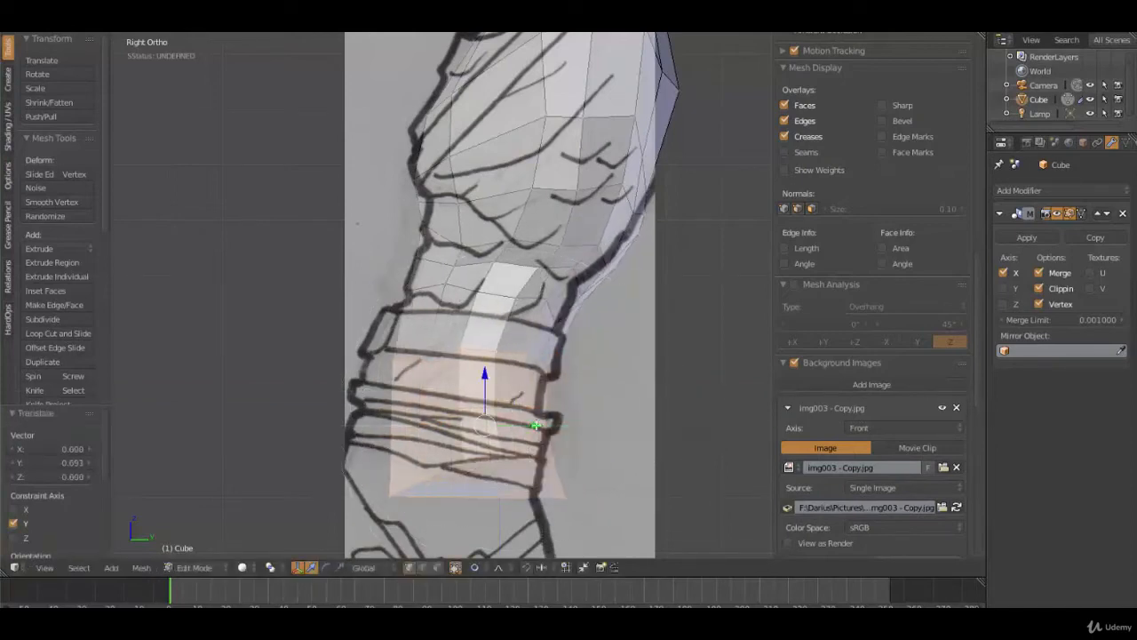
pyautogui.press('a')
pyautogui.scroll(-5, 871, 418)
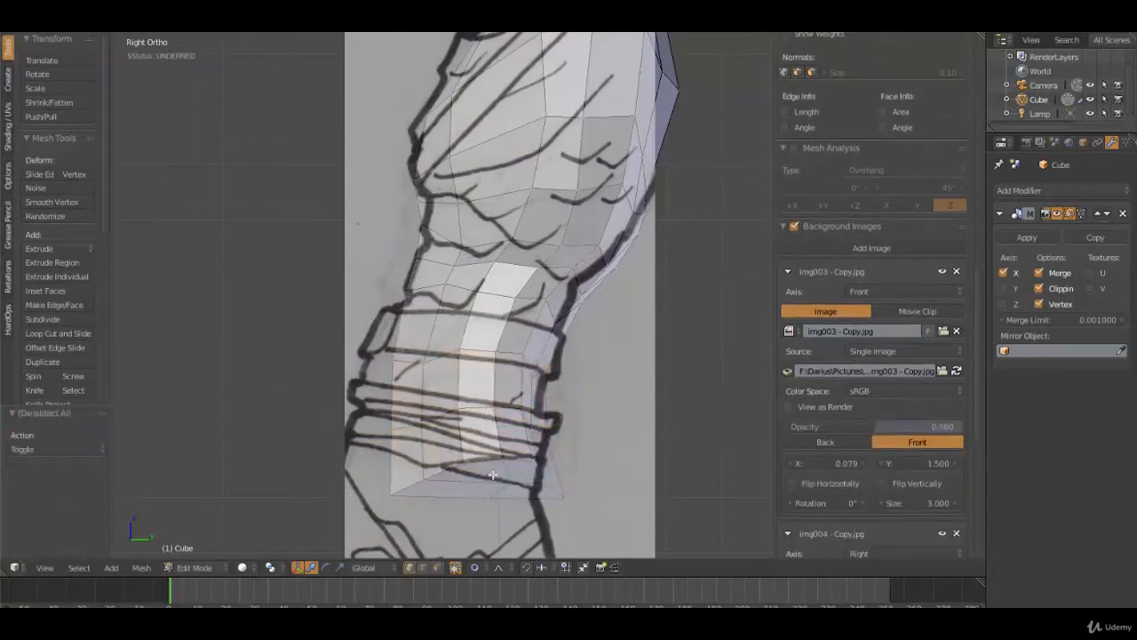
# Step: Select the torso's bottom face loop and shift it about 0.059 forward along Y to follow the side reference
pyautogui.keyDown('alt'); pyautogui.click(398, 478); pyautogui.keyUp('alt')
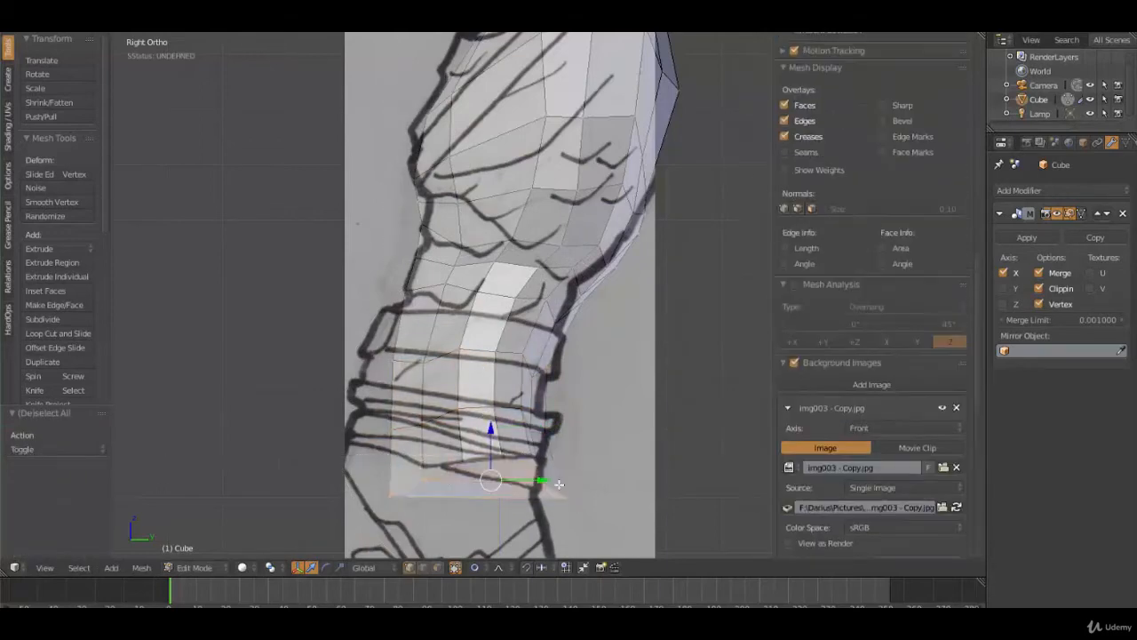
pyautogui.press('g')
pyautogui.press('y')
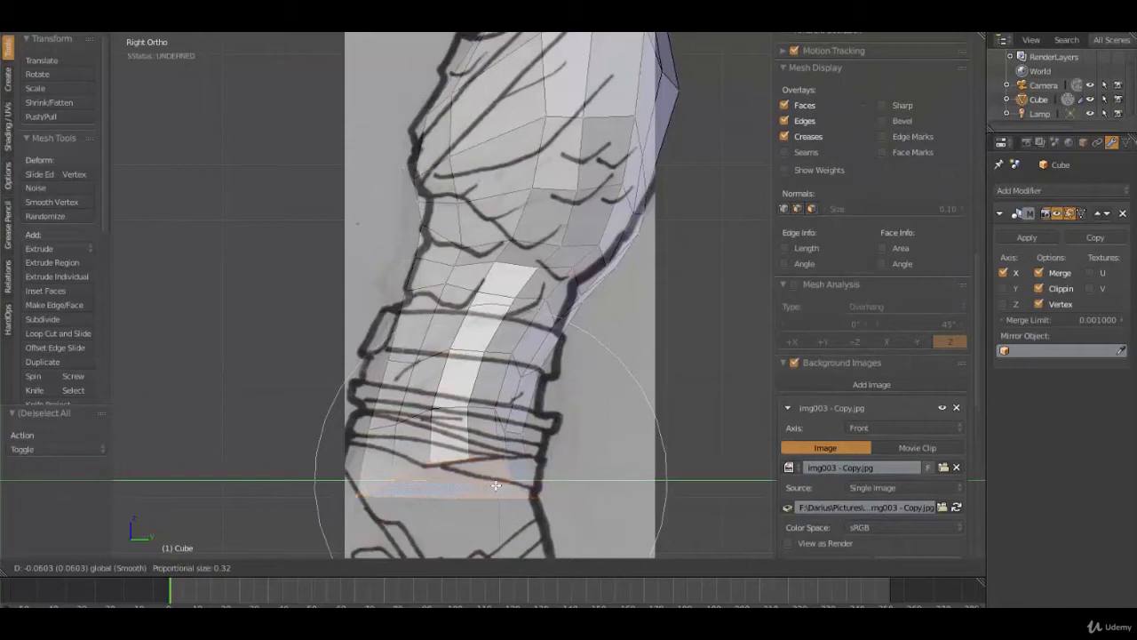
pyautogui.click(495, 485)
# Step: Reposition the vertices around the lower-back bend above the belt to follow the side reference contour
pyautogui.scroll(3, 588, 310)
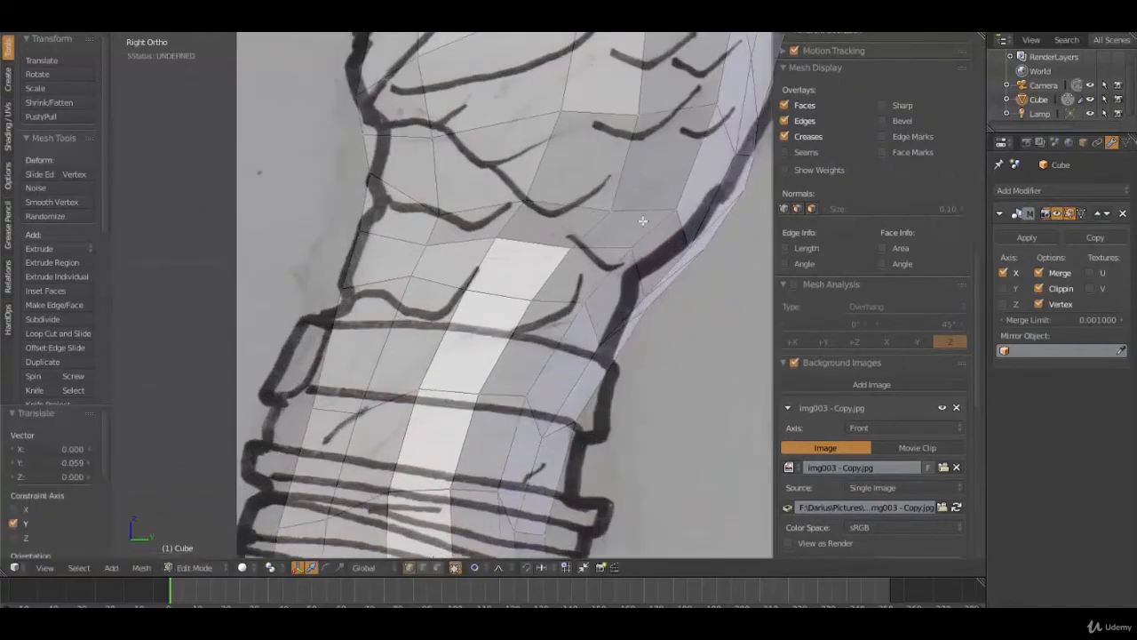
pyautogui.rightClick(613, 200)
pyautogui.press('g')
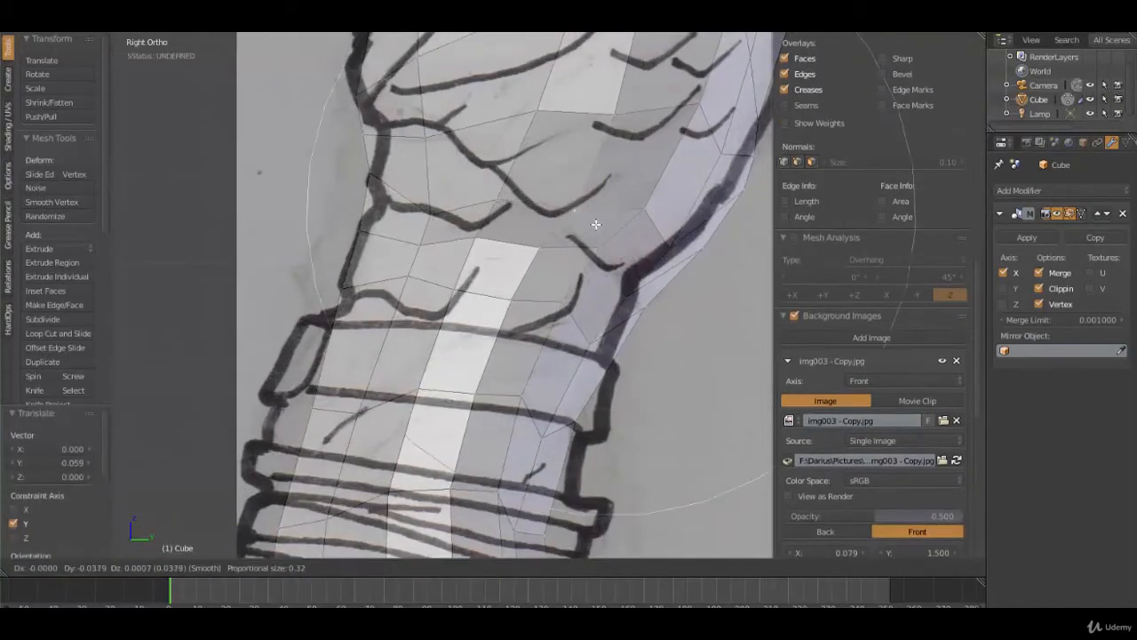
pyautogui.click(657, 219)
pyautogui.press('g')
pyautogui.click(646, 268)
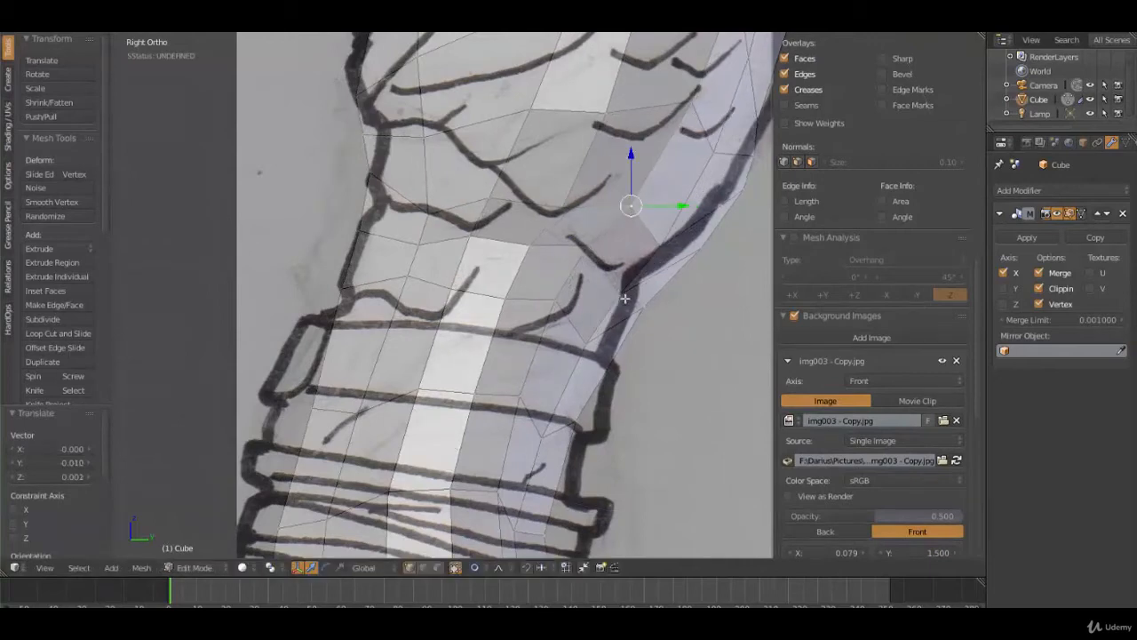
pyautogui.rightClick(624, 298)
pyautogui.press('g')
pyautogui.click(618, 285)
# Step: Move two vertices at the back of the belt toward the back outline, reducing the proportional editing radius
pyautogui.rightClick(574, 431)
pyautogui.press('g')
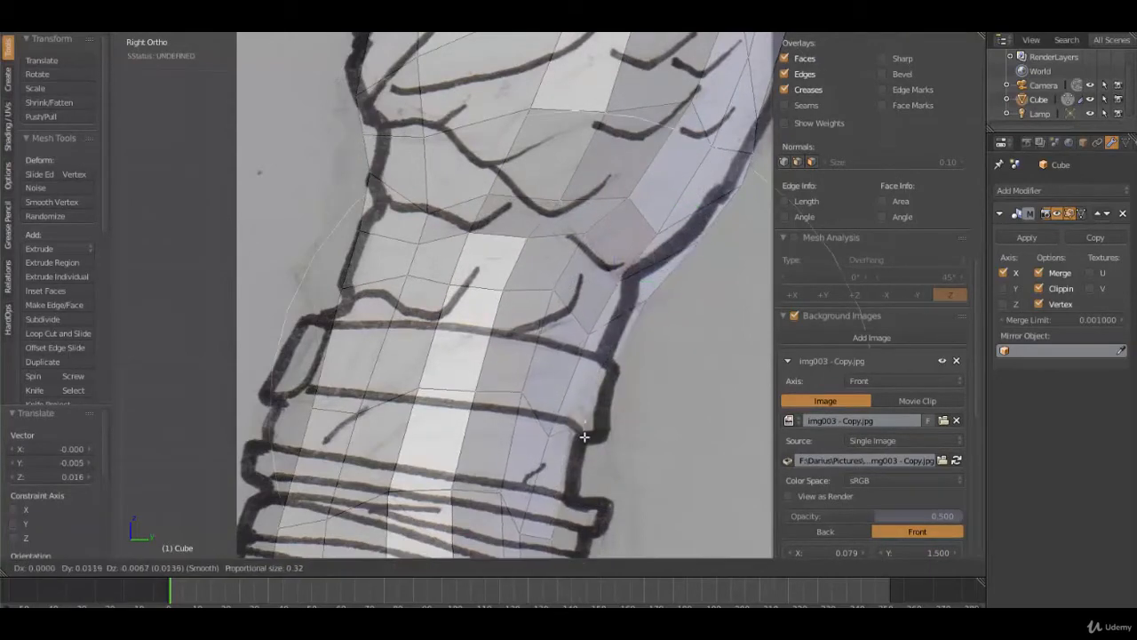
pyautogui.click(584, 437)
pyautogui.rightClick(552, 427)
pyautogui.press('g')
pyautogui.scroll(8, 555, 426)
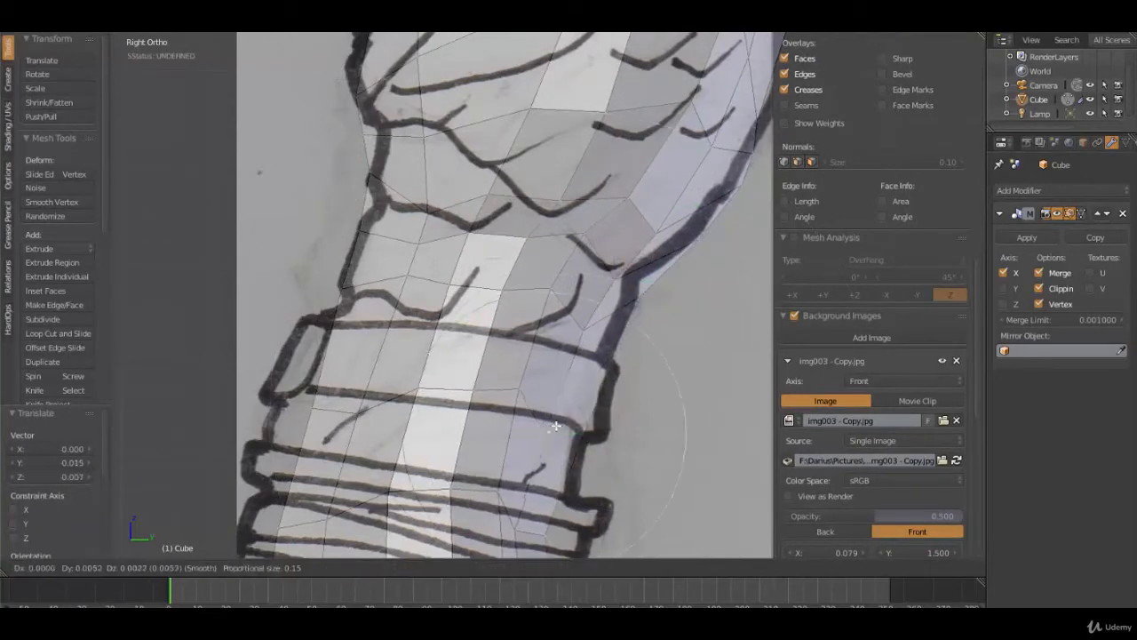
pyautogui.scroll(5, 557, 421)
pyautogui.click(563, 406)
# Step: Move the vertex behind the belt's upper edge and the one at the lower-back bend up and outward toward the outline
pyautogui.rightClick(584, 302)
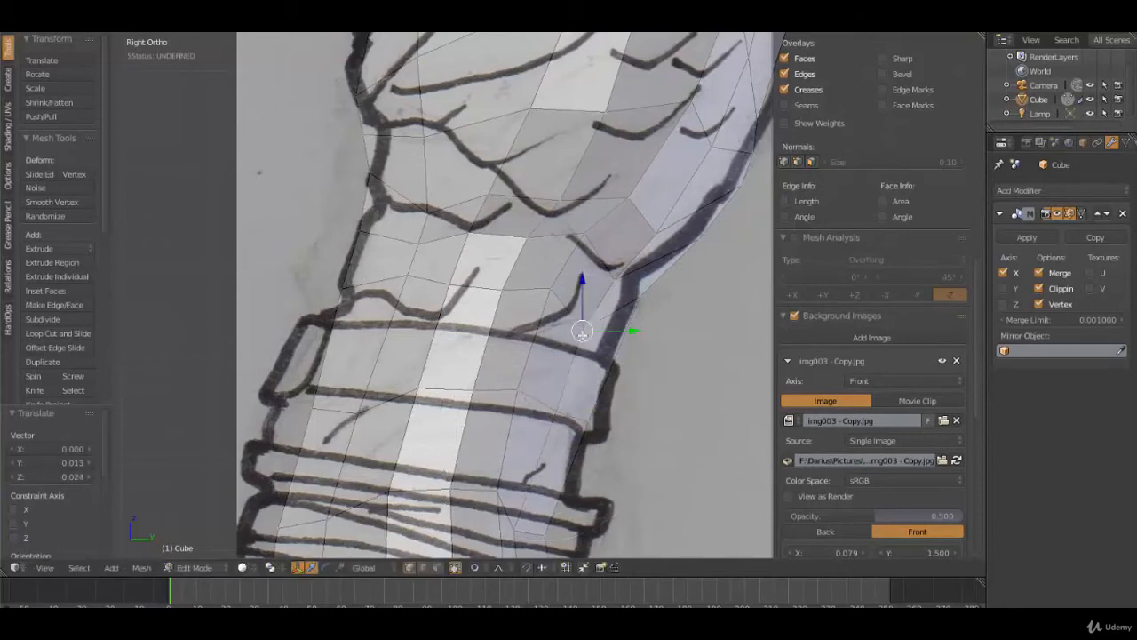
pyautogui.press('g')
pyautogui.click(602, 302)
pyautogui.rightClick(616, 278)
pyautogui.press('g')
pyautogui.click(630, 257)
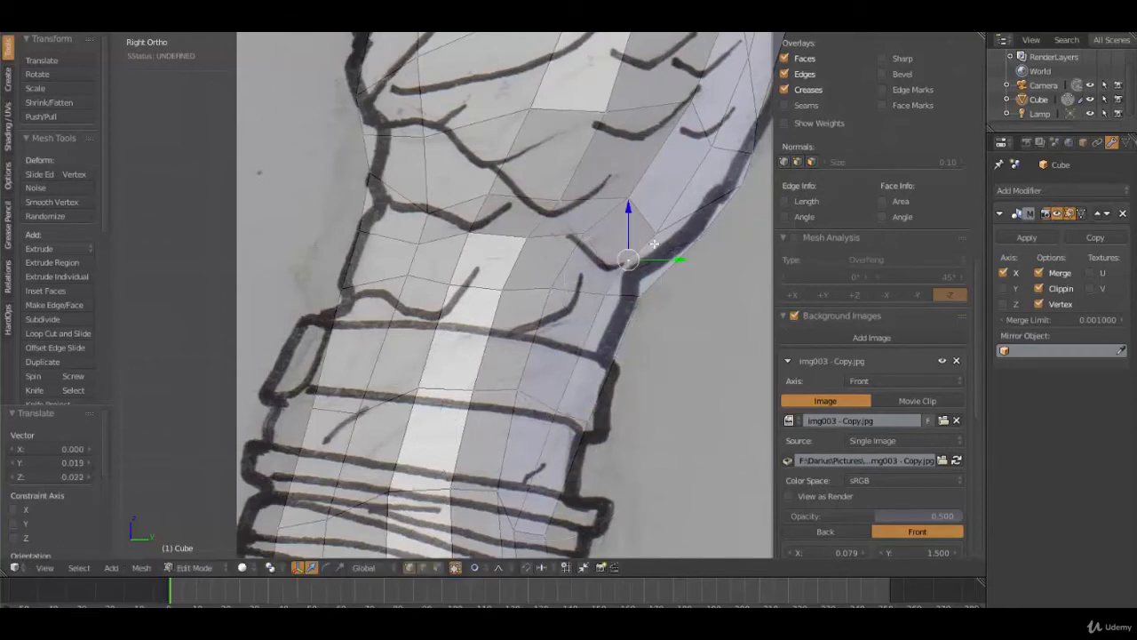
# Step: Move two vertices above the lower-back bend up and outward to follow the reference's back contour
pyautogui.rightClick(659, 229)
pyautogui.press('g')
pyautogui.click(673, 210)
pyautogui.rightClick(728, 143)
pyautogui.press('g')
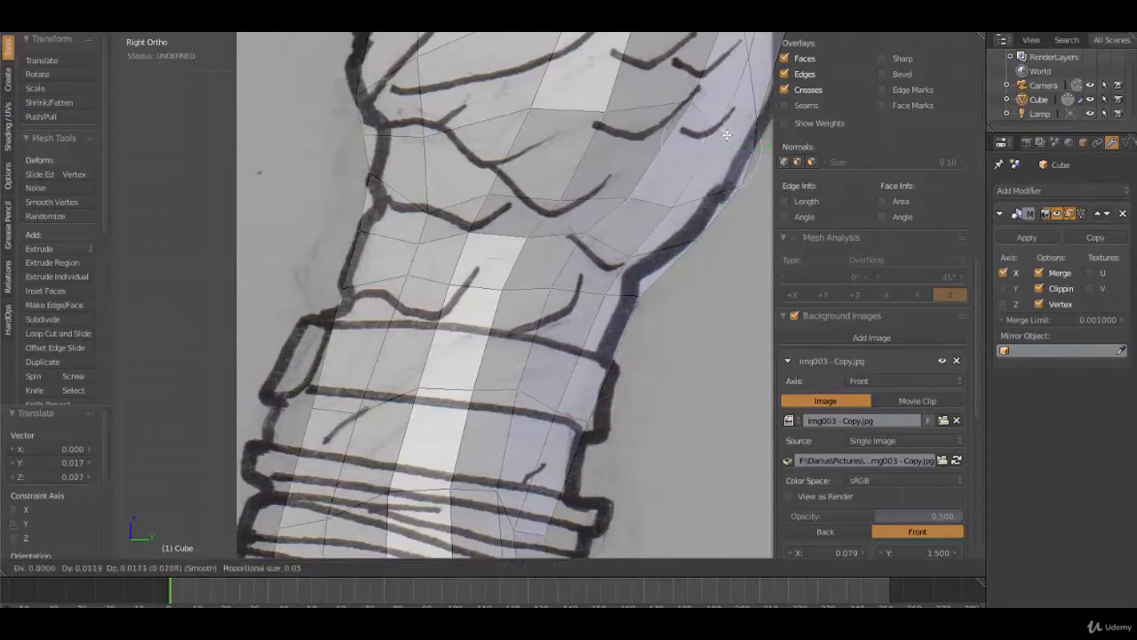
pyautogui.click(724, 139)
# Step: Pull two vertices at the back of the waist wraps up and outward toward the reference's back outline
pyautogui.keyDown('shift'); pyautogui.moveTo(574, 491); pyautogui.dragTo(593, 287, button='middle'); pyautogui.keyUp('shift')
pyautogui.rightClick(562, 328)
pyautogui.press('g')
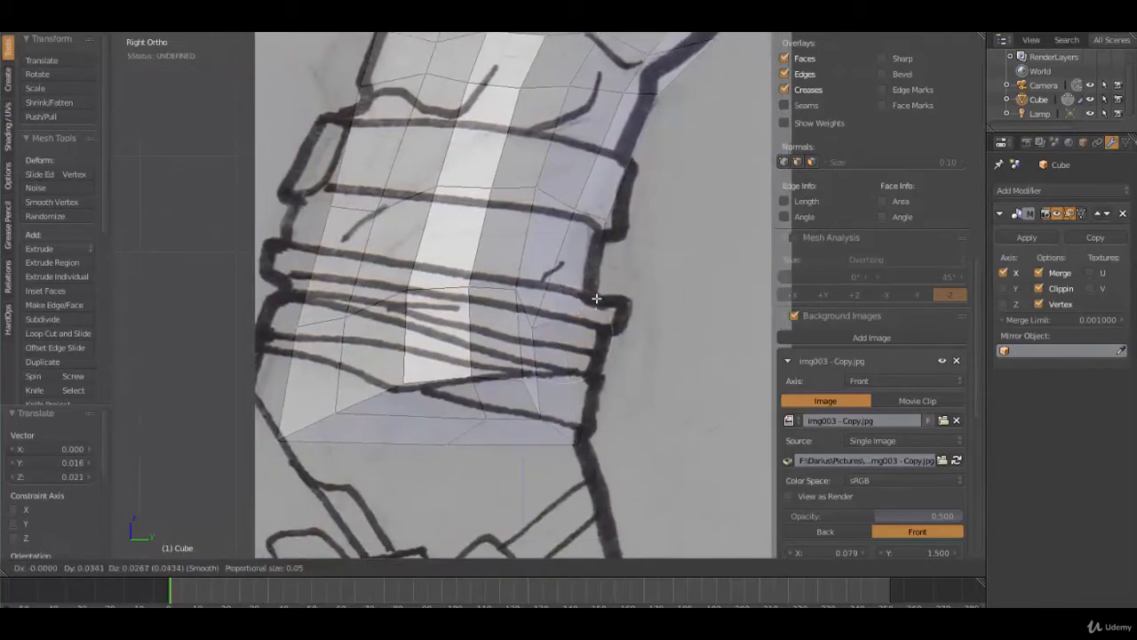
pyautogui.click(598, 302)
pyautogui.rightClick(532, 326)
pyautogui.press('g')
pyautogui.click(559, 312)
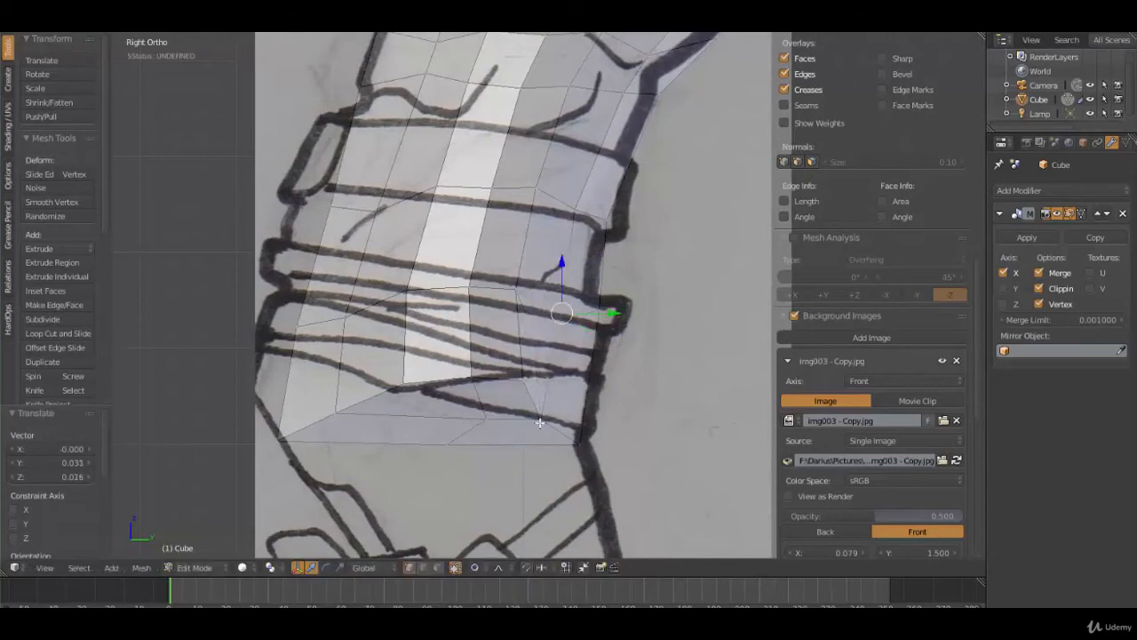
# Step: Adjust one vertex near the back and one near the front of the torso's bottom edge
pyautogui.rightClick(539, 423)
pyautogui.press('g')
pyautogui.click(533, 416)
pyautogui.rightClick(350, 417)
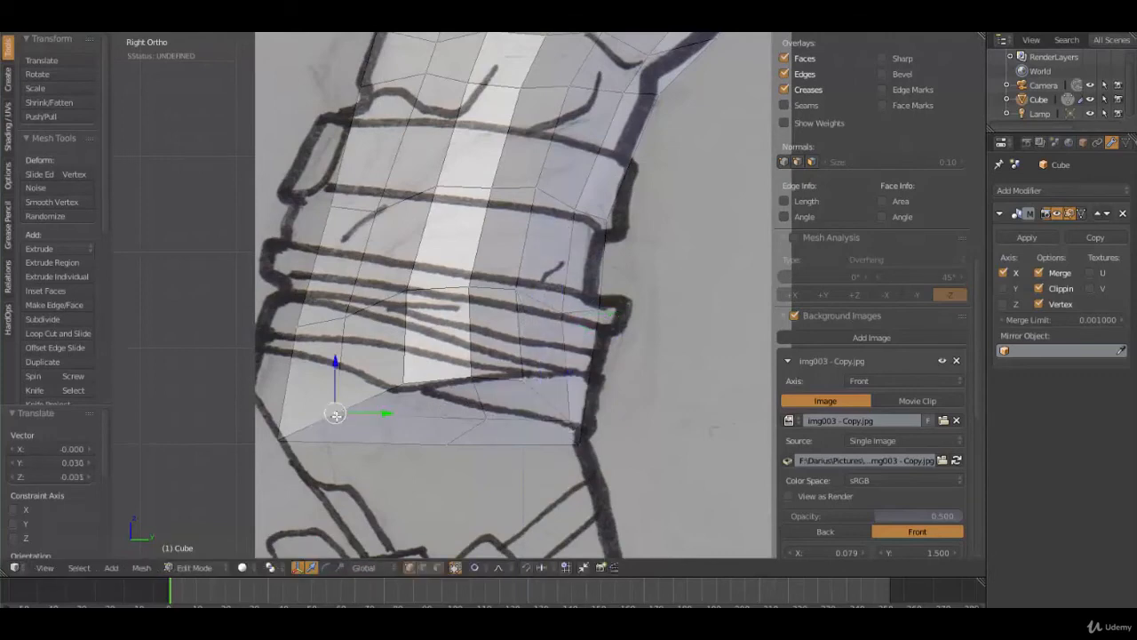
pyautogui.press('g')
pyautogui.click(347, 413)
# Step: Nudge the vertex at the back edge of the waist wraps into line with the side reference
pyautogui.scroll(-3, 441, 303)
pyautogui.keyDown('shift'); pyautogui.moveTo(561, 269); pyautogui.dragTo(548, 358, button='middle'); pyautogui.keyUp('shift')
pyautogui.press('g')
pyautogui.click(543, 411)
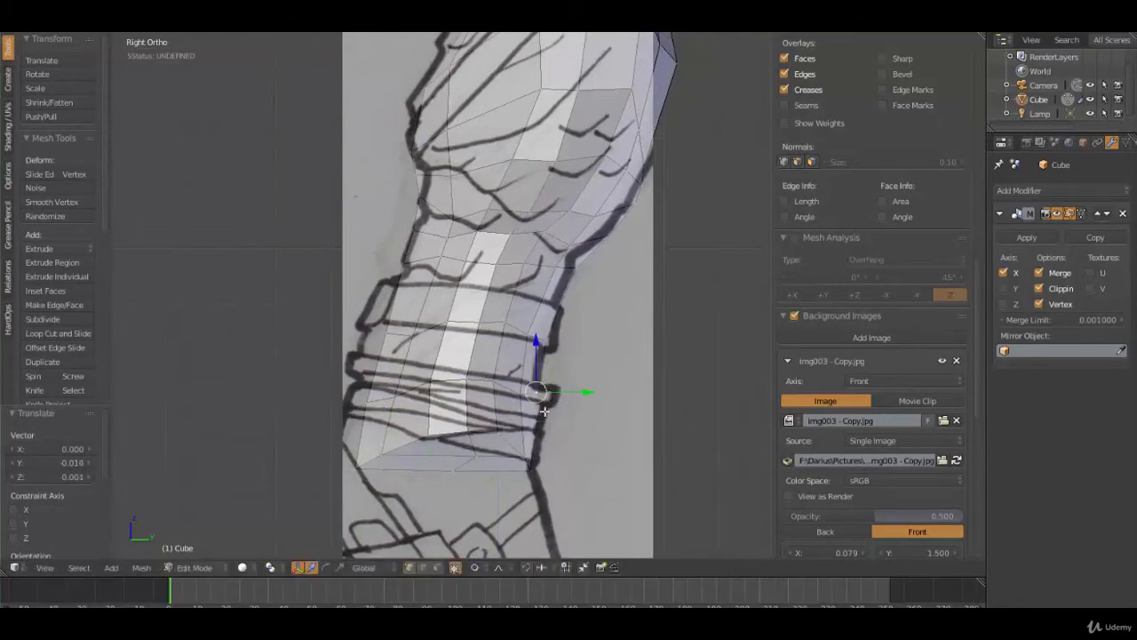
# Step: Move the front vertex just below the belt onto the front outline, adjusting the proportional editing radius
pyautogui.rightClick(391, 337)
pyautogui.press('g')
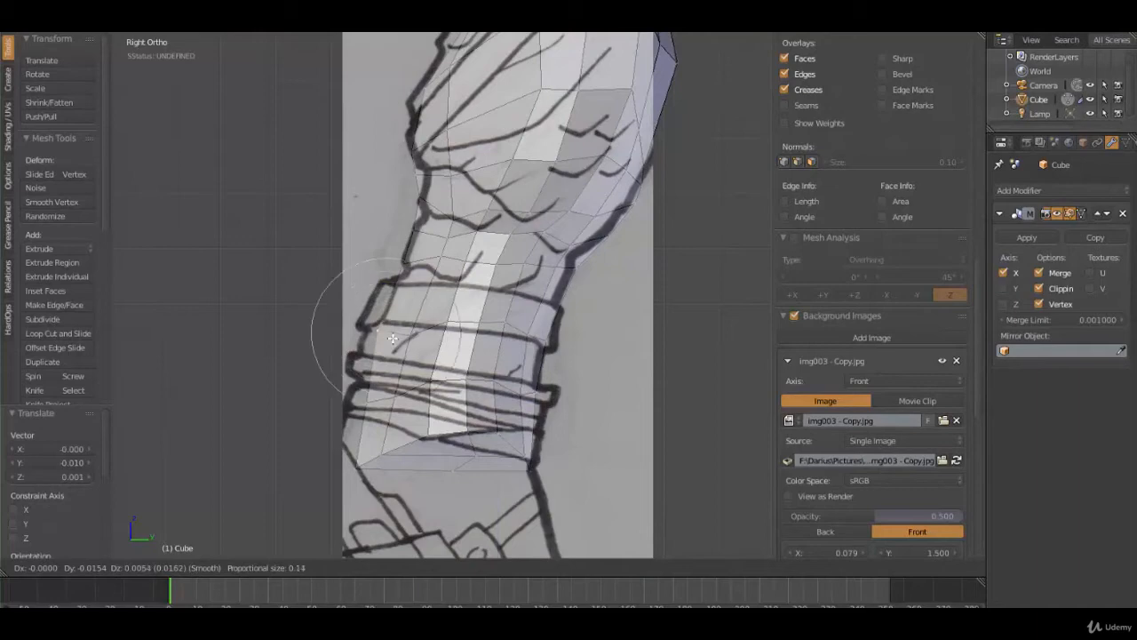
pyautogui.click(393, 339)
pyautogui.press('g')
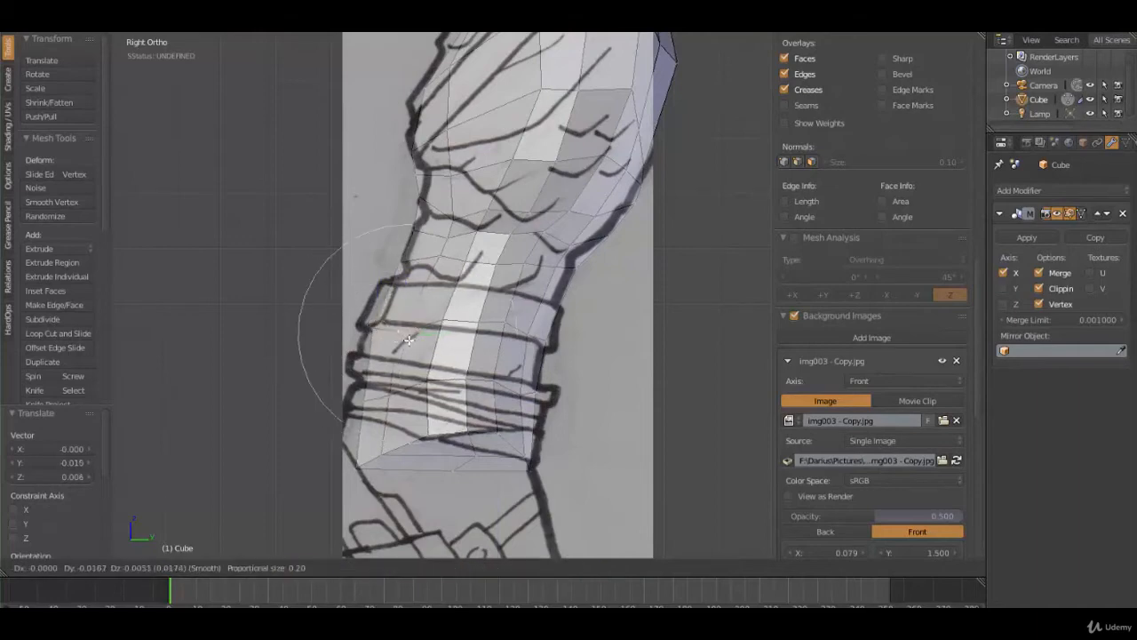
pyautogui.click(391, 336)
pyautogui.press('g')
pyautogui.scroll(1, 383, 333)
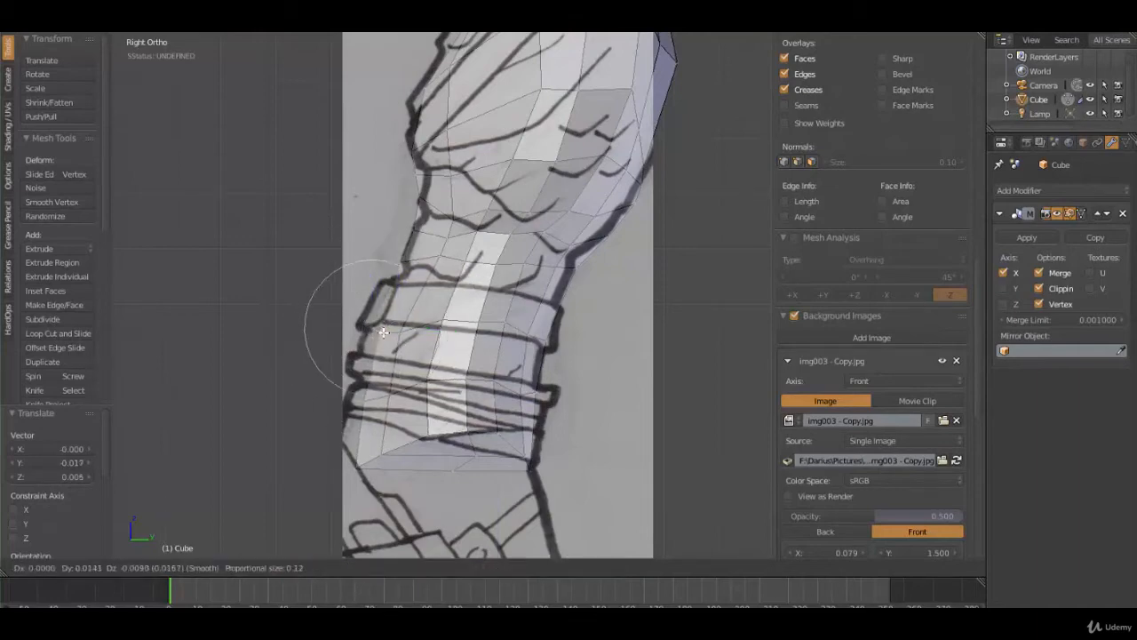
pyautogui.click(382, 335)
# Step: Move the front vertex at the waist wraps and the bottom front corner vertex onto the reference's front outline
pyautogui.rightClick(371, 402)
pyautogui.press('g')
pyautogui.scroll(-2, 361, 399)
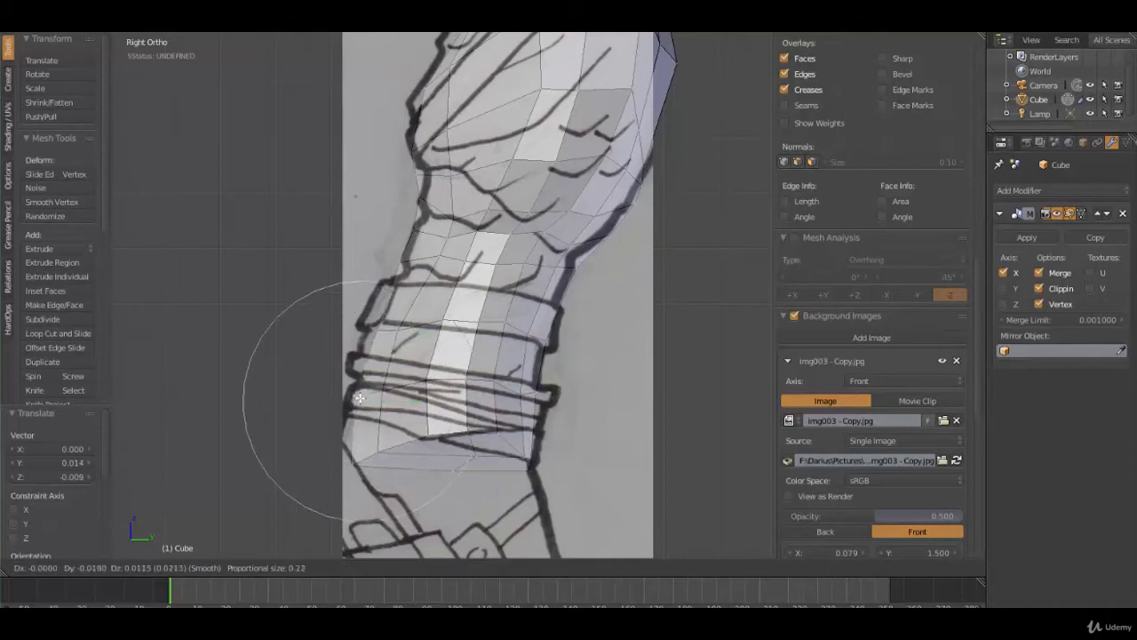
pyautogui.click(358, 397)
pyautogui.rightClick(359, 454)
pyautogui.press('g')
pyautogui.scroll(-4, 360, 454)
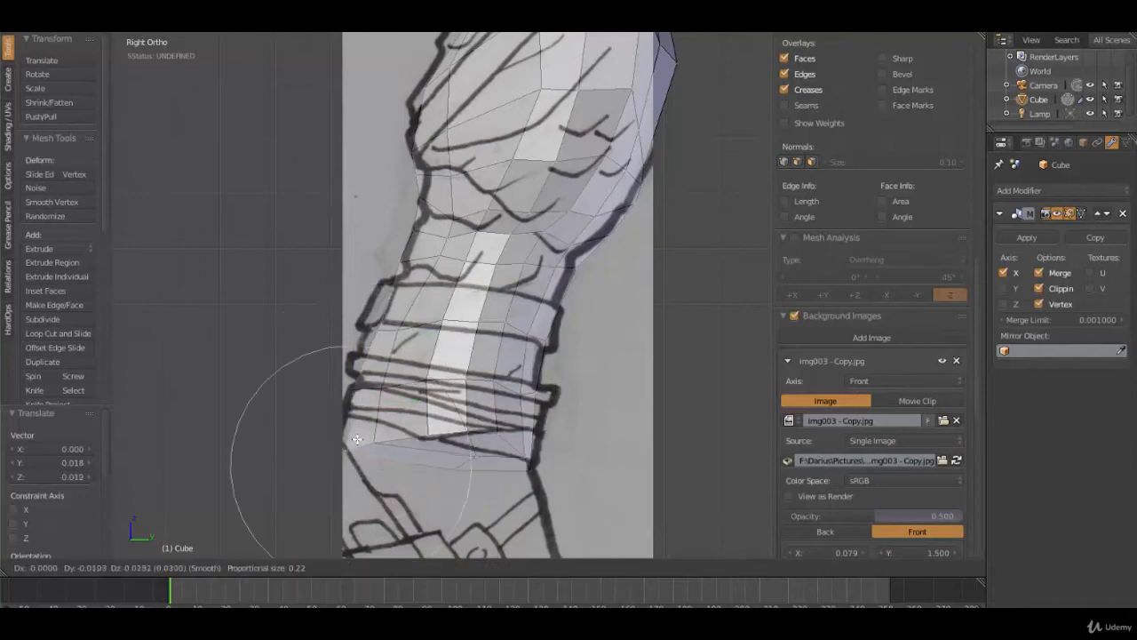
pyautogui.click(361, 402)
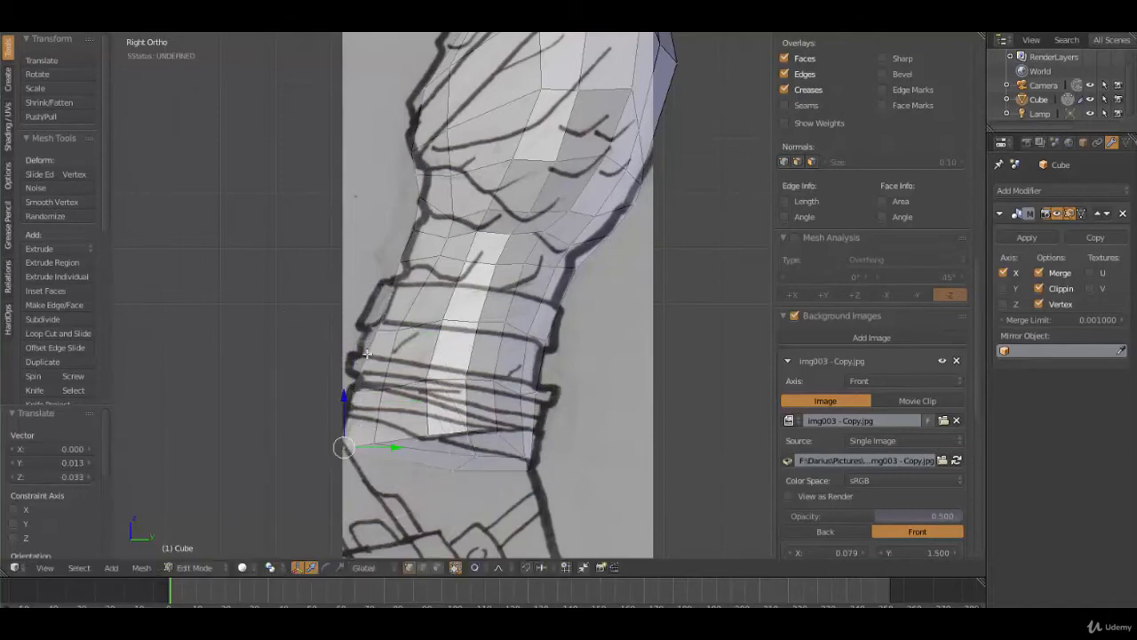
# Step: Nudge the front vertex at the belt's lower edge to follow the torso outline in the side reference
pyautogui.press('g')
pyautogui.click(388, 330)
pyautogui.scroll(-3, 561, 257)
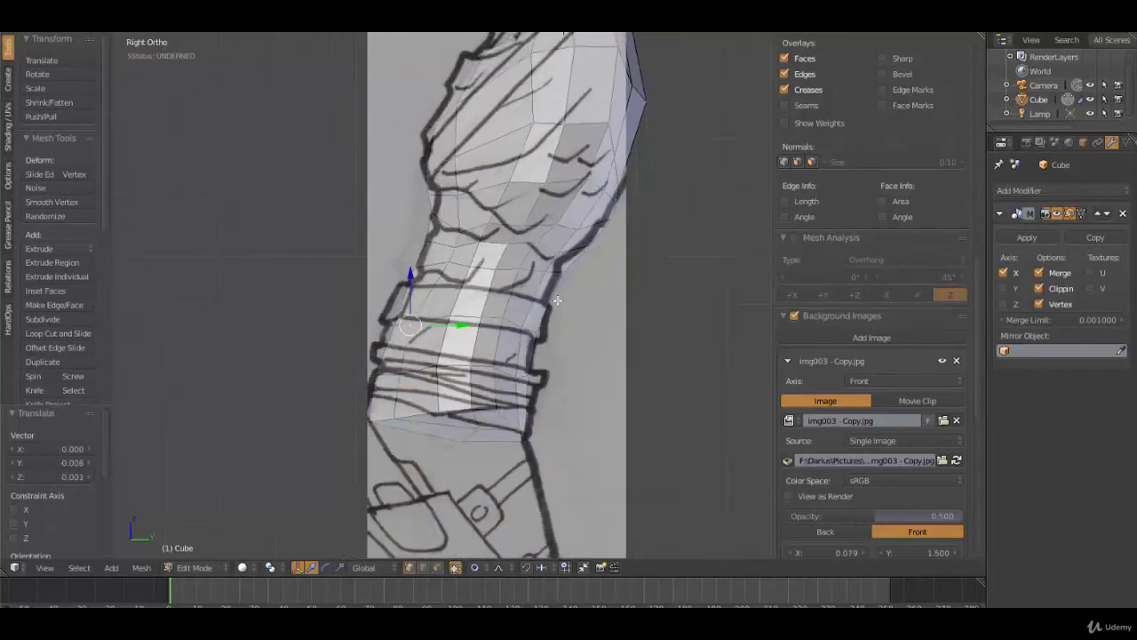
# Step: Examine the torso's overall shape from several angles, in edit mode and as a solid in object mode
pyautogui.moveTo(437, 307)
pyautogui.mouseDown(button='middle')
pyautogui.moveTo(630, 322)
pyautogui.moveTo(500, 304)
pyautogui.moveTo(451, 312)
pyautogui.mouseUp(button='middle')
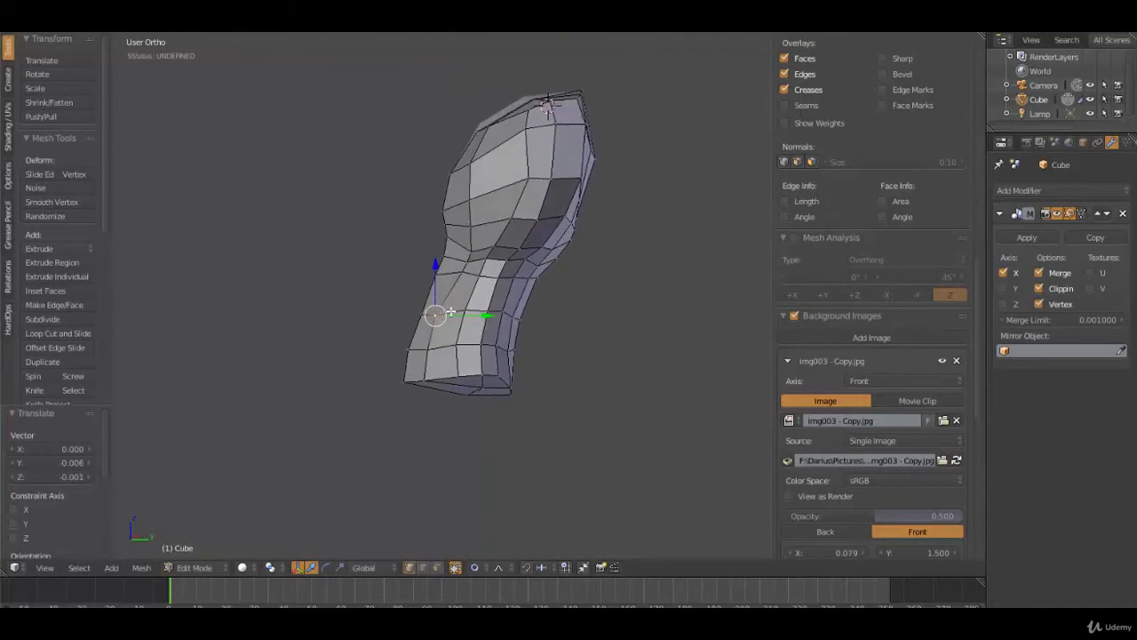
pyautogui.press('KP_3')
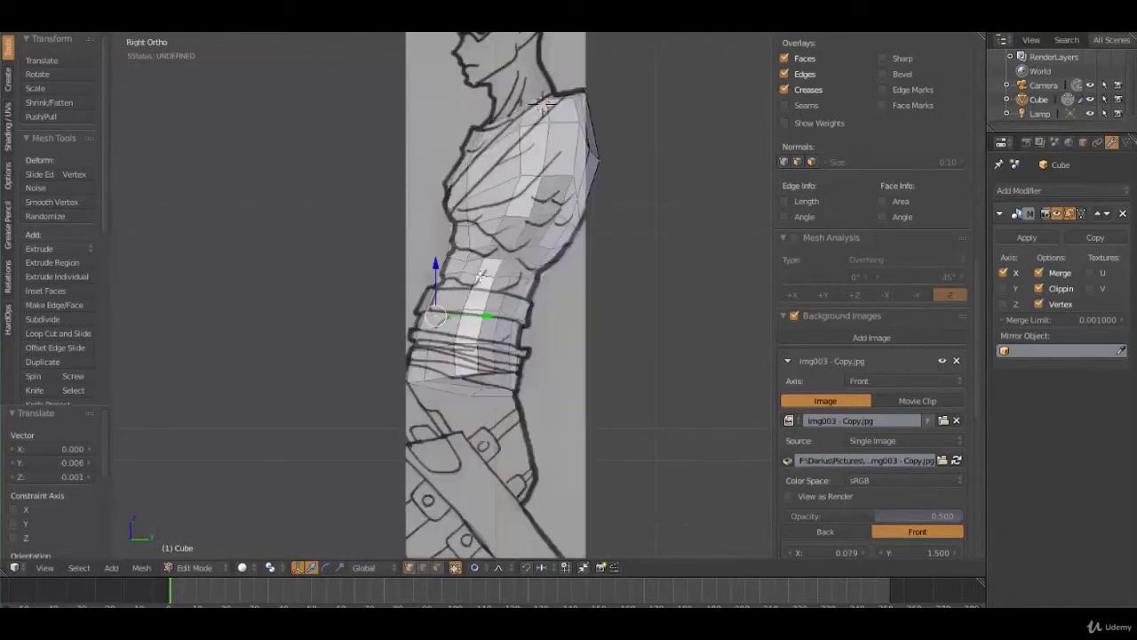
pyautogui.scroll(-3, 495, 269)
pyautogui.scroll(2, 496, 269)
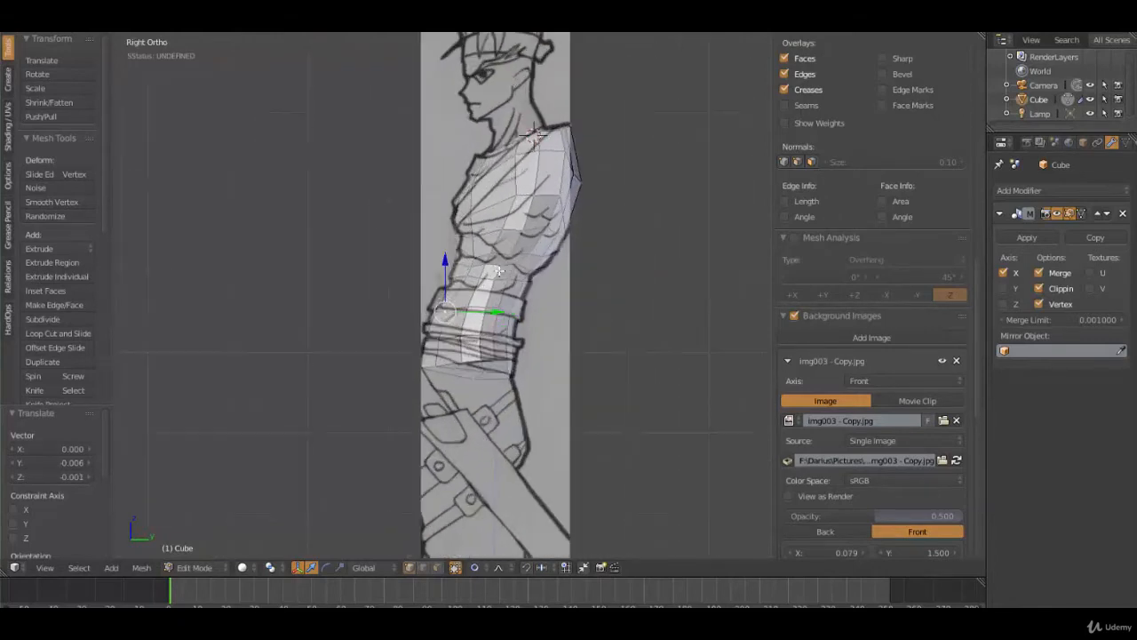
pyautogui.moveTo(495, 268); pyautogui.dragTo(583, 348, button='middle')
pyautogui.press('KP_1')
pyautogui.press('KP_3')
pyautogui.press('Tab')
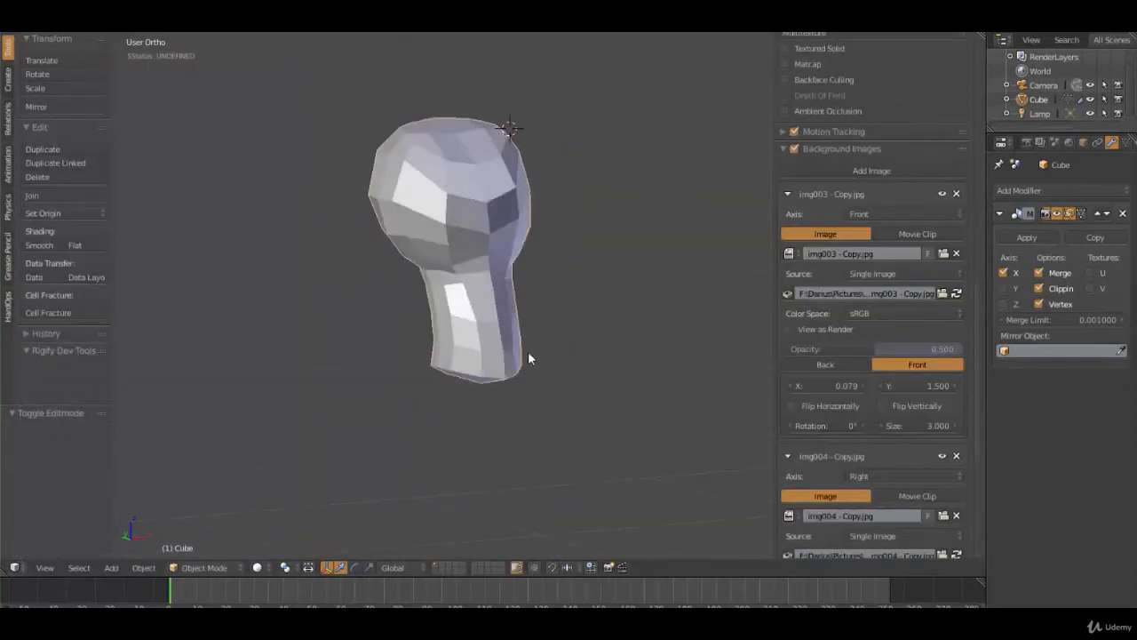
pyautogui.scroll(-2, 528, 358)
pyautogui.moveTo(521, 299); pyautogui.dragTo(381, 301, button='middle')
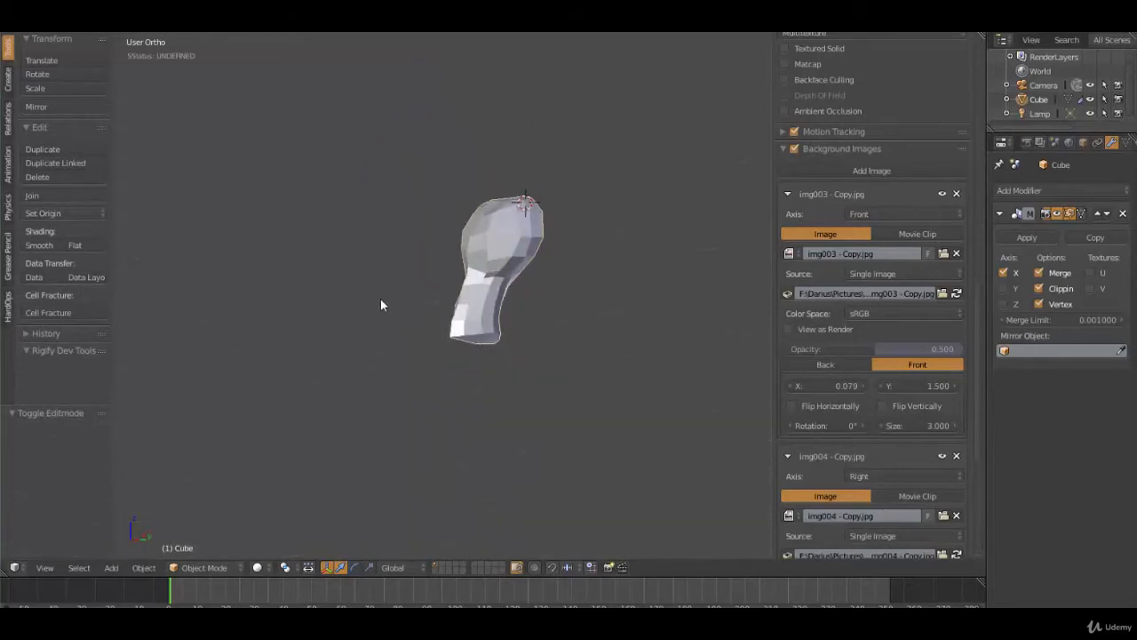
pyautogui.scroll(5, 390, 302)
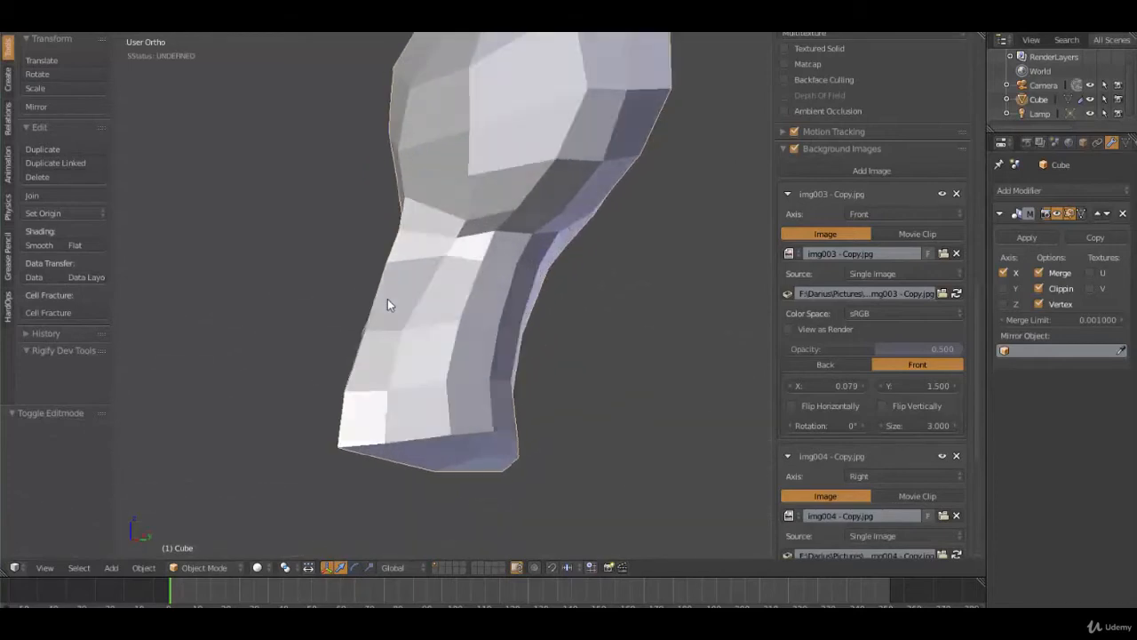
# Step: Compare the torso's silhouette with the side and front reference drawings, and inspect the shoulder area of the mesh
pyautogui.press('KP_3')
pyautogui.scroll(3, 387, 299)
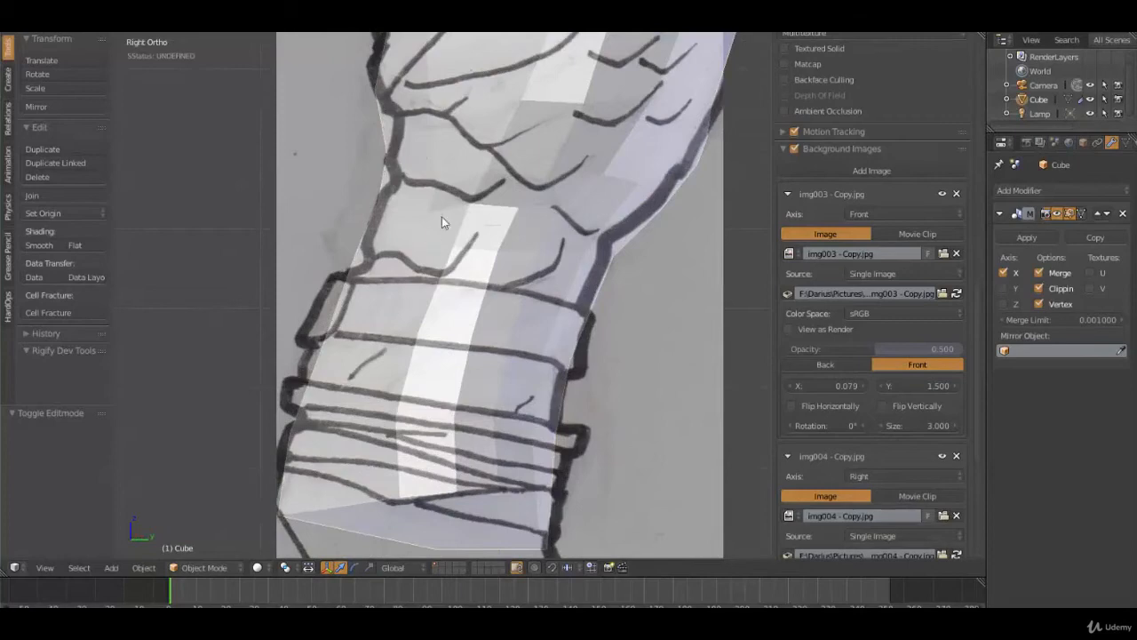
pyautogui.scroll(3, 441, 216)
pyautogui.scroll(-6, 472, 338)
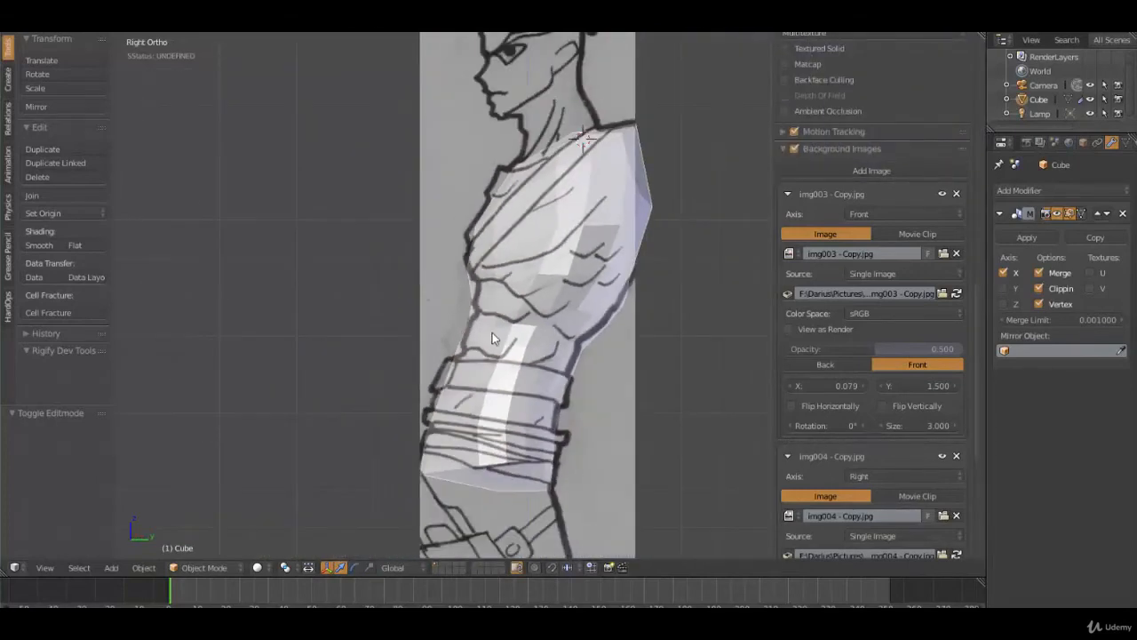
pyautogui.moveTo(492, 333)
pyautogui.keyDown('shift'); pyautogui.mouseDown(button='middle')
pyautogui.moveTo(442, 282)
pyautogui.moveTo(597, 379)
pyautogui.mouseUp(button='middle'); pyautogui.keyUp('shift')
pyautogui.press('KP_1')
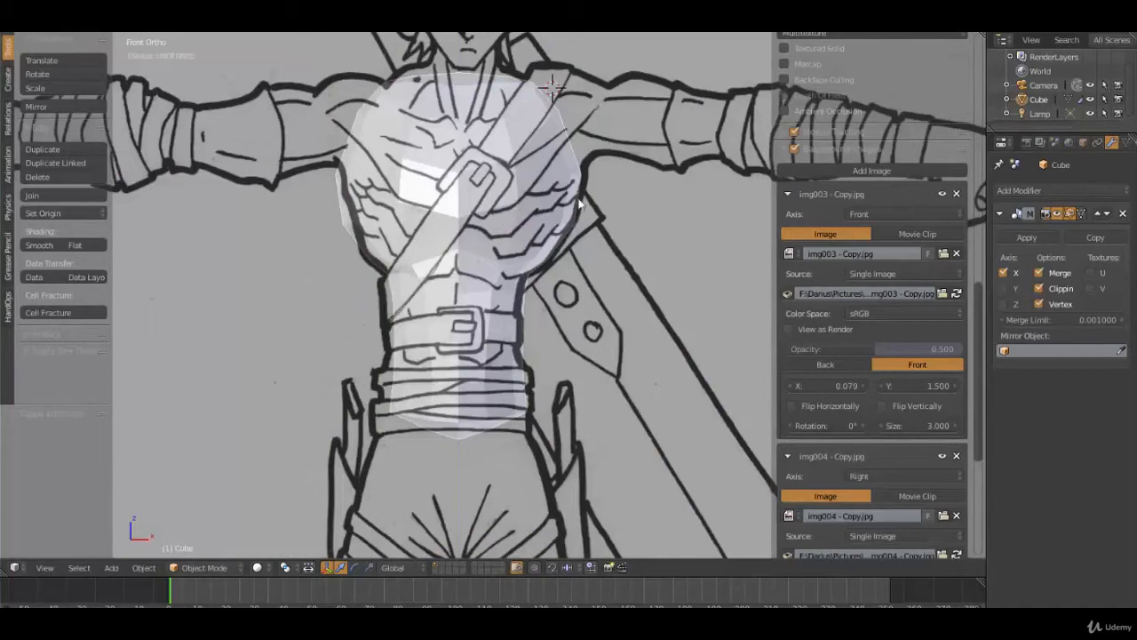
pyautogui.keyDown('shift'); pyautogui.moveTo(577, 59); pyautogui.dragTo(554, 156, button='middle'); pyautogui.keyUp('shift')
pyautogui.scroll(-5, 505, 380)
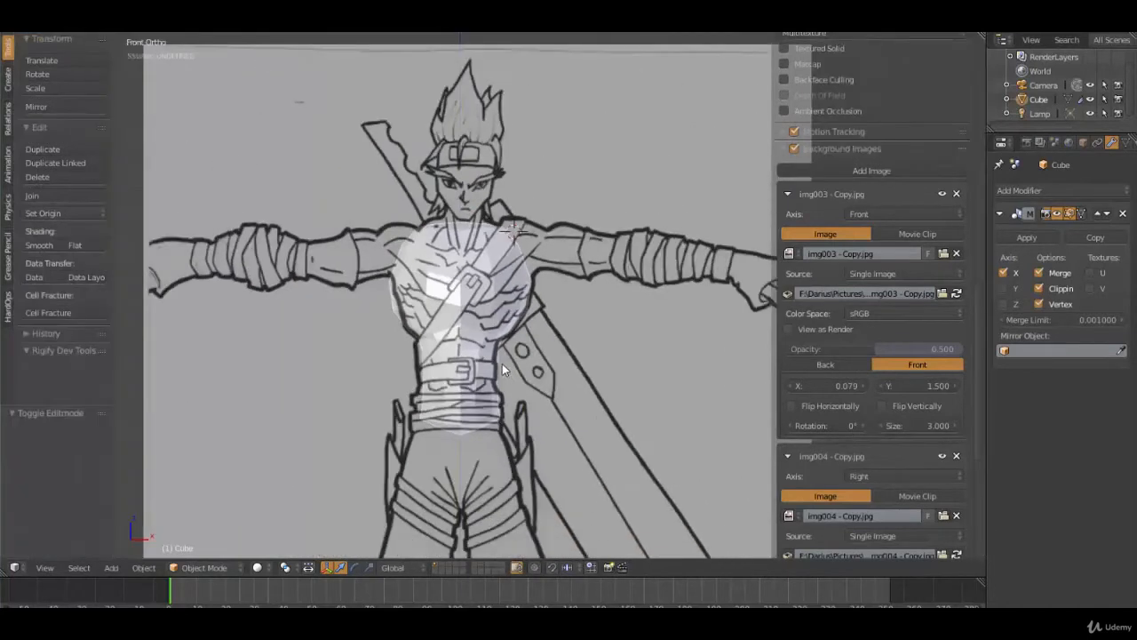
pyautogui.scroll(6, 502, 363)
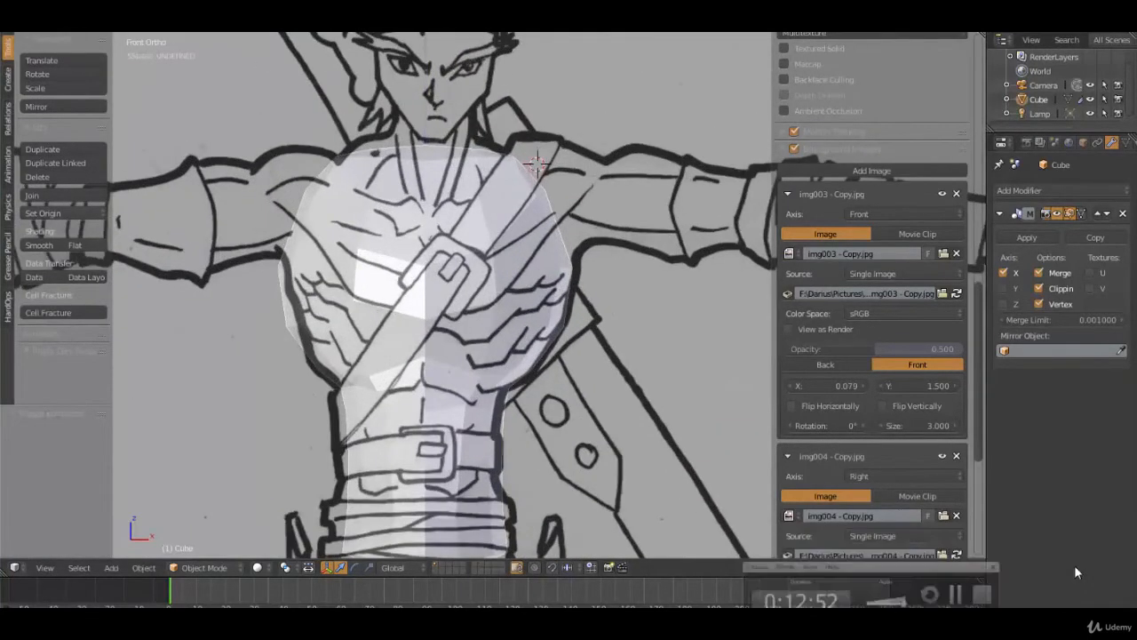
pyautogui.scroll(-2, 513, 239)
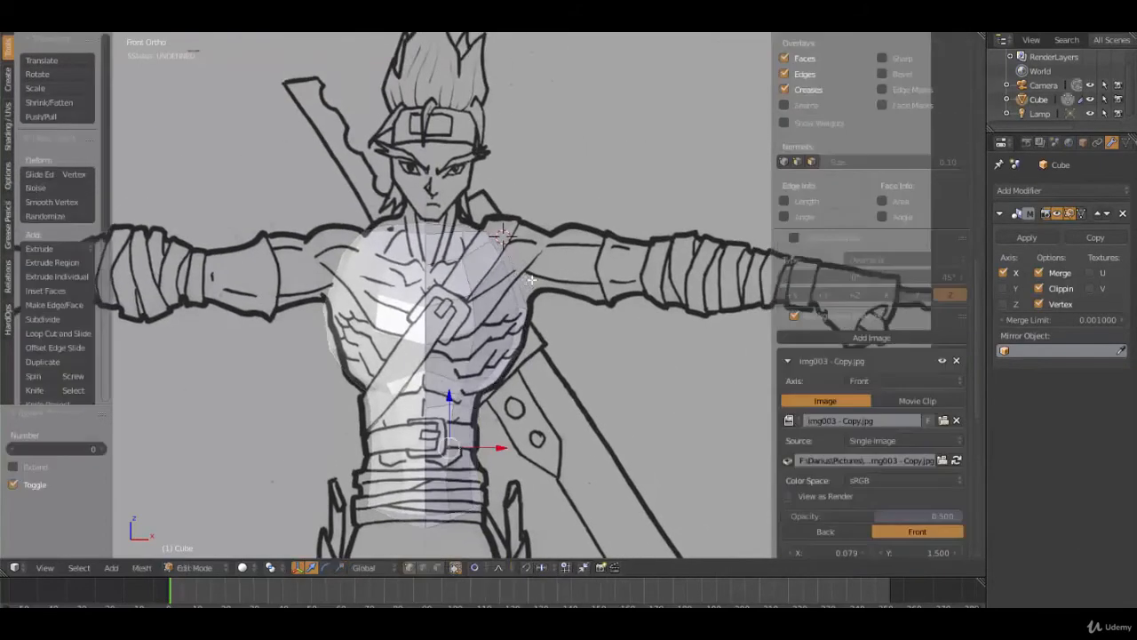
pyautogui.scroll(4, 498, 294)
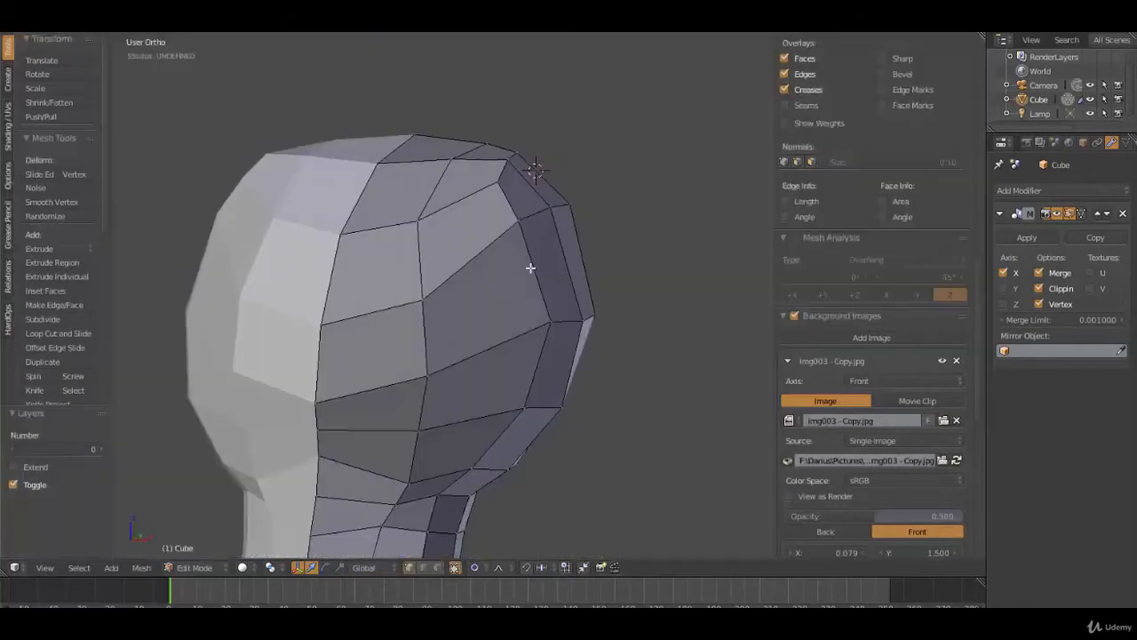
# Step: In face select mode, select the four faces on the upper side of the torso where the shoulder begins
pyautogui.hotkey('ctrl', 'Tab')
pyautogui.click(495, 309)
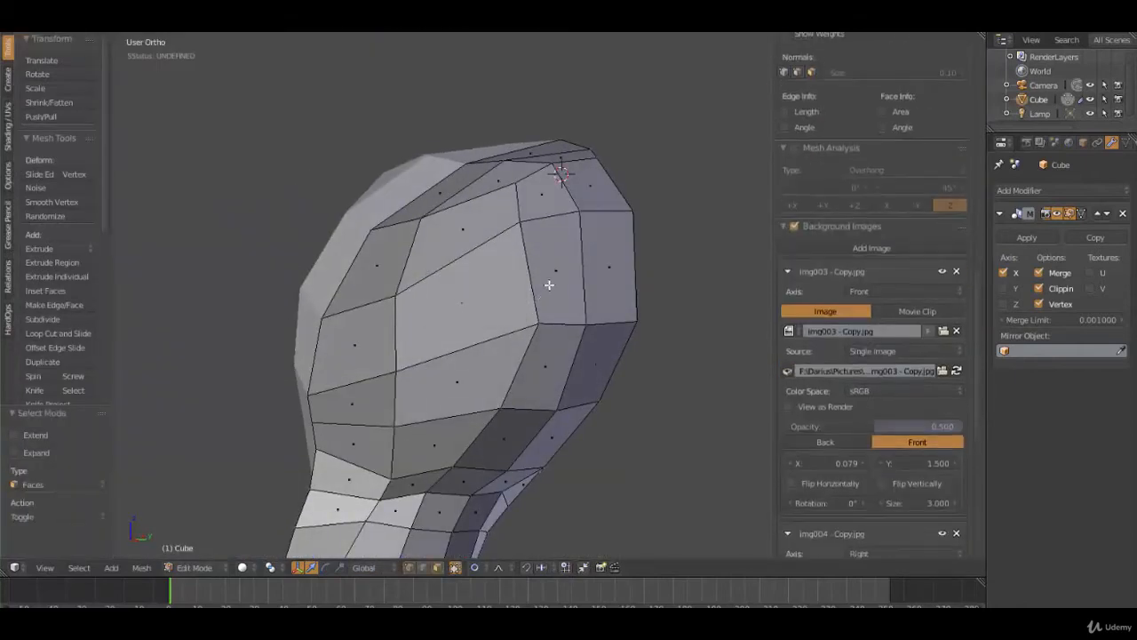
pyautogui.click(551, 276)
pyautogui.keyDown('shift'); pyautogui.click(564, 194); pyautogui.keyUp('shift')
pyautogui.keyDown('shift'); pyautogui.rightClick(587, 190); pyautogui.keyUp('shift')
pyautogui.keyDown('shift'); pyautogui.rightClick(591, 271); pyautogui.keyUp('shift')
pyautogui.moveTo(587, 277); pyautogui.dragTo(501, 284, button='middle')
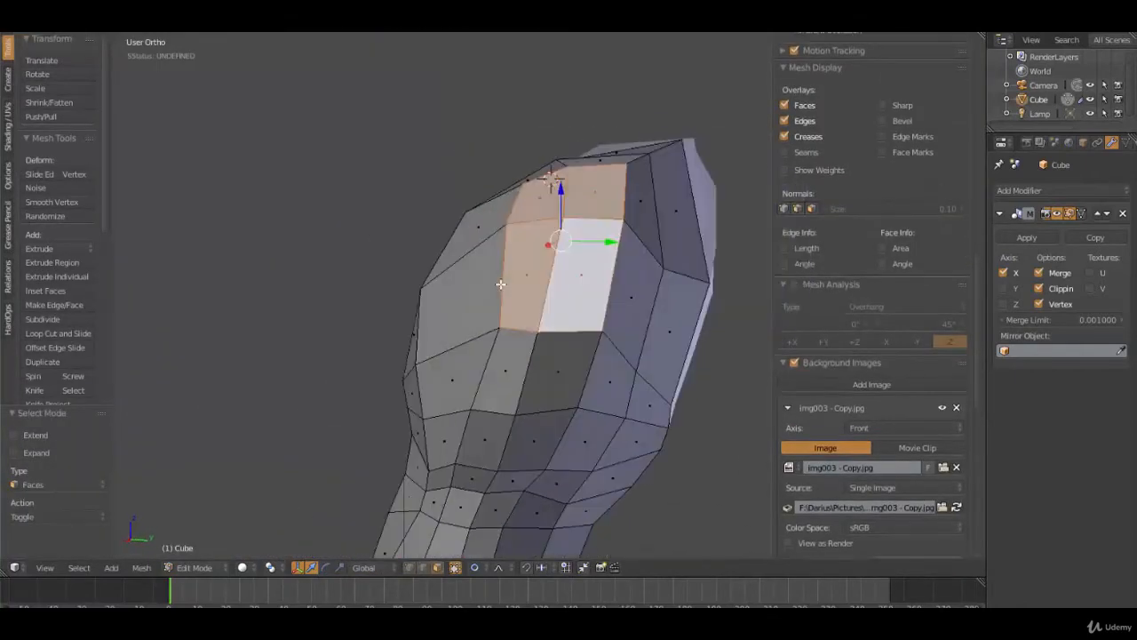
# Step: Move the four selected shoulder faces slightly inward and up in the front view using proportional editing
pyautogui.press('KP_1')
pyautogui.scroll(1, 586, 288)
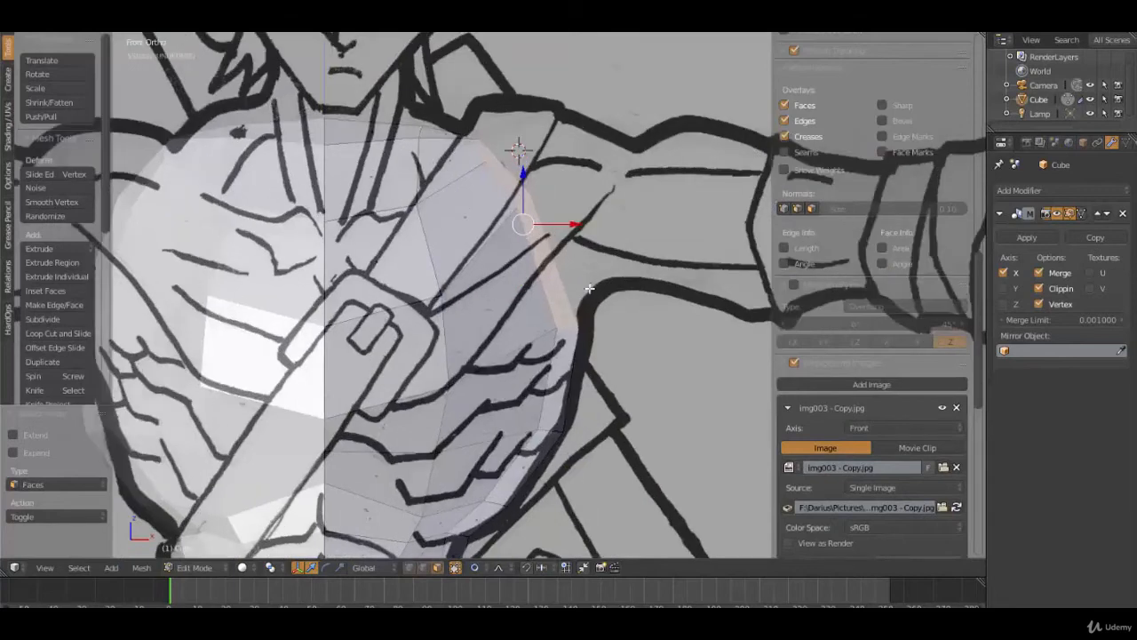
pyautogui.scroll(1, 589, 288)
pyautogui.keyDown('shift'); pyautogui.moveTo(543, 301); pyautogui.dragTo(546, 320, button='middle'); pyautogui.keyUp('shift')
pyautogui.press('g')
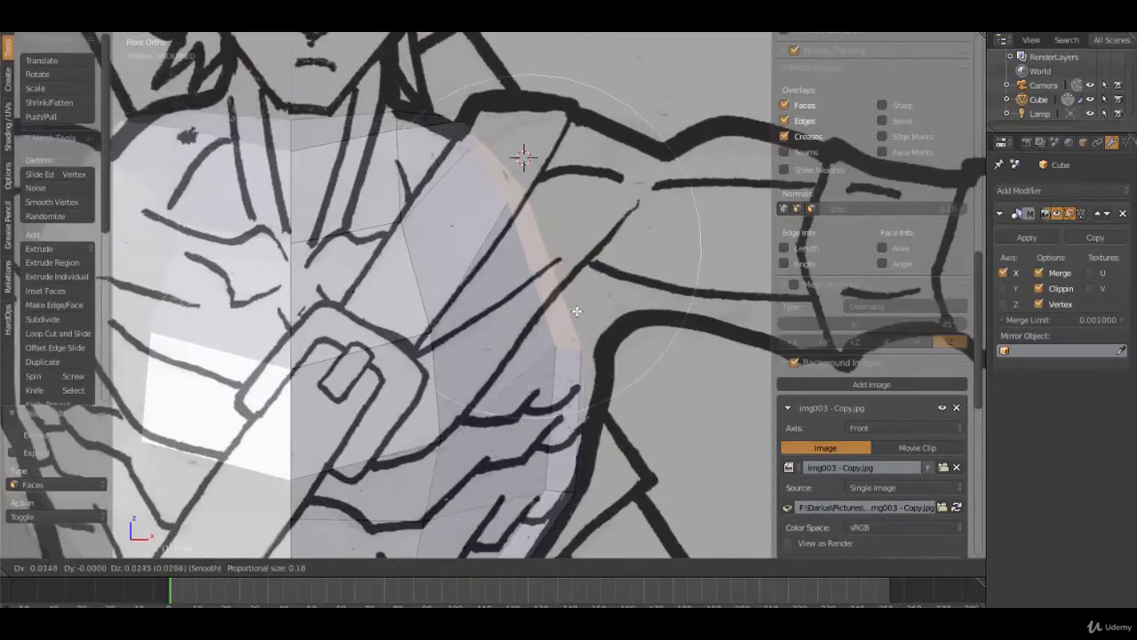
pyautogui.click(582, 312)
# Step: Extrude the shoulder faces outward by about 0.124 and rotate them about 33.6° toward the top of the shoulder
pyautogui.press('e')
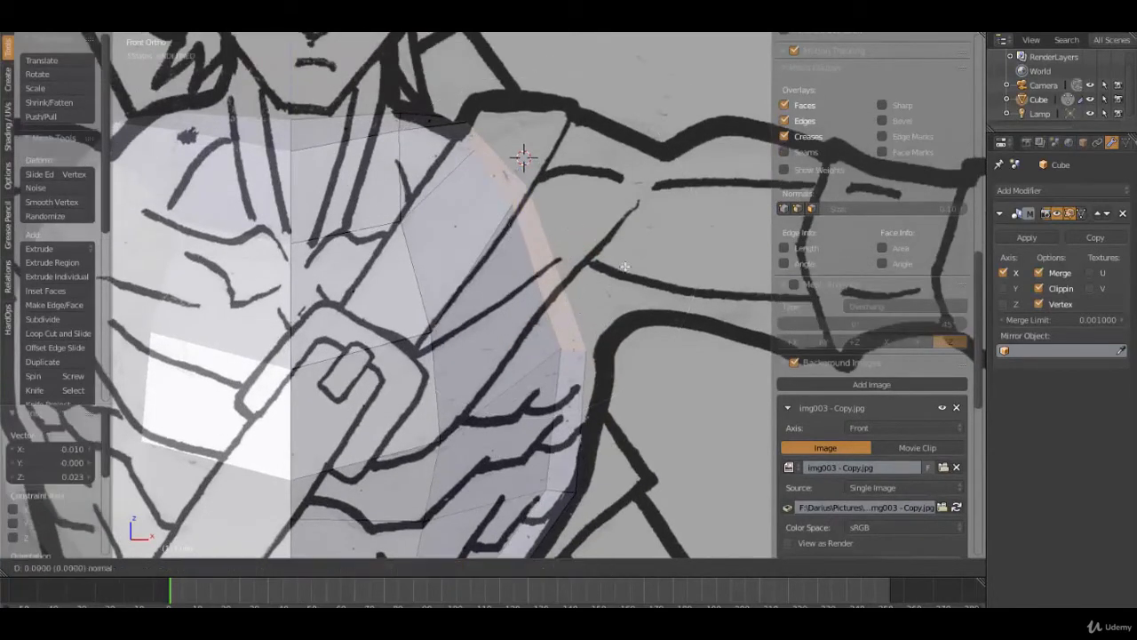
pyautogui.click(668, 286)
pyautogui.press('r')
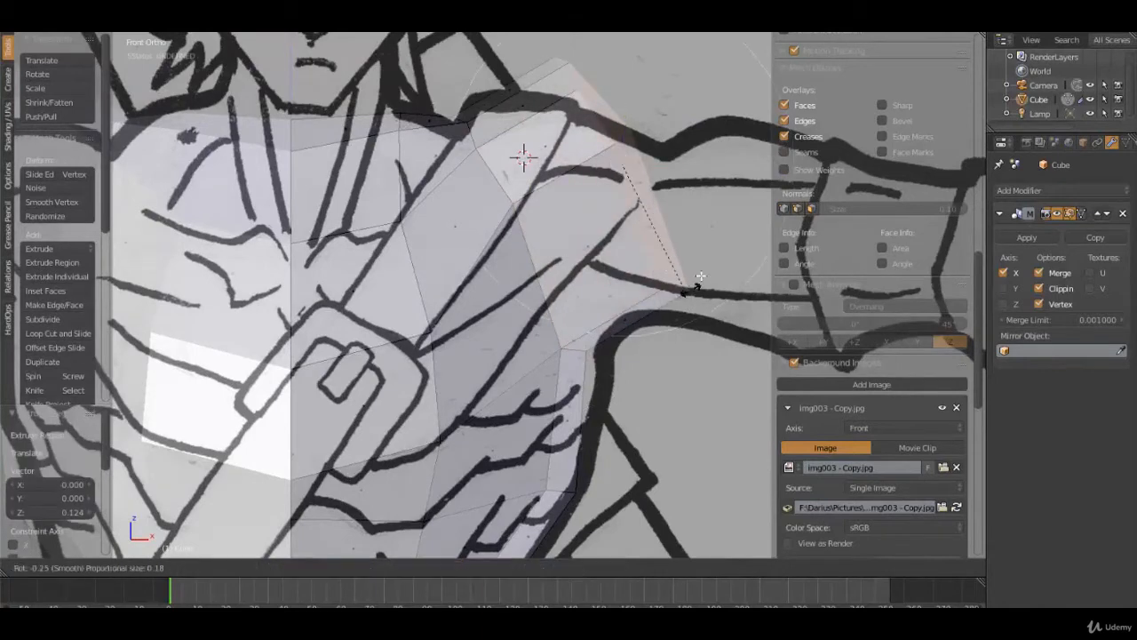
pyautogui.click(739, 233)
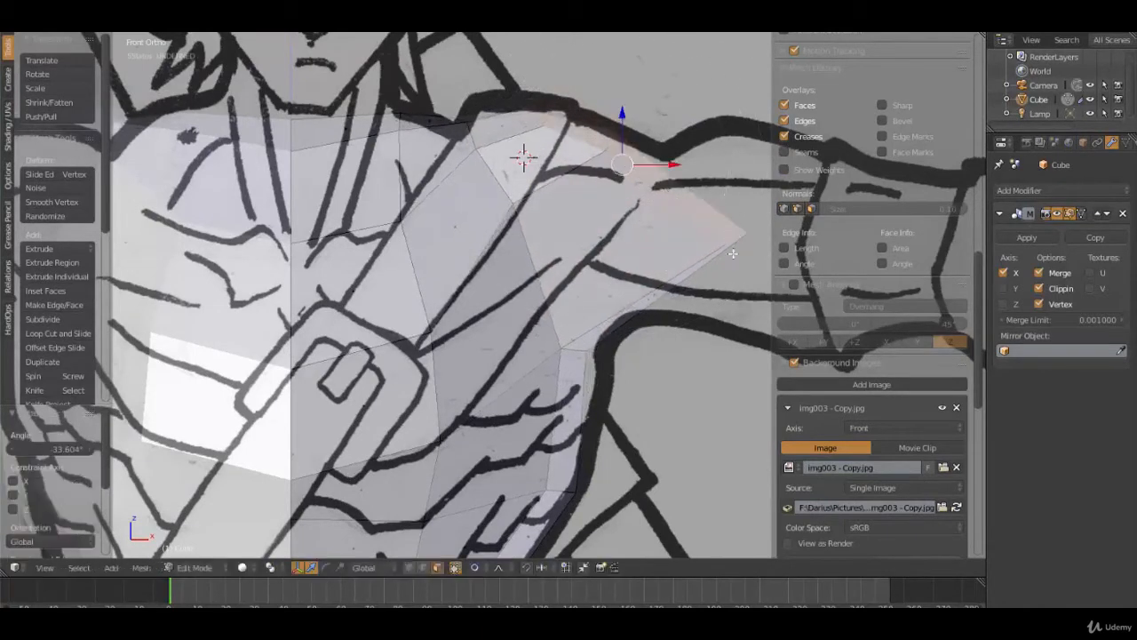
# Step: Raise the extruded shoulder faces toward the shoulder outline and scale them to about 0.601
pyautogui.press('g')
pyautogui.click(726, 220)
pyautogui.press('s')
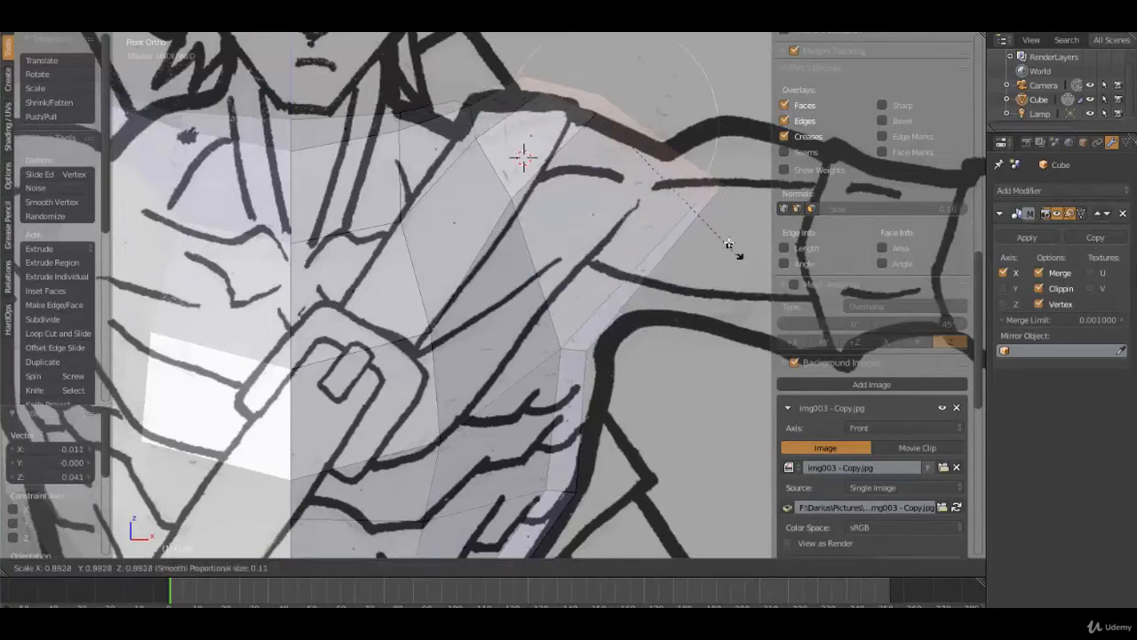
pyautogui.click(713, 220)
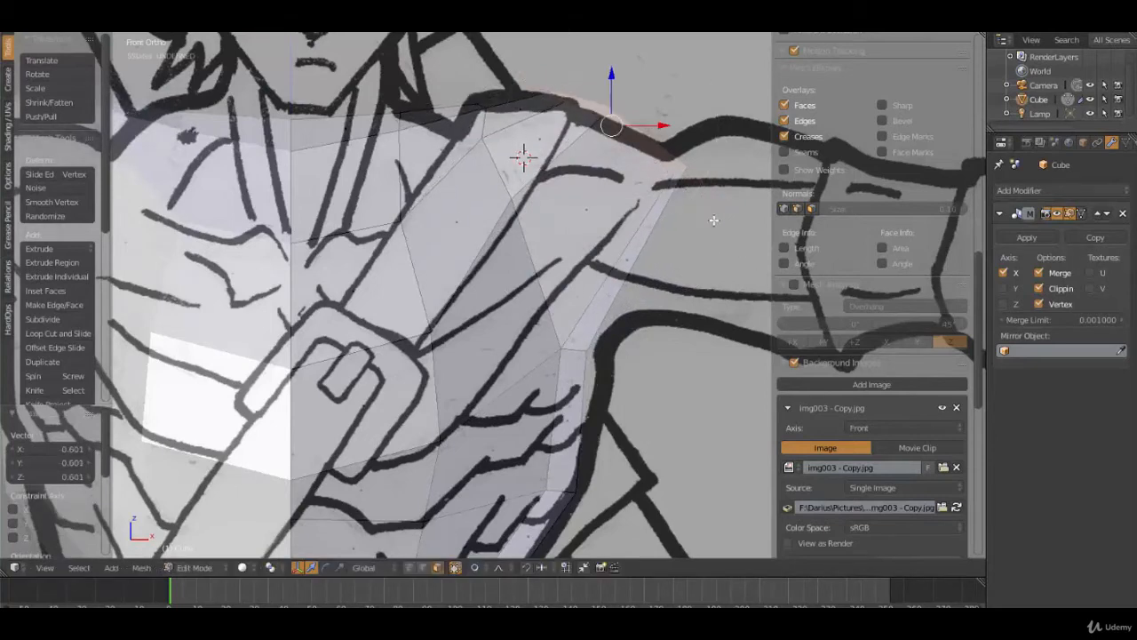
# Step: Move and rotate the extruded faces so they lie along the shoulder's top line in the front reference
pyautogui.press('g')
pyautogui.click(683, 180)
pyautogui.press('r')
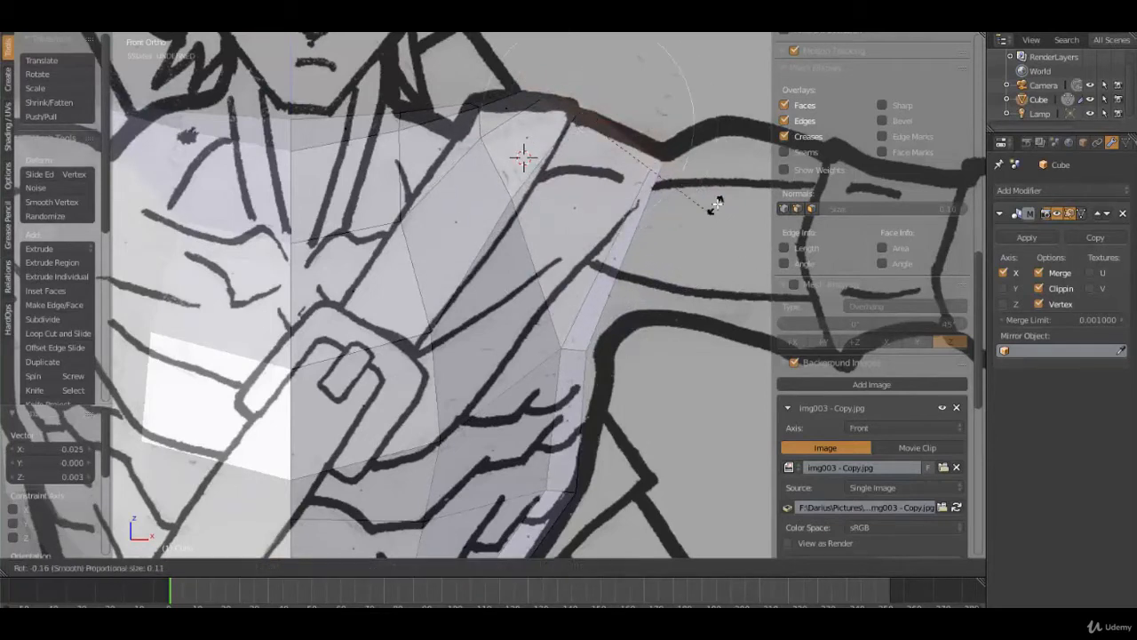
pyautogui.click(722, 197)
pyautogui.press('g')
pyautogui.click(715, 196)
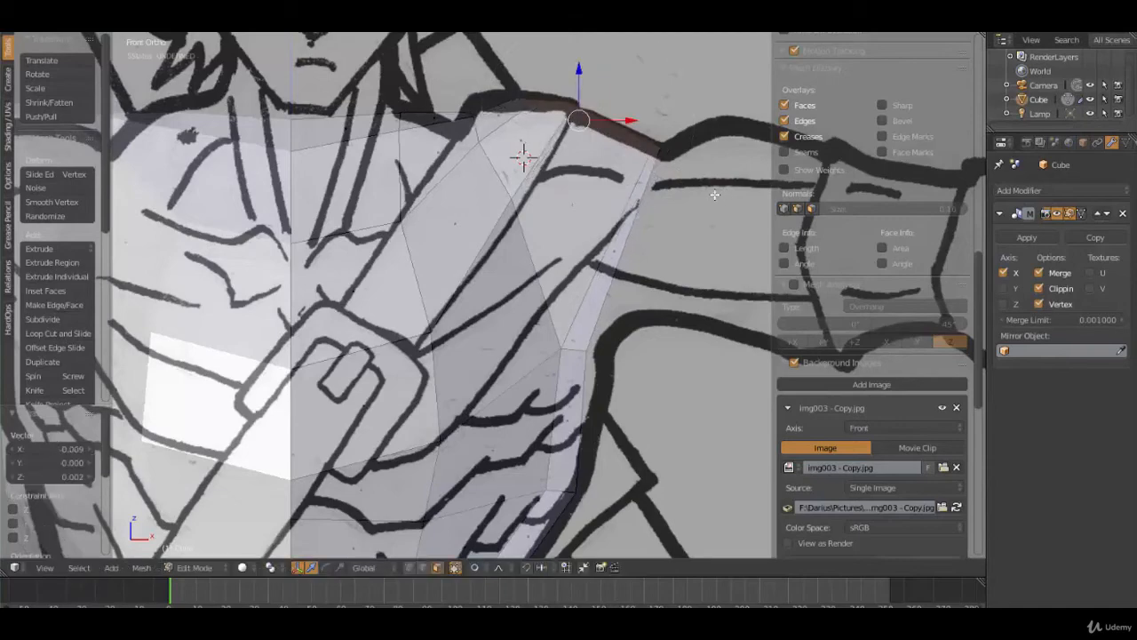
# Step: Move the shoulder faces backward and slightly down to match the shoulder position in the side reference
pyautogui.scroll(-3, 689, 236)
pyautogui.moveTo(642, 228); pyautogui.dragTo(537, 324, button='middle')
pyautogui.press('KP_3')
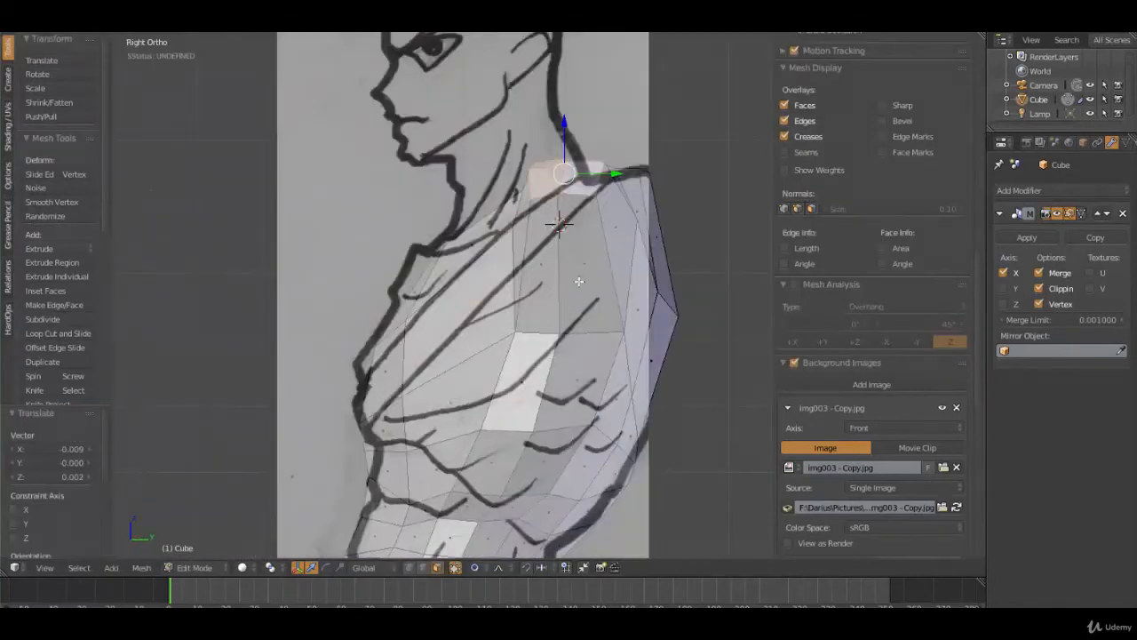
pyautogui.press('g')
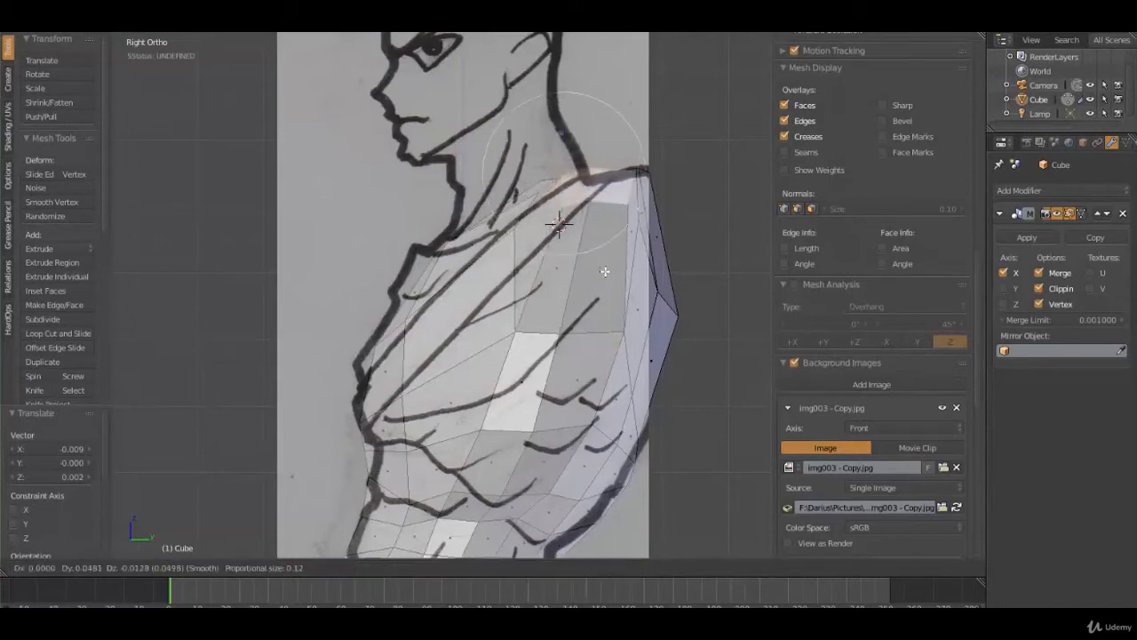
pyautogui.click(600, 276)
pyautogui.moveTo(601, 276); pyautogui.dragTo(604, 314, button='middle')
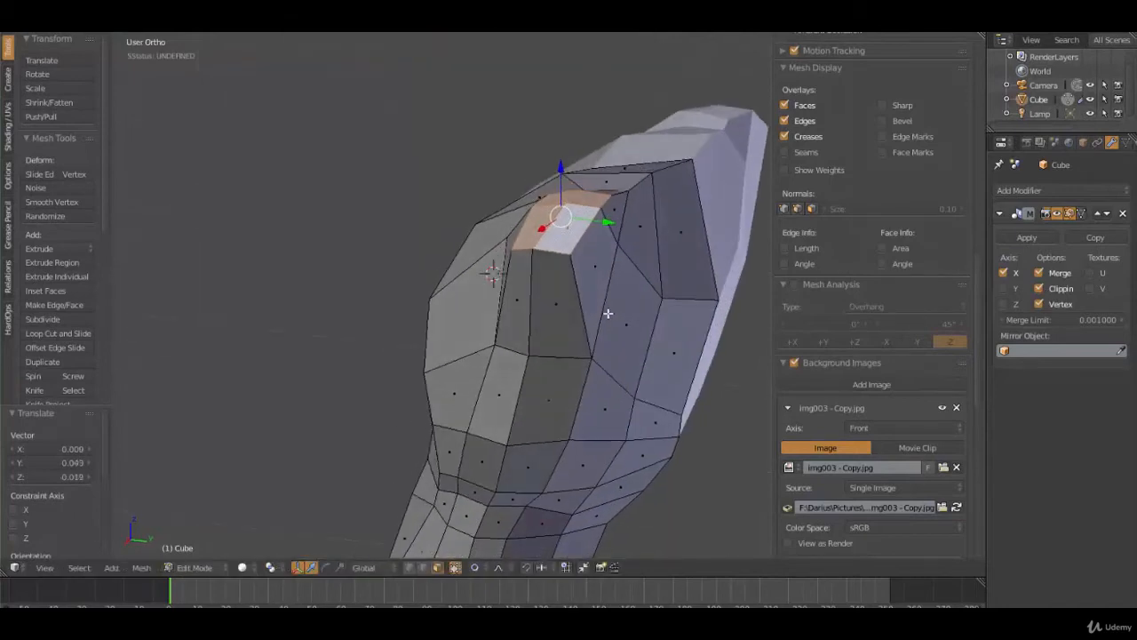
# Step: In vertex select mode, pull the vertex just behind the shoulder backward and slightly down
pyautogui.hotkey('ctrl', 'Tab')
pyautogui.rightClick(620, 247)
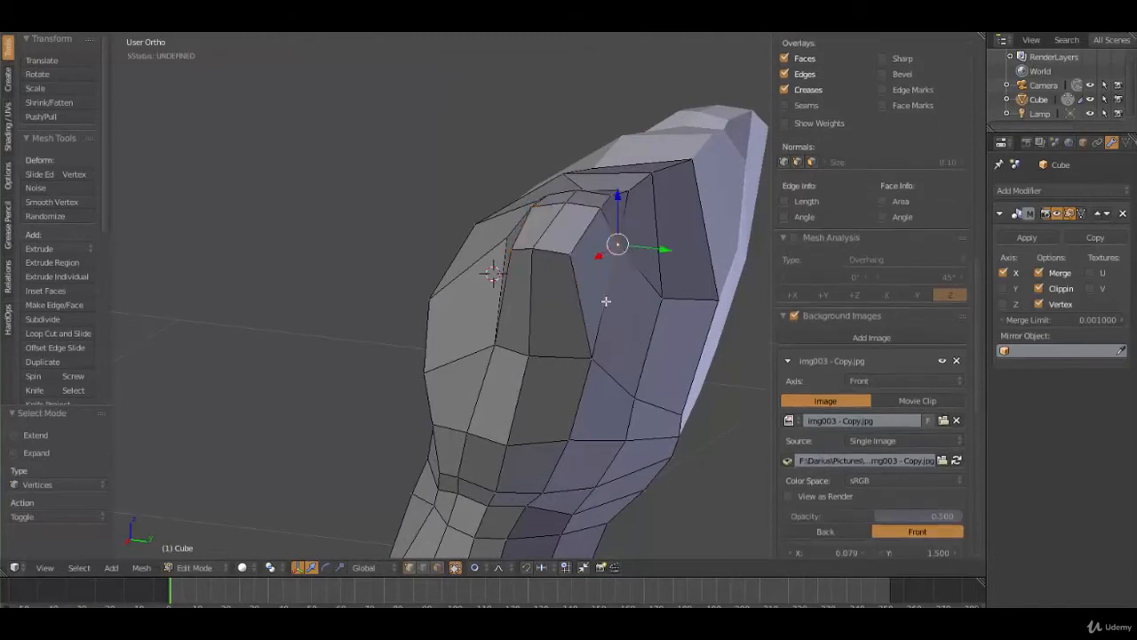
pyautogui.moveTo(607, 302); pyautogui.dragTo(610, 308, button='middle')
pyautogui.press('g')
pyautogui.click(629, 316)
# Step: Move the shoulder blade vertex and its neighbour nearer the spine backward and down to round the upper back
pyautogui.rightClick(663, 299)
pyautogui.press('g')
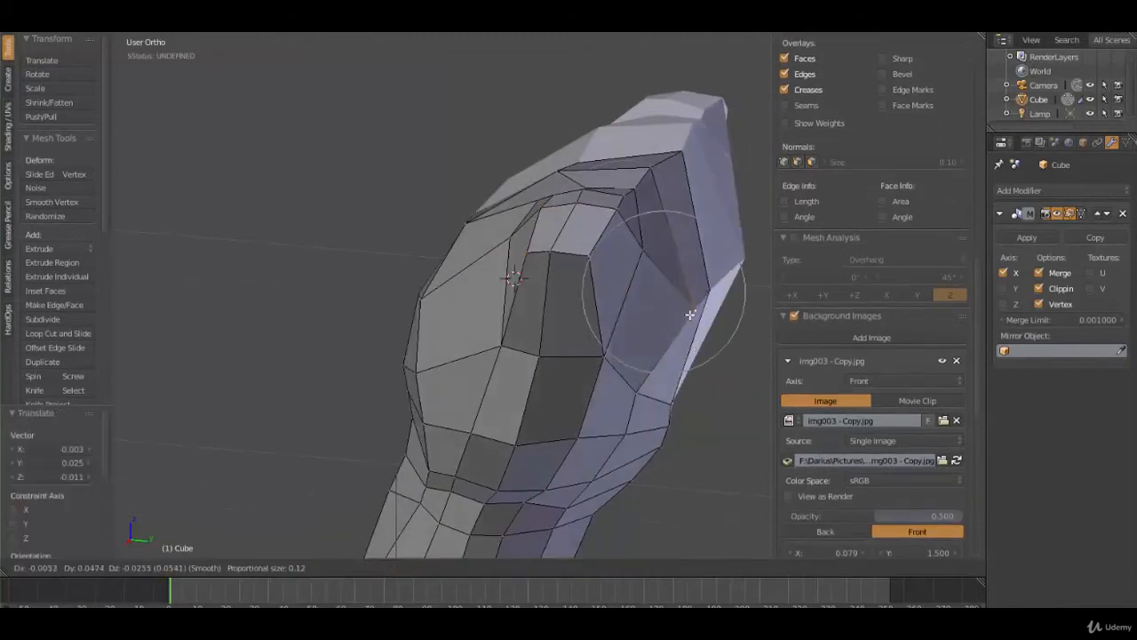
pyautogui.click(689, 321)
pyautogui.rightClick(710, 292)
pyautogui.press('g')
pyautogui.click(712, 304)
# Step: Reposition the lower back vertices above the waist, shifting the outer one toward the spine and adjusting those beside it
pyautogui.moveTo(706, 407); pyautogui.dragTo(680, 407, button='middle')
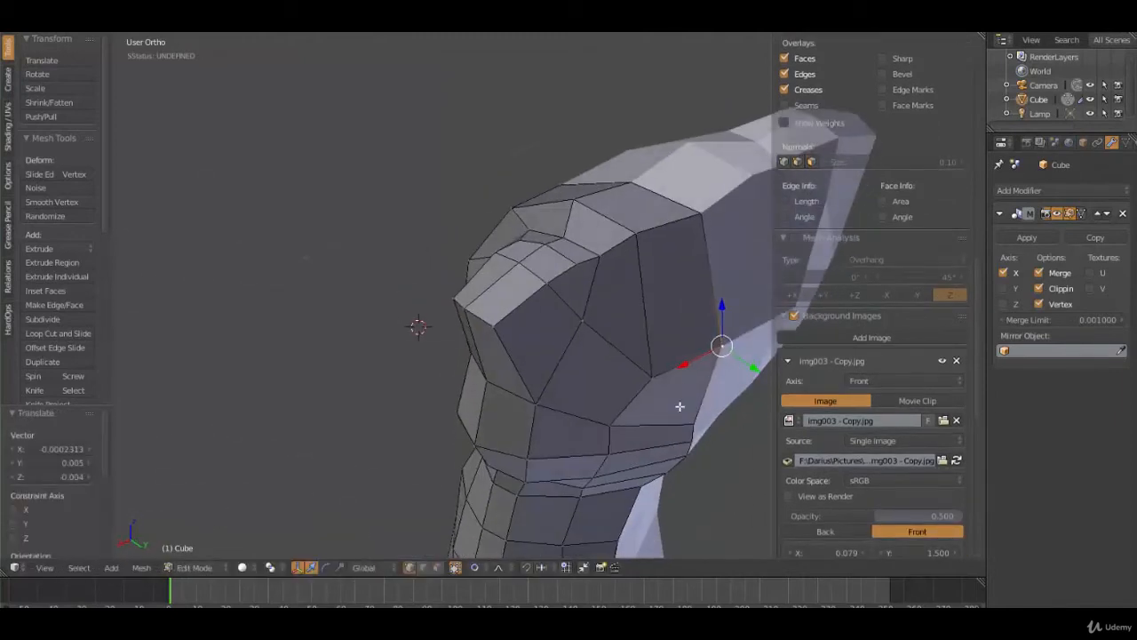
pyautogui.rightClick(613, 422)
pyautogui.press('g')
pyautogui.click(643, 430)
pyautogui.rightClick(692, 415)
pyautogui.press('g')
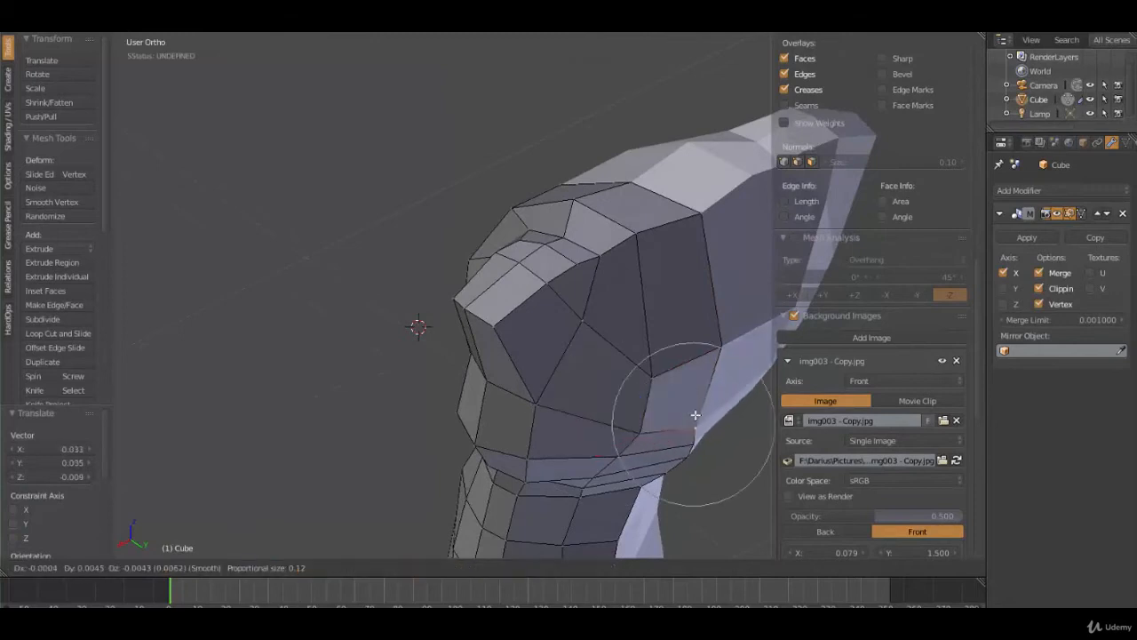
pyautogui.click(697, 421)
pyautogui.press('g')
pyautogui.click(685, 455)
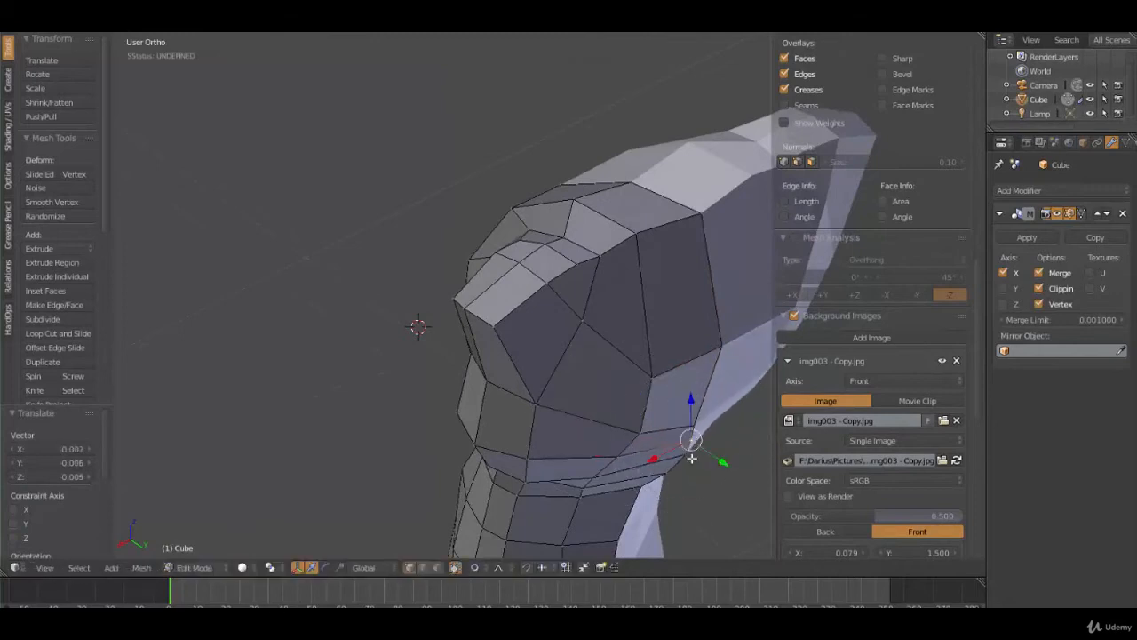
# Step: Fine-tune the lower back vertex near the spine and the upper back vertex above it with a smaller proportional radius
pyautogui.rightClick(697, 424)
pyautogui.press('g')
pyautogui.click(705, 431)
pyautogui.rightClick(714, 345)
pyautogui.press('g')
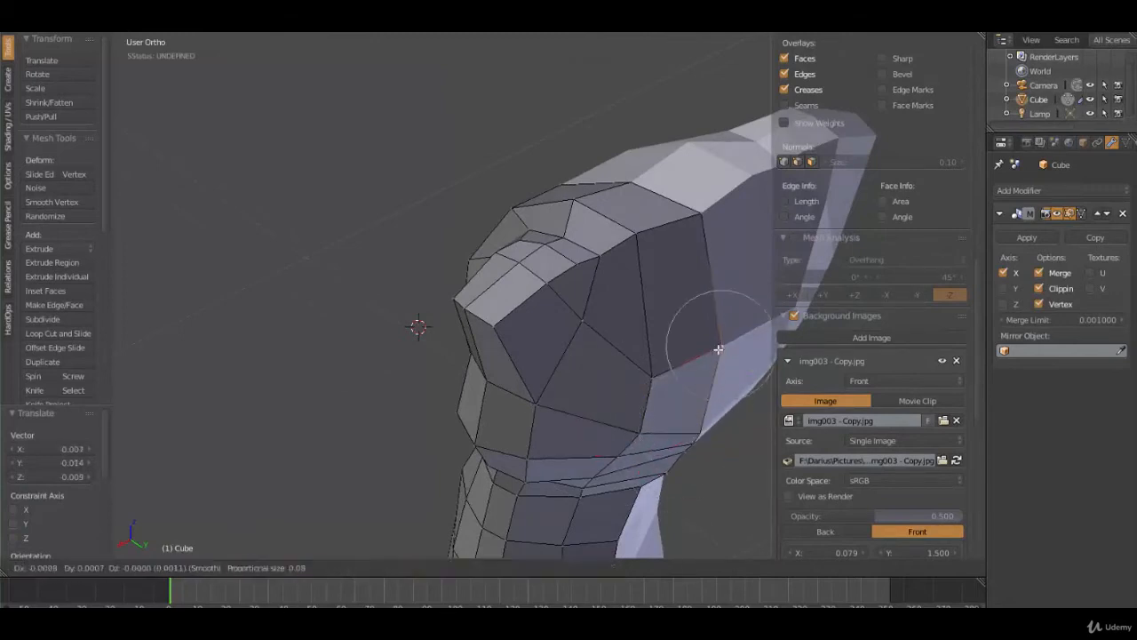
pyautogui.click(718, 351)
# Step: Reposition two neighbouring vertices on the side of the upper back behind the armpit with proportional editing
pyautogui.moveTo(674, 414); pyautogui.dragTo(674, 460, button='middle')
pyautogui.rightClick(659, 382)
pyautogui.press('g')
pyautogui.click(674, 389)
pyautogui.rightClick(718, 357)
pyautogui.press('g')
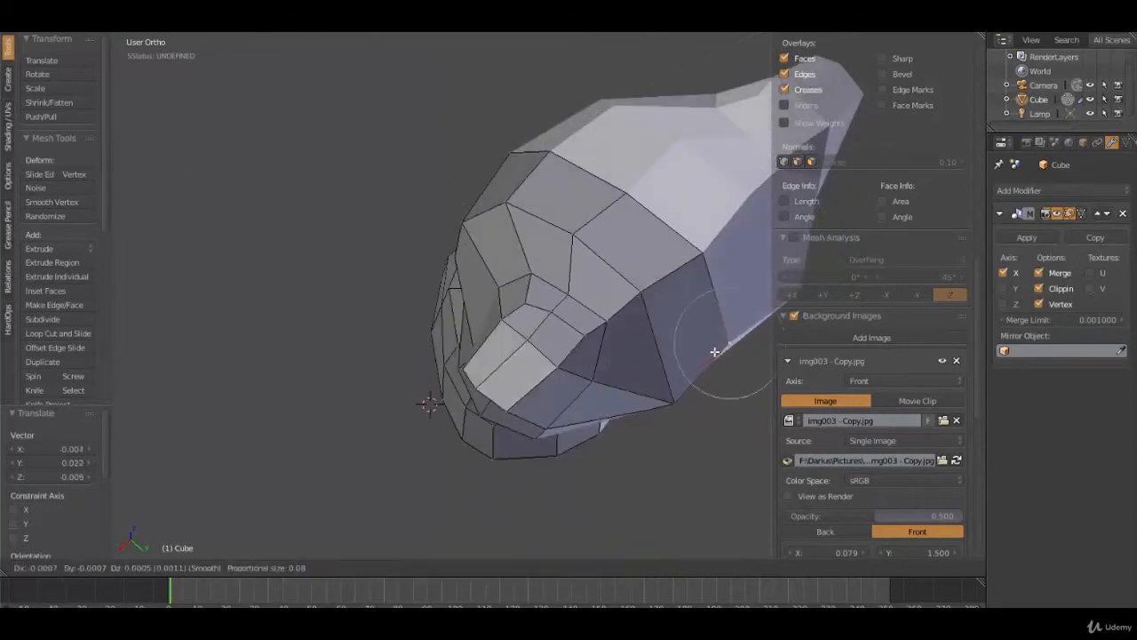
pyautogui.click(714, 355)
# Step: Lower the vertices under the pectoral, shifting the inner one slightly toward the centre and the outer one outward
pyautogui.moveTo(722, 398); pyautogui.dragTo(402, 400, button='middle')
pyautogui.rightClick(443, 408)
pyautogui.press('g')
pyautogui.click(471, 400)
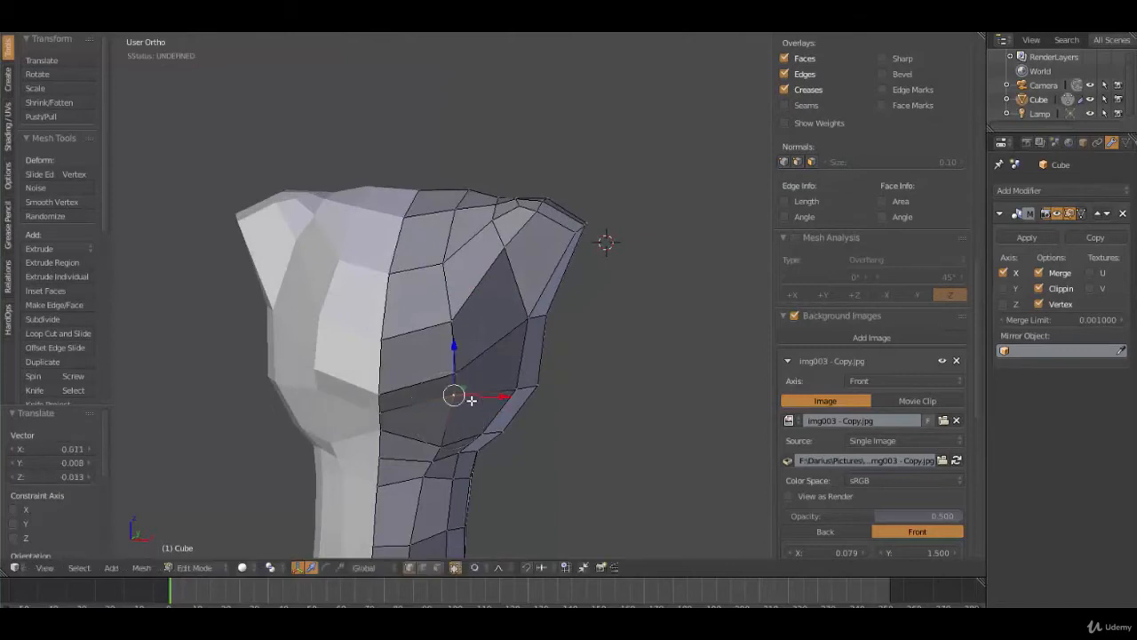
pyautogui.press('g')
pyautogui.click(508, 368)
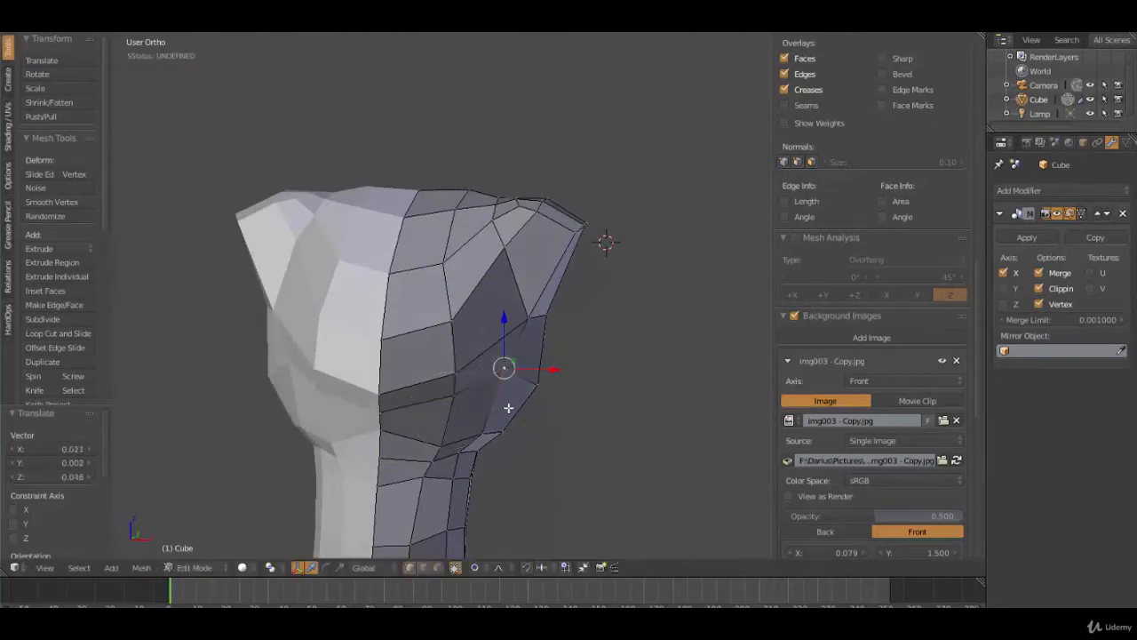
# Step: Adjust the vertex below the chest near the centre line and inspect the torso in object mode
pyautogui.moveTo(508, 367)
pyautogui.mouseDown(button='middle')
pyautogui.moveTo(425, 388)
pyautogui.moveTo(407, 416)
pyautogui.moveTo(446, 440)
pyautogui.moveTo(558, 444)
pyautogui.moveTo(481, 443)
pyautogui.moveTo(495, 367)
pyautogui.mouseUp(button='middle')
pyautogui.rightClick(370, 406)
pyautogui.press('g')
pyautogui.click(388, 408)
pyautogui.press('Tab')
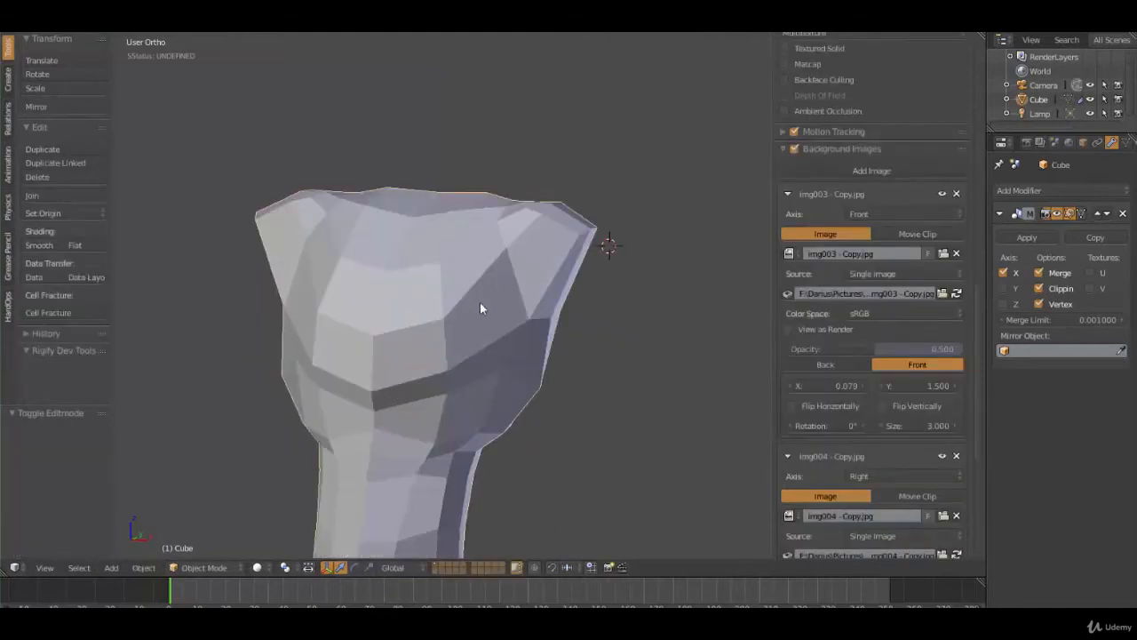
pyautogui.moveTo(419, 347); pyautogui.dragTo(556, 282, button='middle')
pyautogui.scroll(2, 499, 312)
# Step: In edit mode, move the two selected front chest vertices back 0.022 along Y and the rib vertex below forward 0.017
pyautogui.press('Tab')
pyautogui.scroll(2, 502, 307)
pyautogui.rightClick(522, 249)
pyautogui.scroll(-1, 535, 295)
pyautogui.keyDown('shift'); pyautogui.rightClick(539, 326); pyautogui.keyUp('shift')
pyautogui.moveTo(563, 282); pyautogui.dragTo(550, 291)
pyautogui.rightClick(495, 366)
pyautogui.moveTo(495, 365); pyautogui.dragTo(432, 295, button='middle')
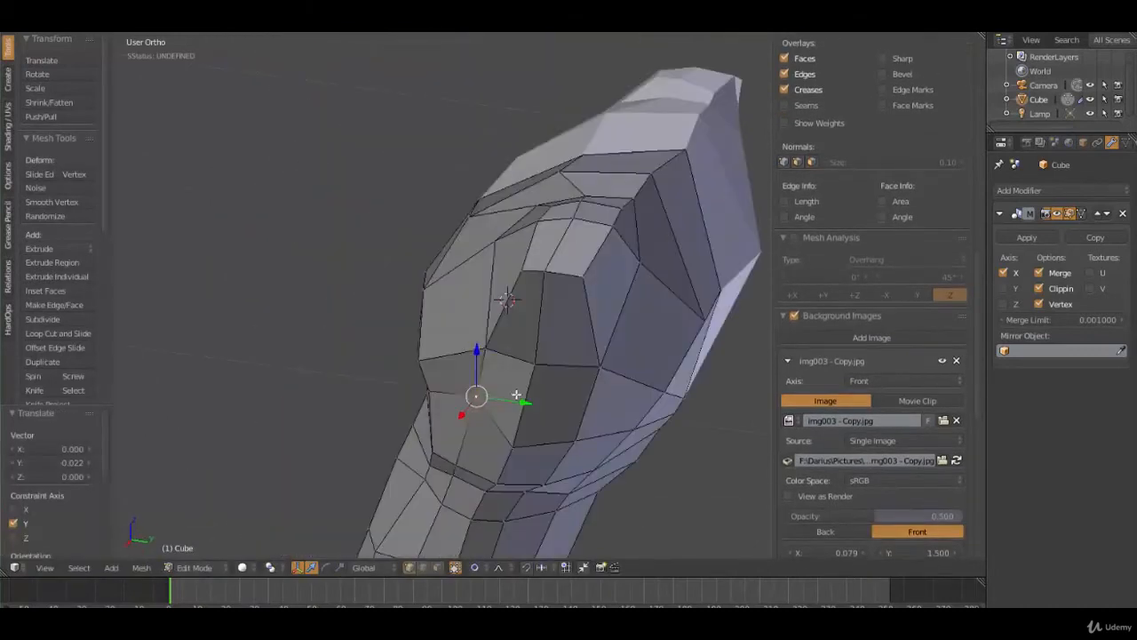
pyautogui.moveTo(515, 399); pyautogui.dragTo(501, 404)
# Step: Shift the two lowest centre-line vertices at the front of the waist together along the Y axis
pyautogui.moveTo(501, 403); pyautogui.dragTo(505, 447, button='middle')
pyautogui.scroll(-5, 477, 399)
pyautogui.scroll(4, 506, 447)
pyautogui.keyDown('shift'); pyautogui.moveTo(465, 520); pyautogui.dragTo(500, 289, button='middle'); pyautogui.keyUp('shift')
pyautogui.moveTo(471, 342); pyautogui.dragTo(365, 397, button='middle')
pyautogui.rightClick(361, 399)
pyautogui.keyDown('shift'); pyautogui.rightClick(357, 438); pyautogui.keyUp('shift')
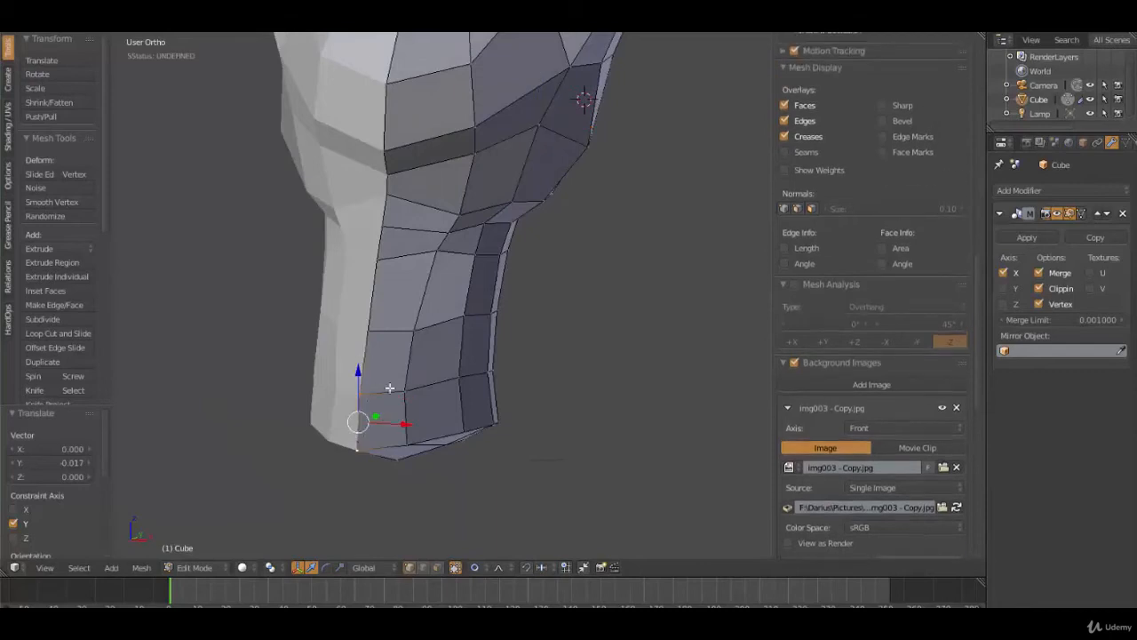
pyautogui.moveTo(360, 353); pyautogui.dragTo(350, 383, button='middle')
pyautogui.moveTo(388, 410); pyautogui.dragTo(398, 409)
# Step: Deselect everything and examine how the torso matches the side and front reference drawings
pyautogui.scroll(-4, 398, 409)
pyautogui.press('a')
pyautogui.moveTo(410, 356); pyautogui.dragTo(536, 328, button='middle')
pyautogui.moveTo(444, 283); pyautogui.dragTo(376, 386, button='middle')
pyautogui.scroll(4, 387, 397)
pyautogui.press('KP_3')
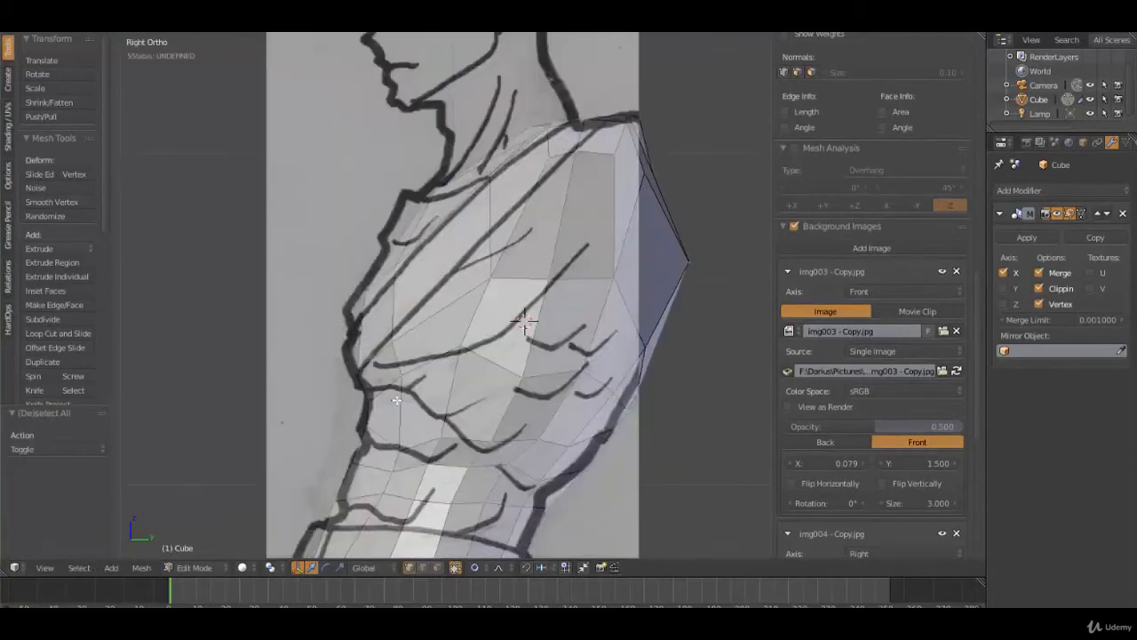
pyautogui.scroll(2, 386, 442)
pyautogui.scroll(-2, 379, 440)
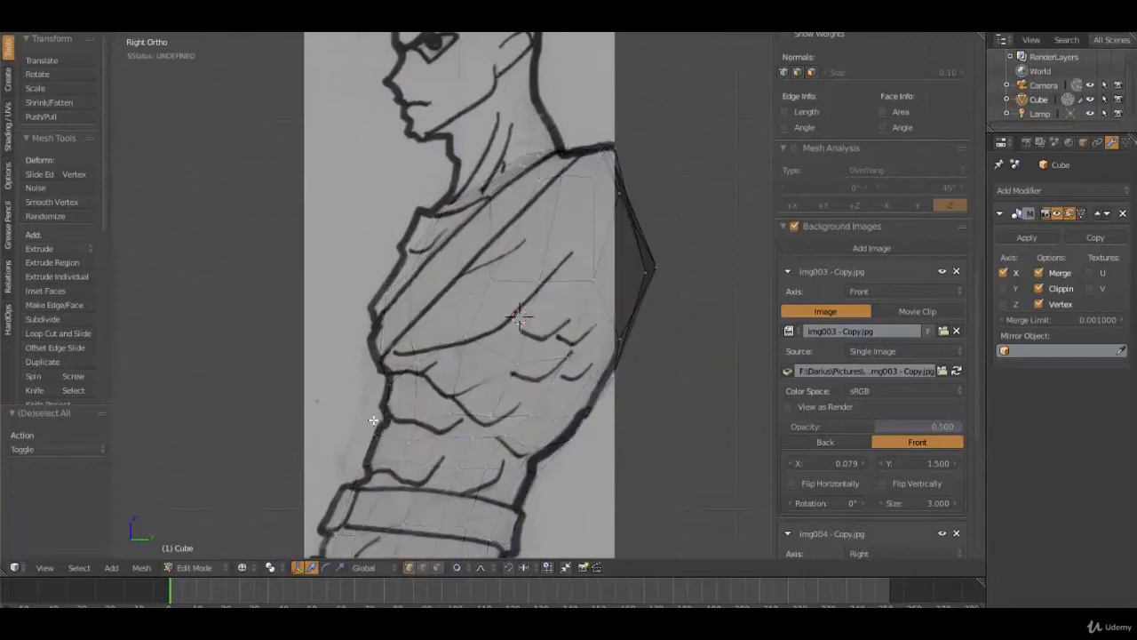
pyautogui.moveTo(374, 420)
pyautogui.mouseDown(button='middle')
pyautogui.moveTo(439, 435)
pyautogui.moveTo(551, 397)
pyautogui.moveTo(365, 429)
pyautogui.moveTo(490, 413)
pyautogui.moveTo(508, 436)
pyautogui.mouseUp(button='middle')
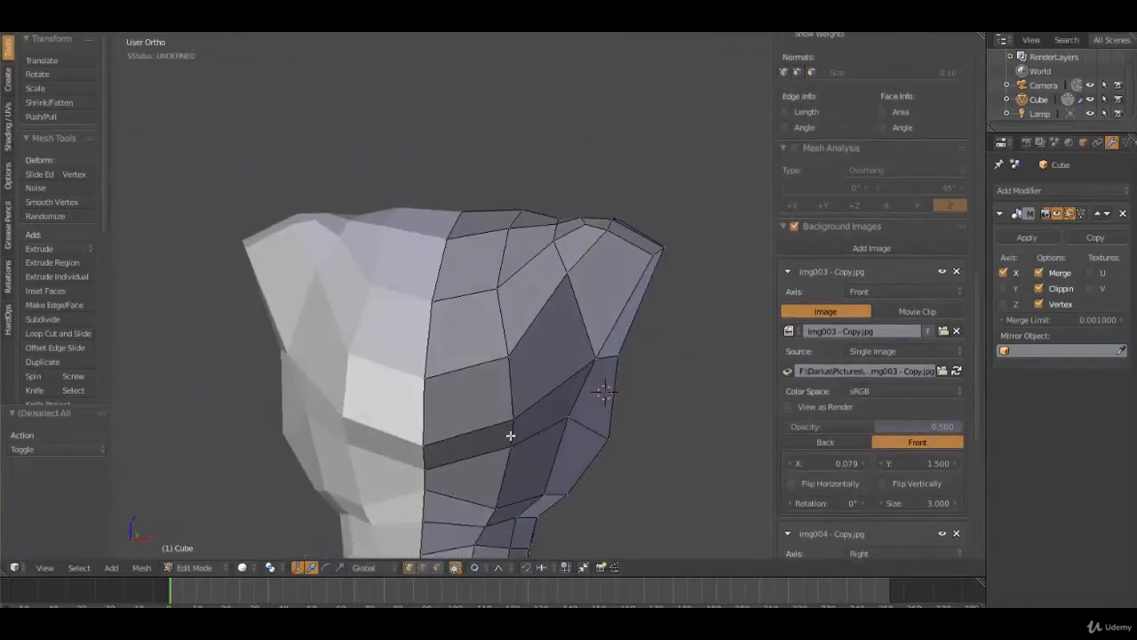
pyautogui.scroll(-3, 514, 431)
pyautogui.press('KP_1')
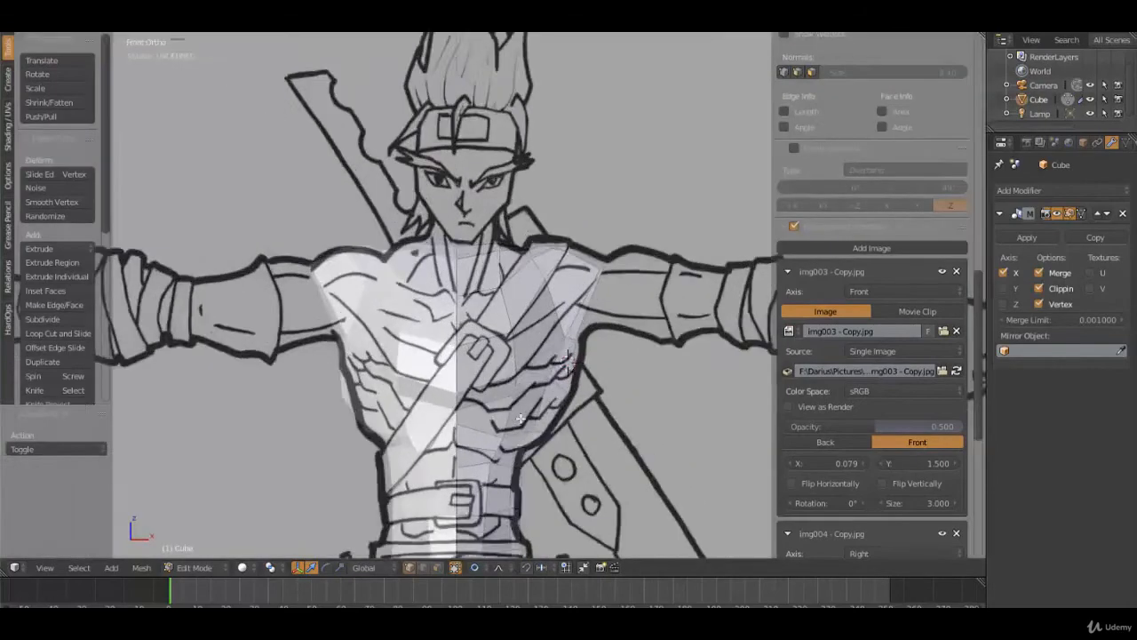
# Step: In front view, raise the shoulder tip vertices 0.020 and move them 0.004 outward to meet the shoulder outline
pyautogui.scroll(6, 564, 336)
pyautogui.rightClick(578, 323)
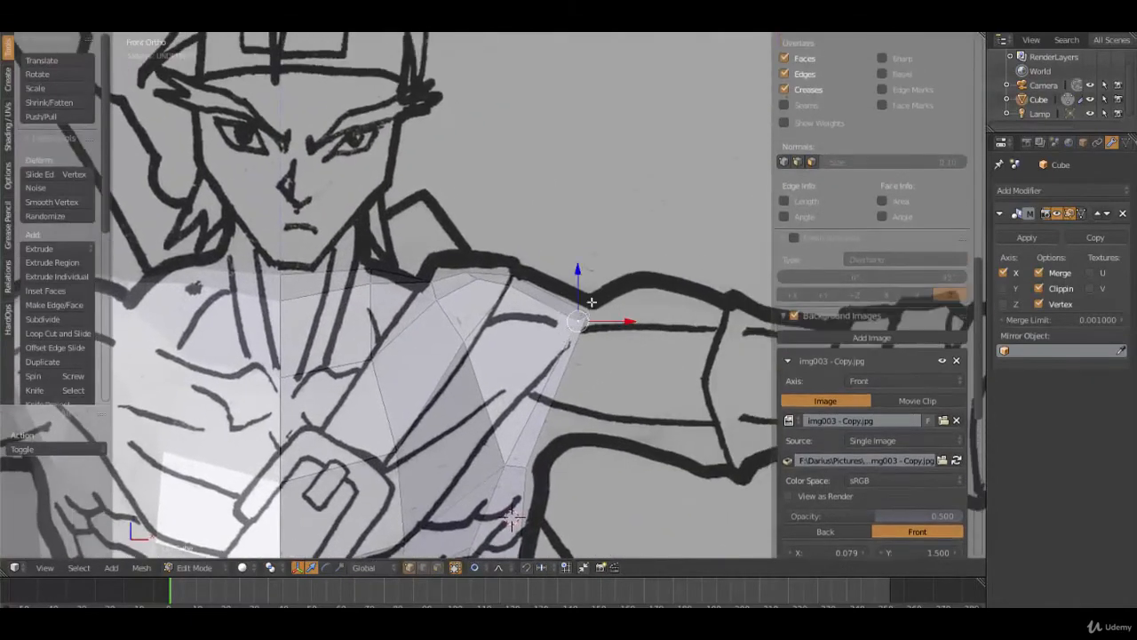
pyautogui.moveTo(590, 306); pyautogui.dragTo(507, 376, button='middle')
pyautogui.keyDown('shift'); pyautogui.rightClick(661, 315); pyautogui.keyUp('shift')
pyautogui.press('KP_1')
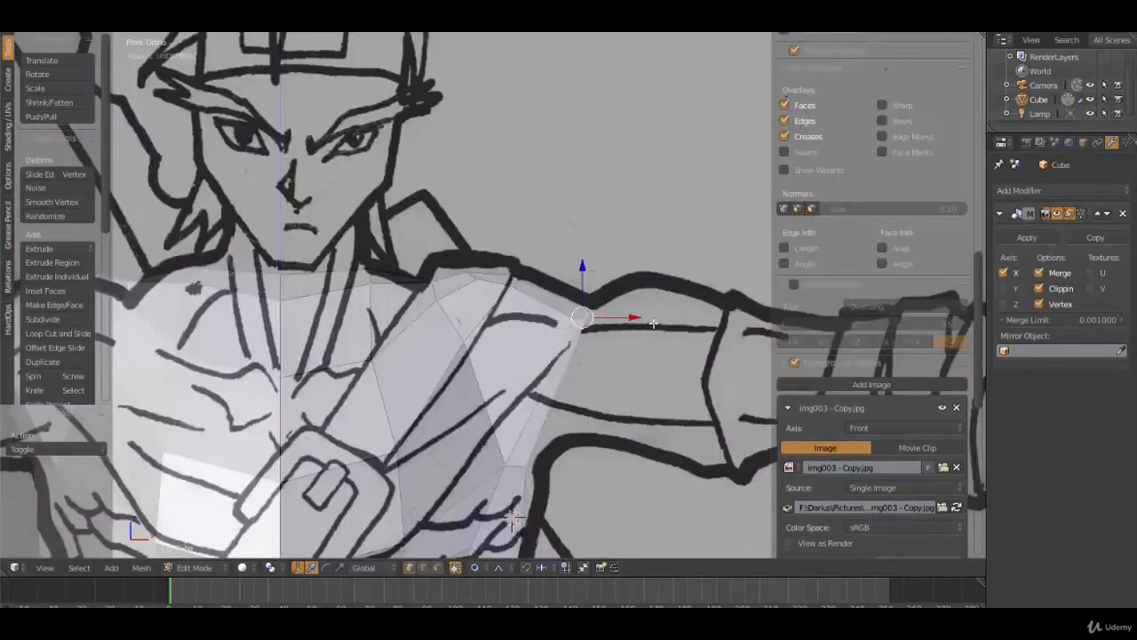
pyautogui.press('g')
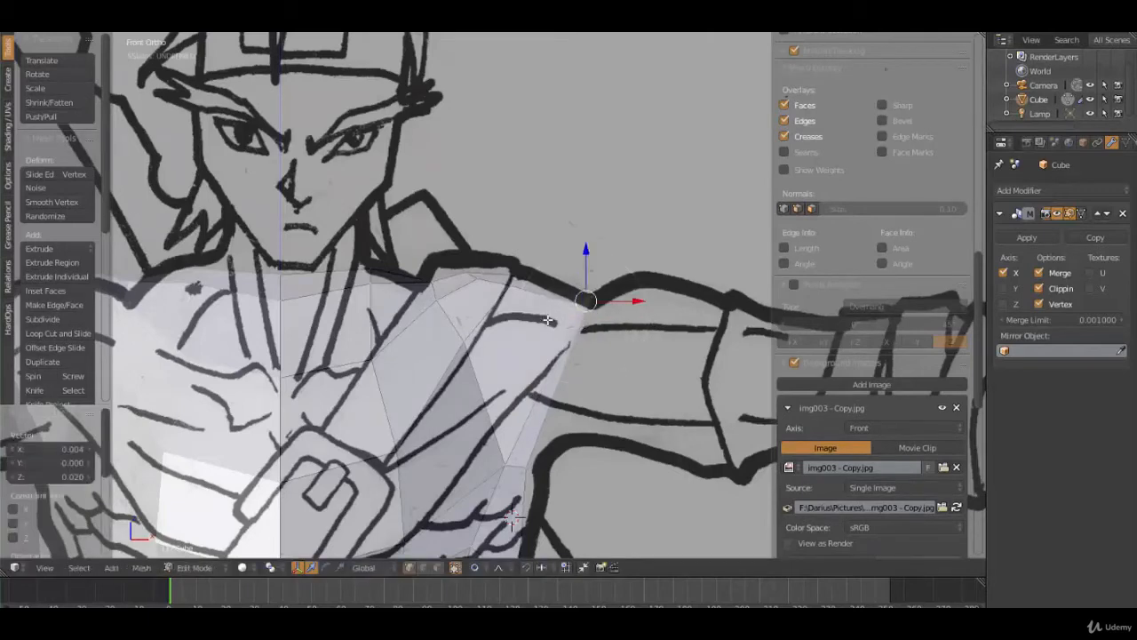
pyautogui.click(492, 289)
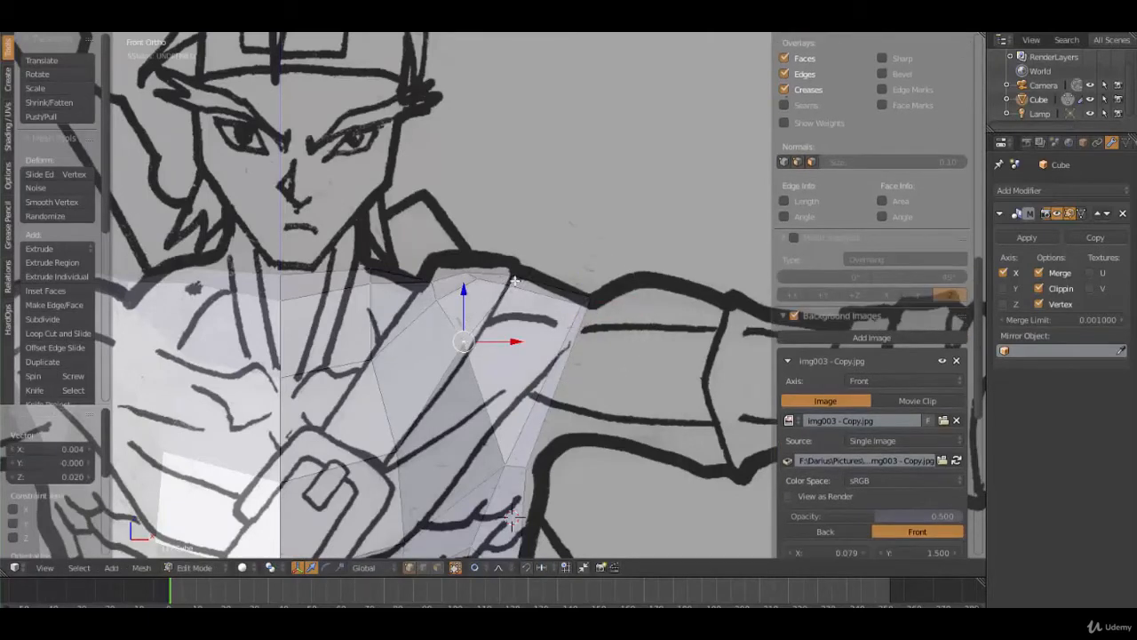
# Step: Slide the edge loop across the shoulder and chest toward the arm by a factor of -0.255
pyautogui.moveTo(476, 392); pyautogui.dragTo(540, 257, button='middle')
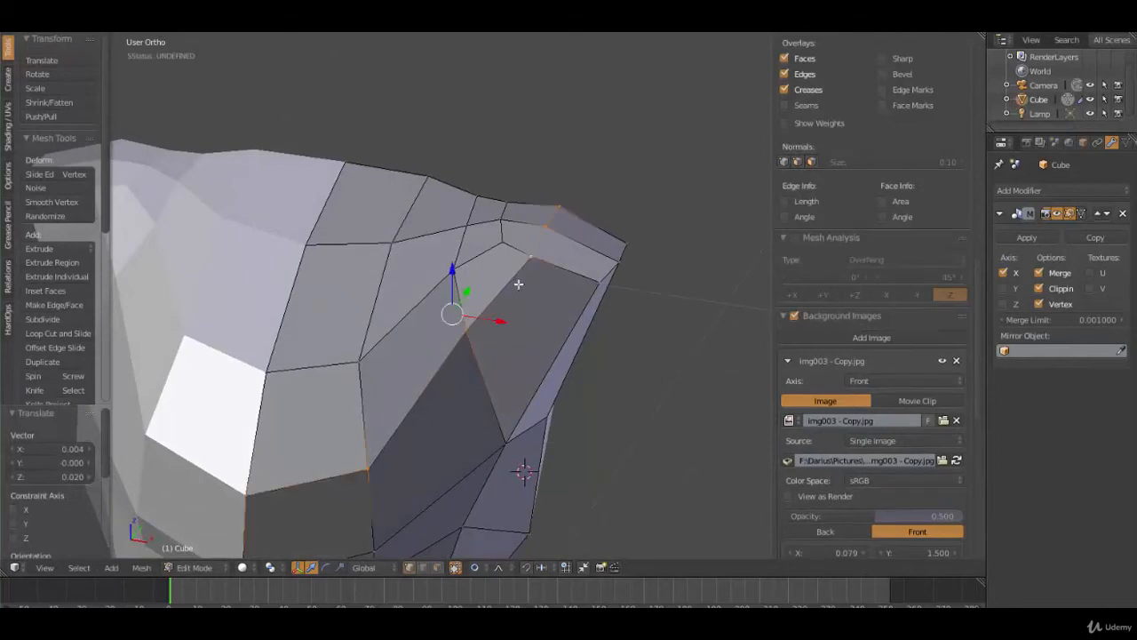
pyautogui.press('KP_1')
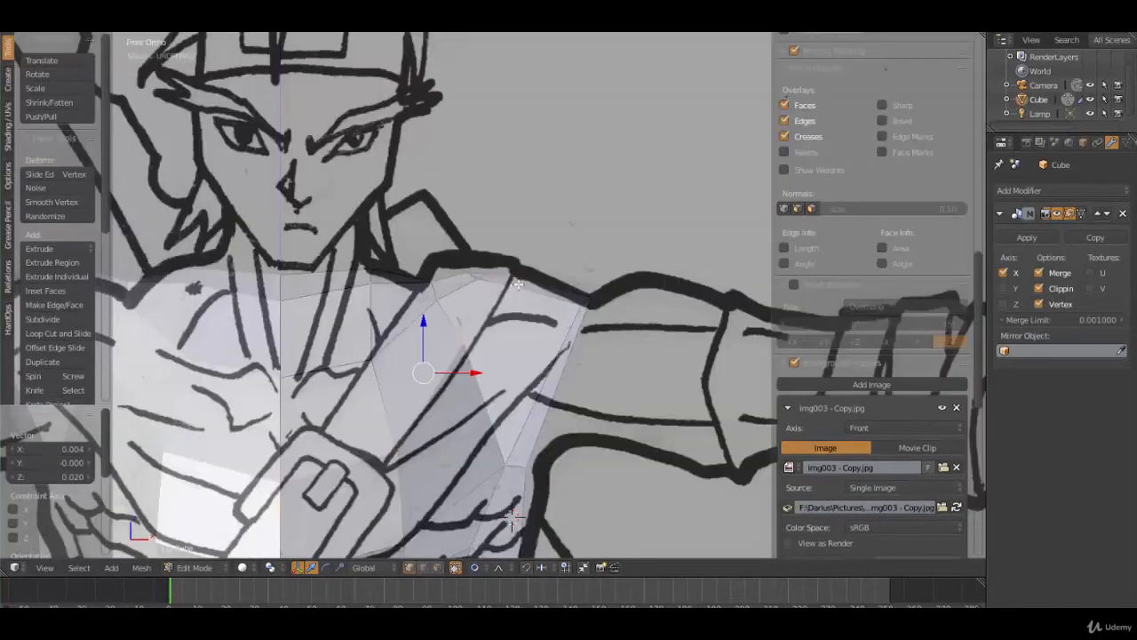
pyautogui.press('g')
pyautogui.press('g')
pyautogui.click(519, 341)
# Step: Raise two vertices along the top of the shoulder to the reference outline, each about 0.013 upward
pyautogui.rightClick(536, 275)
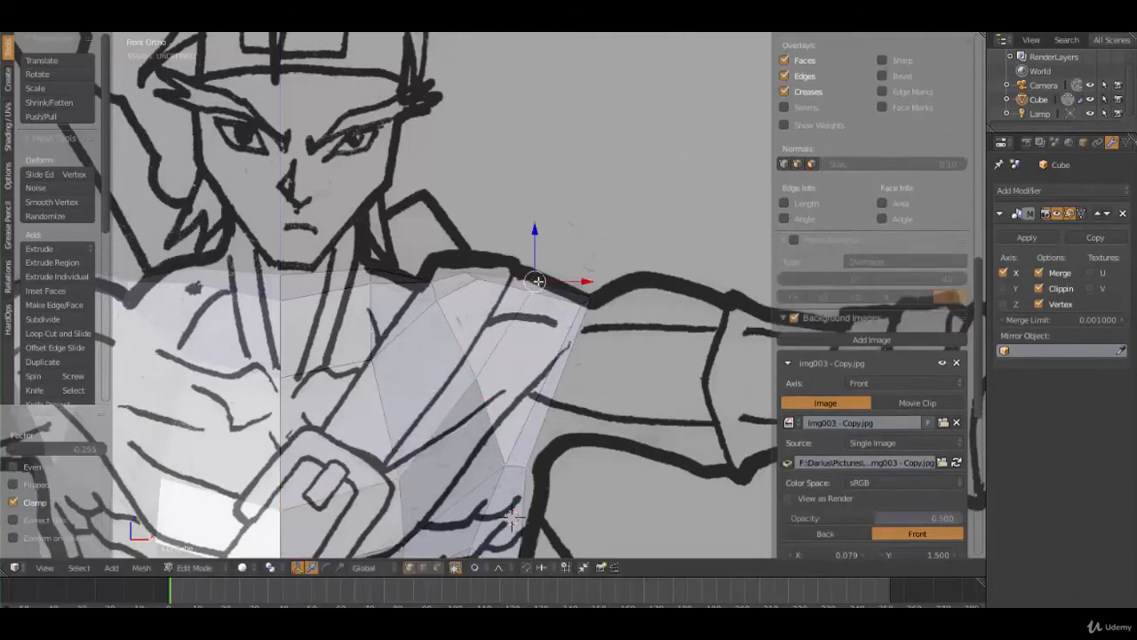
pyautogui.press('g')
pyautogui.click(542, 282)
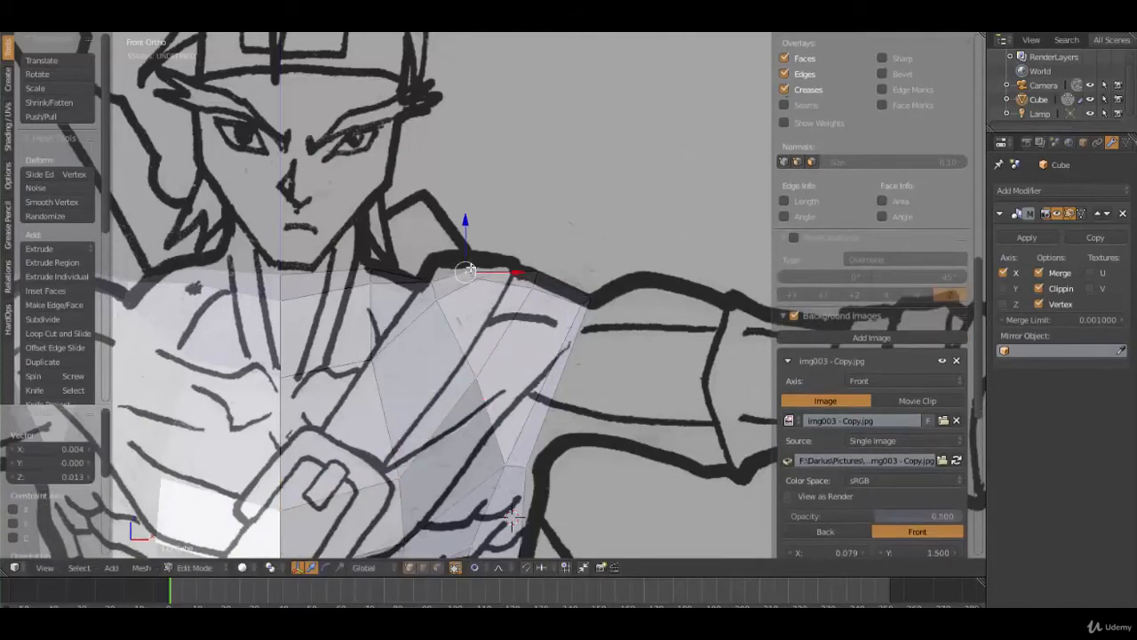
pyautogui.press('g')
pyautogui.click(466, 258)
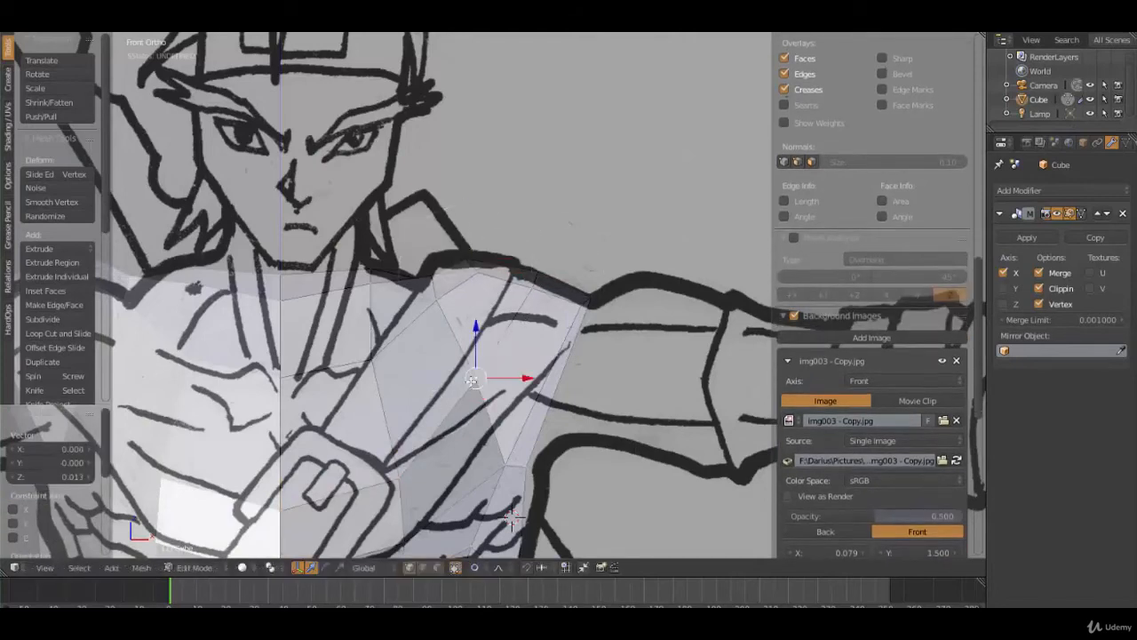
# Step: Pull the chest vertex beside the shoulder and the one at the front of the armpit forward
pyautogui.moveTo(600, 361); pyautogui.dragTo(510, 377, button='middle')
pyautogui.press('g')
pyautogui.click(536, 437)
pyautogui.rightClick(502, 465)
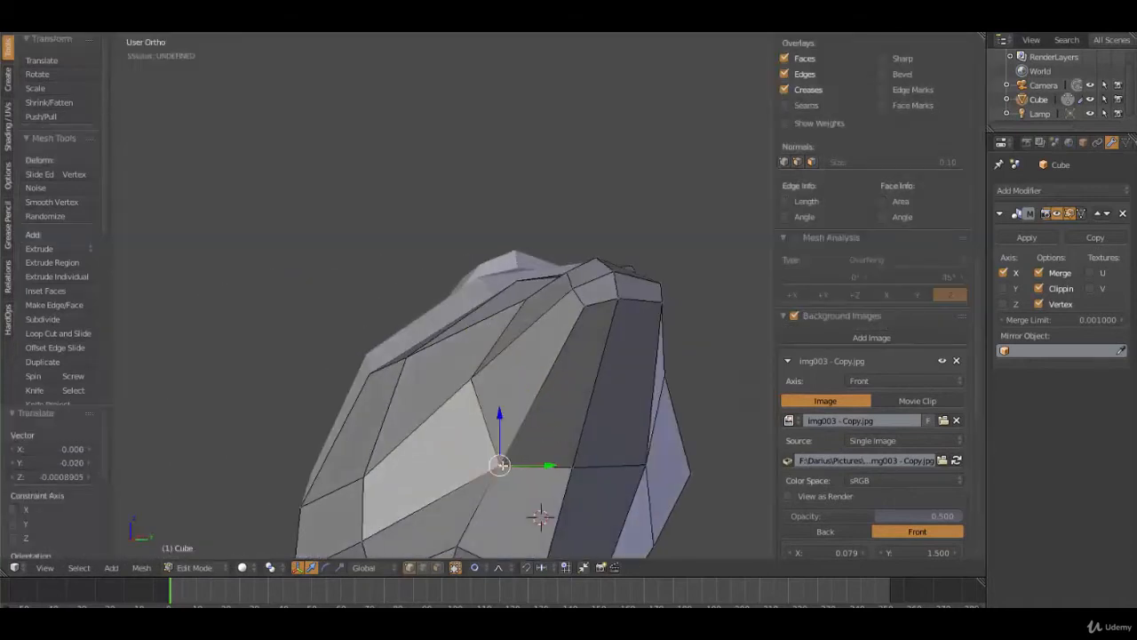
pyautogui.press('g')
pyautogui.click(484, 460)
# Step: Pull the vertex behind the armpit and two vertices at the rear of the shoulder top backward to round the shoulder
pyautogui.moveTo(682, 425); pyautogui.dragTo(637, 442, button='middle')
pyautogui.rightClick(678, 382)
pyautogui.press('g')
pyautogui.click(698, 382)
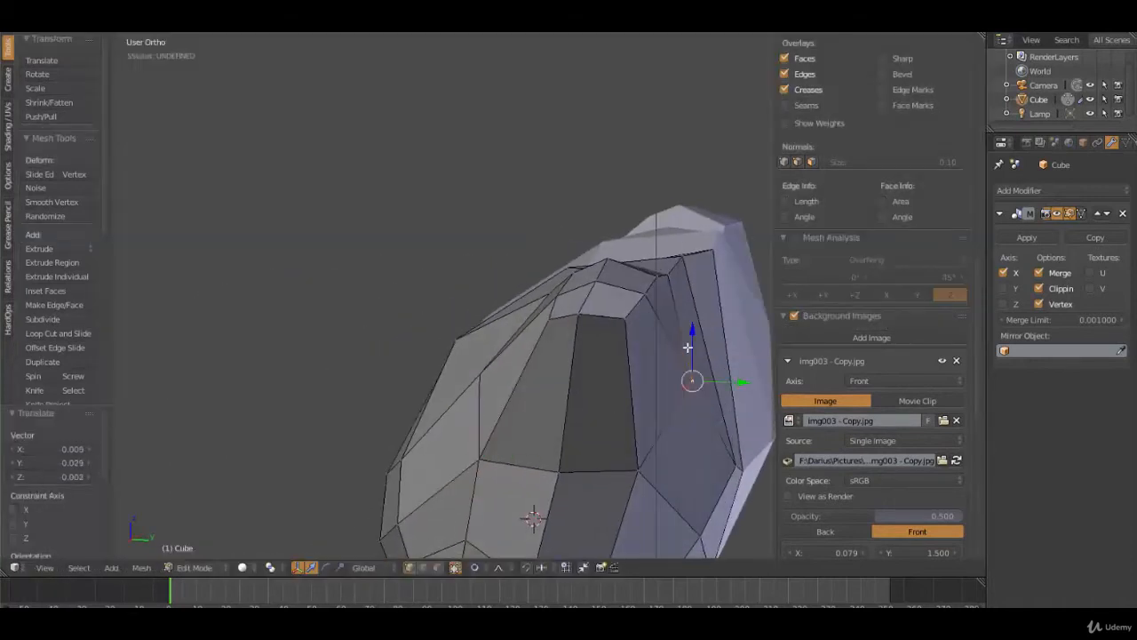
pyautogui.rightClick(670, 275)
pyautogui.press('g')
pyautogui.click(675, 272)
pyautogui.rightClick(649, 293)
pyautogui.press('g')
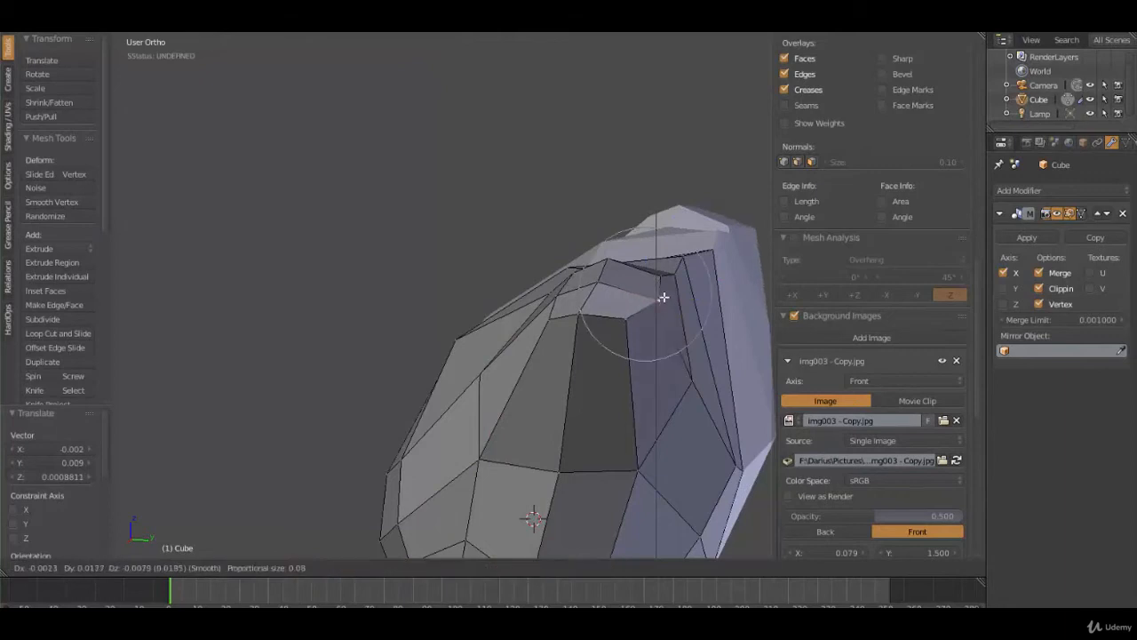
pyautogui.click(663, 297)
# Step: Reposition the vertices around the front of the armpit and the shoulder to even out the faces there
pyautogui.rightClick(662, 459)
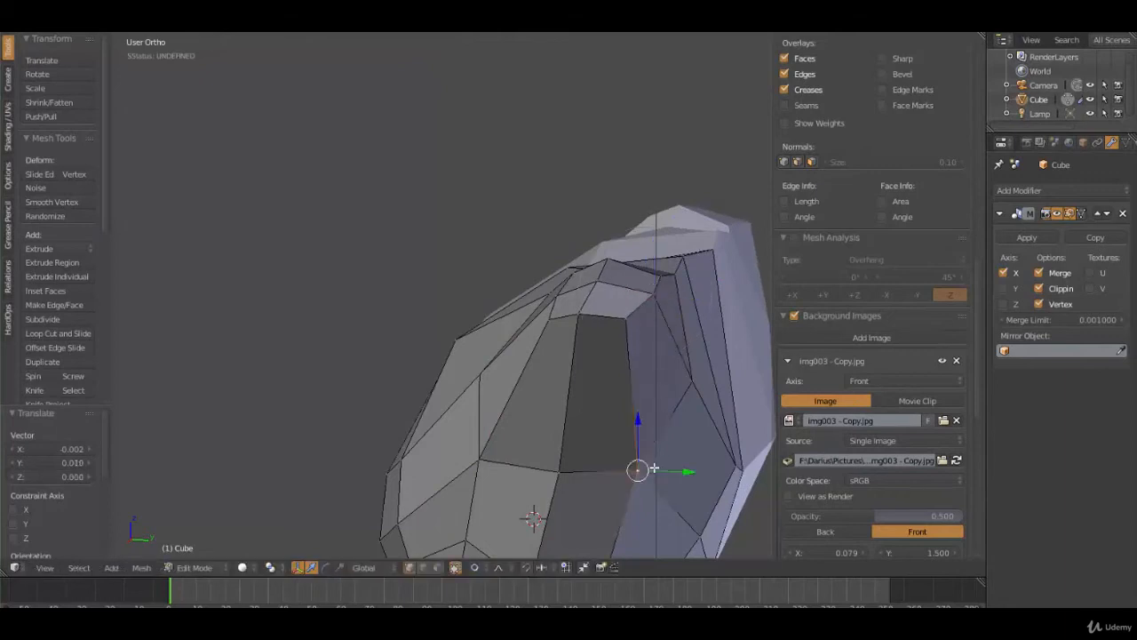
pyautogui.rightClick(477, 457)
pyautogui.press('g')
pyautogui.click(500, 450)
pyautogui.moveTo(500, 450); pyautogui.dragTo(541, 358, button='middle')
pyautogui.press('g')
pyautogui.click(558, 293)
pyautogui.scroll(-4, 466, 380)
pyautogui.press('g')
pyautogui.click(584, 430)
# Step: Add a centred loop cut around the end of the shoulder and reposition its vertices to round the form
pyautogui.hotkey('ctrl', 'r')
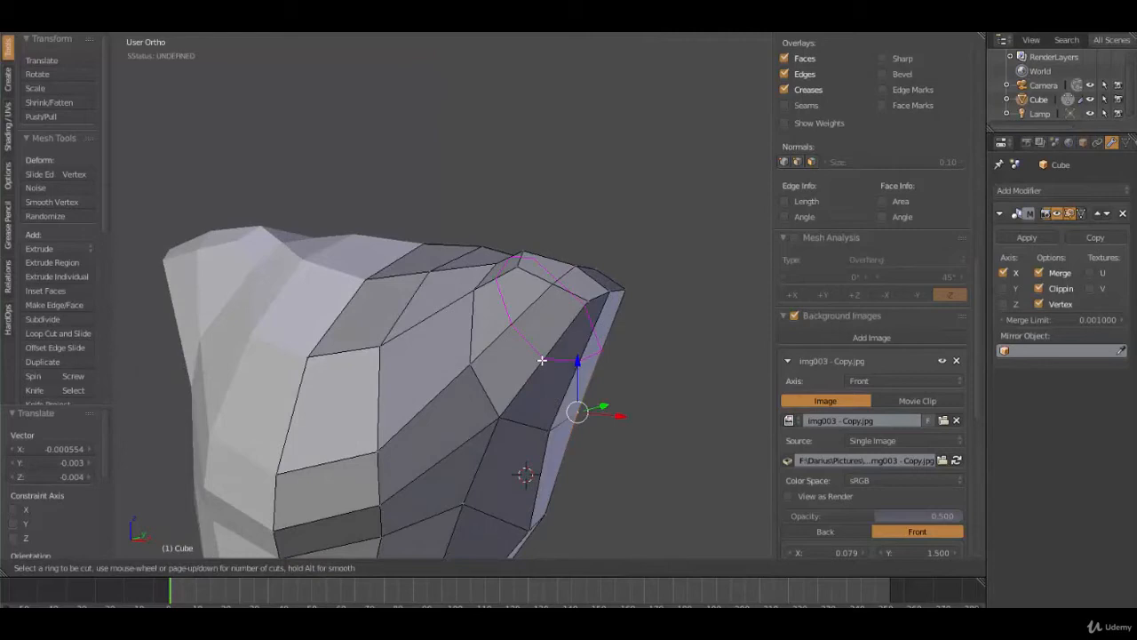
pyautogui.click(542, 360)
pyautogui.rightClick(542, 360)
pyautogui.moveTo(602, 413); pyautogui.dragTo(639, 366, button='middle')
pyautogui.rightClick(608, 345)
pyautogui.press('g')
pyautogui.click(619, 369)
pyautogui.press('g')
pyautogui.click(518, 354)
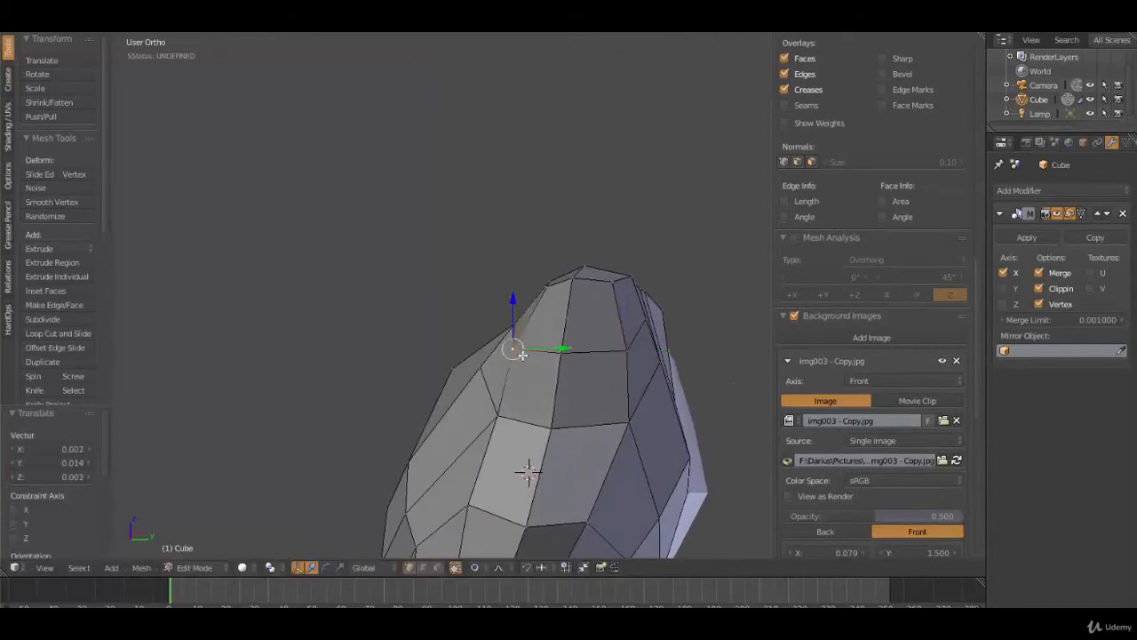
# Step: Fine-tune the front, middle and rear vertices around the armpit below the new shoulder loop
pyautogui.moveTo(573, 397); pyautogui.dragTo(549, 442, button='middle')
pyautogui.rightClick(487, 434)
pyautogui.press('g')
pyautogui.click(497, 421)
pyautogui.rightClick(577, 448)
pyautogui.press('g')
pyautogui.click(581, 451)
pyautogui.rightClick(613, 423)
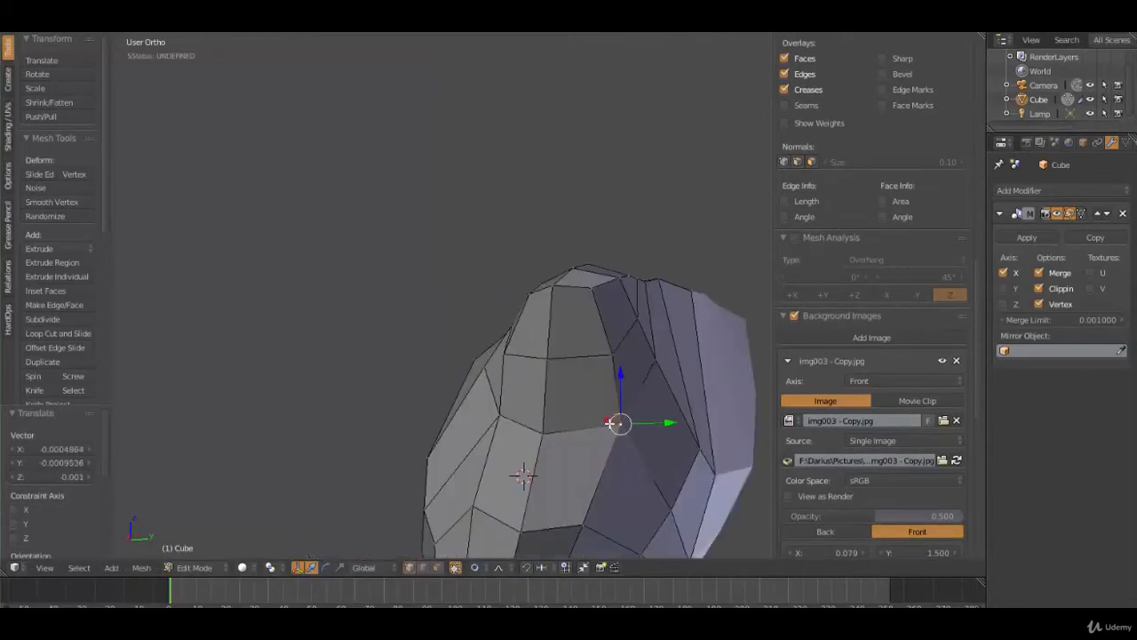
pyautogui.scroll(-1, 610, 427)
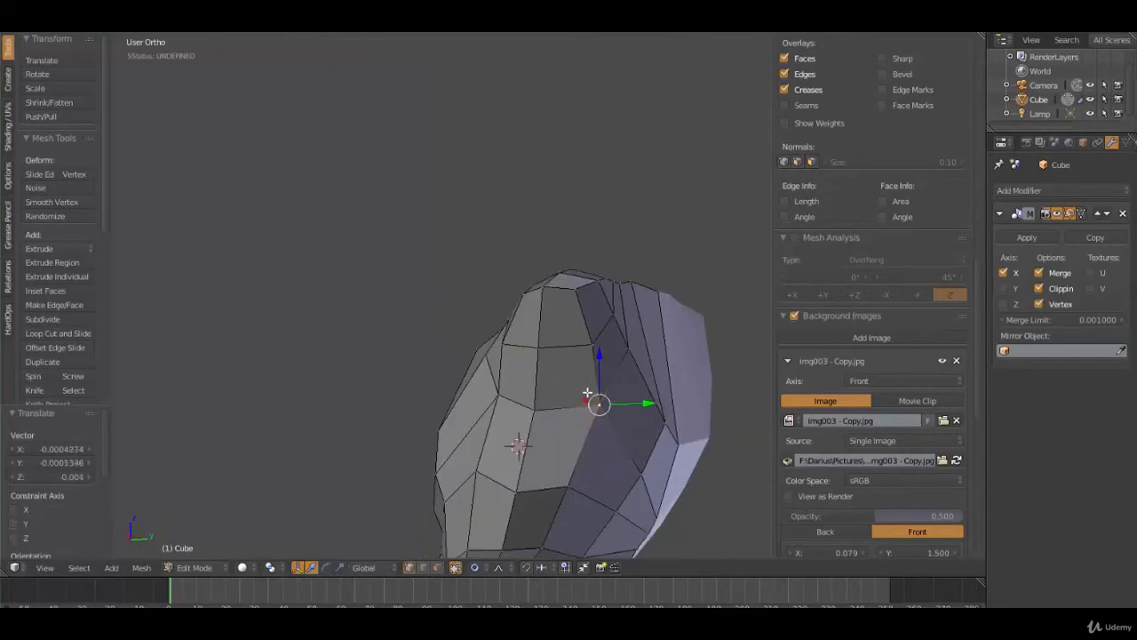
# Step: In front view, slide the selected edges across the top of the shoulder by a factor of about -0.29
pyautogui.moveTo(588, 393); pyautogui.dragTo(627, 419, button='middle')
pyautogui.press('KP_1')
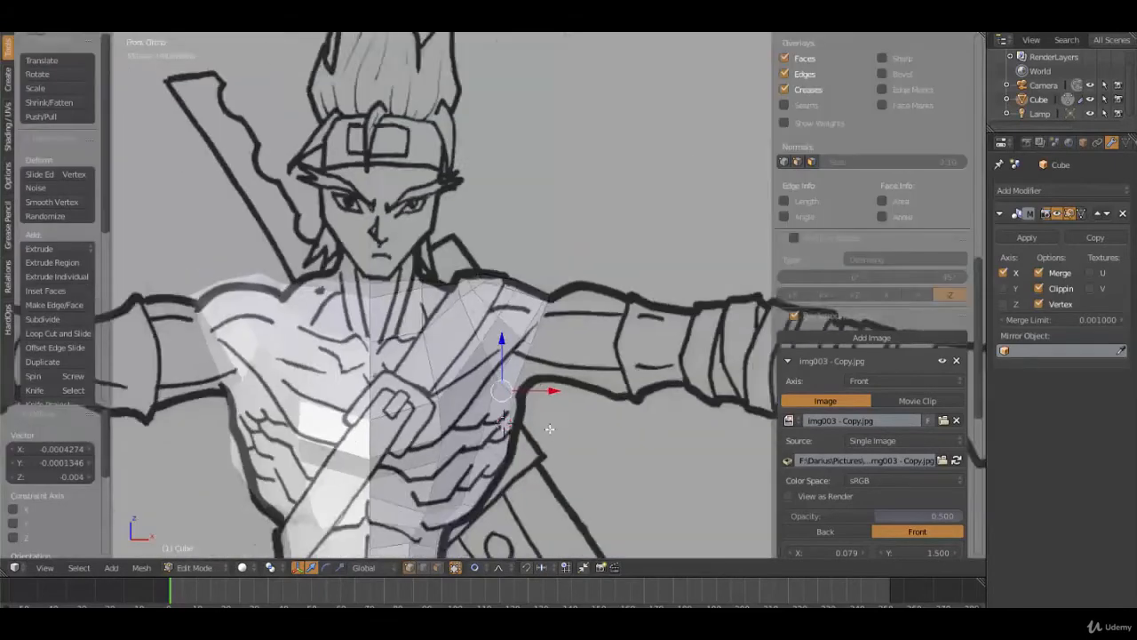
pyautogui.scroll(3, 549, 429)
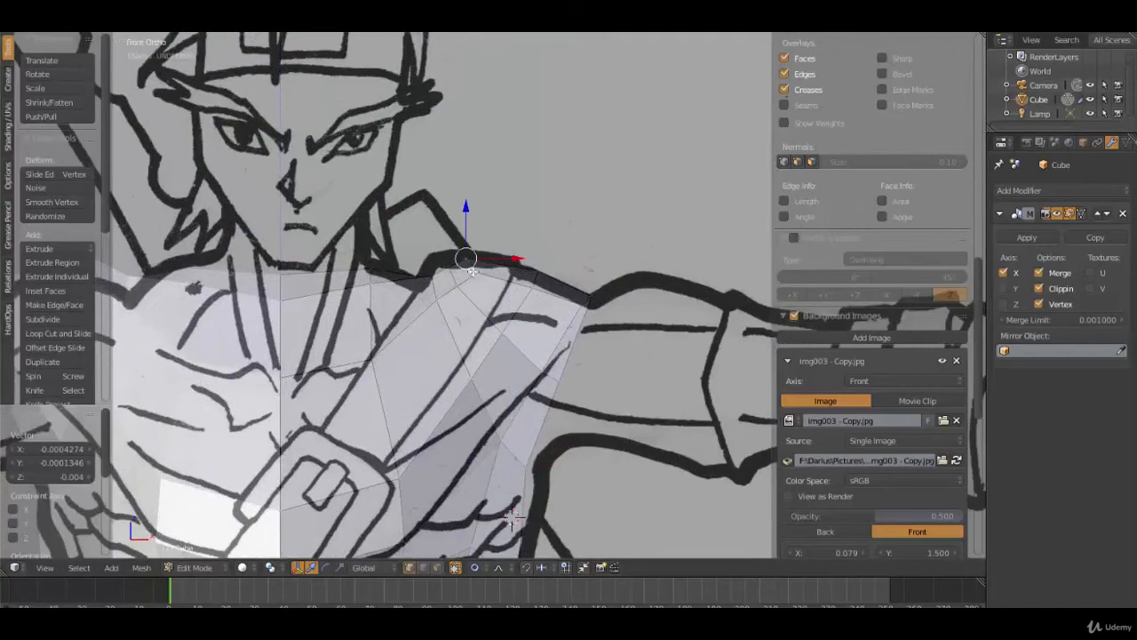
pyautogui.moveTo(472, 272); pyautogui.dragTo(496, 212, button='middle')
pyautogui.press('KP_1')
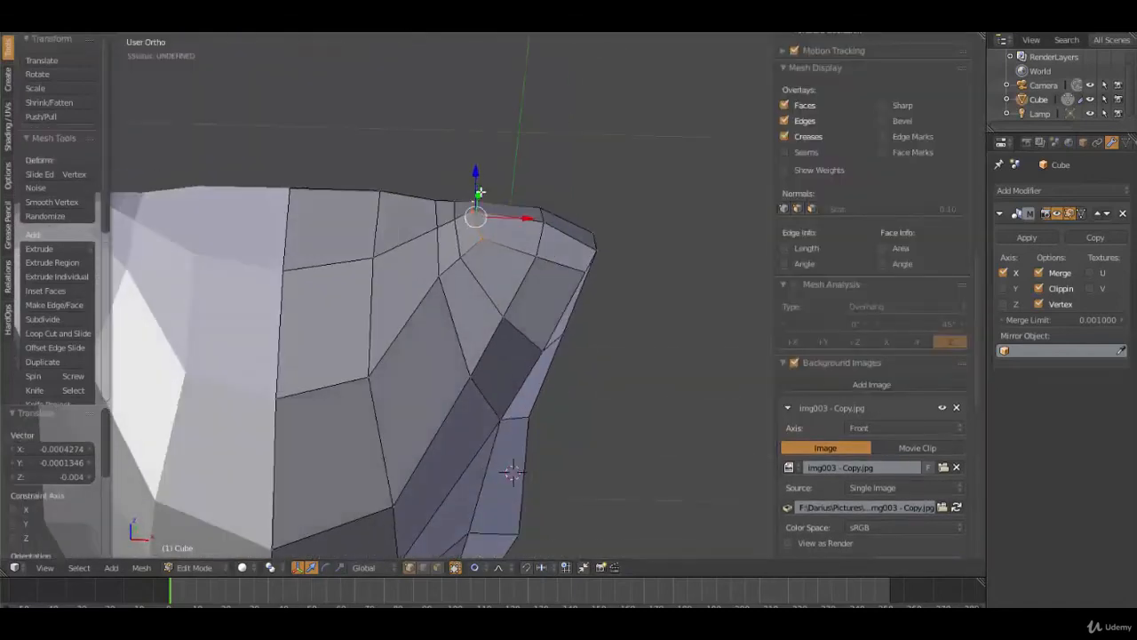
pyautogui.press('g')
pyautogui.press('g')
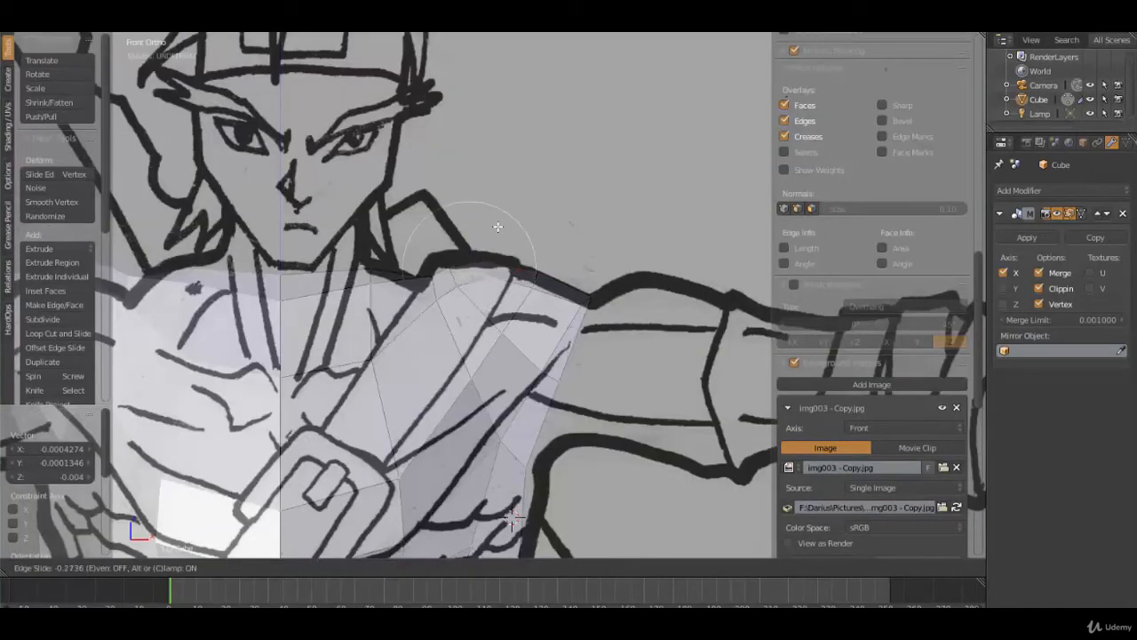
pyautogui.click(498, 227)
# Step: Raise the inner shoulder vertex near the neck by 0.004, then move the armpit vertex 0.021 outward and 0.008 down
pyautogui.rightClick(427, 276)
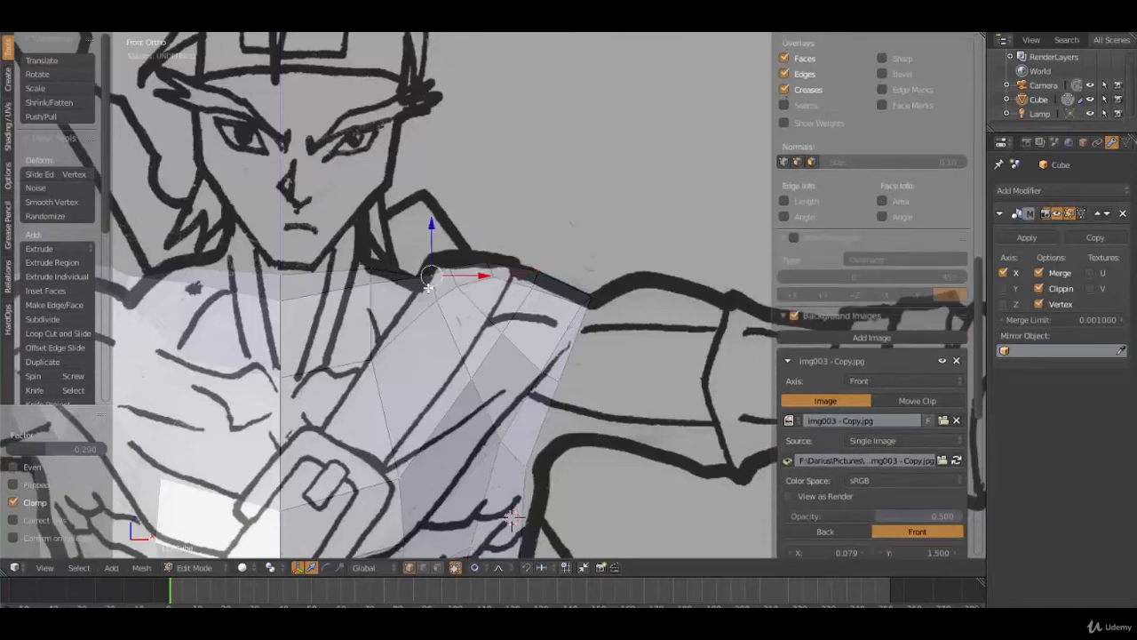
pyautogui.press('g')
pyautogui.click(475, 294)
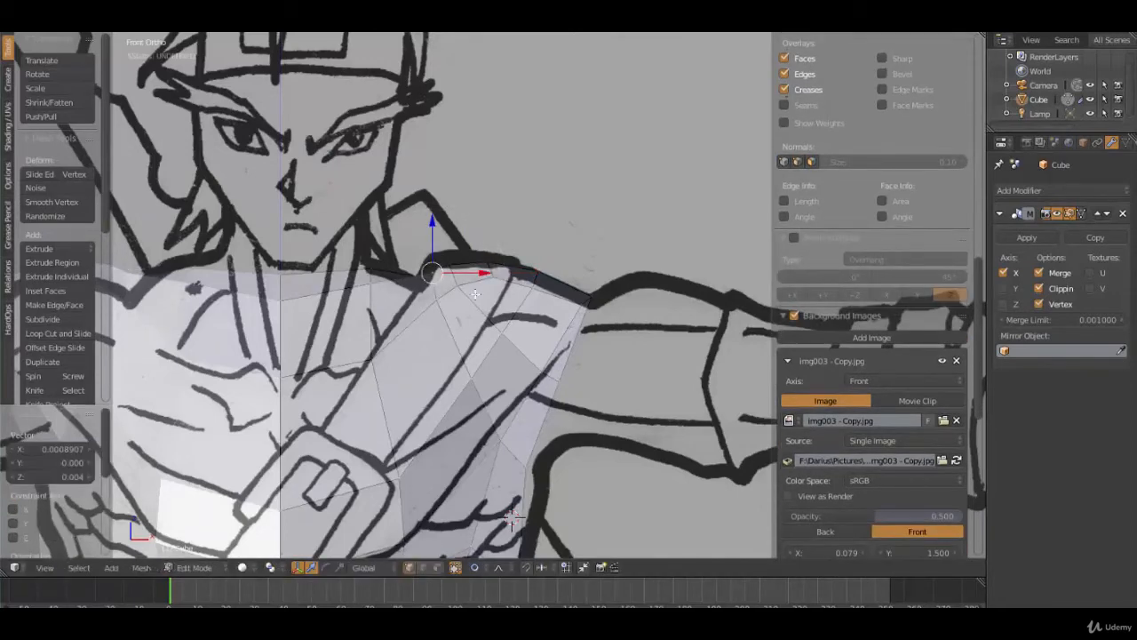
pyautogui.scroll(-1, 588, 370)
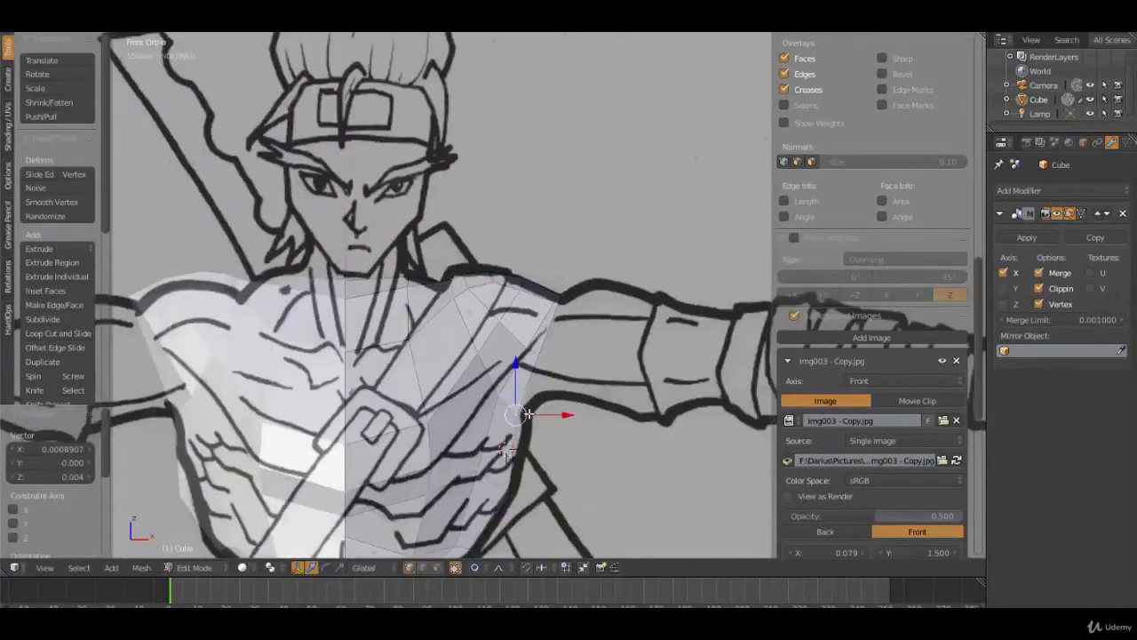
pyautogui.press('g')
pyautogui.click(537, 416)
pyautogui.scroll(-3, 512, 457)
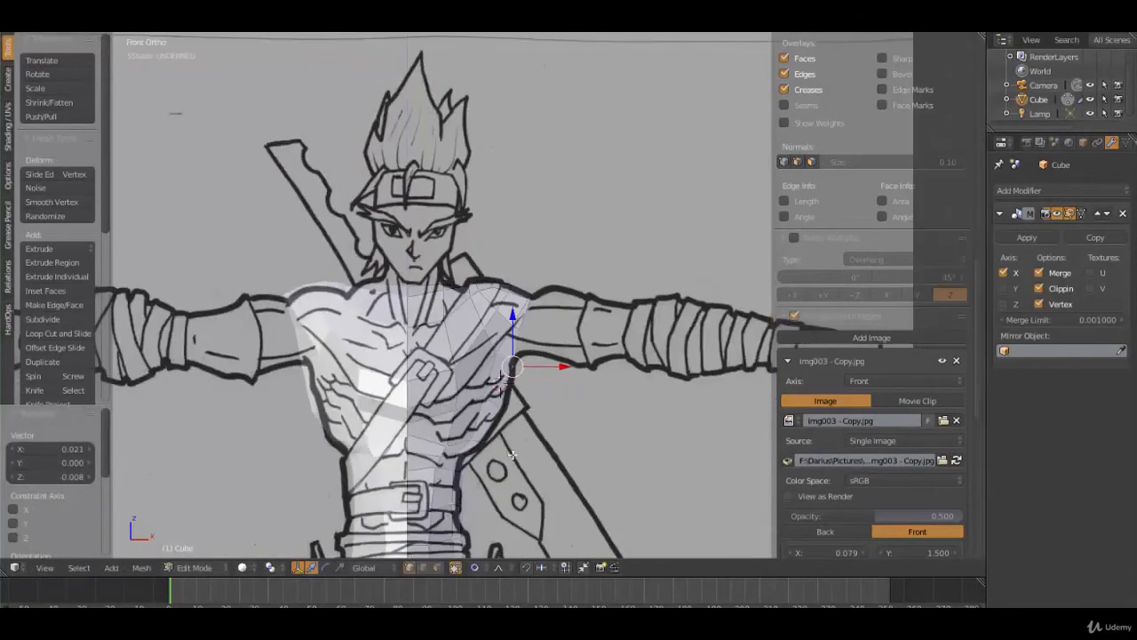
# Step: Switch to face selection and select the adjoining faces that close off the end of the shoulder
pyautogui.keyDown('shift'); pyautogui.moveTo(502, 514); pyautogui.dragTo(503, 552, button='middle'); pyautogui.keyUp('shift')
pyautogui.scroll(3, 541, 433)
pyautogui.keyDown('shift'); pyautogui.moveTo(597, 409); pyautogui.dragTo(423, 389, button='middle'); pyautogui.keyUp('shift')
pyautogui.hotkey('ctrl', 'Tab')
pyautogui.click(466, 393)
pyautogui.click(592, 312)
pyautogui.keyDown('shift'); pyautogui.click(586, 360); pyautogui.keyUp('shift')
pyautogui.keyDown('shift'); pyautogui.click(541, 329); pyautogui.keyUp('shift')
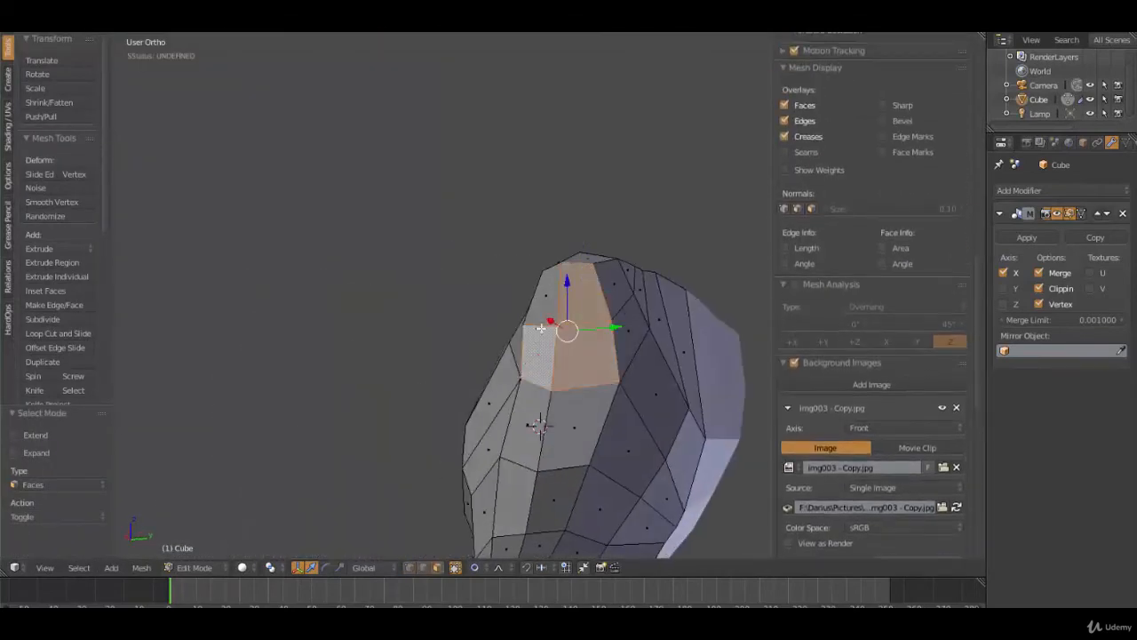
# Step: In front view, extrude the shoulder end faces by 0.178 and move them 0.175 outward and 0.061 up along the arm
pyautogui.moveTo(541, 329); pyautogui.dragTo(518, 436, button='middle')
pyautogui.press('KP_1')
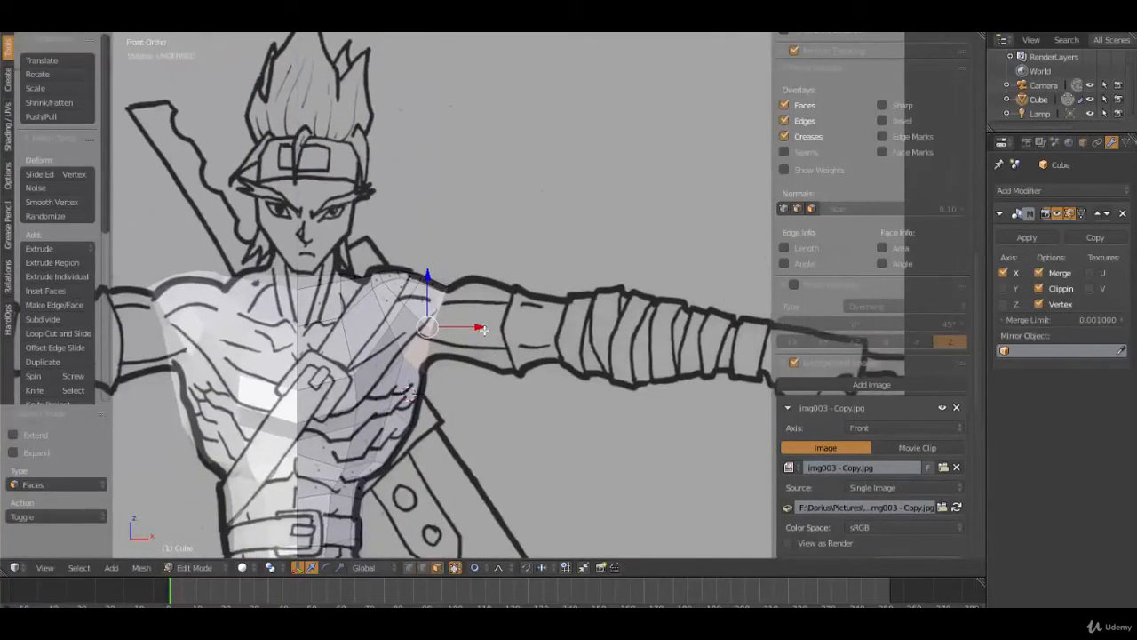
pyautogui.keyDown('shift'); pyautogui.moveTo(577, 362); pyautogui.dragTo(449, 347, button='middle'); pyautogui.keyUp('shift')
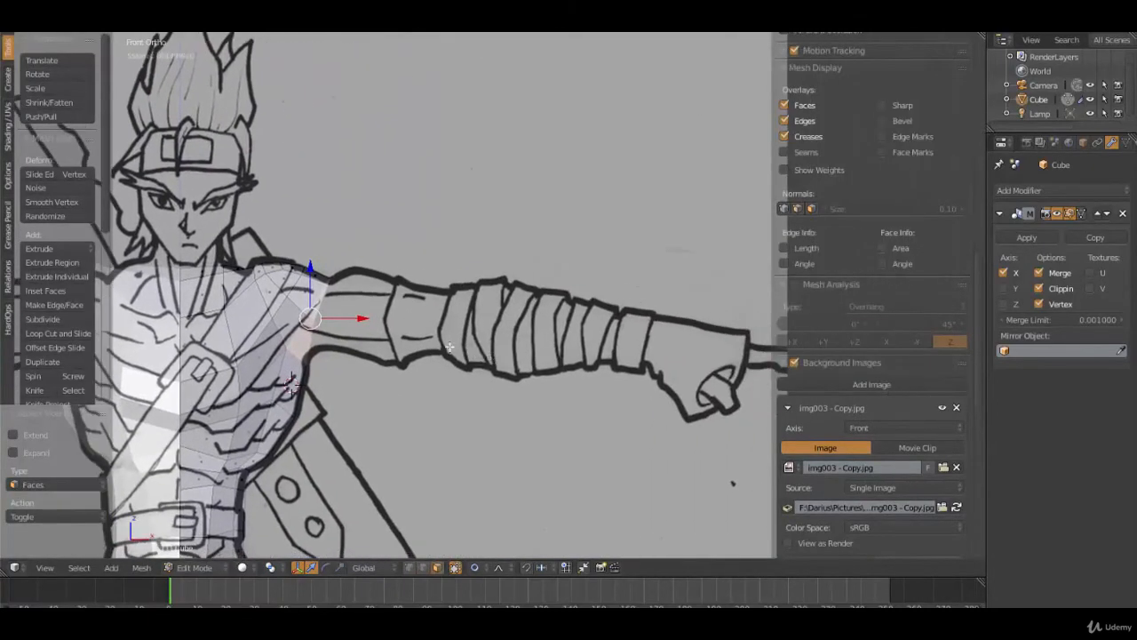
pyautogui.press('e')
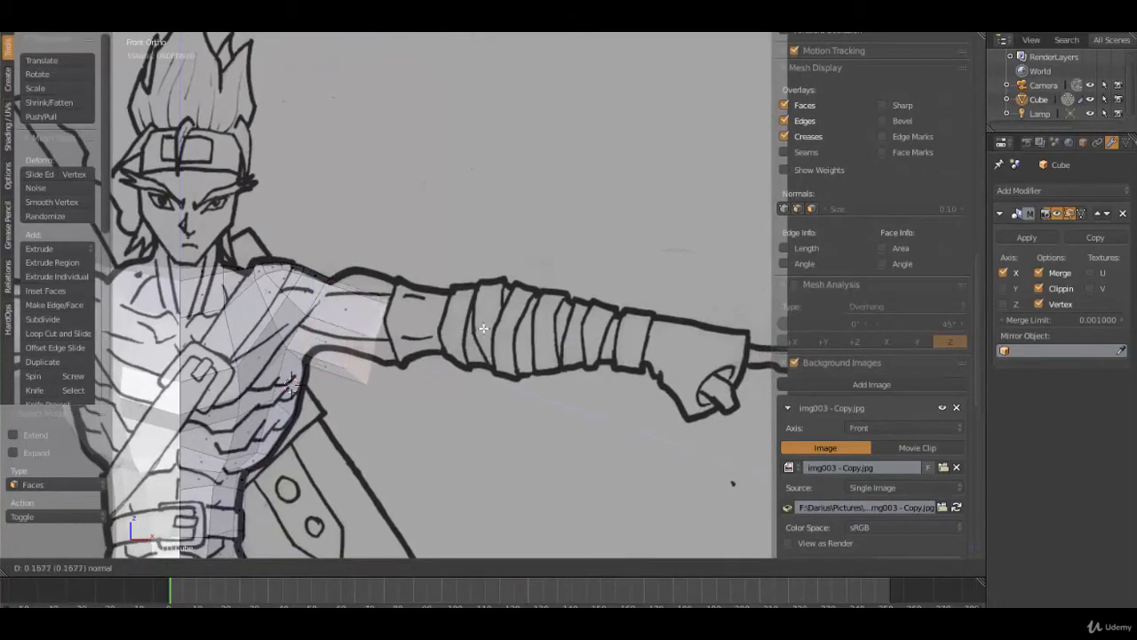
pyautogui.click(484, 328)
pyautogui.press('g')
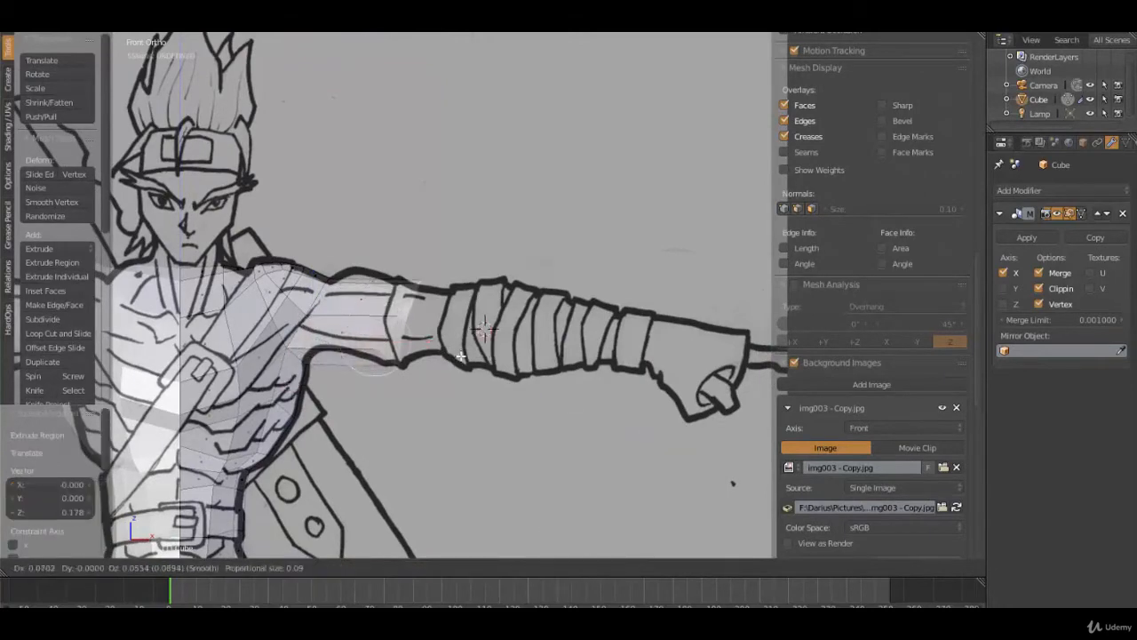
pyautogui.click(496, 355)
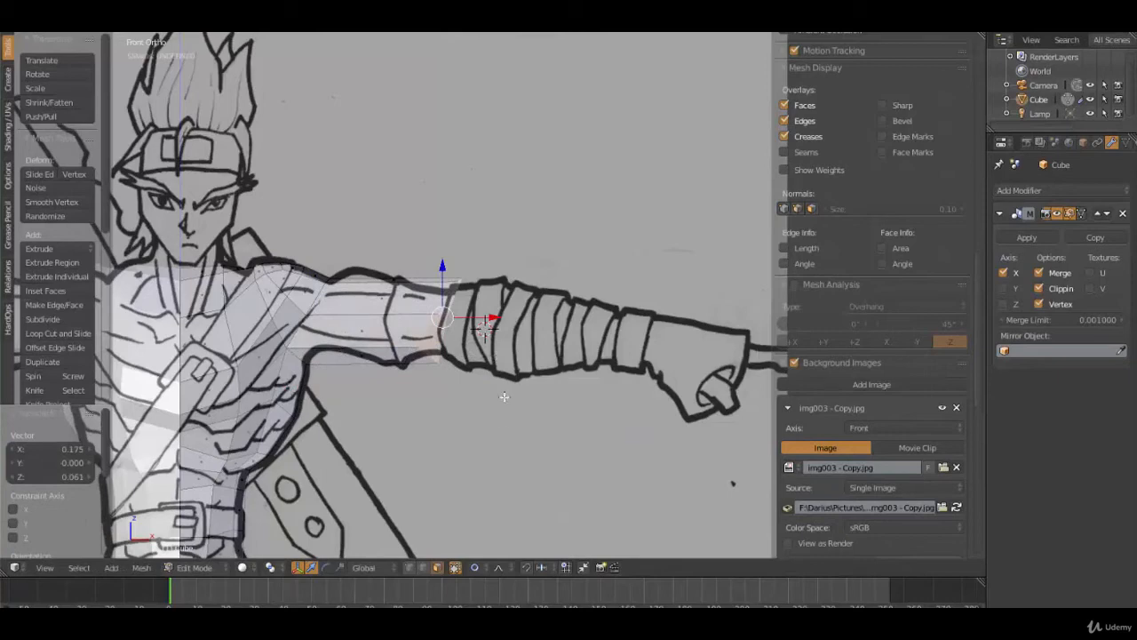
# Step: Flatten the extruded arm end by scaling it to 0.099 along the X axis
pyautogui.press('s')
pyautogui.press('x')
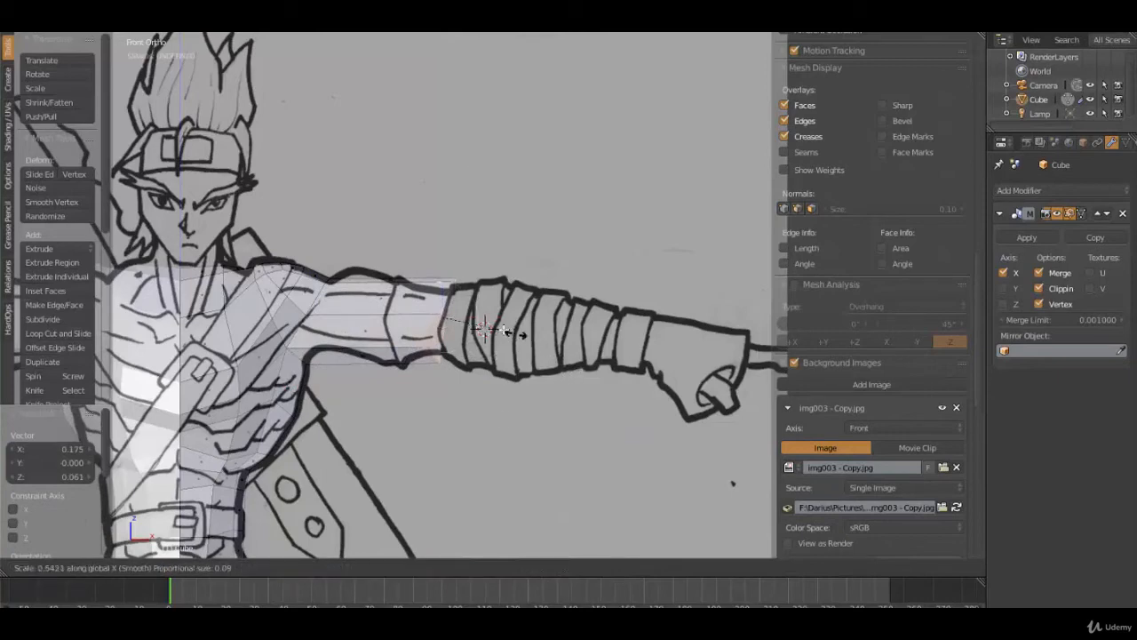
pyautogui.click(459, 326)
# Step: Switch to vertex selection and delete the centre vertex of the arm's end cap to open it
pyautogui.moveTo(452, 353)
pyautogui.mouseDown(button='middle')
pyautogui.moveTo(435, 345)
pyautogui.moveTo(458, 353)
pyautogui.mouseUp(button='middle')
pyautogui.scroll(5, 452, 351)
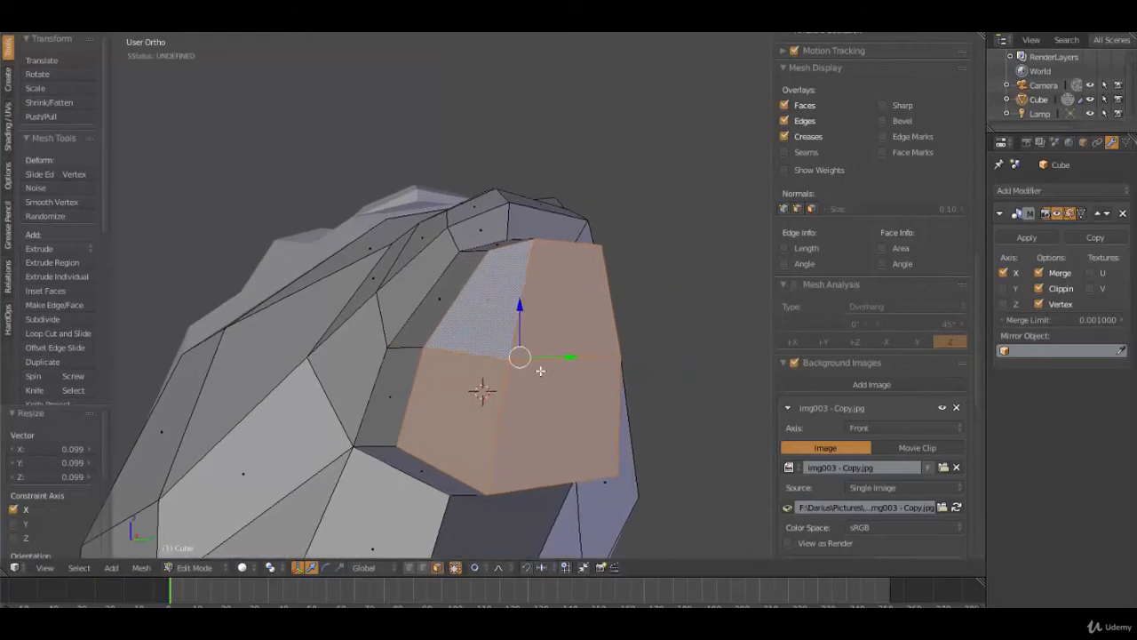
pyautogui.hotkey('ctrl', 'Tab')
pyautogui.press('Up')
pyautogui.press('Up')
pyautogui.press('Return')
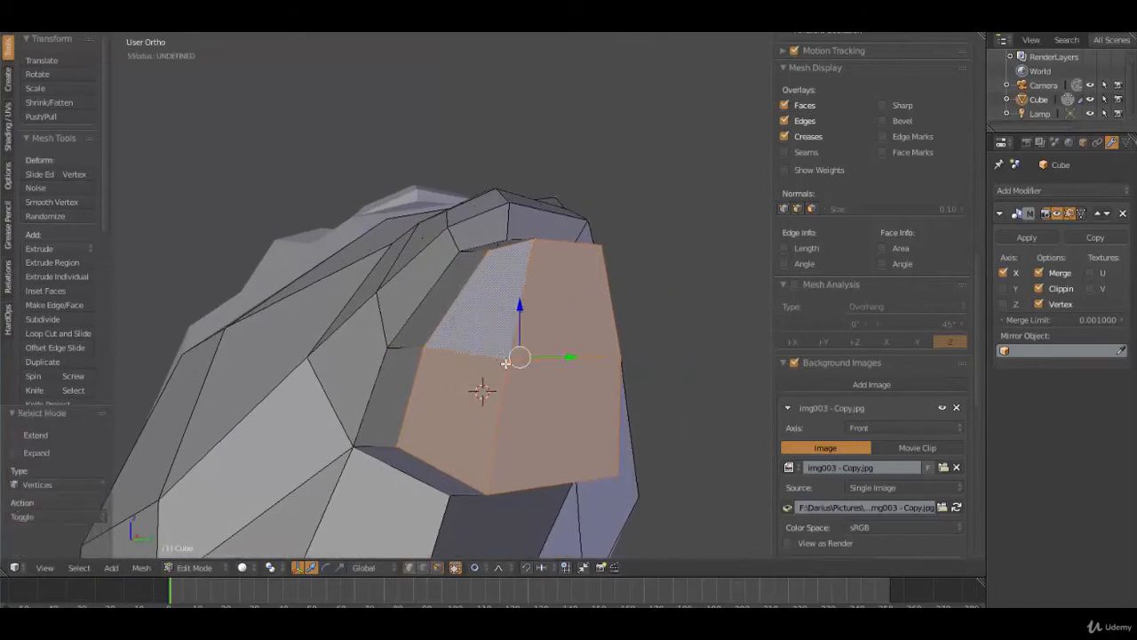
pyautogui.rightClick(508, 361)
pyautogui.press('x')
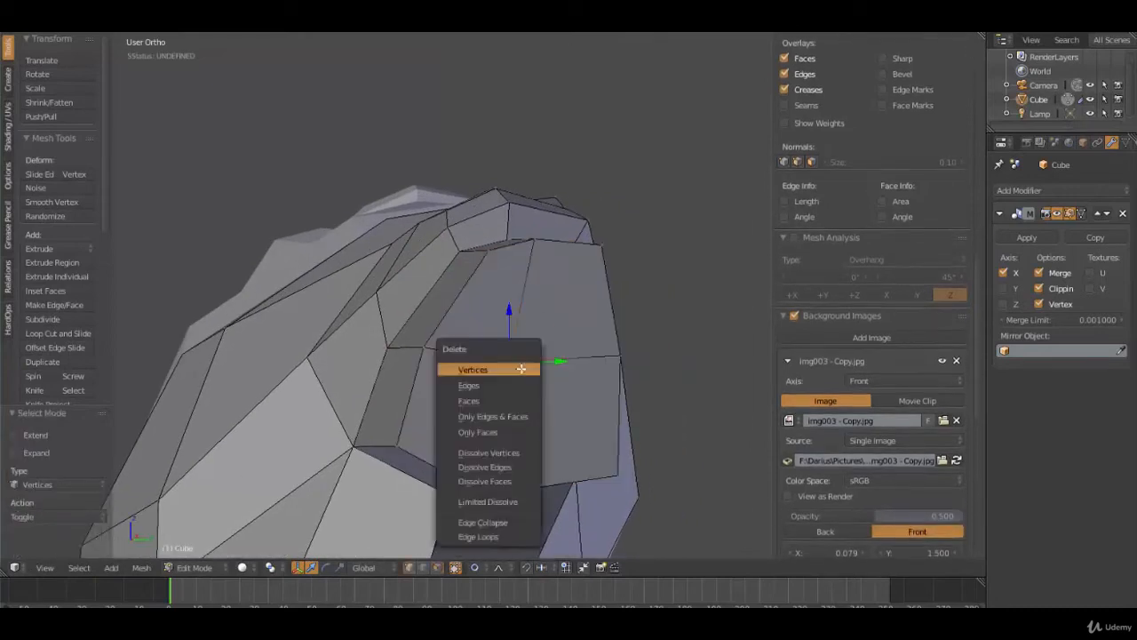
pyautogui.click(521, 369)
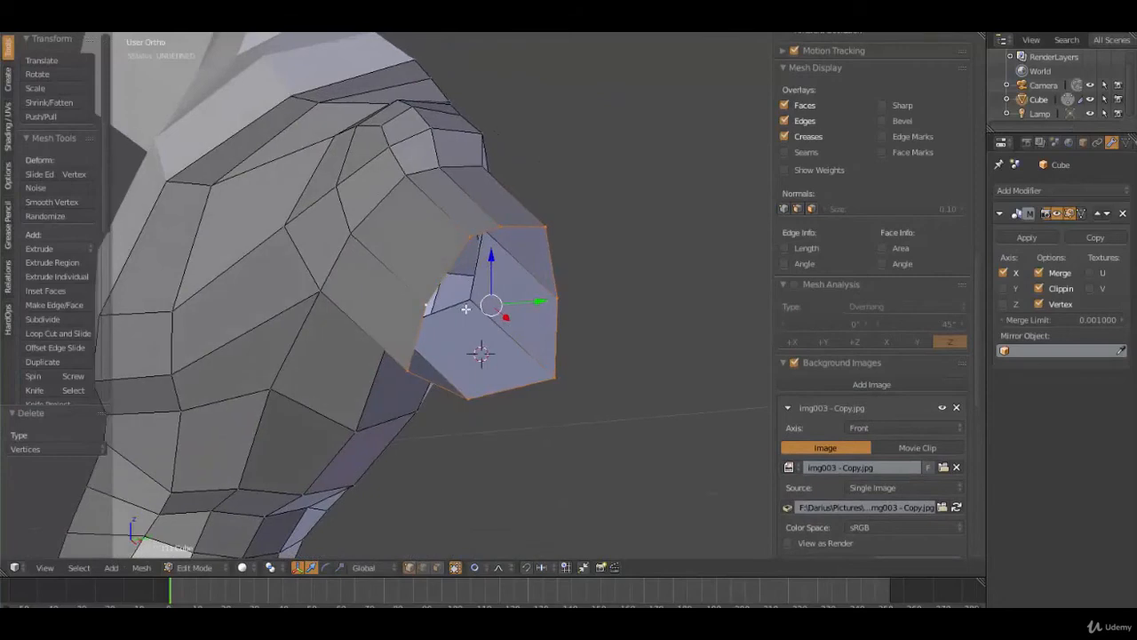
# Step: Check the LoopTools add-on in the user preferences by searching the add-ons for "Loo"
pyautogui.press('w')
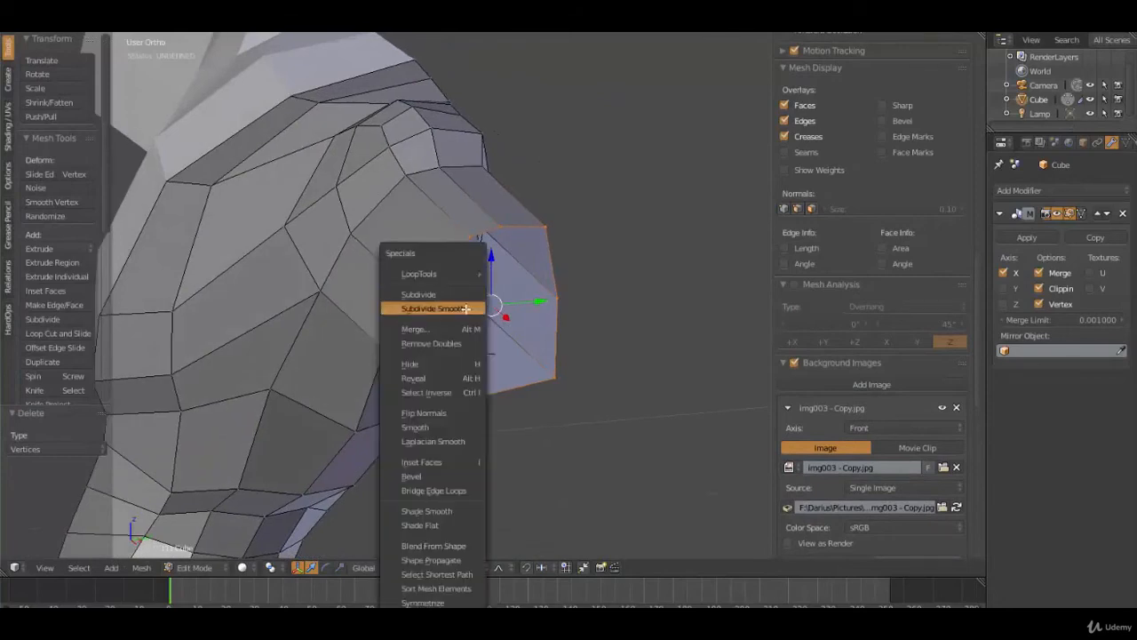
pyautogui.moveTo(461, 271)
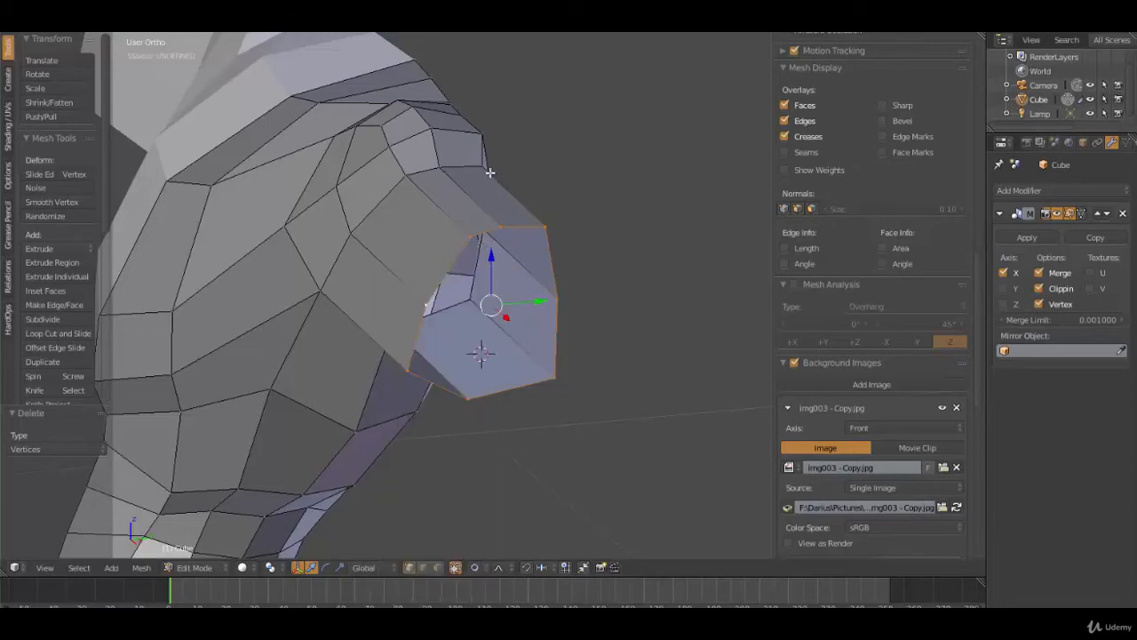
pyautogui.hotkey('ctrl', 'alt', 'u')
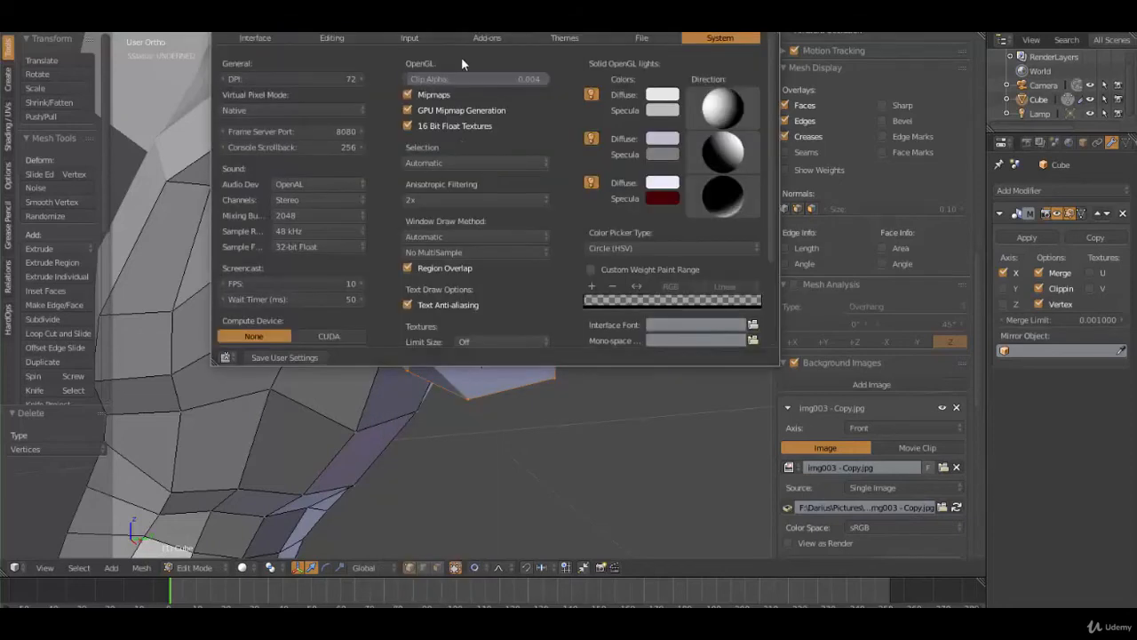
pyautogui.click(474, 37)
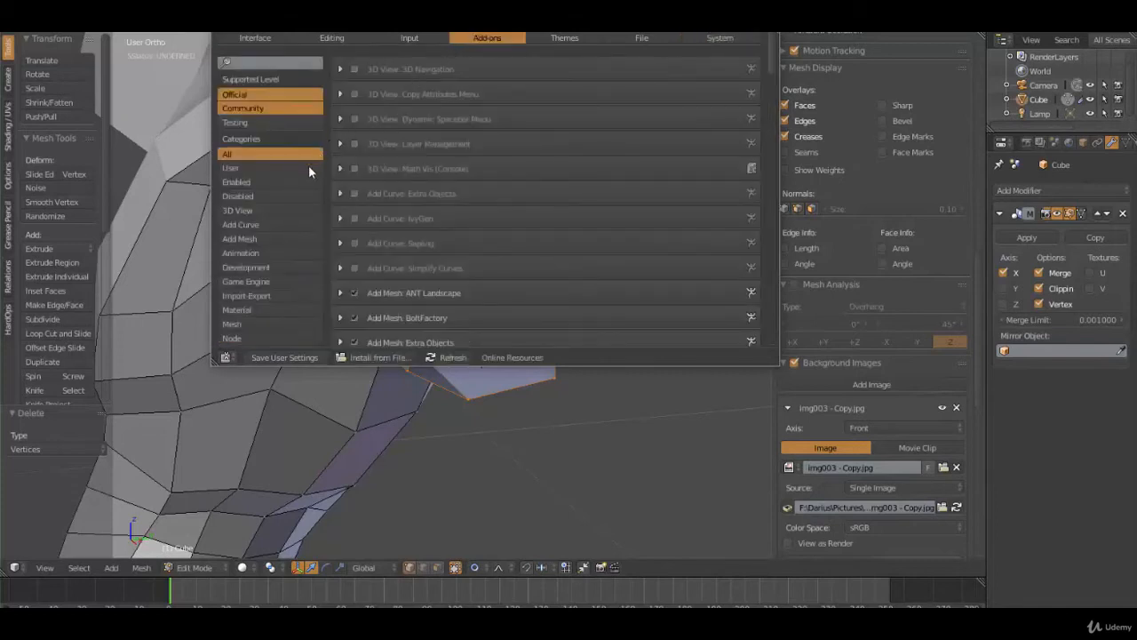
pyautogui.click(279, 67)
pyautogui.write('Loo')
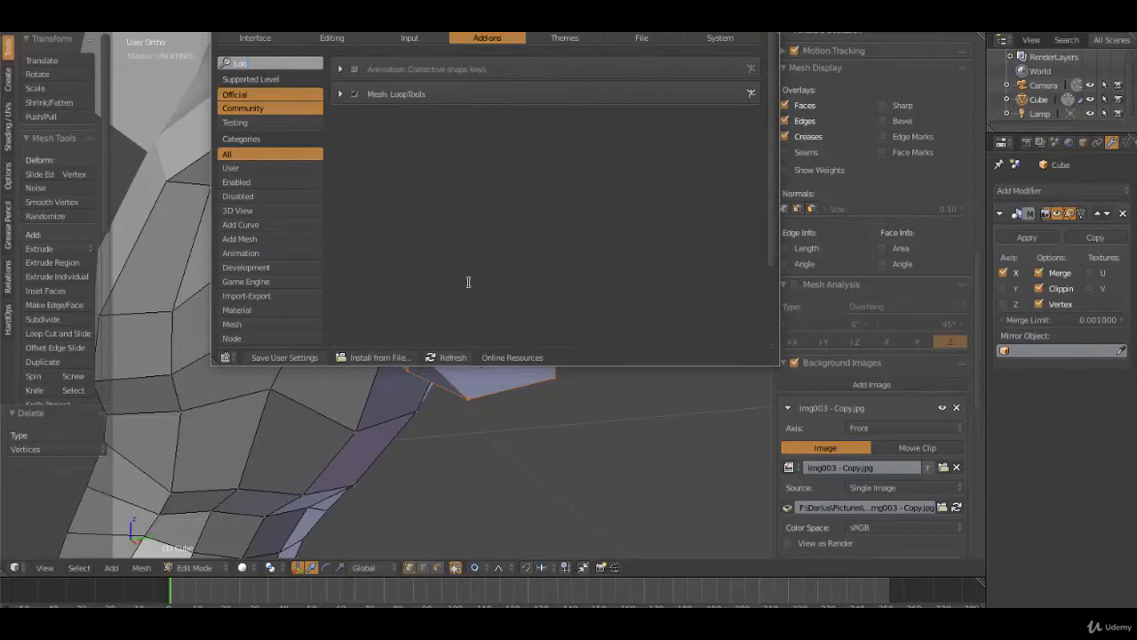
pyautogui.click(766, 28)
pyautogui.press('w')
pyautogui.click(603, 192)
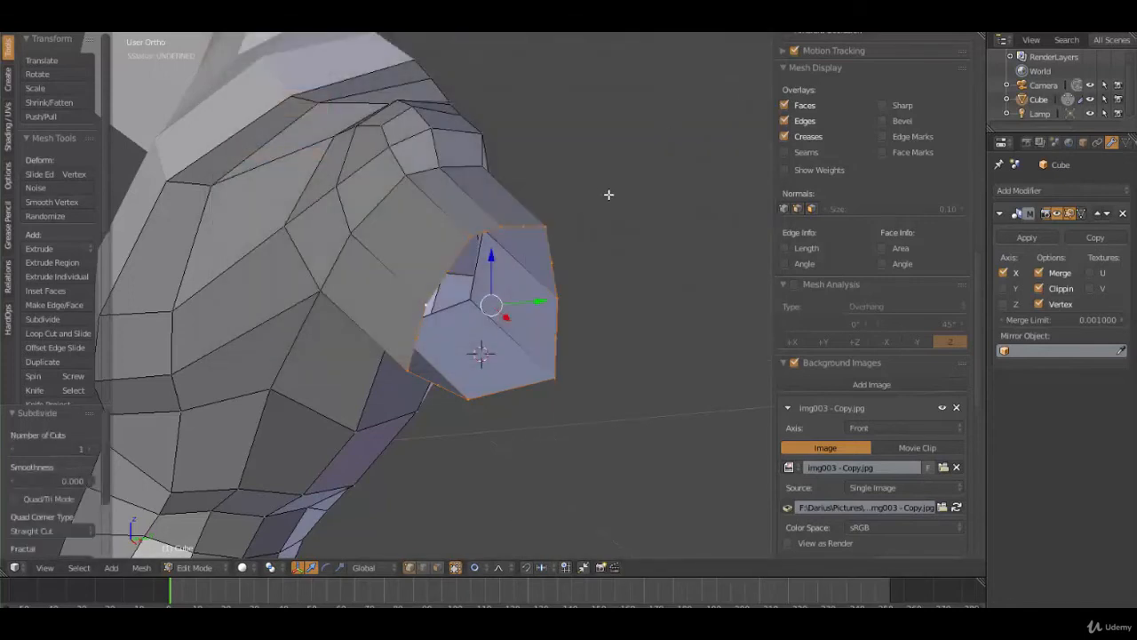
pyautogui.hotkey('ctrl', 'z')
# Step: Shape the open edge loop at the arm's end into a regular circle with LoopTools Circle
pyautogui.press('w')
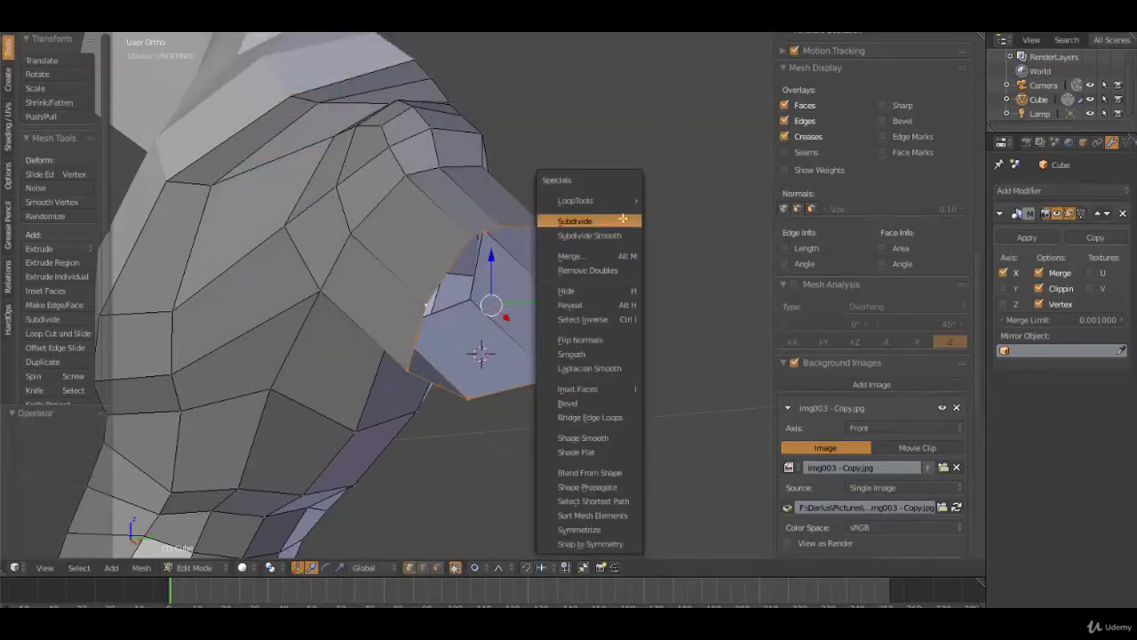
pyautogui.moveTo(625, 200)
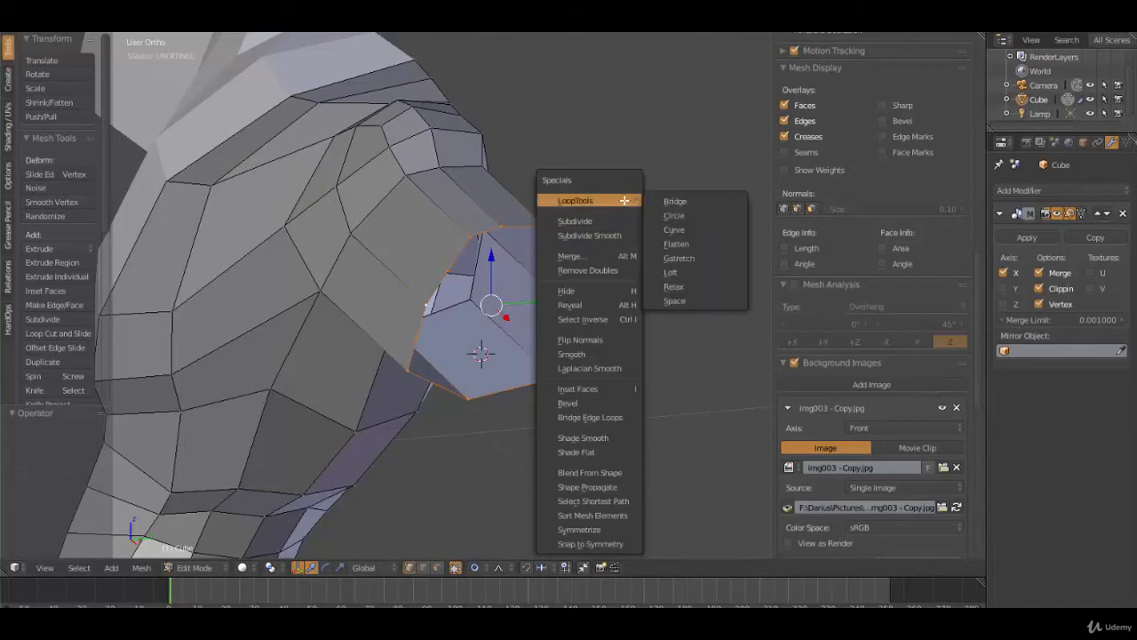
pyautogui.click(673, 217)
pyautogui.moveTo(496, 249); pyautogui.dragTo(494, 257, button='middle')
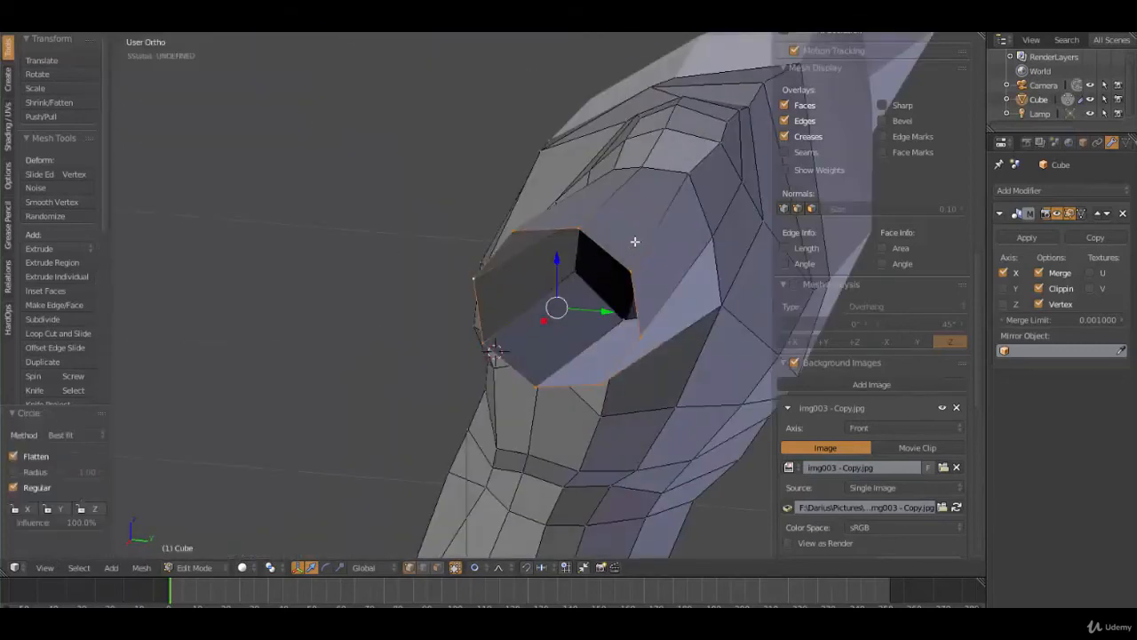
# Step: In front view, lower the circular arm end and scale it to 0.704 to match the reference arm outline
pyautogui.moveTo(634, 241); pyautogui.dragTo(628, 203, button='middle')
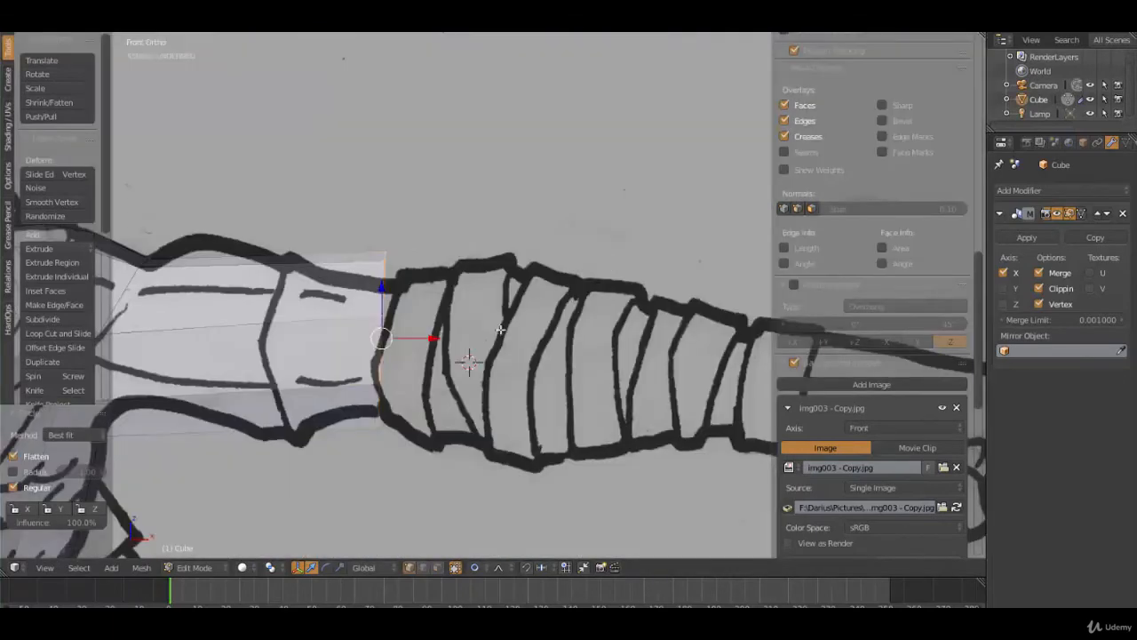
pyautogui.keyDown('shift'); pyautogui.moveTo(359, 419); pyautogui.dragTo(539, 390, button='middle'); pyautogui.keyUp('shift')
pyautogui.press('g')
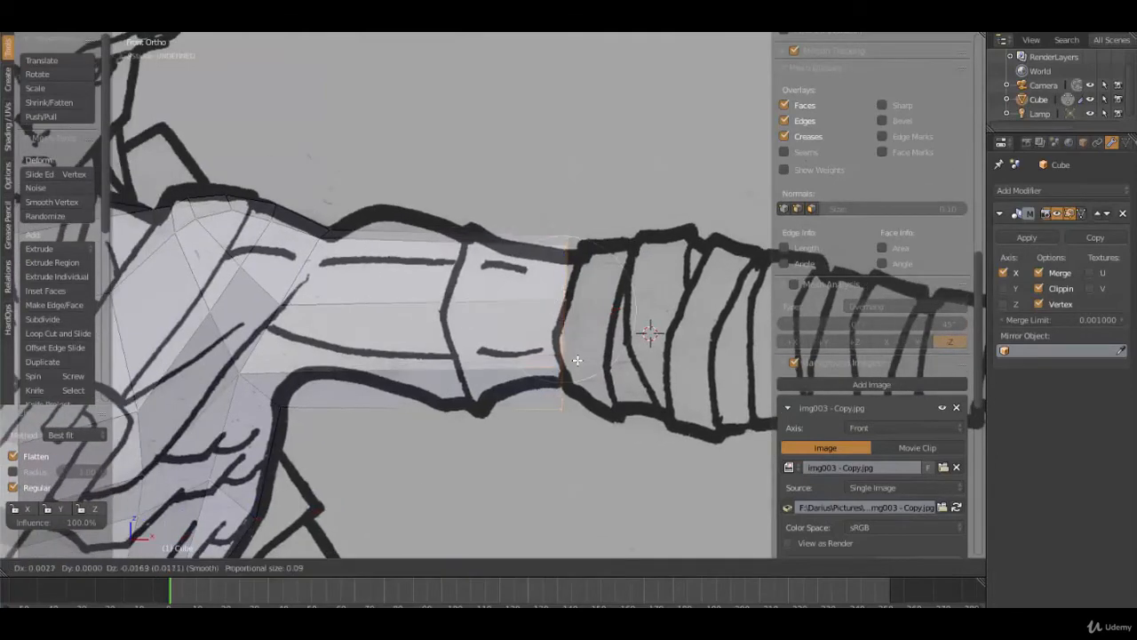
pyautogui.click(580, 387)
pyautogui.press('s')
pyautogui.click(583, 388)
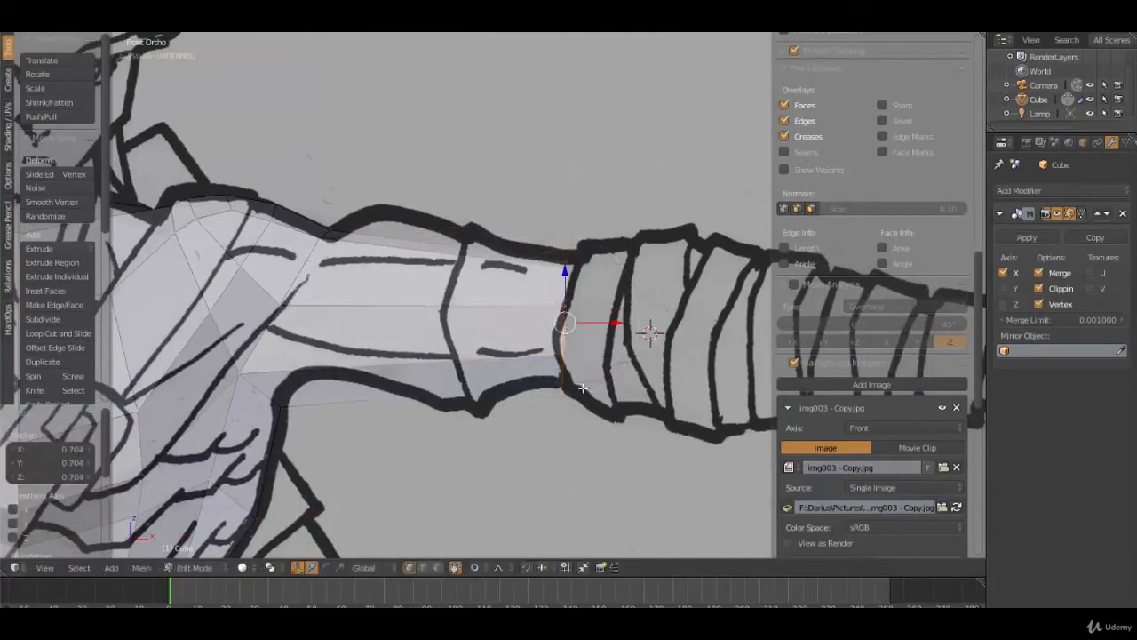
pyautogui.keyDown('shift'); pyautogui.moveTo(568, 399); pyautogui.dragTo(517, 391, button='middle'); pyautogui.keyUp('shift')
pyautogui.keyDown('shift'); pyautogui.moveTo(315, 388); pyautogui.dragTo(472, 371, button='middle'); pyautogui.keyUp('shift')
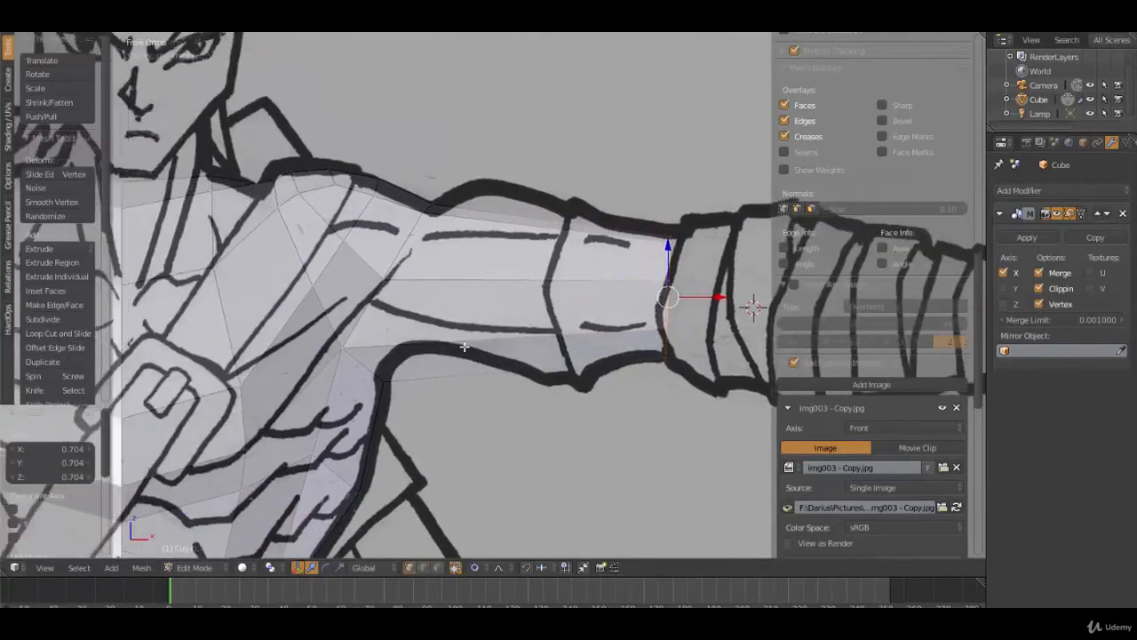
pyautogui.scroll(2, 458, 330)
pyautogui.hotkey('ctrl', 'r')
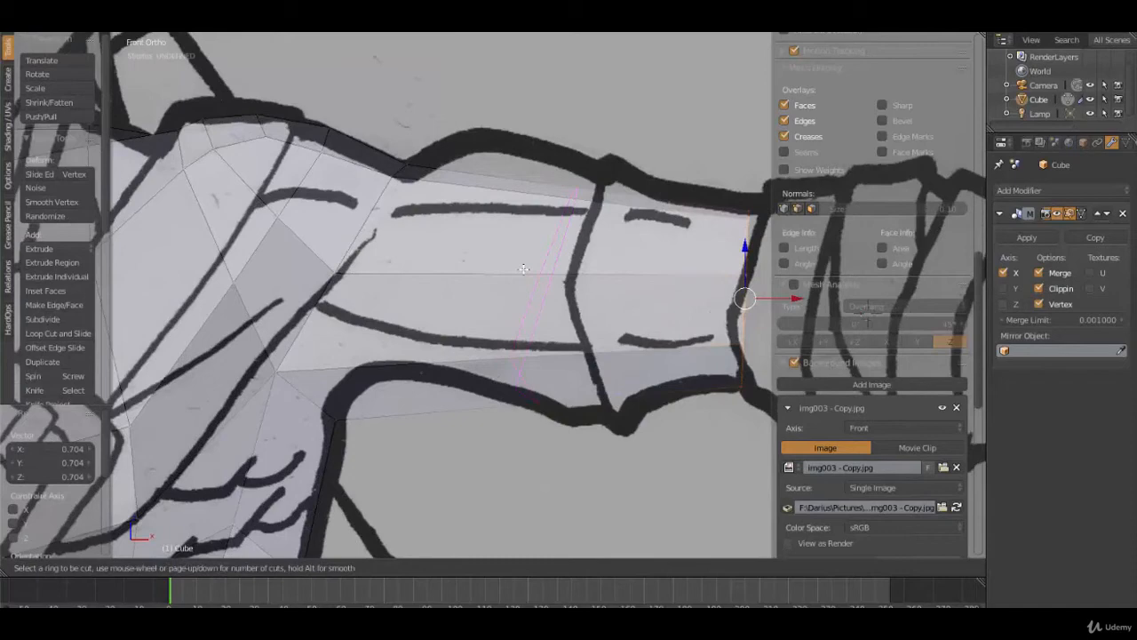
pyautogui.click(523, 269)
pyautogui.rightClick(523, 269)
pyautogui.hotkey('ctrl', 'z')
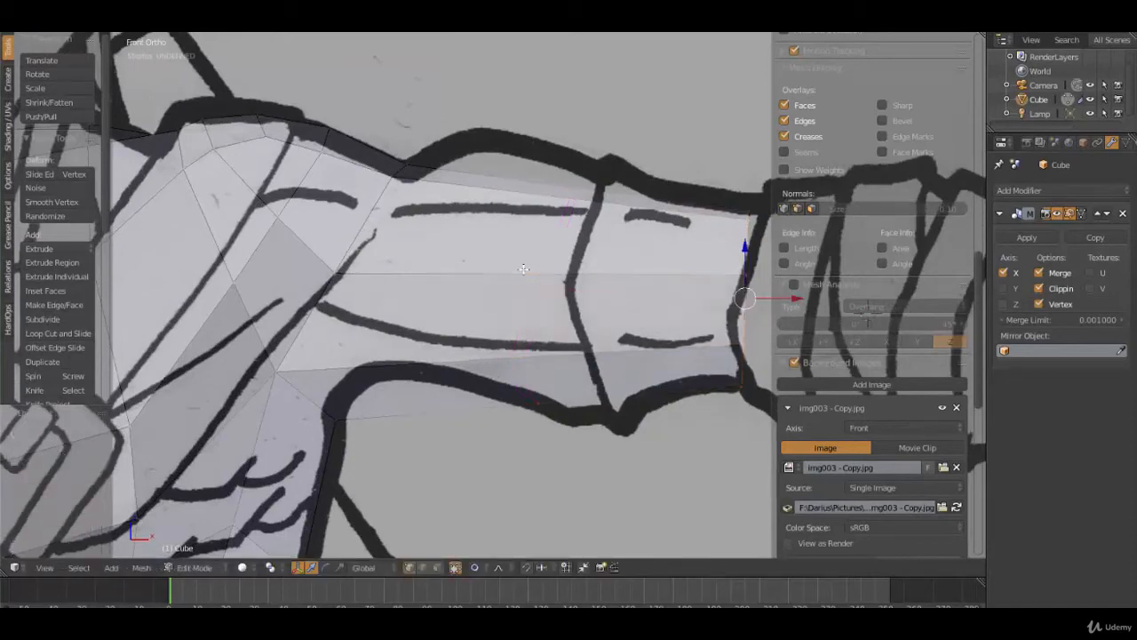
# Step: Add three evenly spaced loop cuts along the upper arm without sliding them
pyautogui.hotkey('ctrl', 'r')
pyautogui.scroll(1, 523, 268)
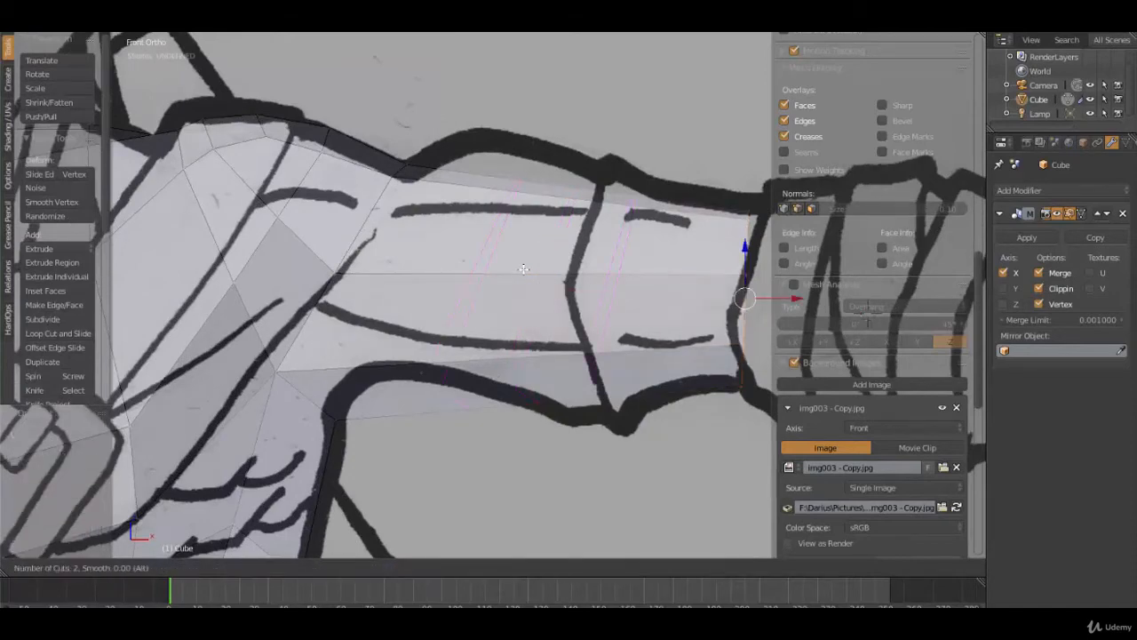
pyautogui.click(524, 269)
pyautogui.rightClick(524, 269)
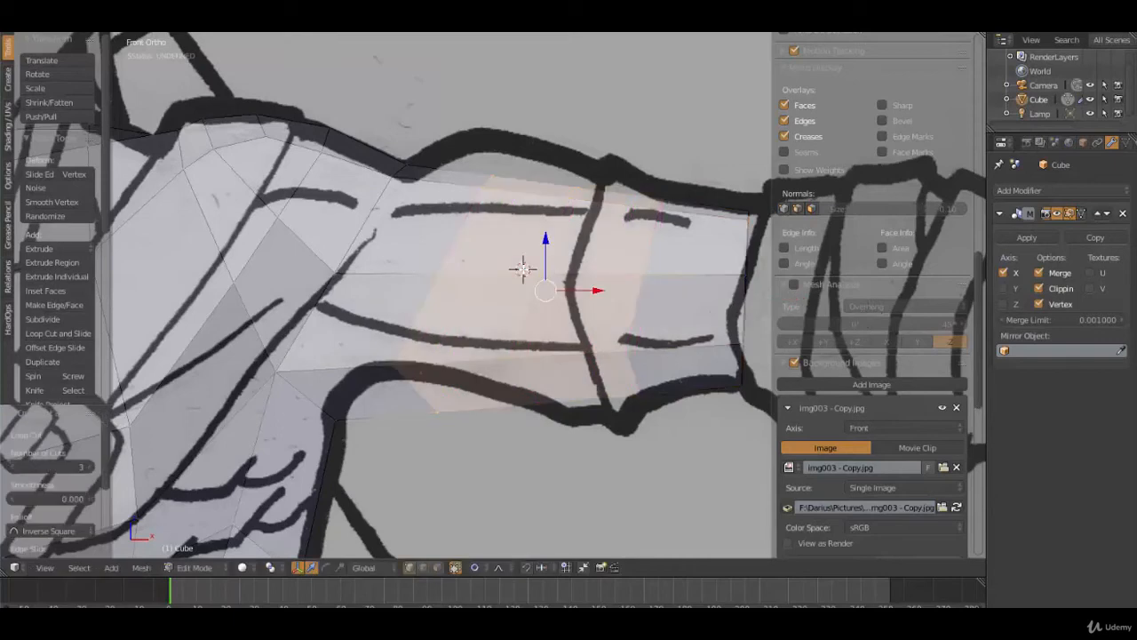
# Step: Try to raise the underarm vertex nearest the armpit toward the reference outline using an enlarged proportional editing radius
pyautogui.keyDown('shift'); pyautogui.moveTo(450, 404); pyautogui.dragTo(486, 389, button='middle'); pyautogui.keyUp('shift')
pyautogui.rightClick(475, 398)
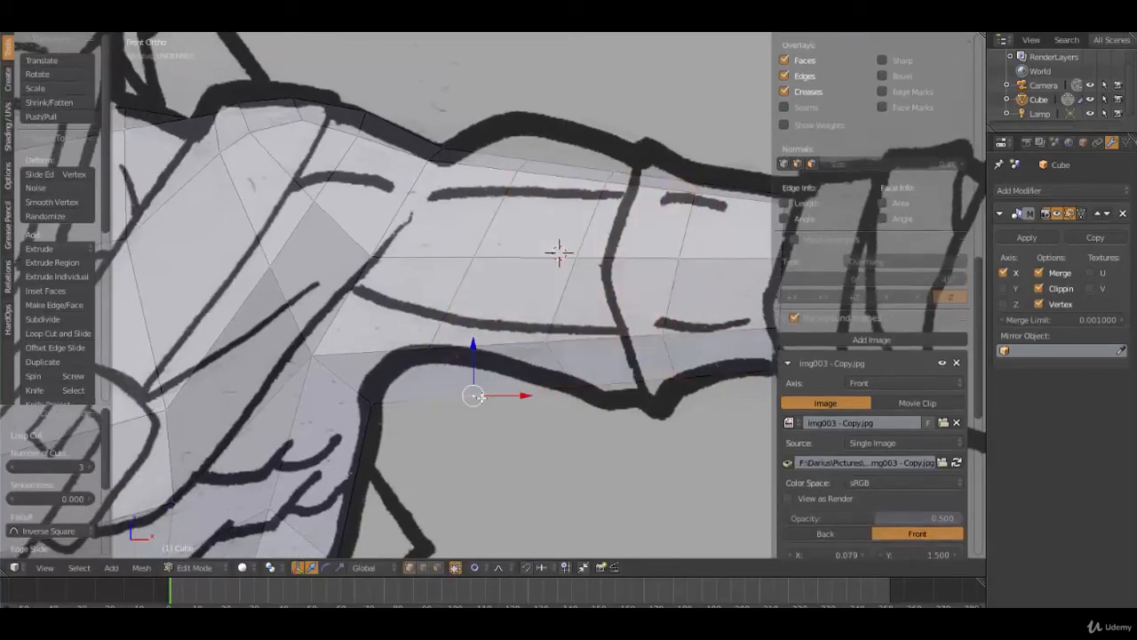
pyautogui.press('g')
pyautogui.scroll(-5, 436, 418)
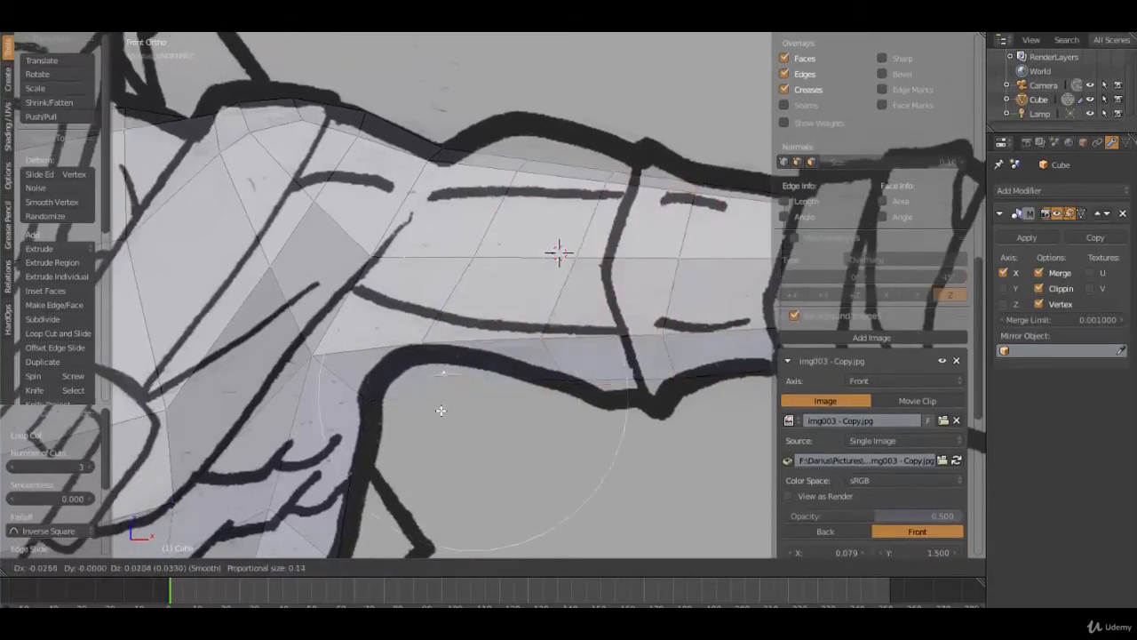
pyautogui.scroll(-3, 426, 399)
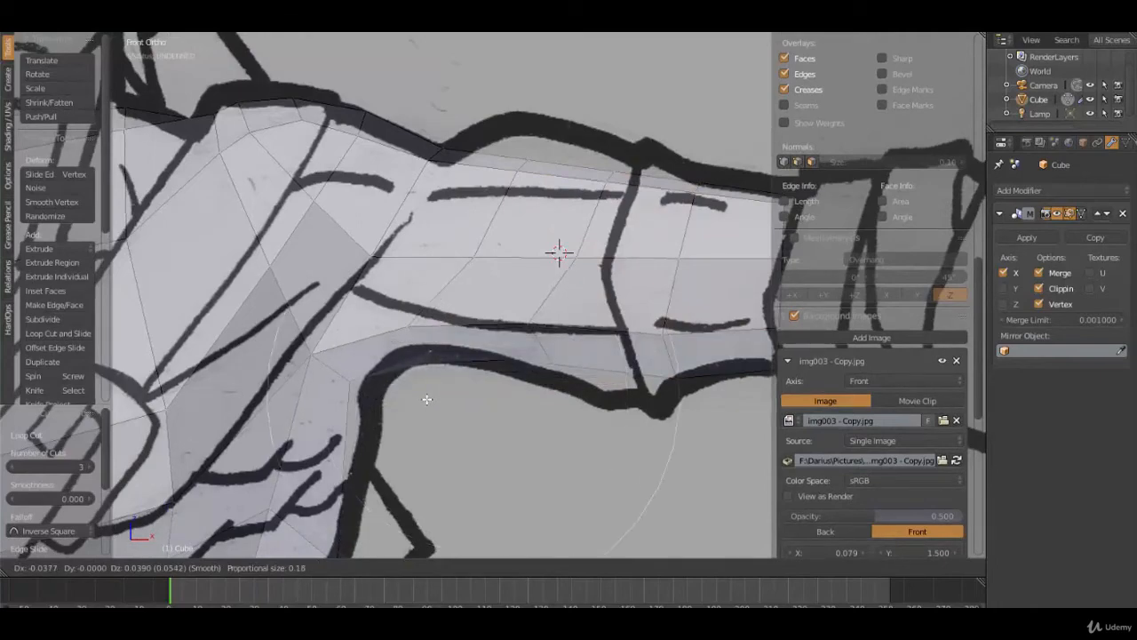
pyautogui.click(427, 400)
# Step: In front view, raise the underarm vertex nearest the armpit onto the reference outline with proportional editing
pyautogui.moveTo(487, 419); pyautogui.dragTo(592, 389, button='middle')
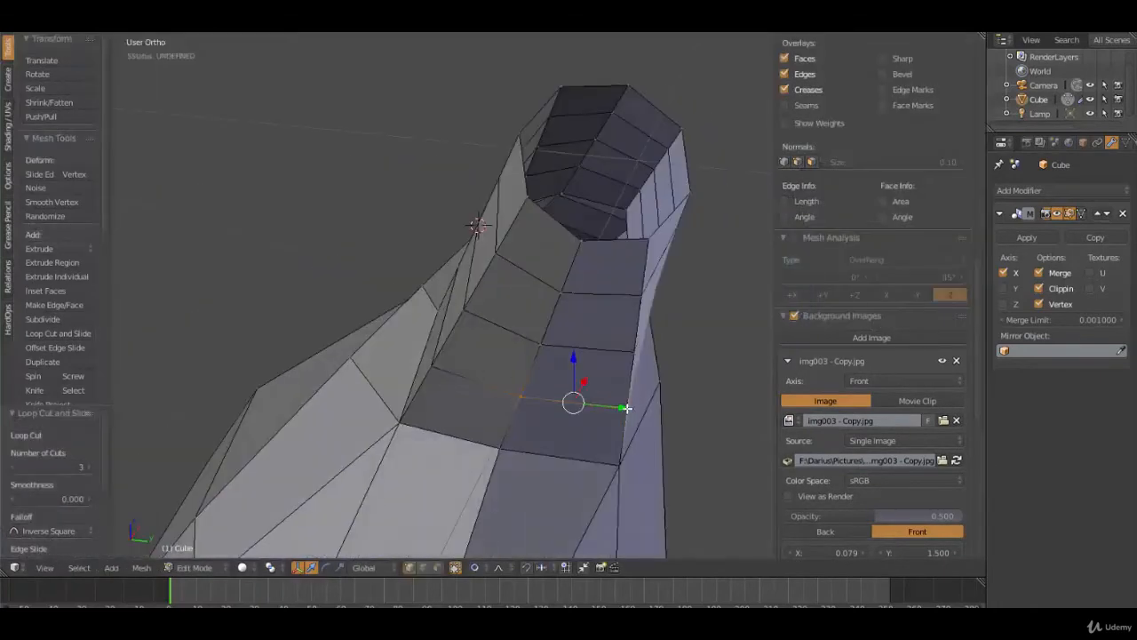
pyautogui.press('KP_1')
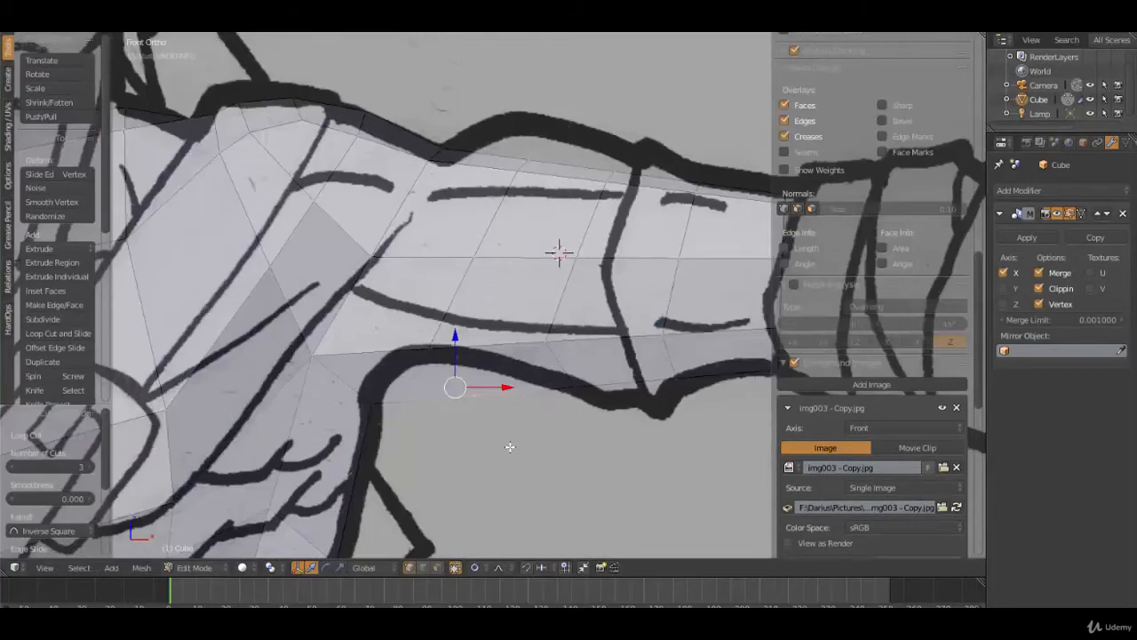
pyautogui.press('g')
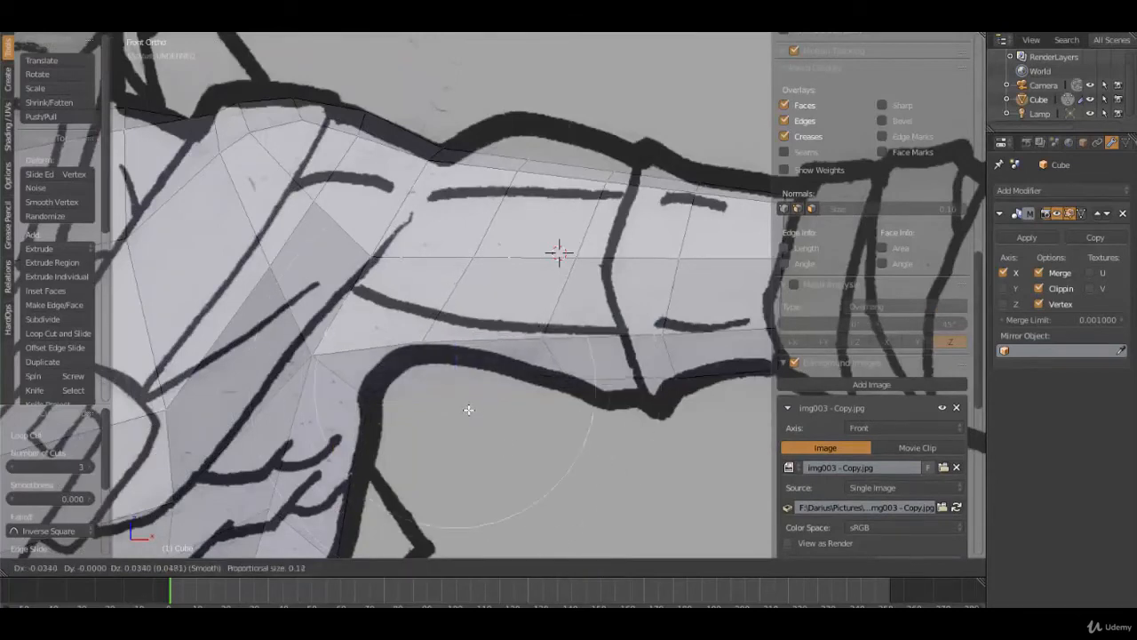
pyautogui.click(469, 410)
pyautogui.press('g')
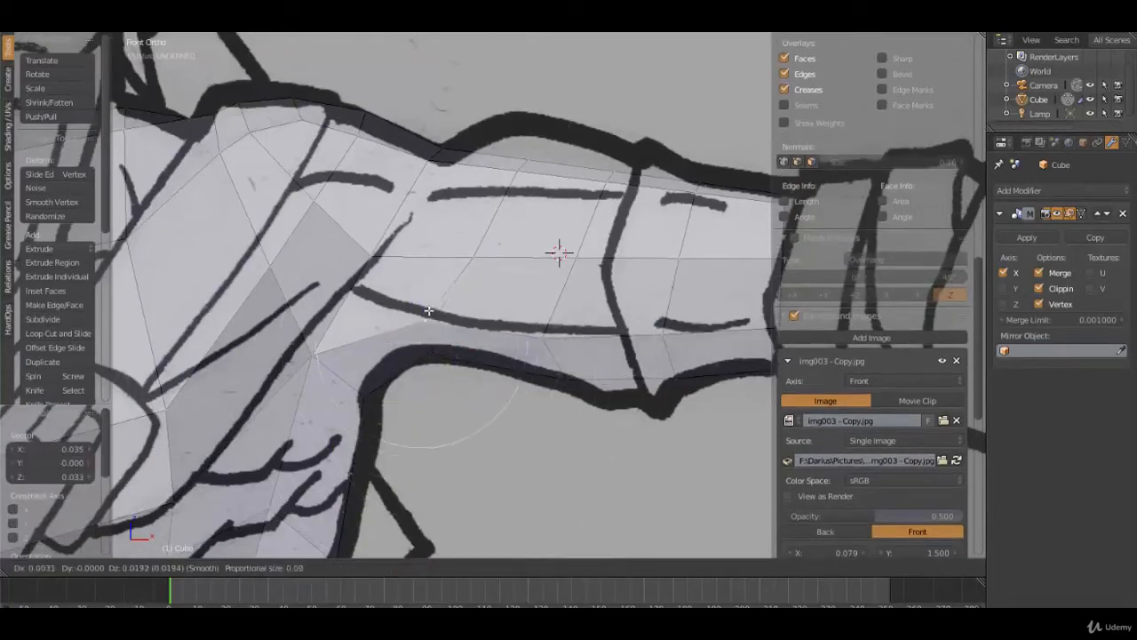
pyautogui.click(435, 319)
# Step: Lower the underarm vertex near the elbow toward the drawn outline using proportional editing
pyautogui.rightClick(678, 374)
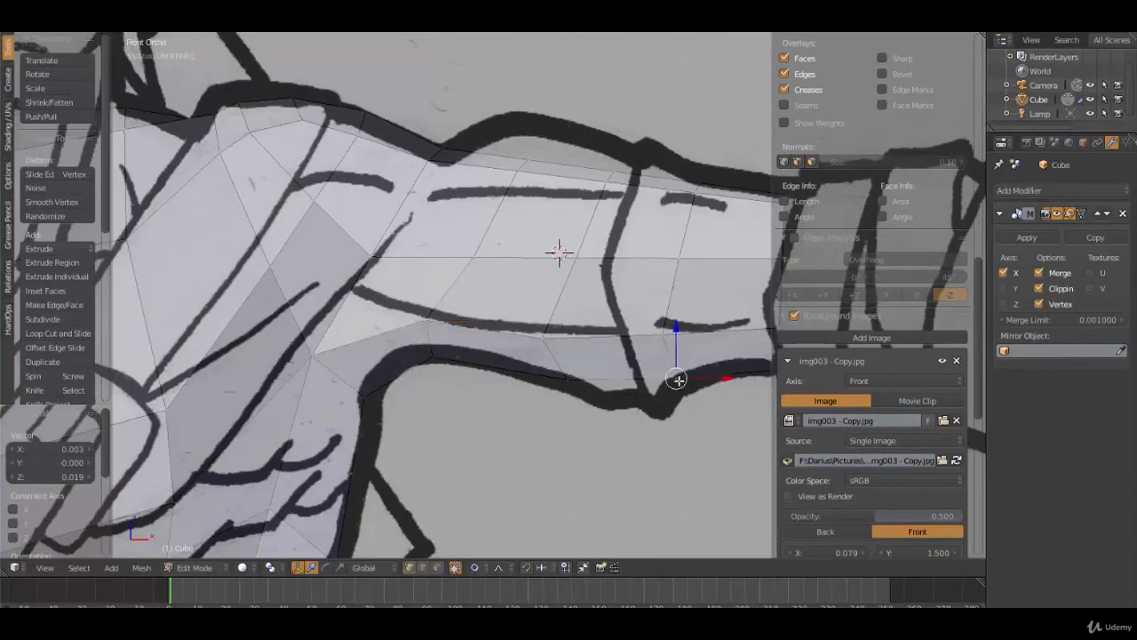
pyautogui.press('g')
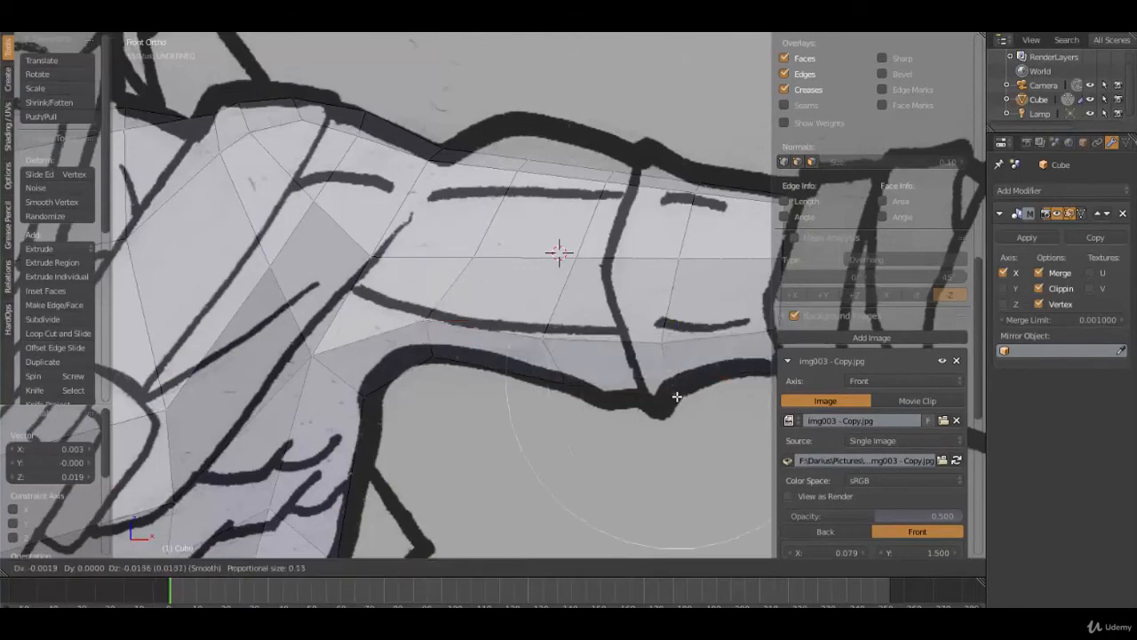
pyautogui.click(675, 397)
# Step: Raise the upper arm's top vertices to the muscle outline and lower the vertex at the dip beside the shoulder
pyautogui.rightClick(526, 158)
pyautogui.press('g')
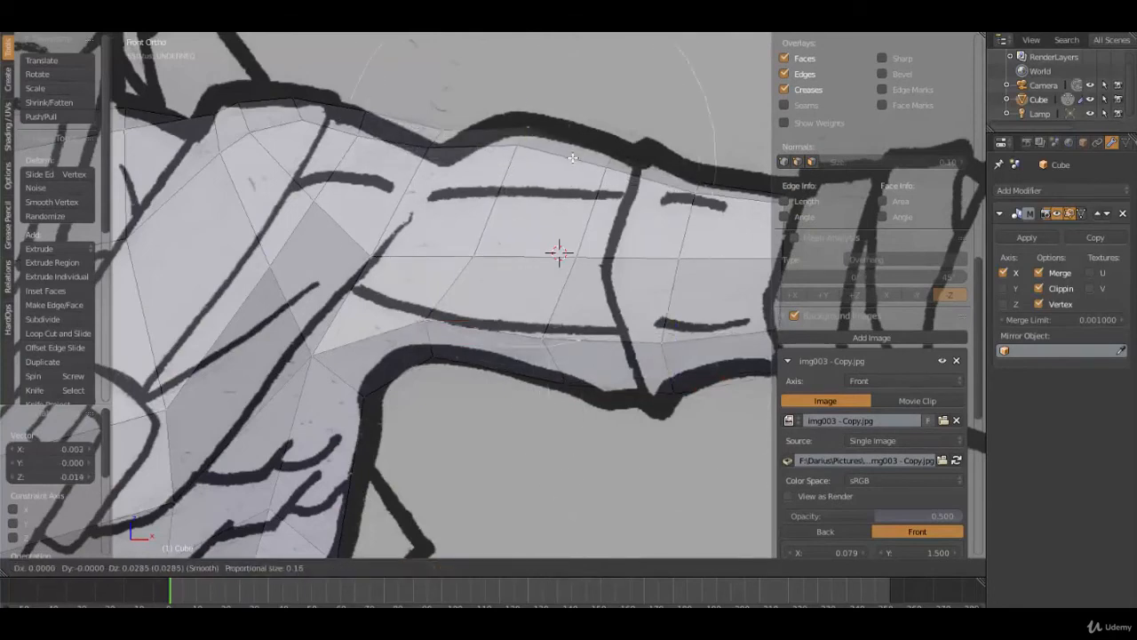
pyautogui.click(534, 138)
pyautogui.rightClick(621, 156)
pyautogui.rightClick(450, 138)
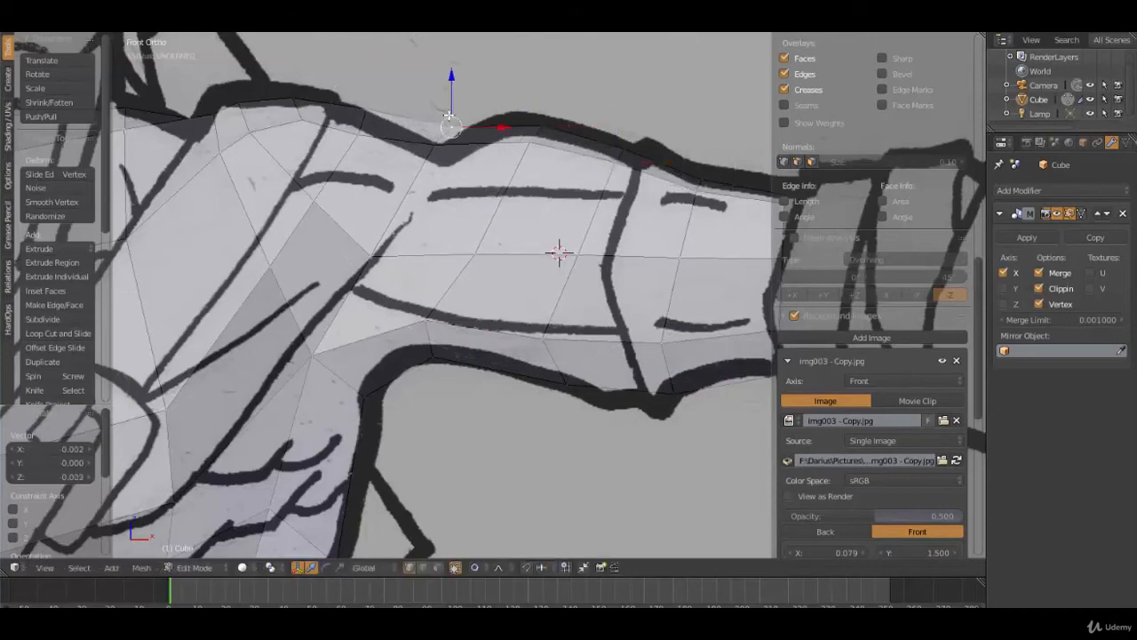
pyautogui.press('g')
pyautogui.click(451, 152)
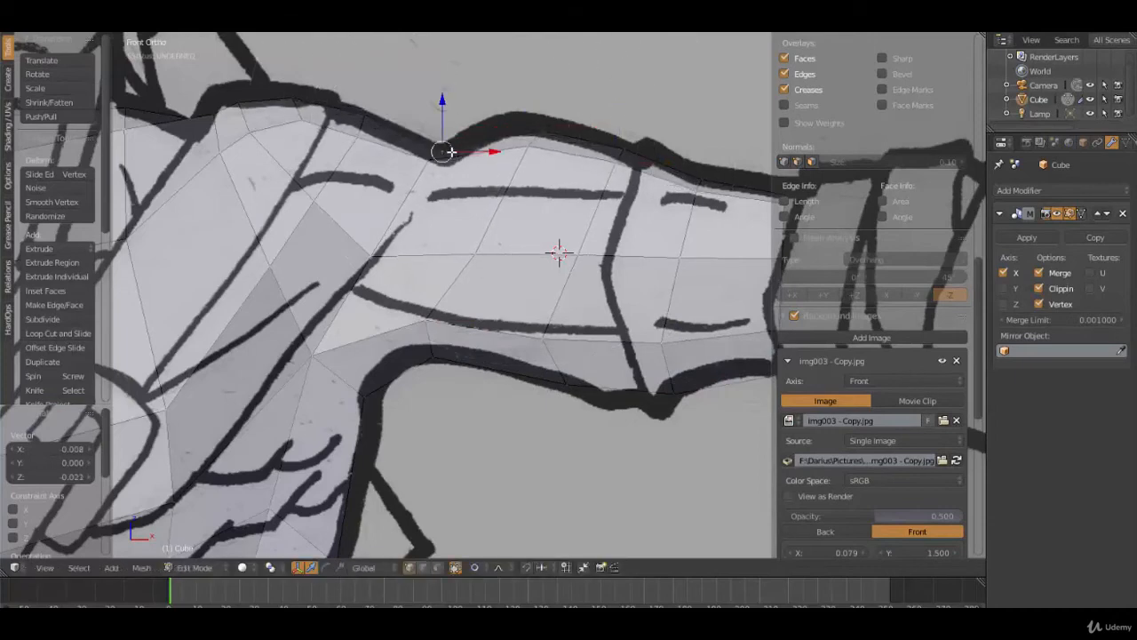
# Step: Raise the lowest vertex at the arm's open end and nudge the middle underarm vertex onto the drawn outline
pyautogui.scroll(-2, 654, 187)
pyautogui.rightClick(681, 360)
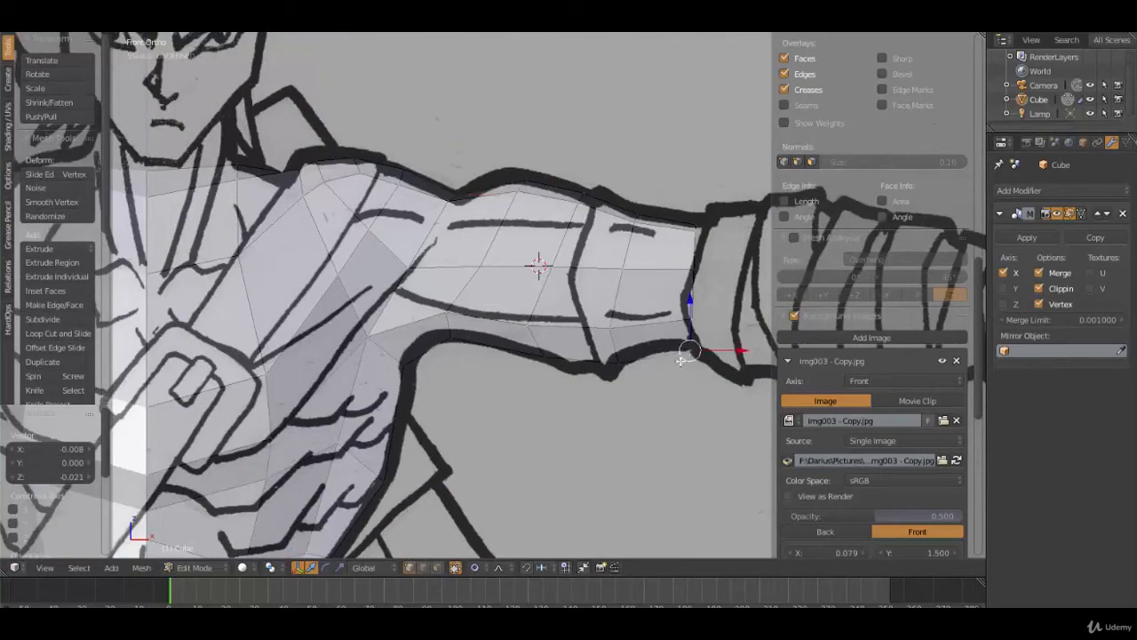
pyautogui.press('g')
pyautogui.click(671, 371)
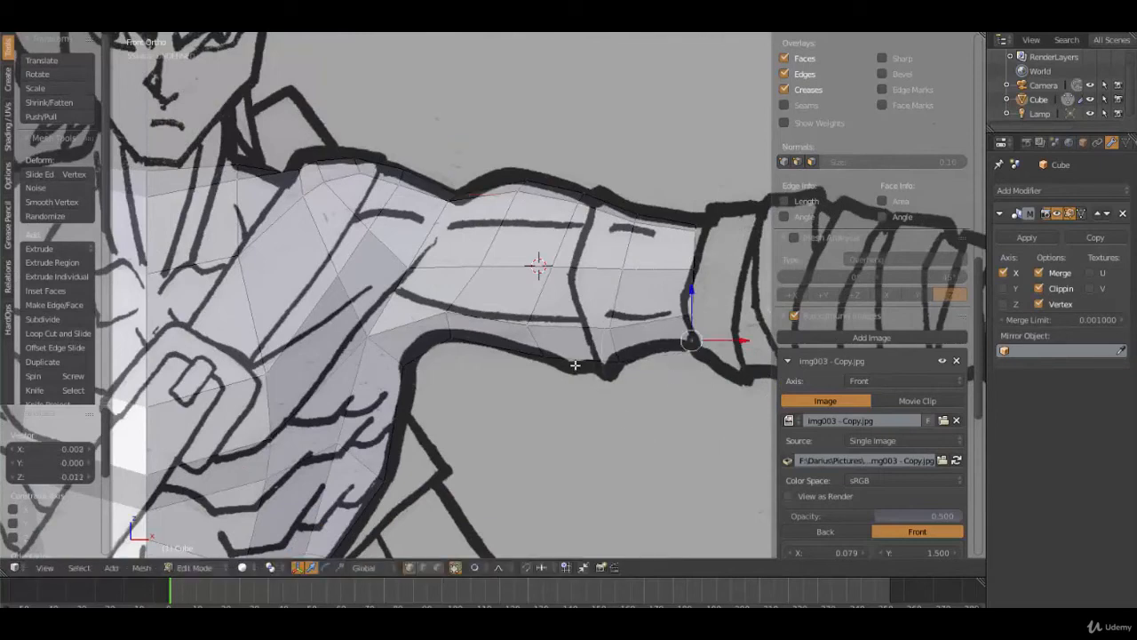
pyautogui.rightClick(556, 358)
pyautogui.press('g')
pyautogui.click(564, 357)
pyautogui.rightClick(619, 367)
pyautogui.scroll(-3, 618, 367)
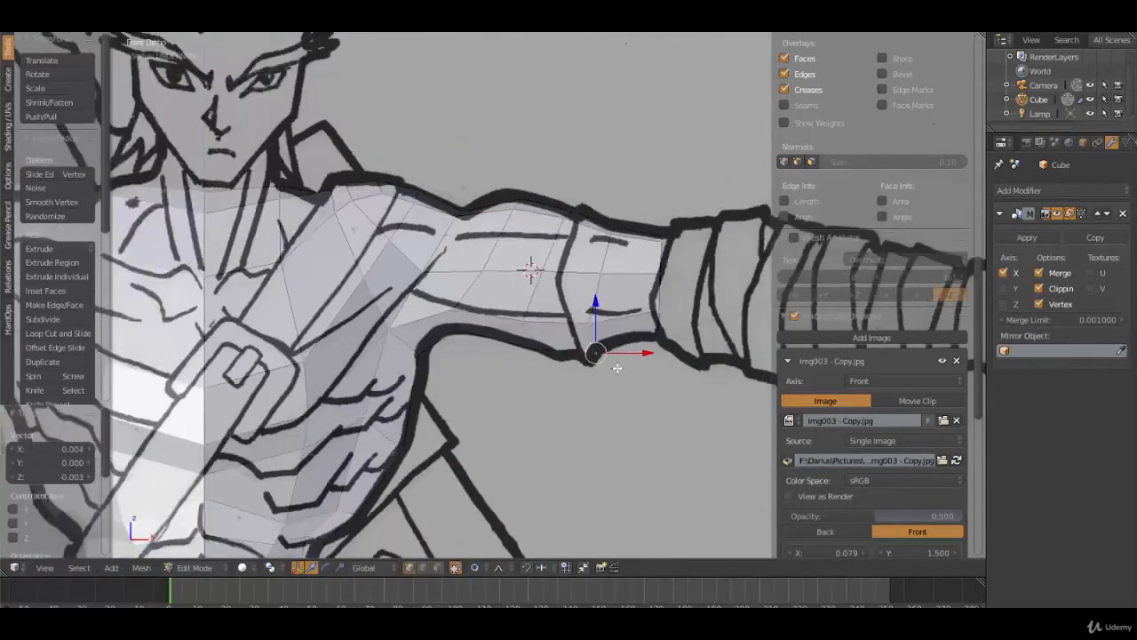
pyautogui.scroll(2, 618, 368)
# Step: In top view, push the upper arm's back vertices outward to give the back of the arm a muscle bulge
pyautogui.moveTo(612, 339); pyautogui.dragTo(499, 431, button='middle')
pyautogui.press('KP_7')
pyautogui.scroll(3, 504, 366)
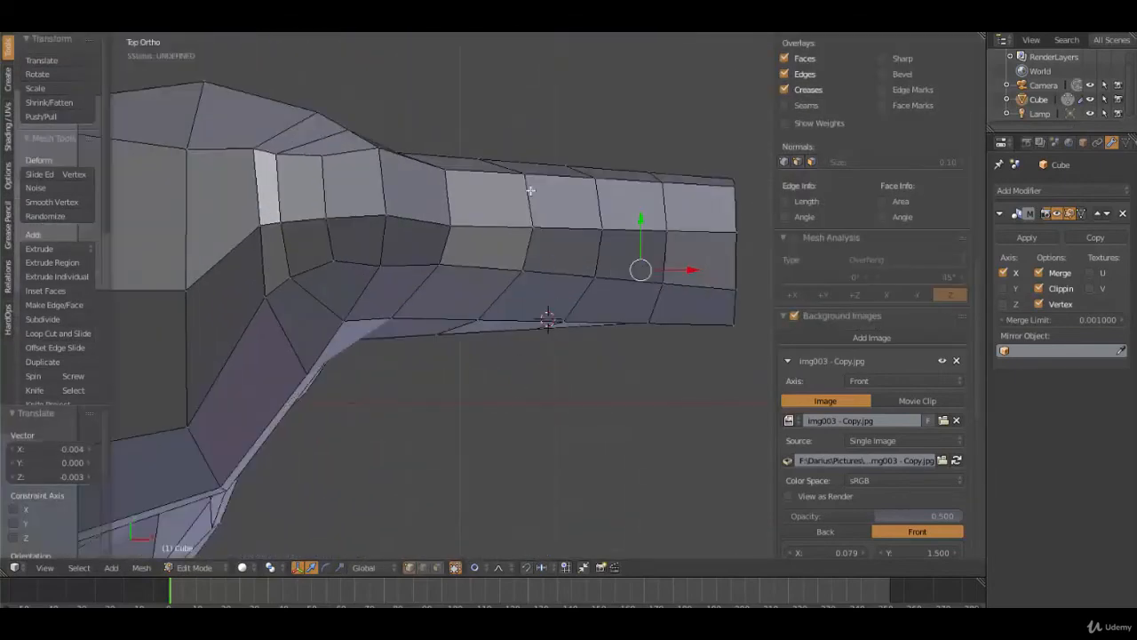
pyautogui.rightClick(490, 158)
pyautogui.keyDown('shift'); pyautogui.moveTo(501, 241); pyautogui.dragTo(470, 364, button='middle'); pyautogui.keyUp('shift')
pyautogui.press('g')
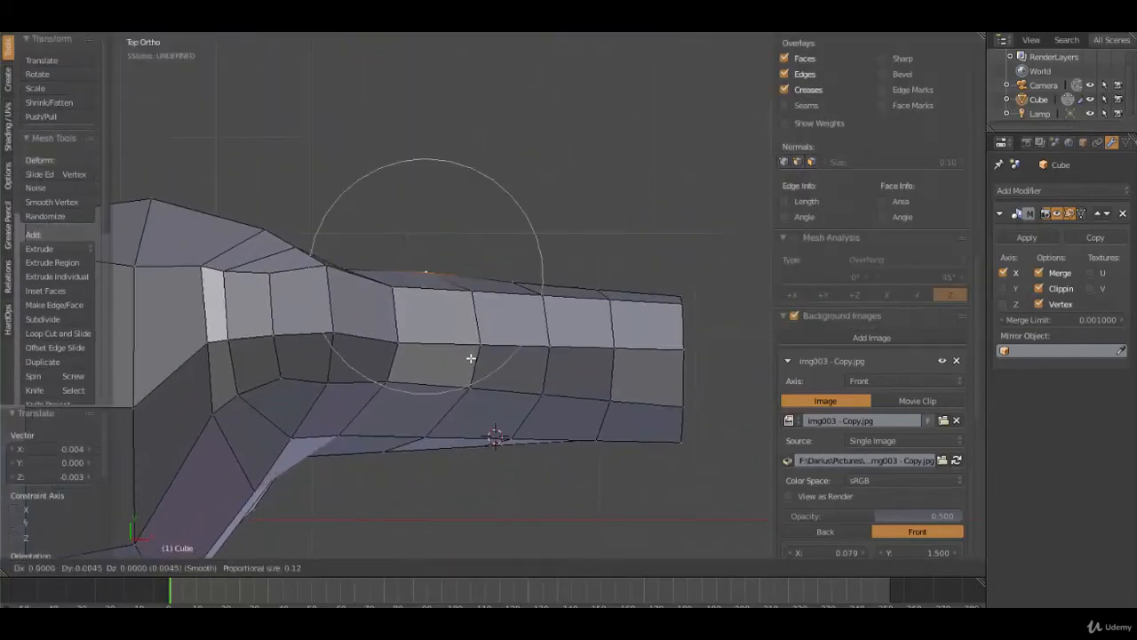
pyautogui.scroll(-3, 472, 346)
pyautogui.click(479, 337)
pyautogui.rightClick(516, 273)
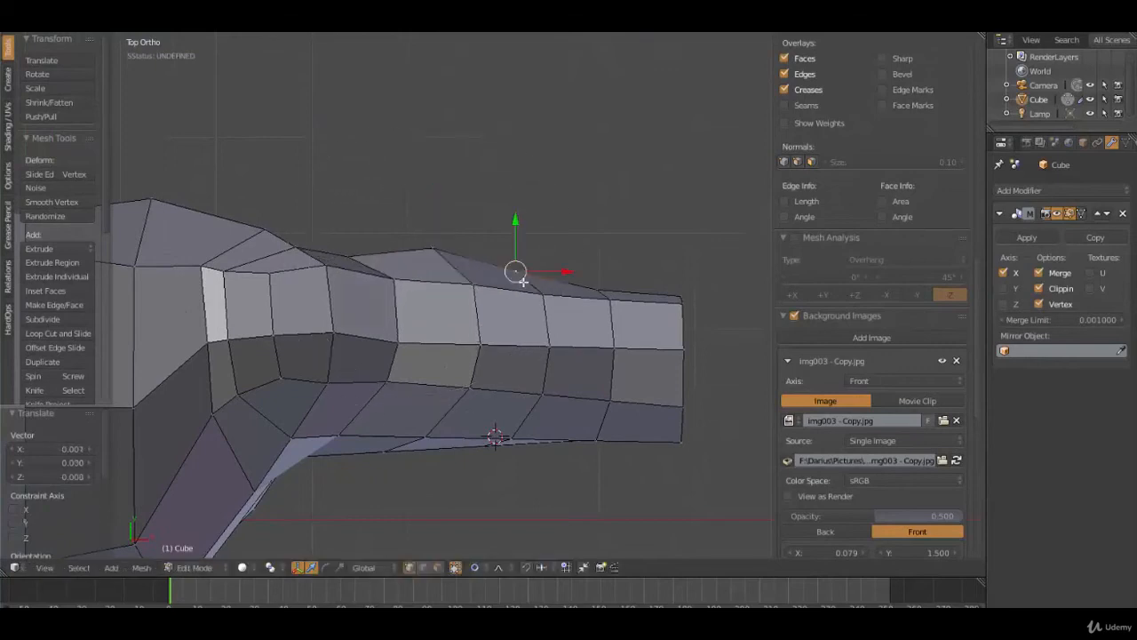
pyautogui.press('g')
pyautogui.click(494, 399)
# Step: In top view, pull the vertices on the front side of the arm's outer half forward with proportional editing
pyautogui.rightClick(481, 449)
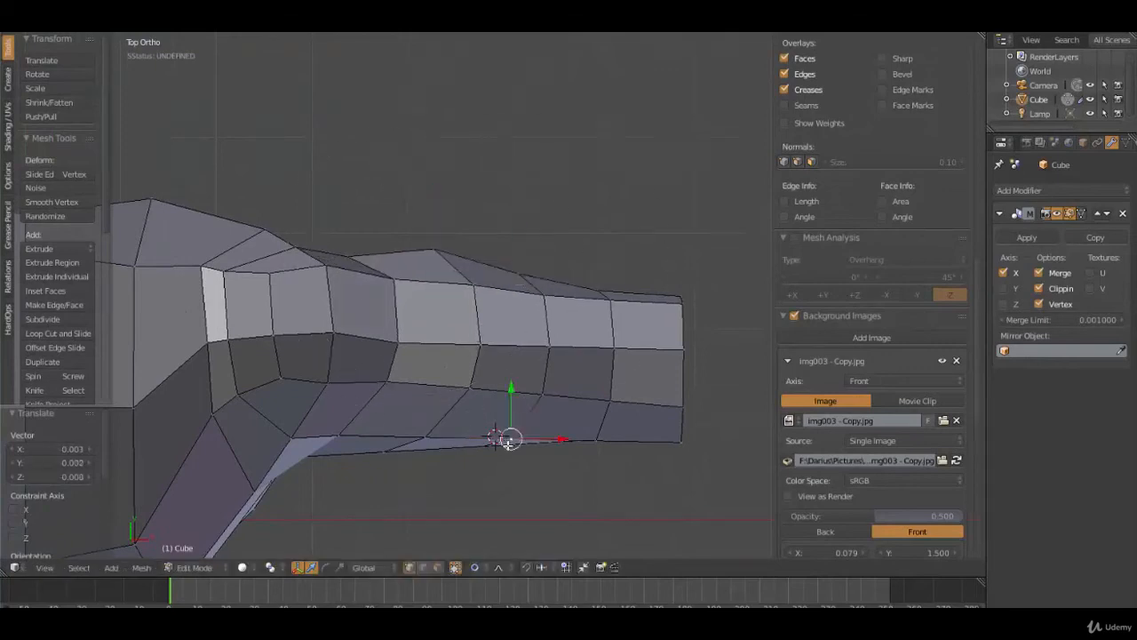
pyautogui.press('g')
pyautogui.click(511, 458)
pyautogui.moveTo(561, 444); pyautogui.dragTo(583, 337, button='middle')
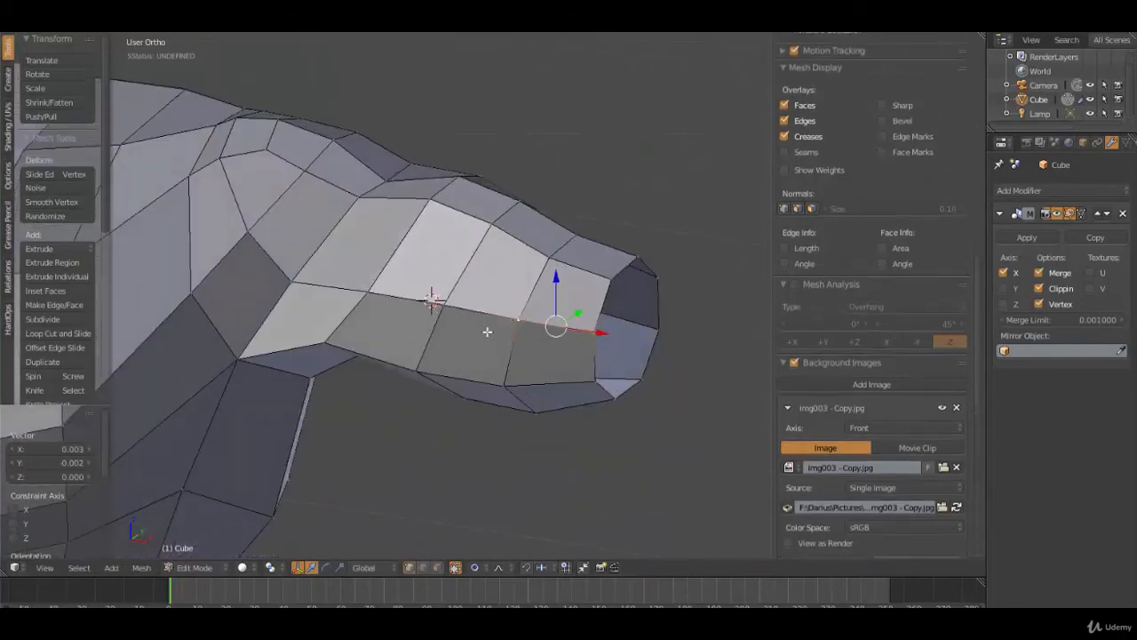
pyautogui.press('KP_7')
pyautogui.press('g')
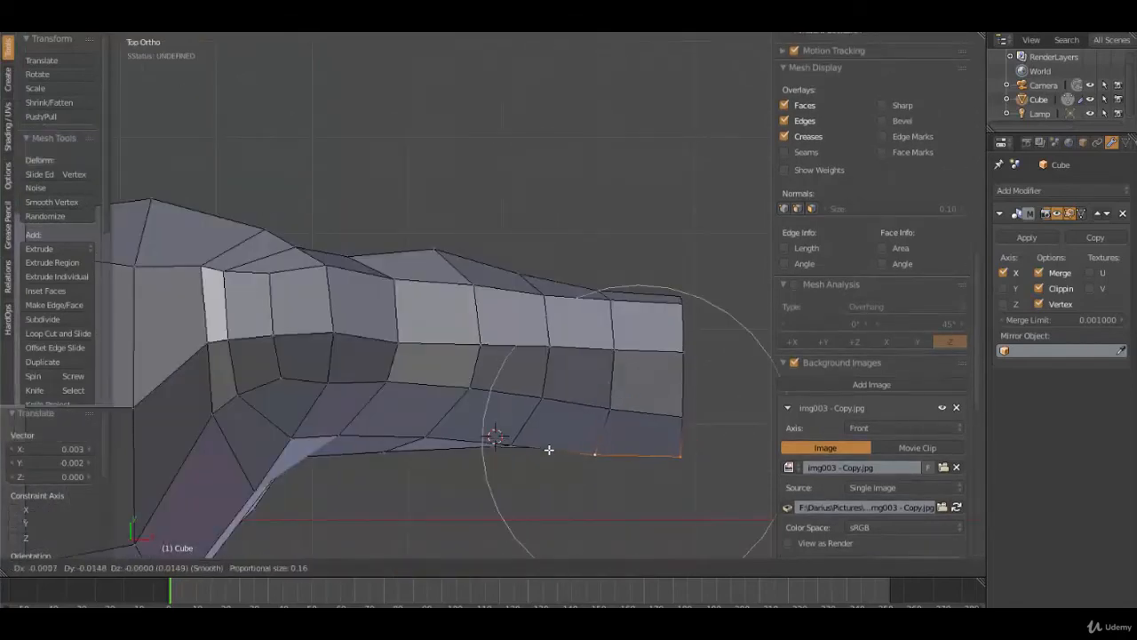
pyautogui.click(545, 450)
# Step: Pull the two front vertices along the middle of the upper arm forward to round its front profile
pyautogui.rightClick(502, 436)
pyautogui.press('g')
pyautogui.click(503, 450)
pyautogui.rightClick(441, 436)
pyautogui.press('g')
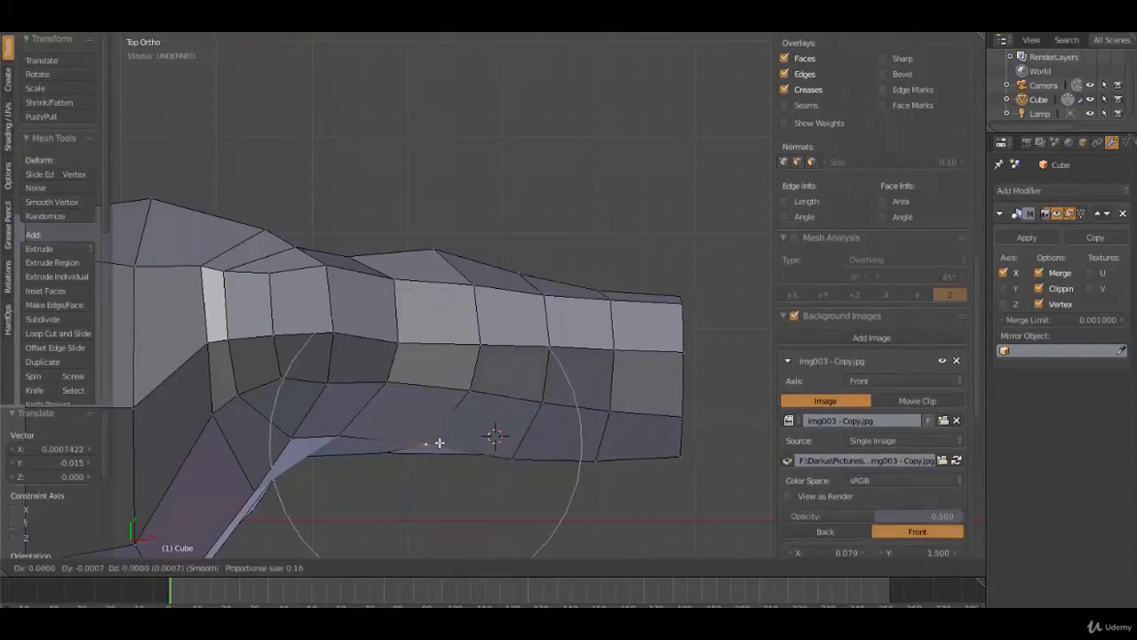
pyautogui.click(439, 452)
# Step: Shift the front underarm vertex beside the armpit back toward the torso with a smaller proportional editing radius
pyautogui.rightClick(371, 463)
pyautogui.press('g')
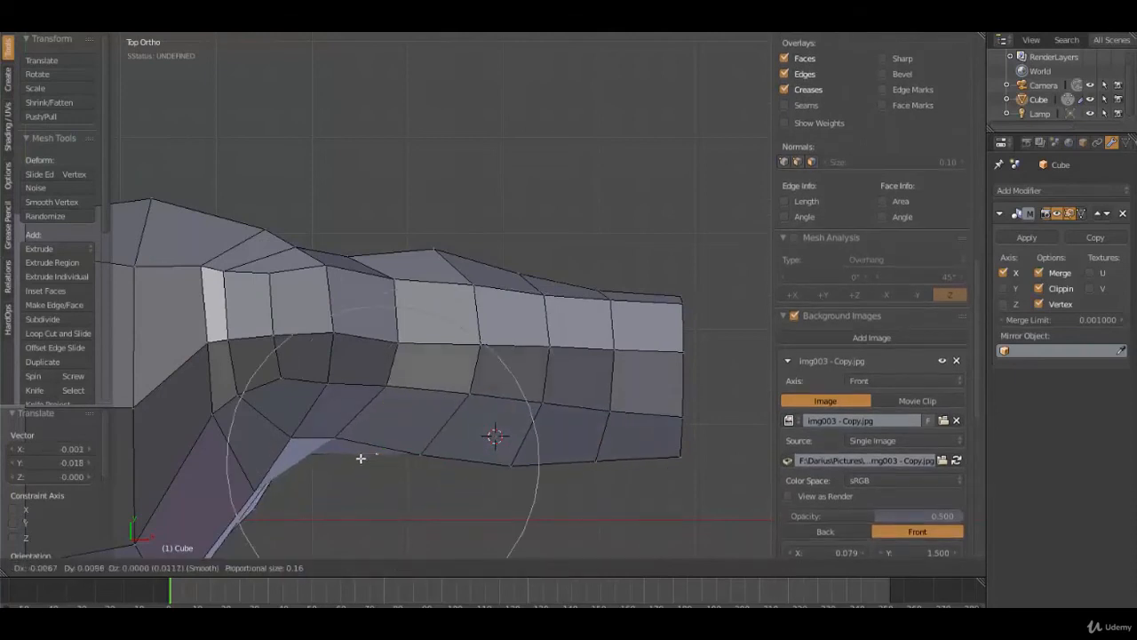
pyautogui.scroll(4, 364, 460)
pyautogui.click(354, 457)
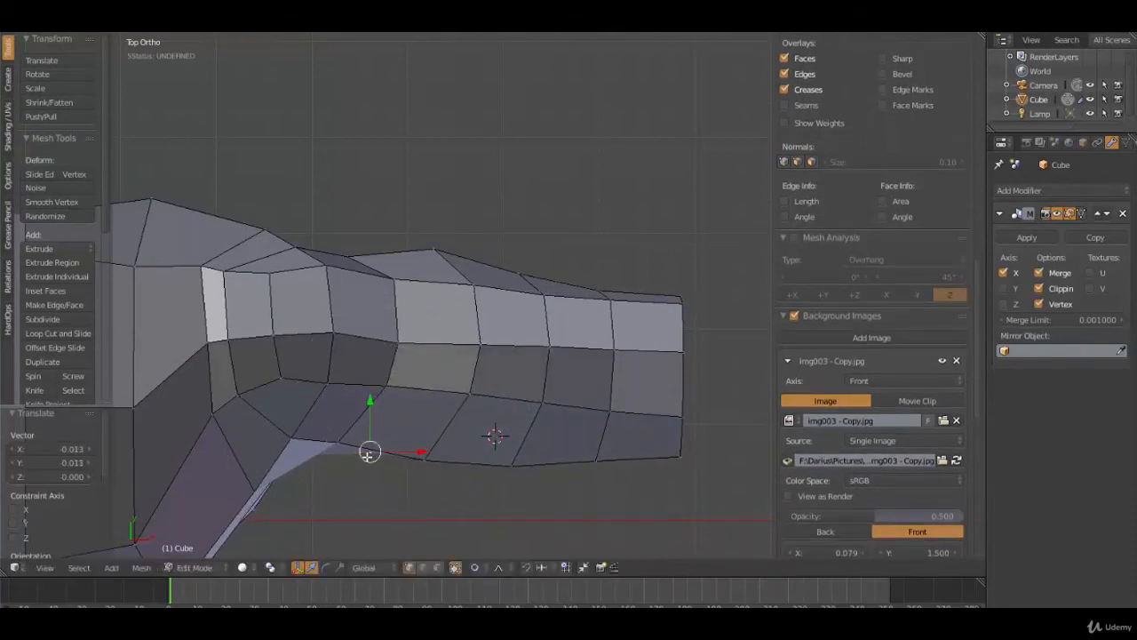
# Step: Adjust the front shoulder crease vertex and slide the armpit vertex along its edge to even out the arm joint
pyautogui.moveTo(355, 455); pyautogui.dragTo(361, 269, button='middle')
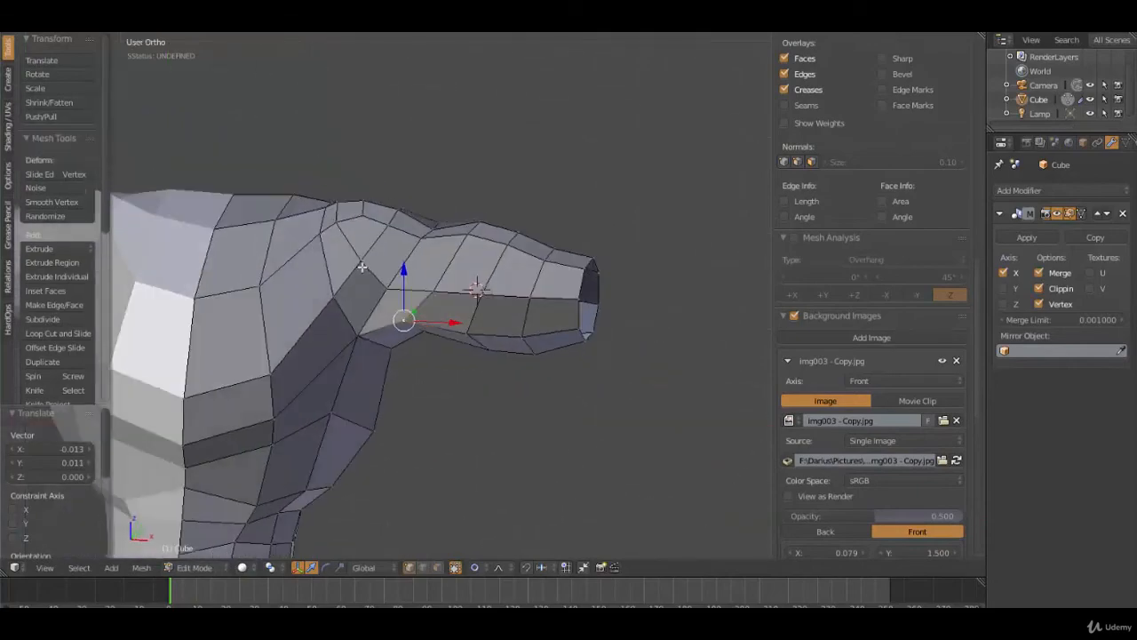
pyautogui.rightClick(362, 269)
pyautogui.press('g')
pyautogui.click(365, 281)
pyautogui.rightClick(362, 327)
pyautogui.moveTo(399, 347); pyautogui.dragTo(434, 312, button='middle')
pyautogui.rightClick(430, 311)
pyautogui.press('g')
pyautogui.press('g')
pyautogui.click(424, 310)
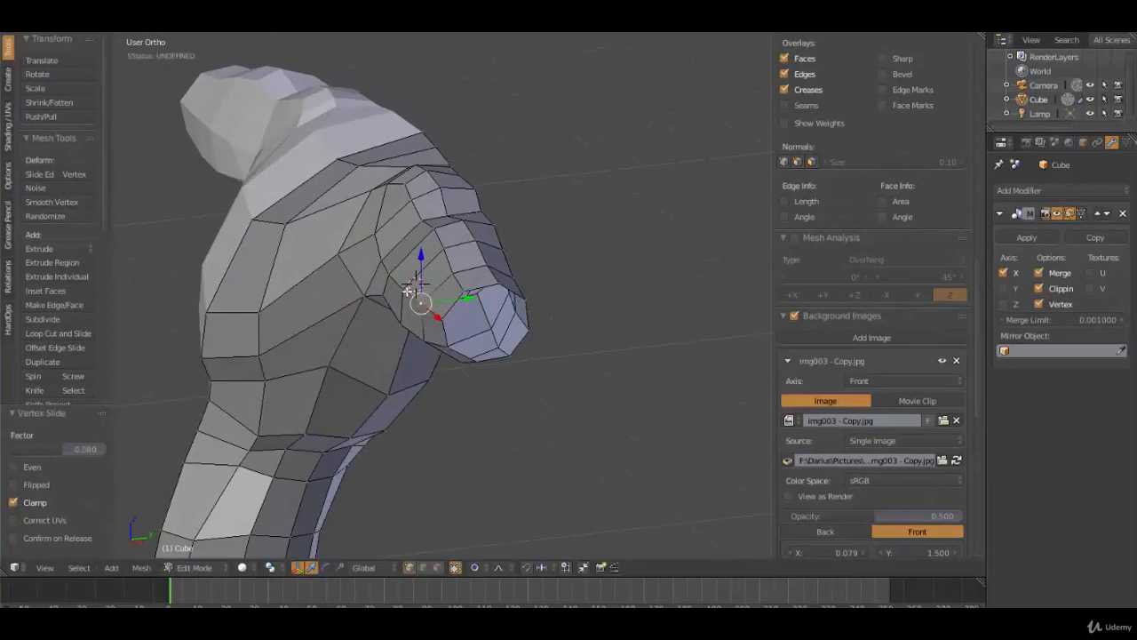
# Step: Reposition the two front vertices where the underside of the arm meets the armpit
pyautogui.rightClick(408, 292)
pyautogui.press('g')
pyautogui.click(404, 292)
pyautogui.rightClick(425, 303)
pyautogui.press('g')
pyautogui.click(414, 311)
# Step: Move the front armpit crease vertices toward the arm to smooth the transition from chest to arm
pyautogui.rightClick(385, 301)
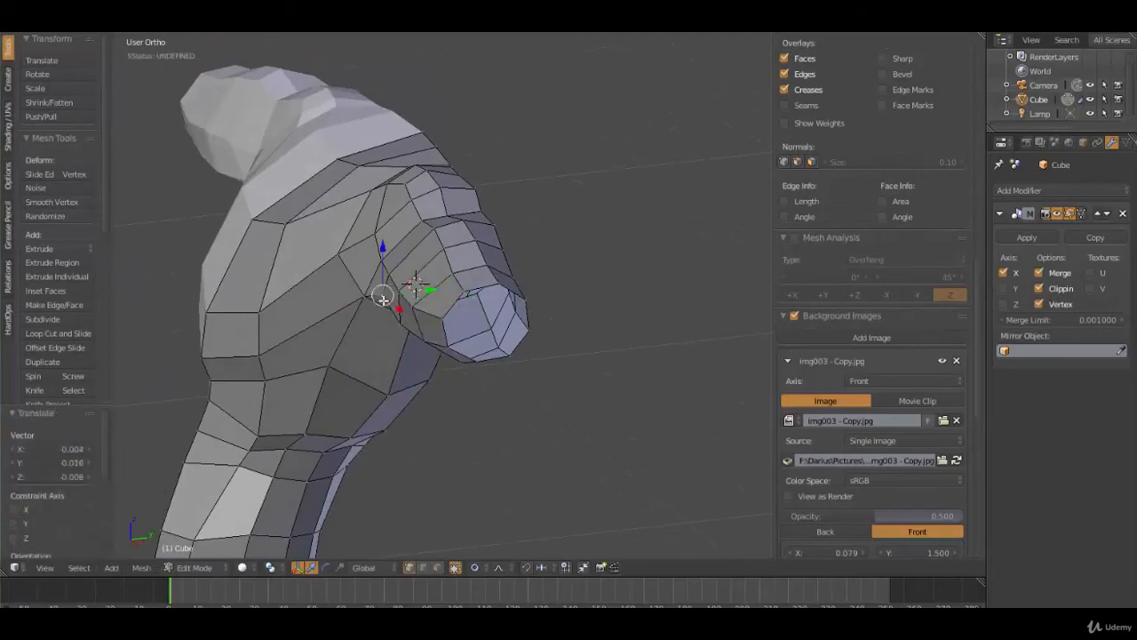
pyautogui.press('g')
pyautogui.click(389, 298)
pyautogui.rightClick(373, 298)
pyautogui.press('g')
pyautogui.click(378, 295)
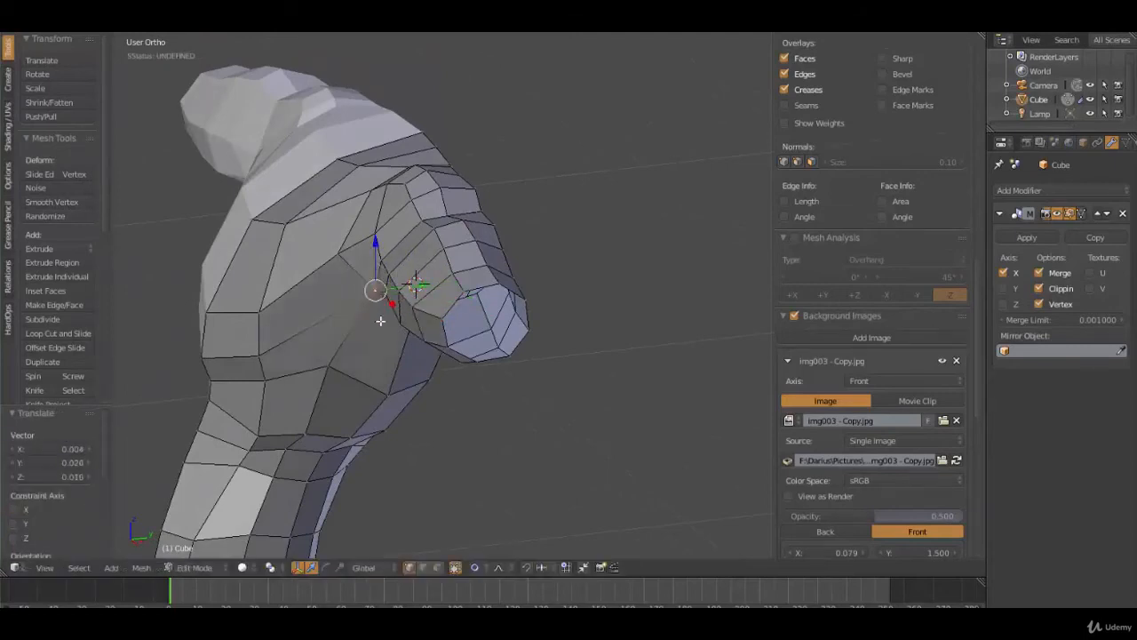
# Step: Move the front vertex near the arm's outer end backward to refine the profile seen from above
pyautogui.moveTo(376, 287); pyautogui.dragTo(418, 336, button='middle')
pyautogui.rightClick(416, 331)
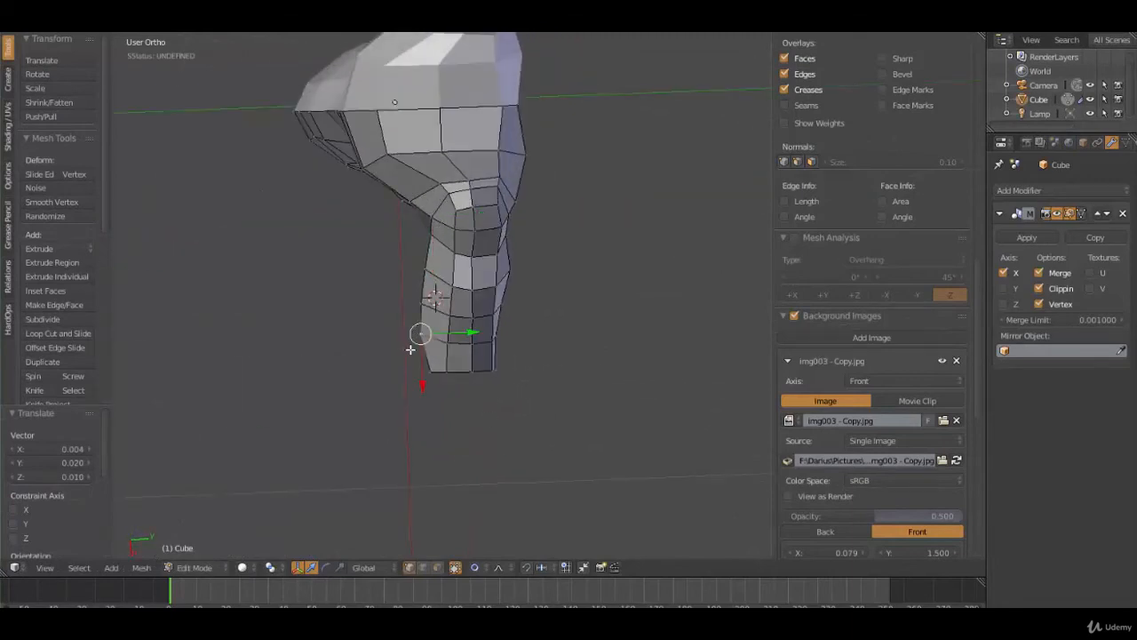
pyautogui.press('g')
pyautogui.click(414, 350)
pyautogui.scroll(-2, 412, 349)
pyautogui.scroll(3, 464, 269)
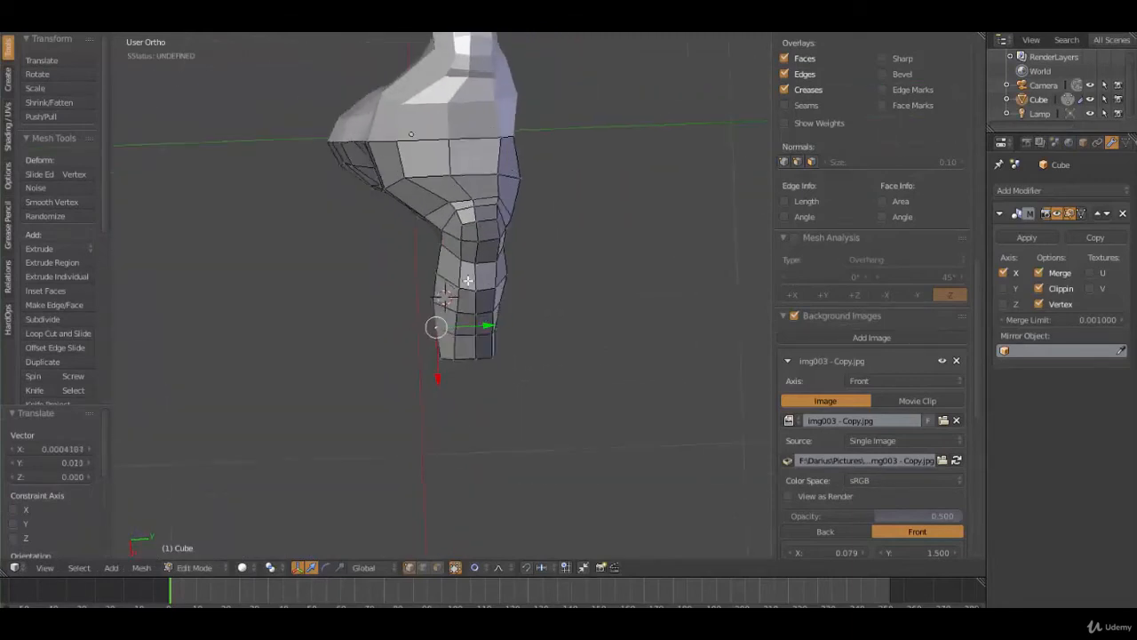
# Step: In top view, move the upper arm's top vertex near the shoulder about 0.019 along X and 0.006 along Y
pyautogui.press('KP_7')
pyautogui.scroll(2, 449, 312)
pyautogui.rightClick(428, 326)
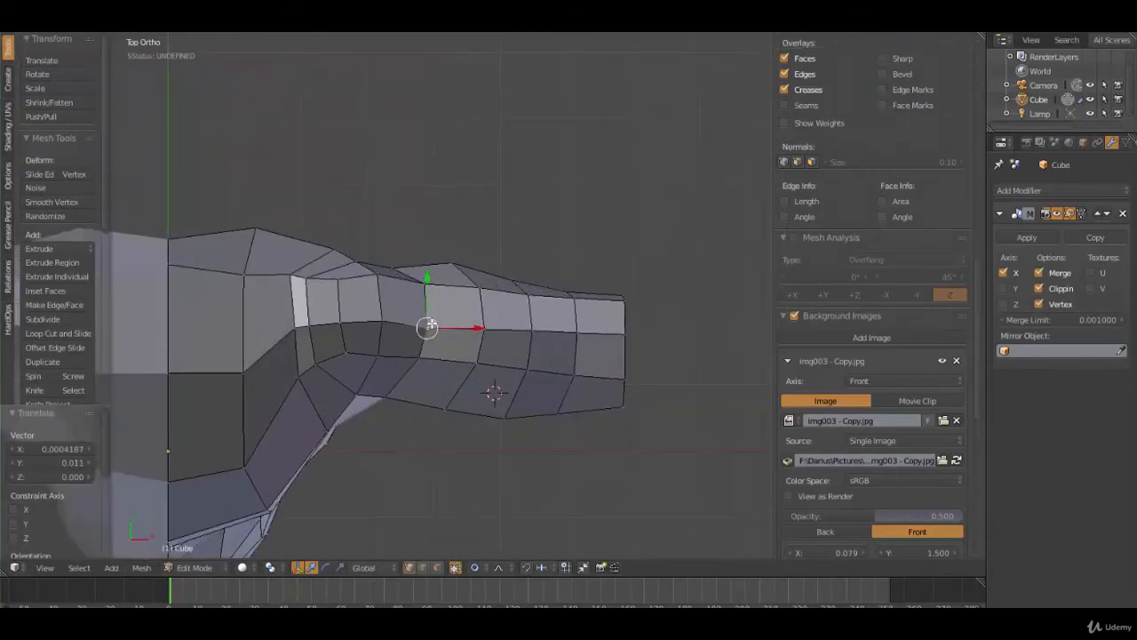
pyautogui.moveTo(430, 322); pyautogui.dragTo(444, 316)
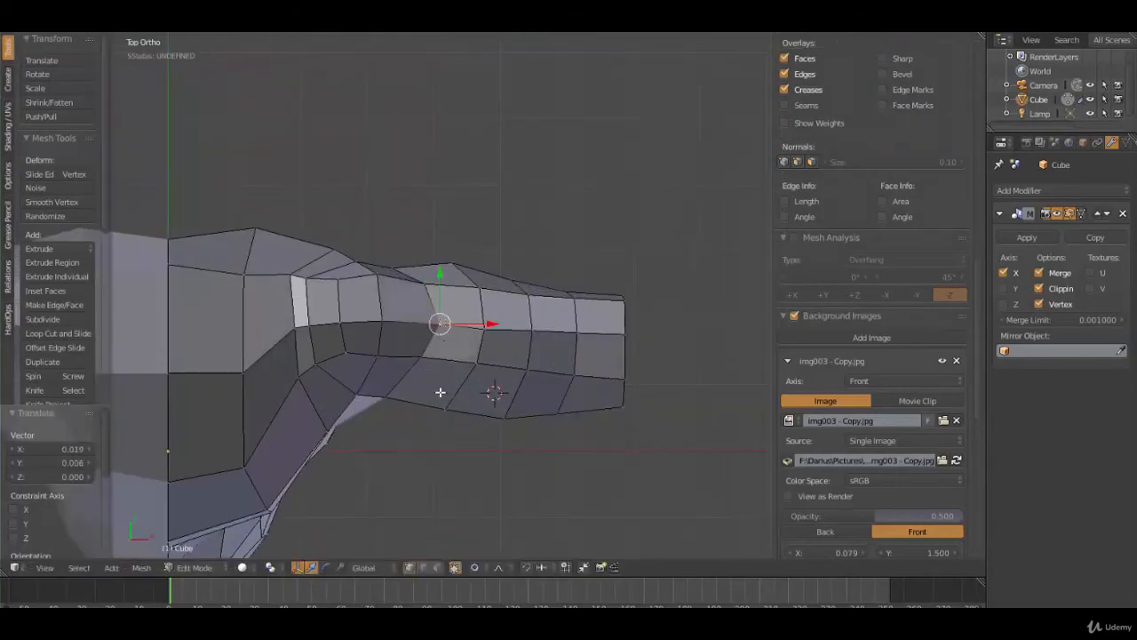
# Step: Shift the arm's open end loop about -0.013 along X and 0.010 along Y with an enlarged proportional editing radius
pyautogui.rightClick(622, 411)
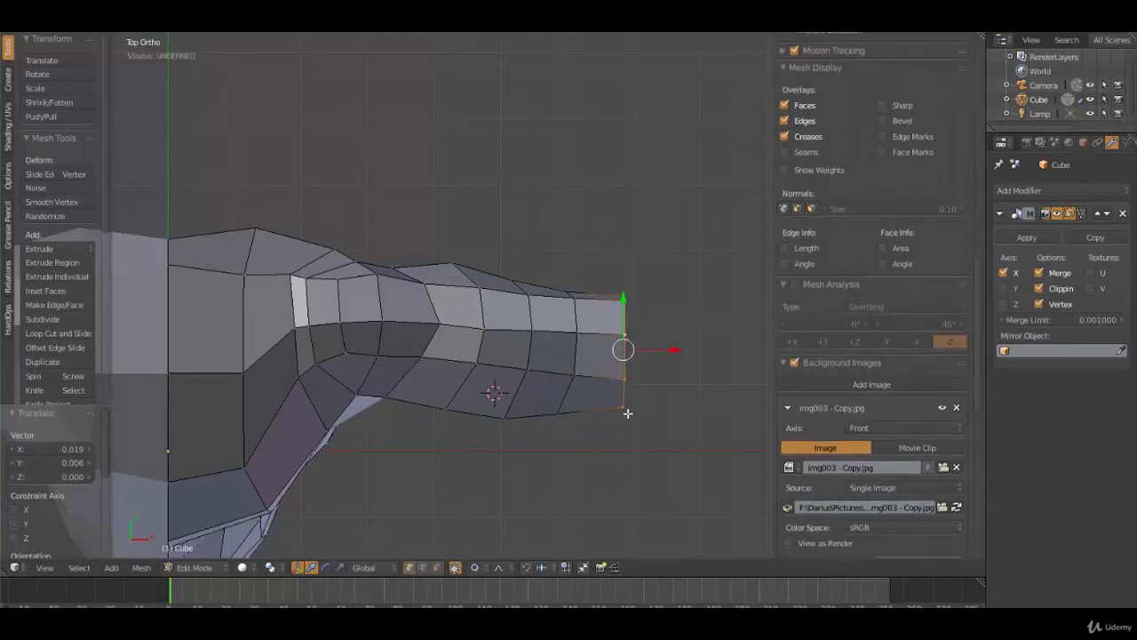
pyautogui.press('g')
pyautogui.scroll(-5, 630, 412)
pyautogui.scroll(-6, 630, 413)
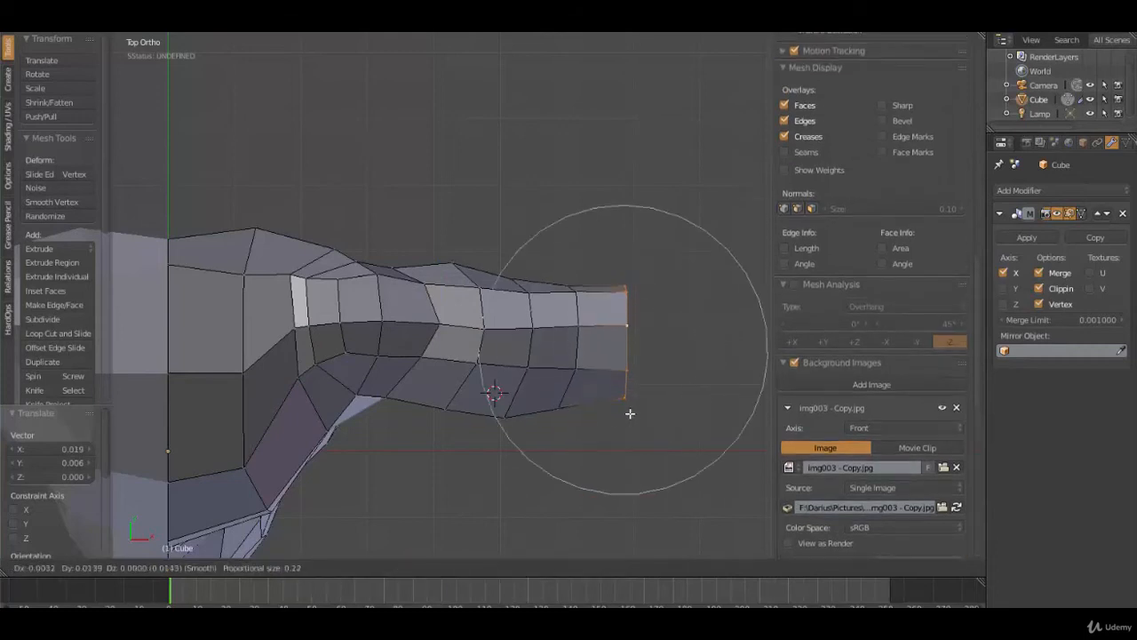
pyautogui.click(612, 418)
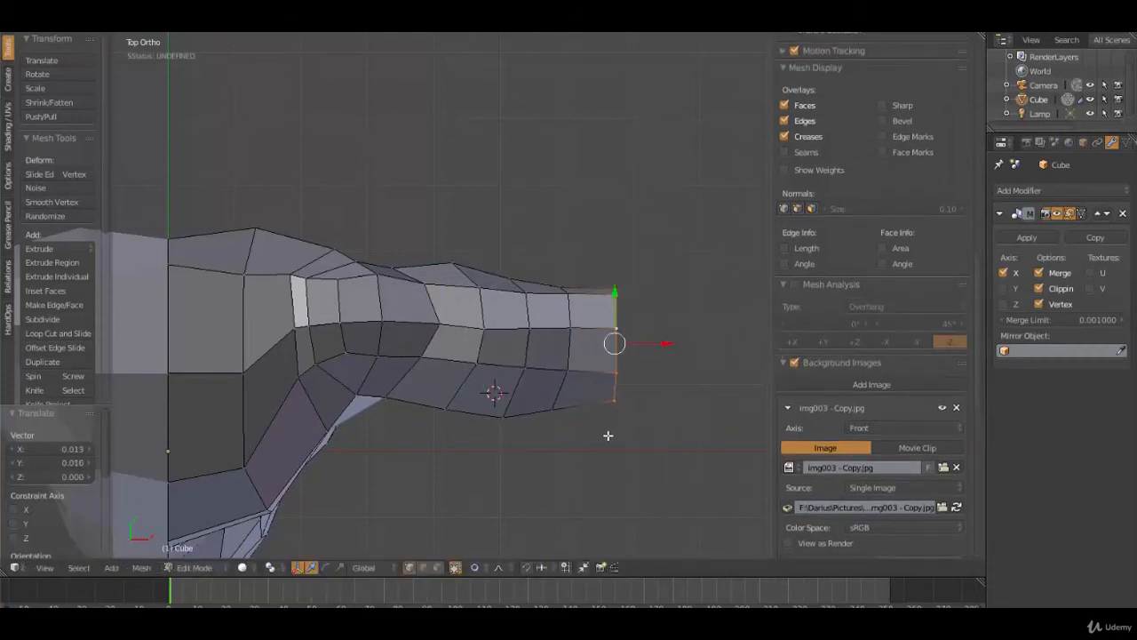
# Step: Scale the arm's end loop to 0.868 along Y and compare the arm with the front reference
pyautogui.press('s')
pyautogui.press('y')
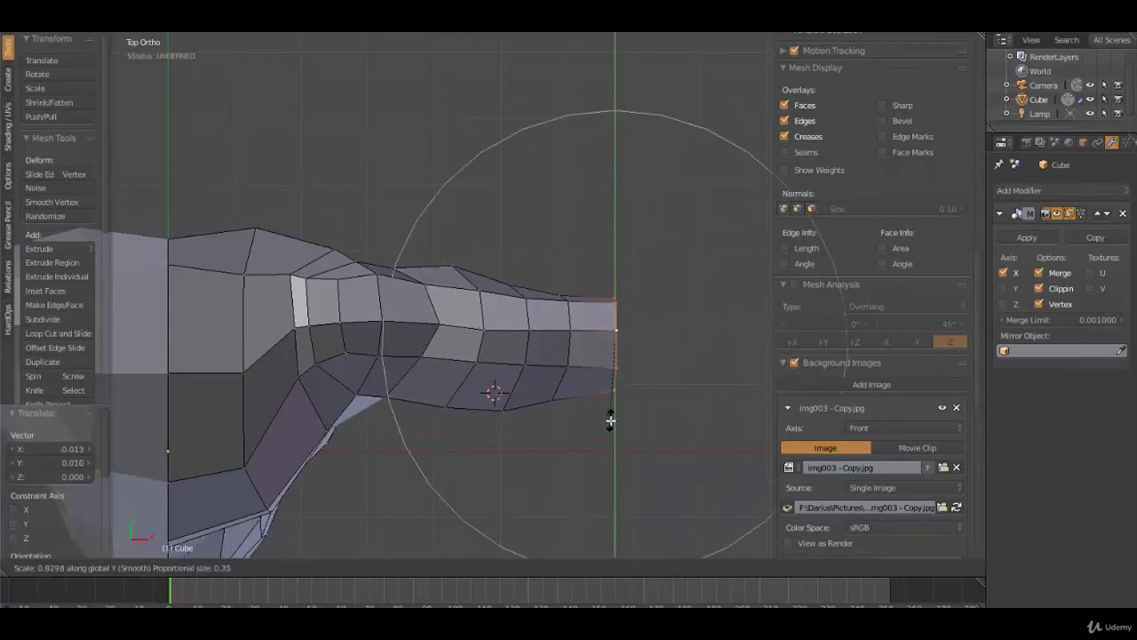
pyautogui.click(611, 423)
pyautogui.moveTo(548, 407)
pyautogui.mouseDown(button='middle')
pyautogui.moveTo(483, 284)
pyautogui.moveTo(488, 300)
pyautogui.mouseUp(button='middle')
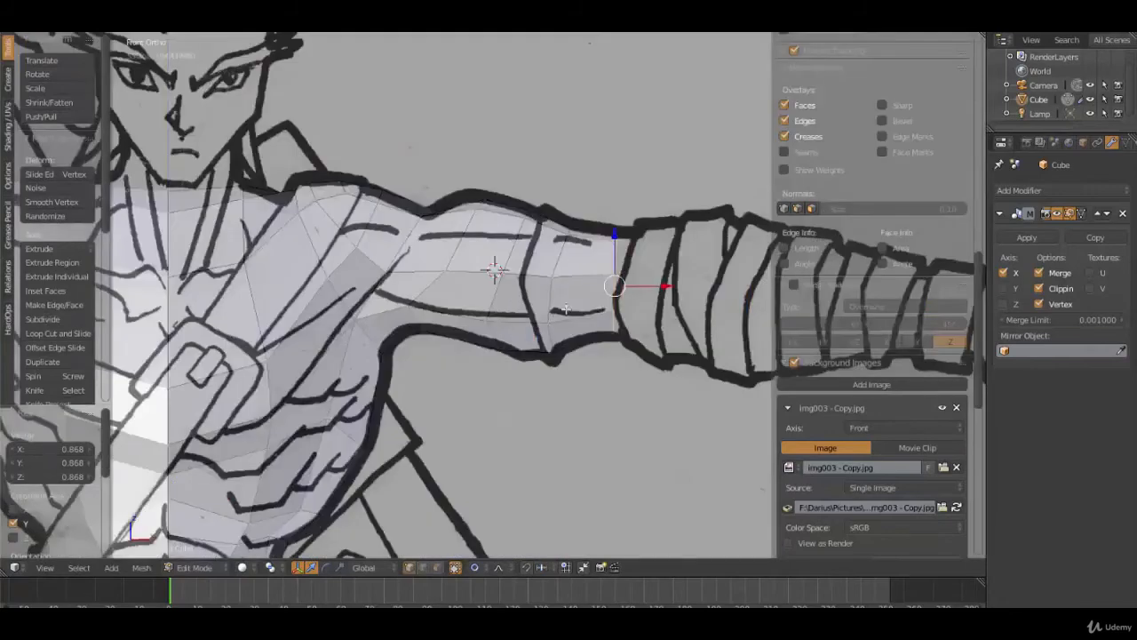
pyautogui.scroll(-3, 566, 308)
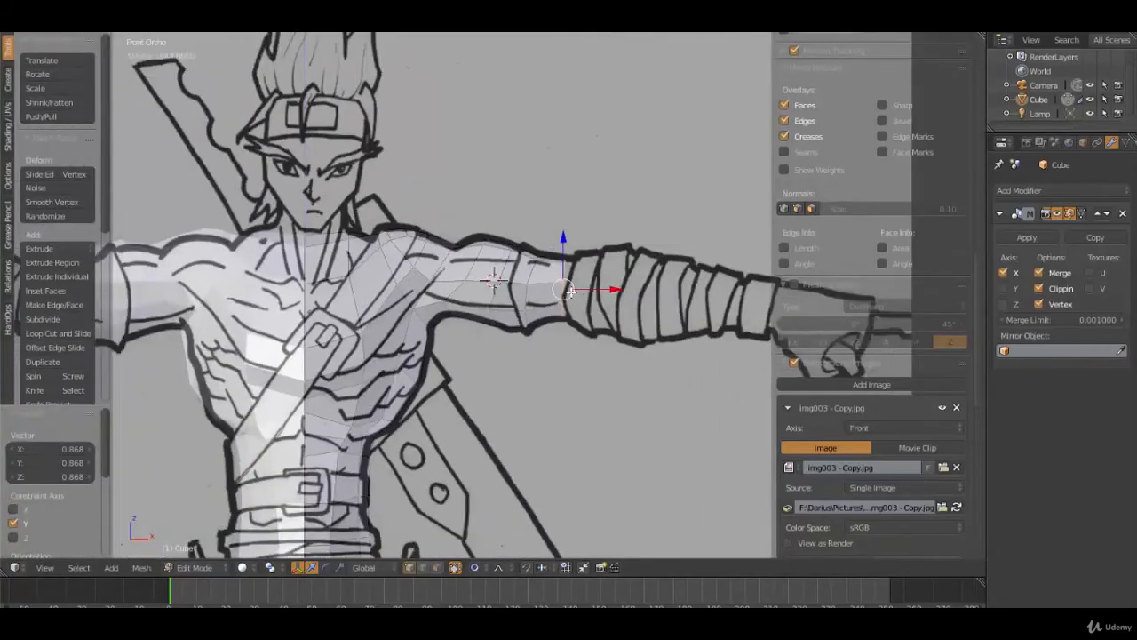
# Step: Extrude the arm's open end loop along the forearm to the wrist drawn in the front reference
pyautogui.scroll(-1, 565, 299)
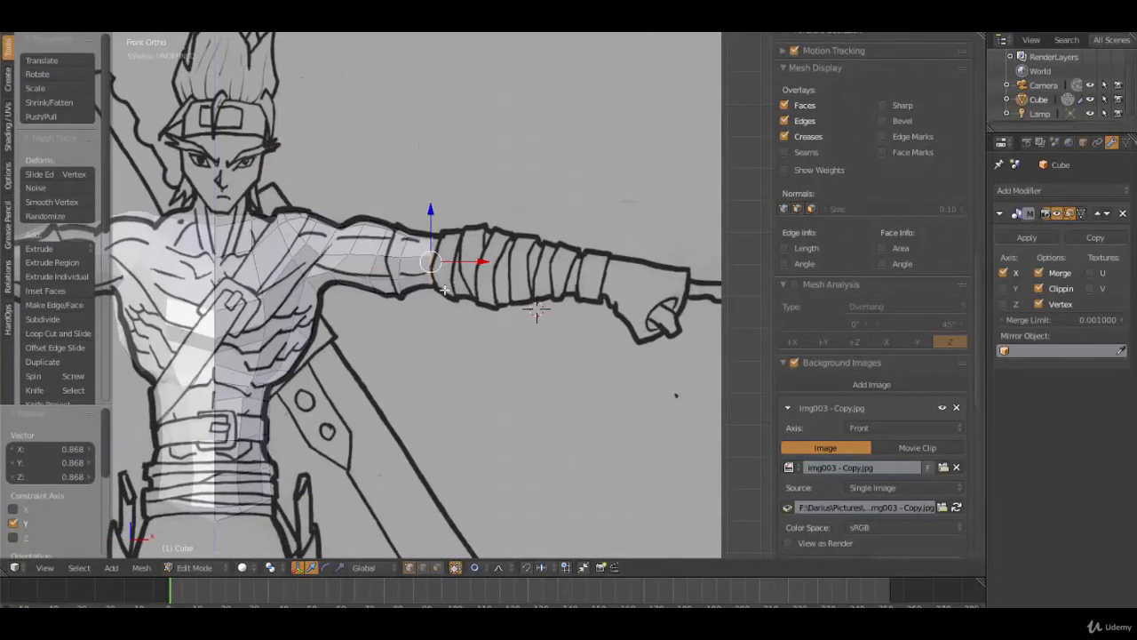
pyautogui.press('g')
pyautogui.rightClick(509, 285)
pyautogui.press('g')
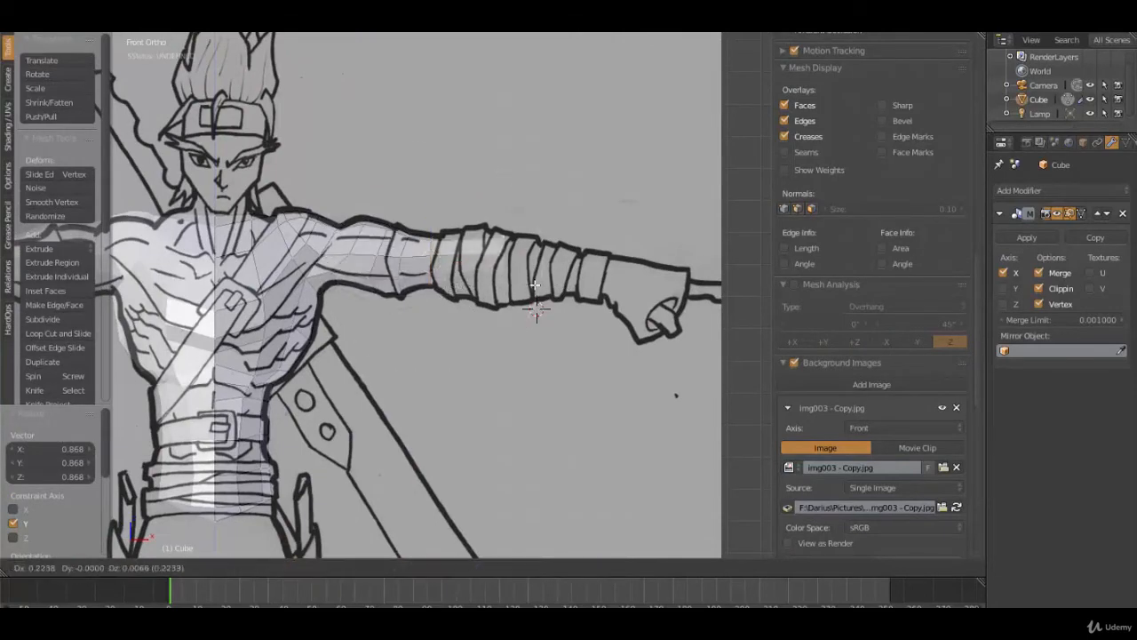
pyautogui.click(642, 309)
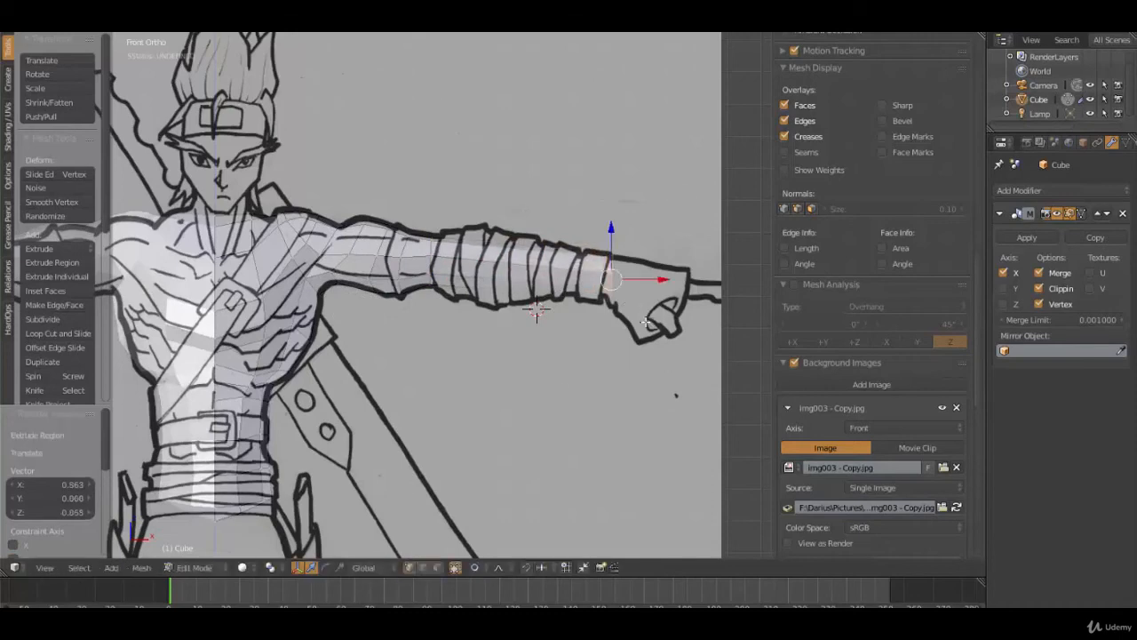
# Step: Rotate the wrist end loop about 15.7° and shift it about 0.009 along X and 0.004 along Z
pyautogui.press('r')
pyautogui.click(637, 325)
pyautogui.press('g')
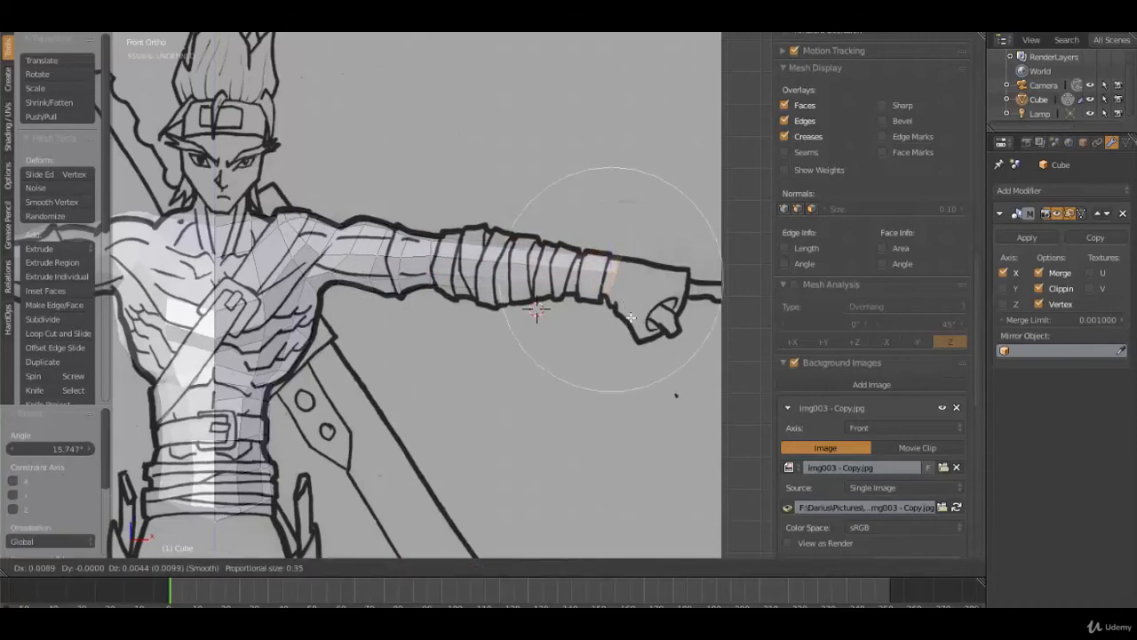
pyautogui.click(628, 318)
pyautogui.scroll(2, 586, 351)
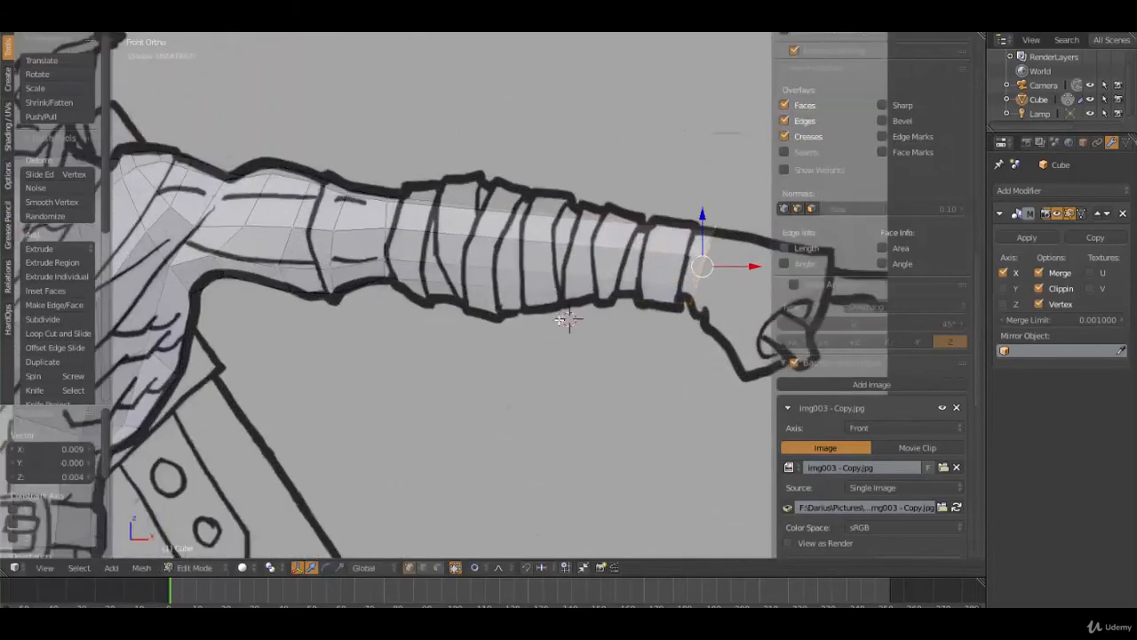
pyautogui.scroll(-2, 562, 320)
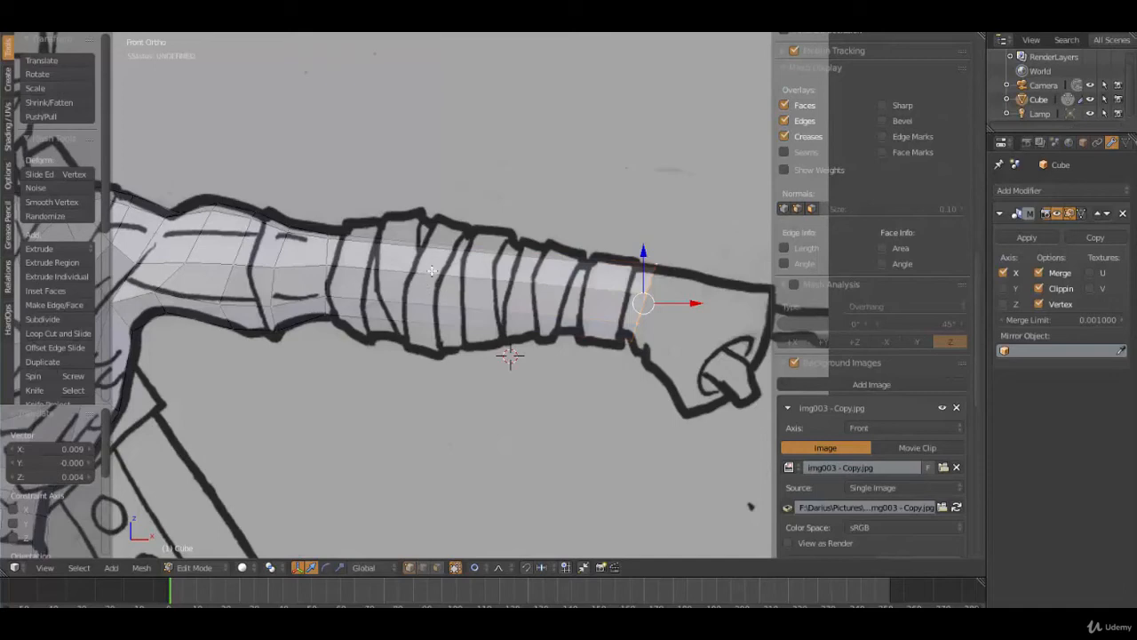
# Step: Add a loop cut to the forearm, slide it towards the elbow, and scale it to 1.597 with a smaller proportional radius
pyautogui.hotkey('ctrl', 'r')
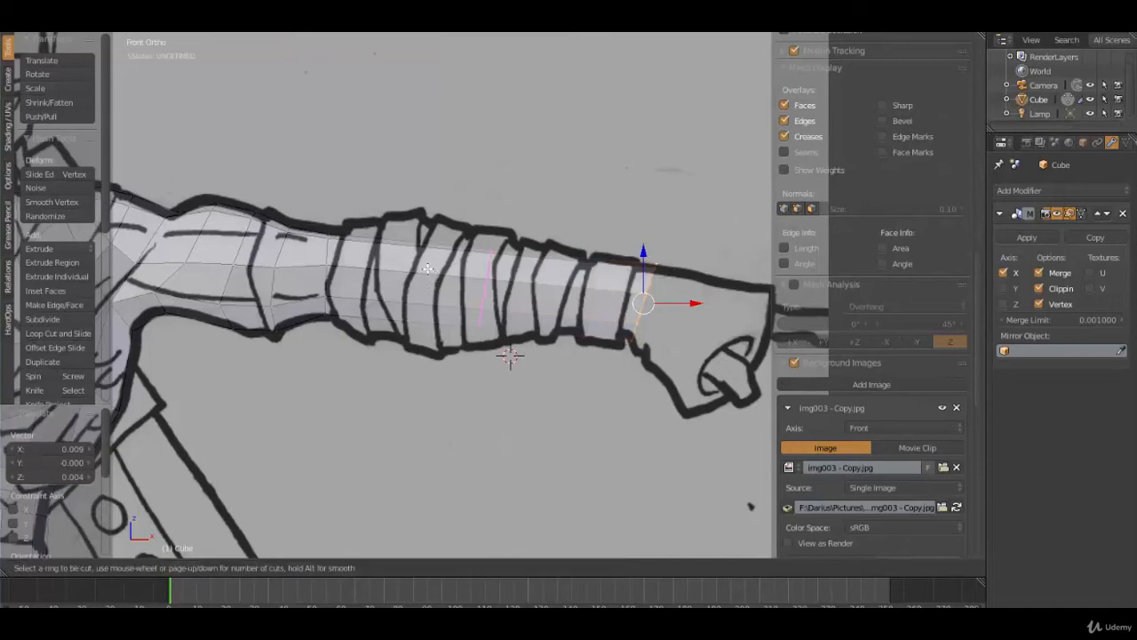
pyautogui.click(427, 269)
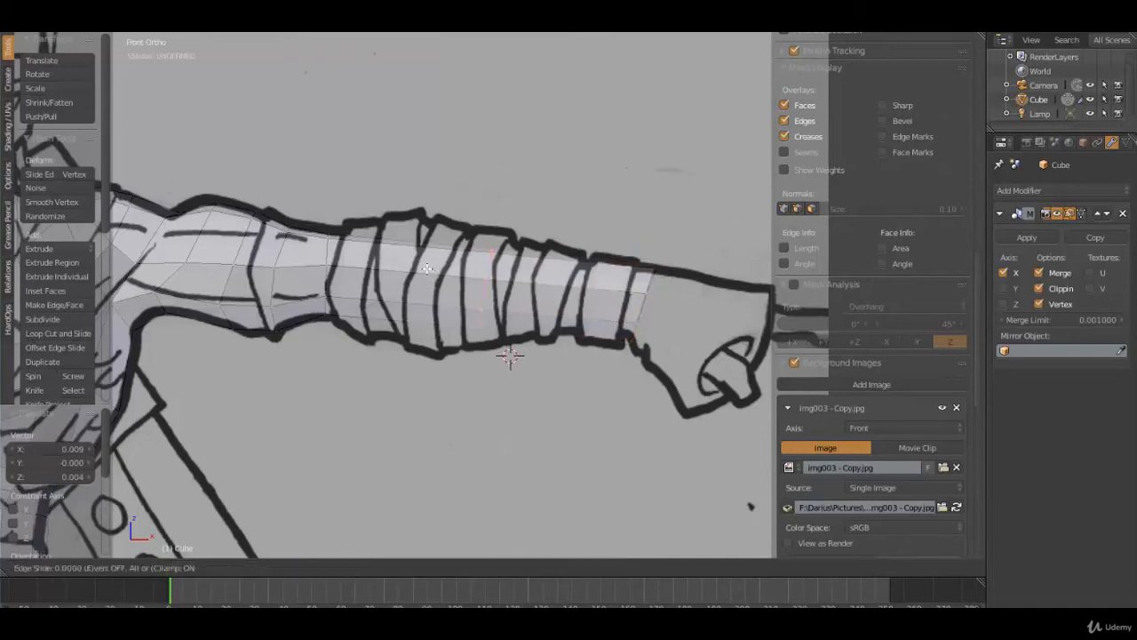
pyautogui.click(329, 273)
pyautogui.press('s')
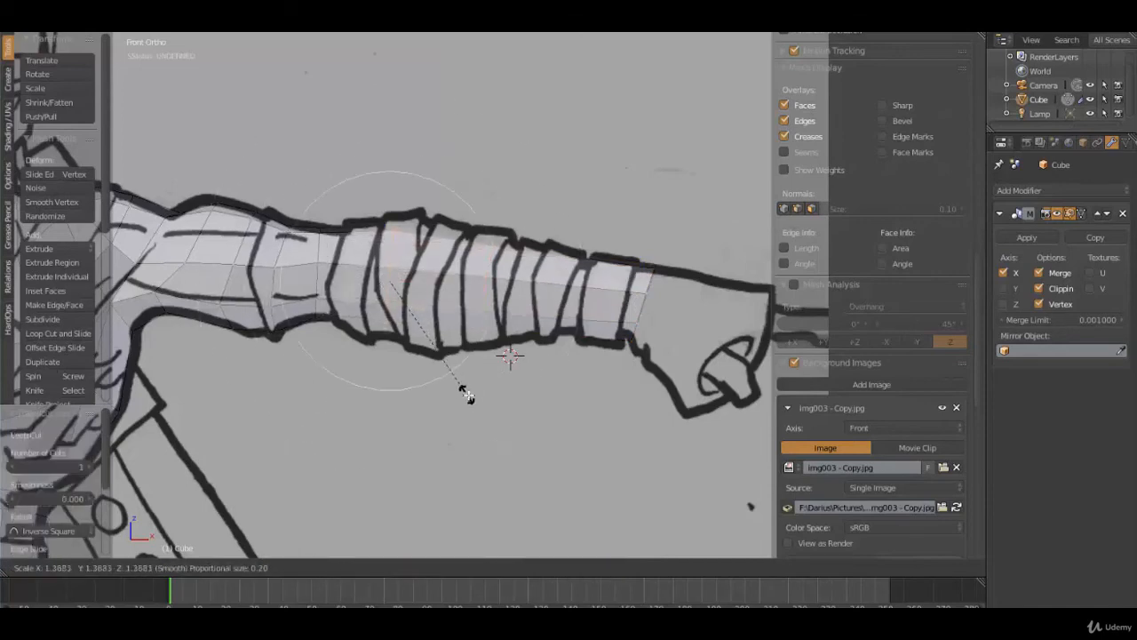
pyautogui.scroll(5, 466, 395)
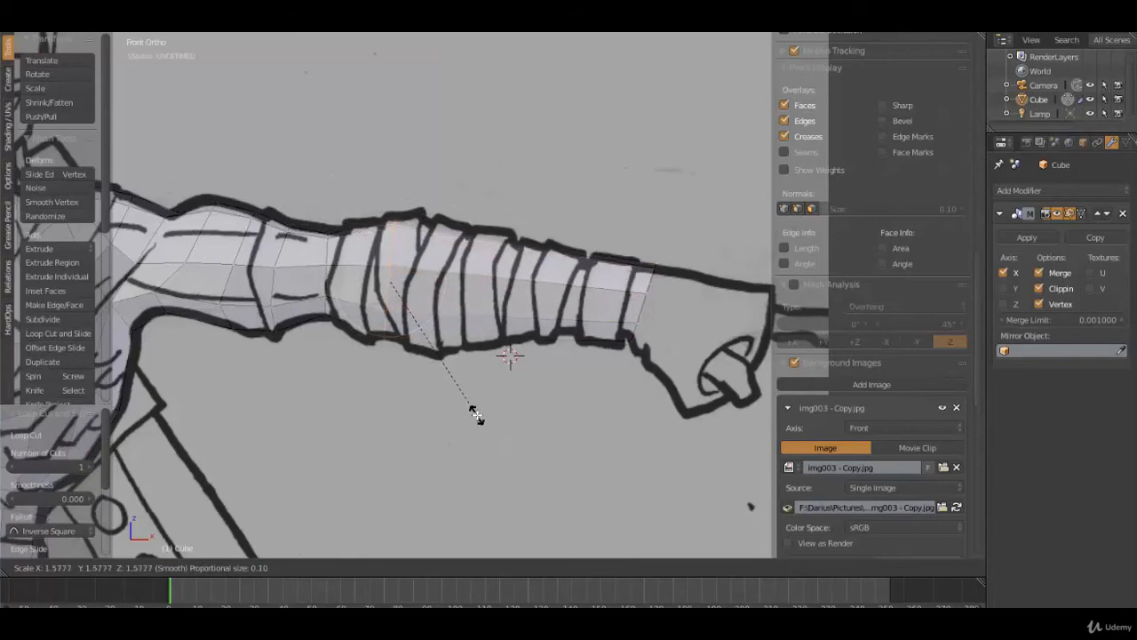
pyautogui.click(478, 415)
# Step: Pull the vertex on the back of the elbow slightly backward to smooth the transition into the forearm
pyautogui.moveTo(512, 260); pyautogui.dragTo(460, 365, button='middle')
pyautogui.press('KP_7')
pyautogui.scroll(-5, 460, 361)
pyautogui.scroll(3, 459, 360)
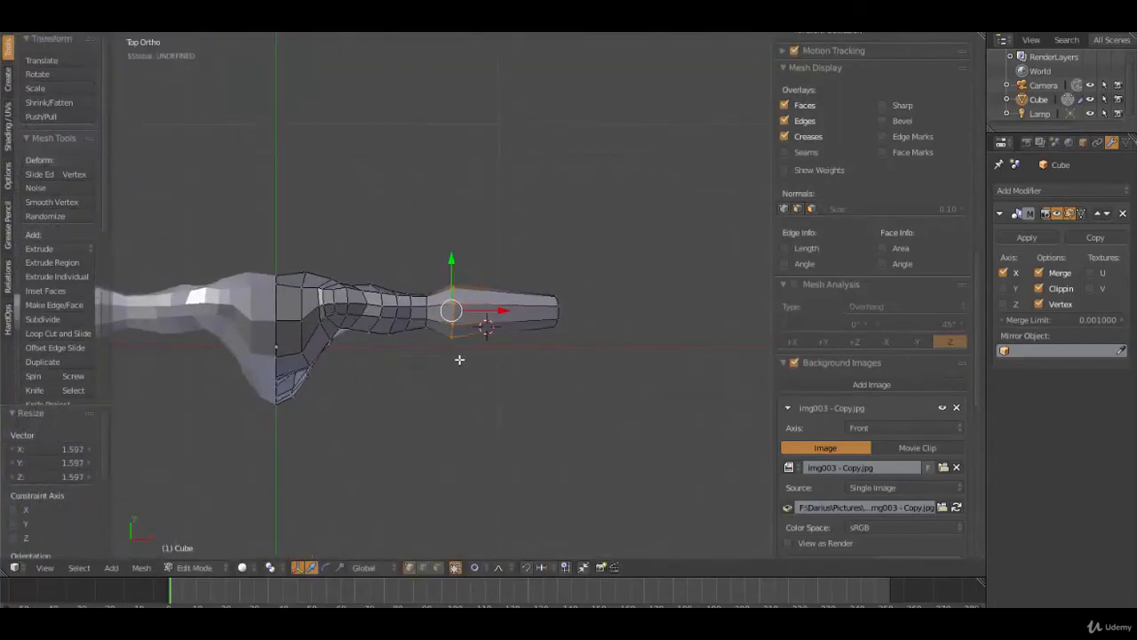
pyautogui.scroll(3, 508, 345)
pyautogui.moveTo(524, 368); pyautogui.dragTo(615, 396, button='middle')
pyautogui.rightClick(556, 287)
pyautogui.scroll(3, 626, 372)
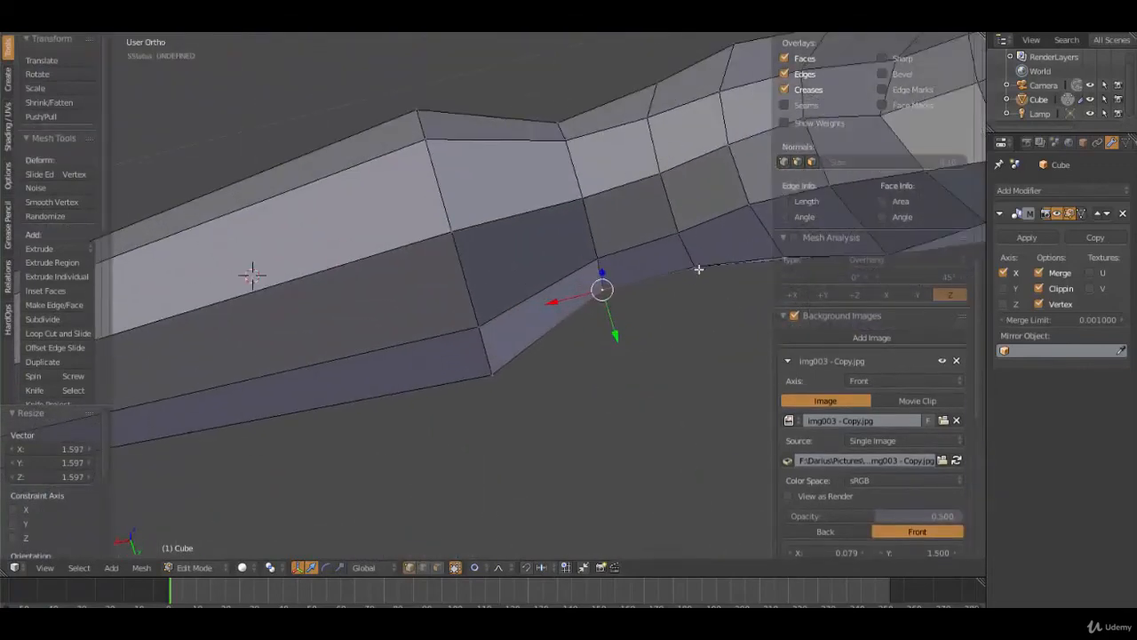
pyautogui.press('g')
pyautogui.click(621, 338)
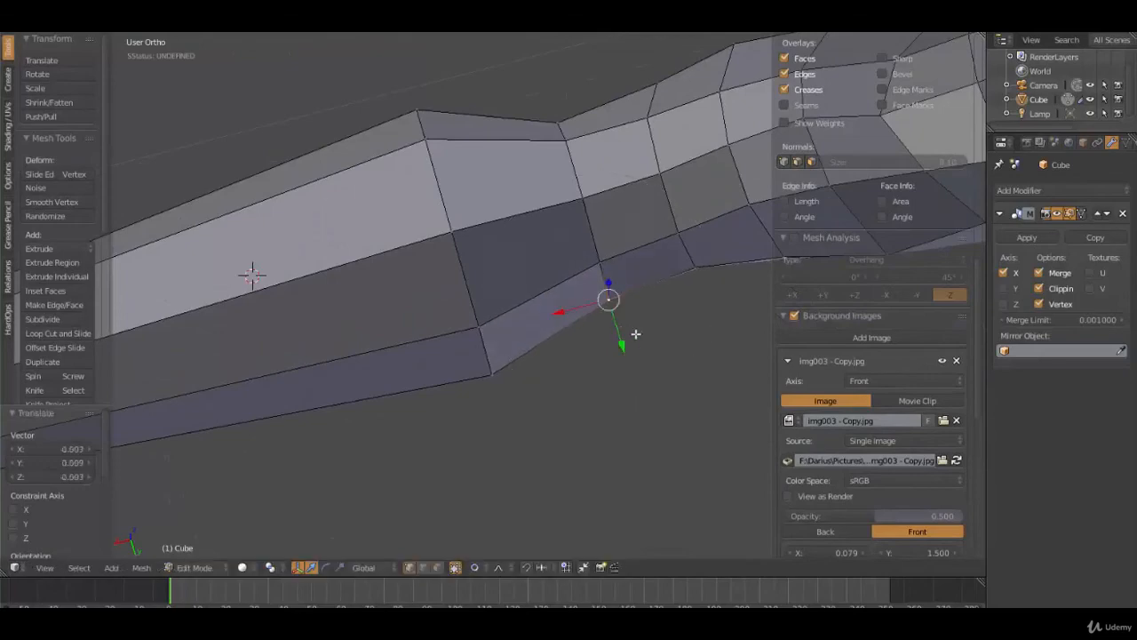
# Step: Refine the vertices around the back of the elbow, shifting the last one by about 0.007 along Y only
pyautogui.moveTo(635, 334); pyautogui.dragTo(605, 315, button='middle')
pyautogui.press('g')
pyautogui.click(648, 364)
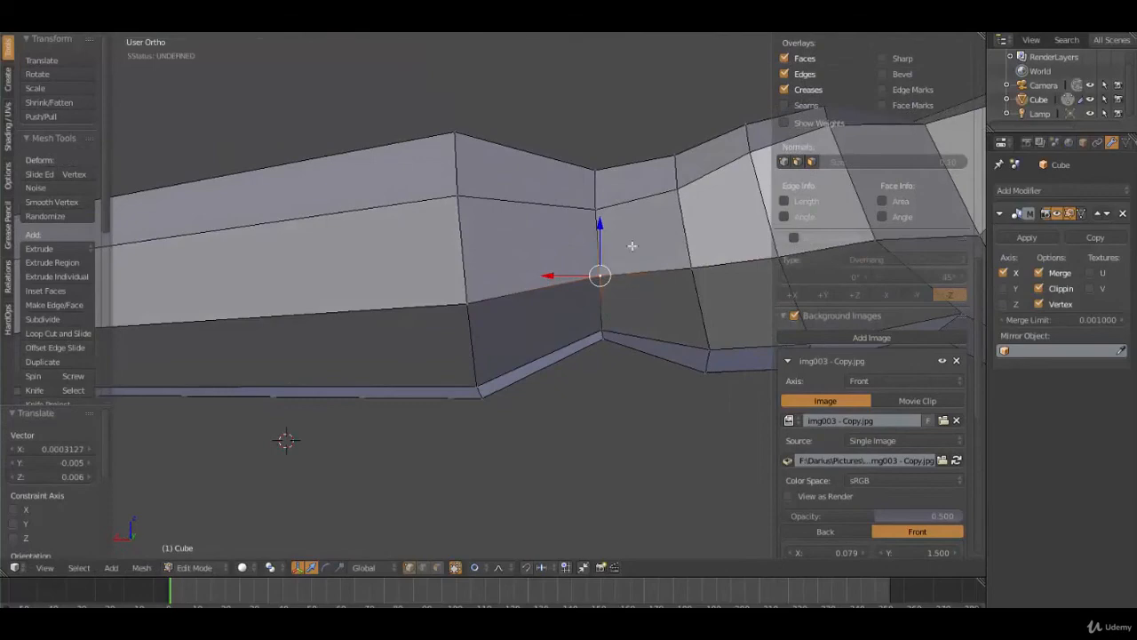
pyautogui.moveTo(624, 250); pyautogui.dragTo(560, 348, button='middle')
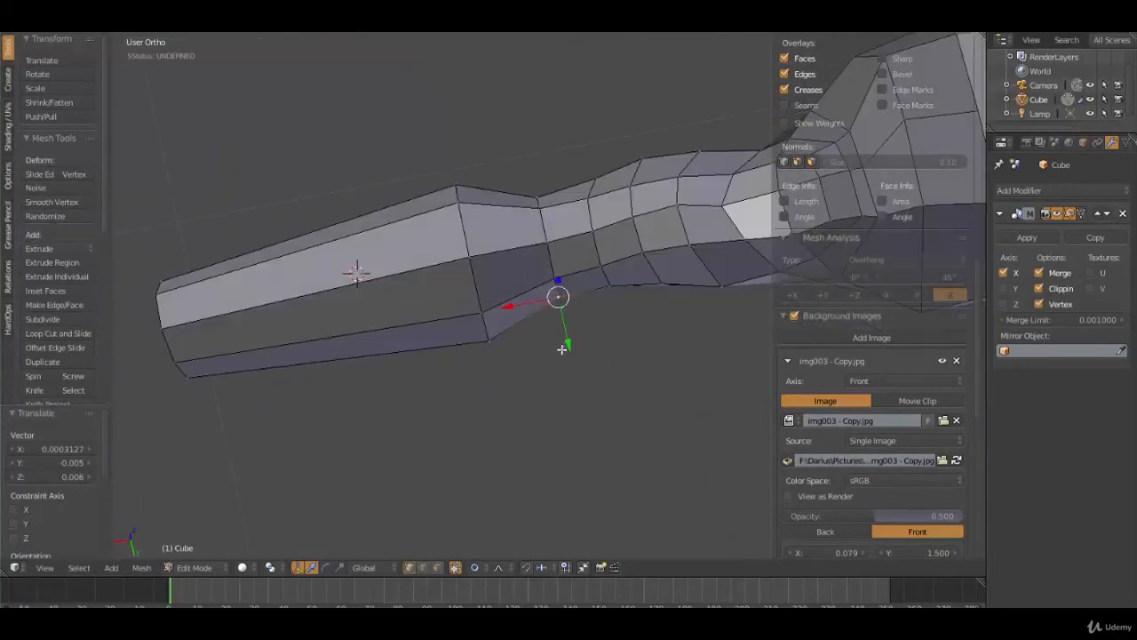
pyautogui.press('g')
pyautogui.press('y')
pyautogui.click(565, 356)
# Step: In front view, move the wrist end loop about 0.022 along X and slightly down to follow the drawn wrist
pyautogui.moveTo(406, 386); pyautogui.dragTo(556, 387, button='middle')
pyautogui.press('KP_1')
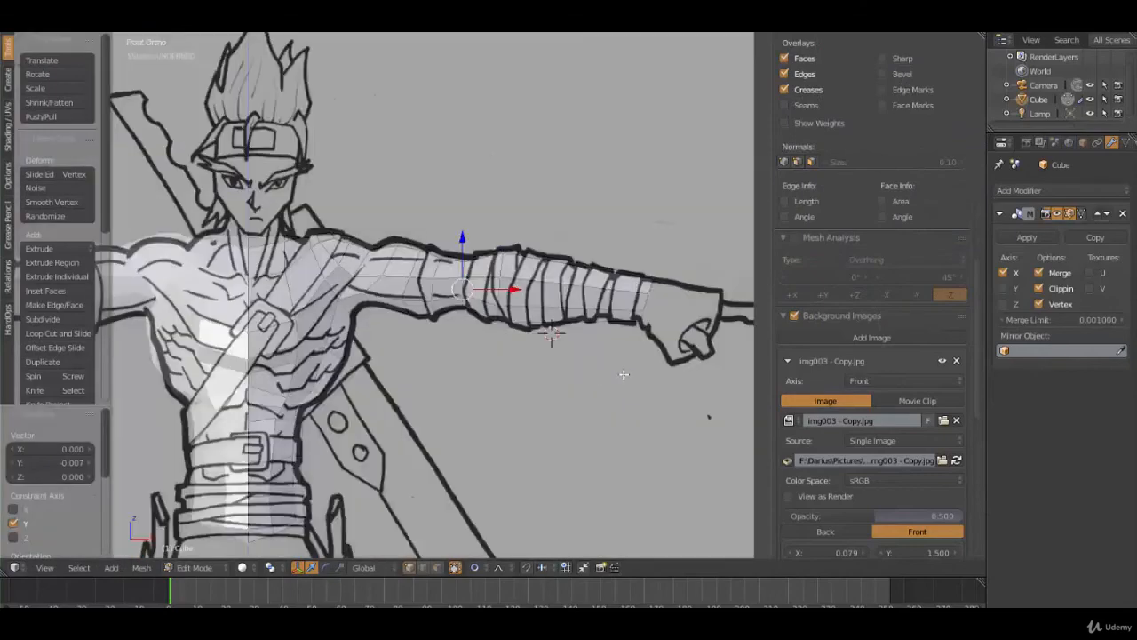
pyautogui.keyDown('shift'); pyautogui.moveTo(663, 376); pyautogui.dragTo(584, 371, button='middle'); pyautogui.keyUp('shift')
pyautogui.scroll(3, 585, 374)
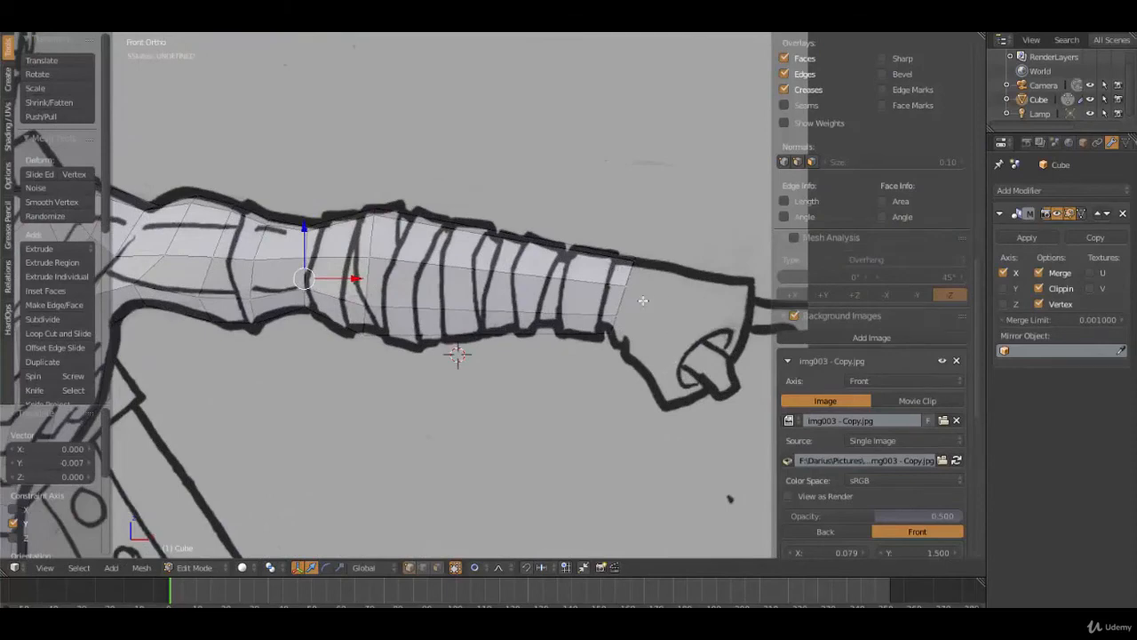
pyautogui.moveTo(553, 303); pyautogui.dragTo(593, 315, button='middle')
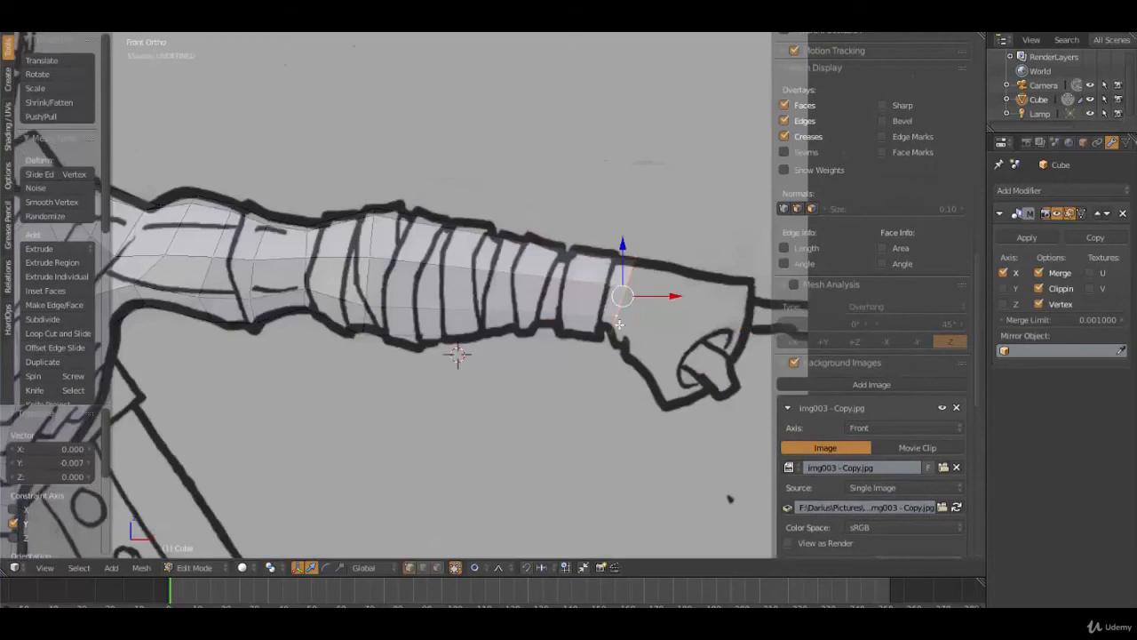
pyautogui.press('g')
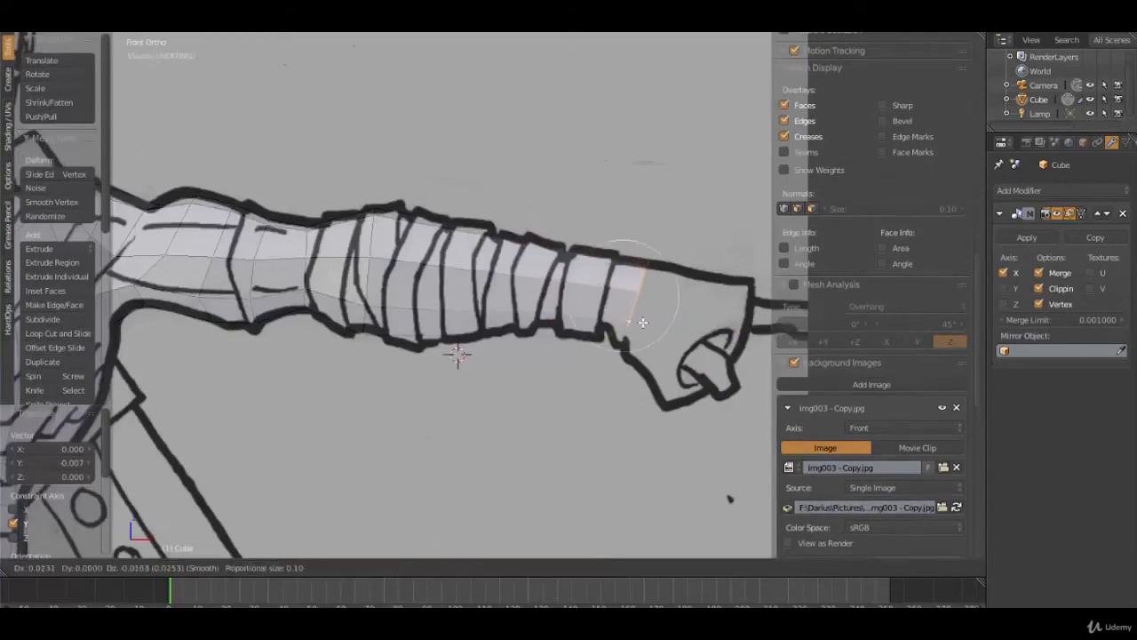
pyautogui.click(643, 323)
# Step: Compare the whole arm and torso with the front reference in Object Mode, then inspect the model from behind in Edit Mode
pyautogui.scroll(-4, 641, 324)
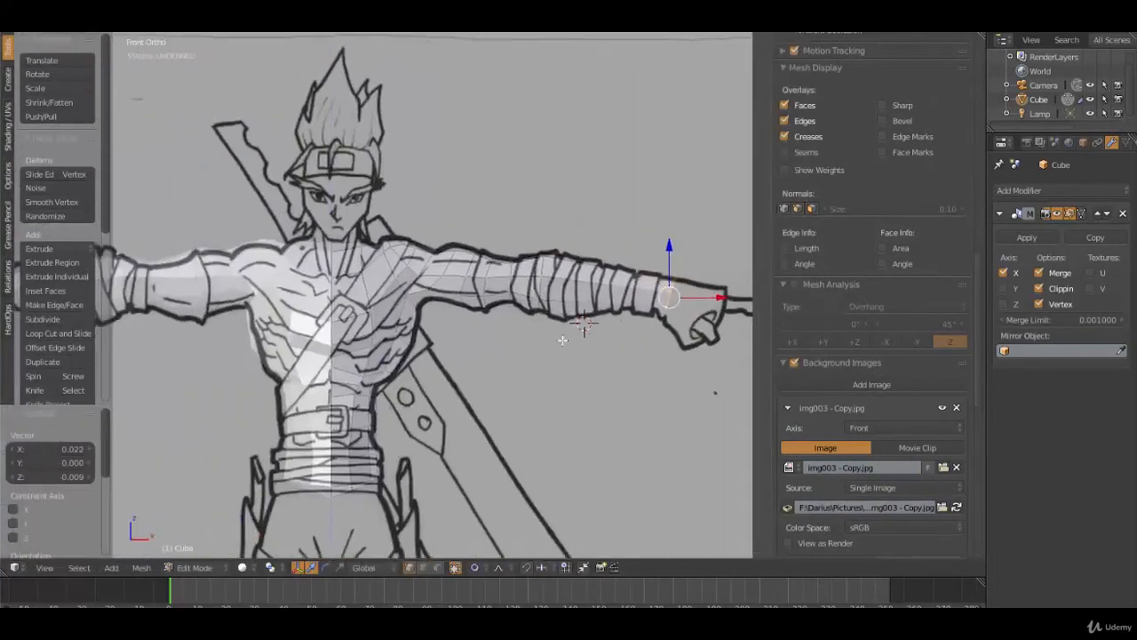
pyautogui.scroll(1, 607, 329)
pyautogui.keyDown('shift'); pyautogui.moveTo(634, 326); pyautogui.dragTo(556, 329, button='middle'); pyautogui.keyUp('shift')
pyautogui.keyDown('shift'); pyautogui.moveTo(455, 379); pyautogui.dragTo(563, 382, button='middle'); pyautogui.keyUp('shift')
pyautogui.scroll(-5, 488, 455)
pyautogui.scroll(3, 520, 425)
pyautogui.scroll(-3, 565, 381)
pyautogui.press('Tab')
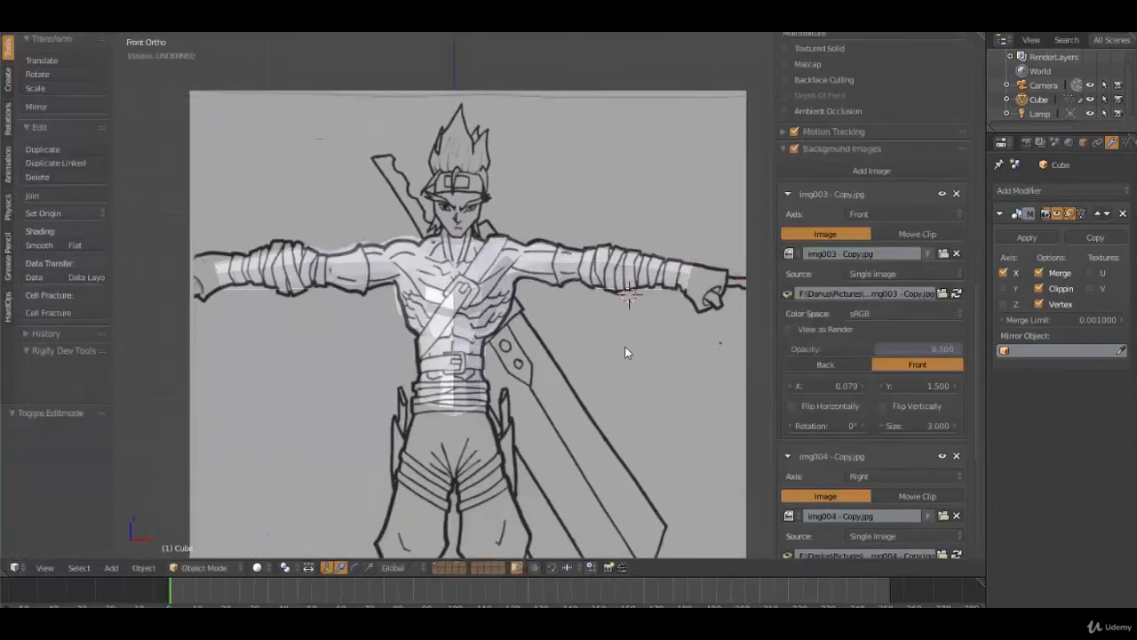
pyautogui.moveTo(625, 347); pyautogui.dragTo(520, 343, button='middle')
pyautogui.press('Tab')
pyautogui.scroll(4, 533, 365)
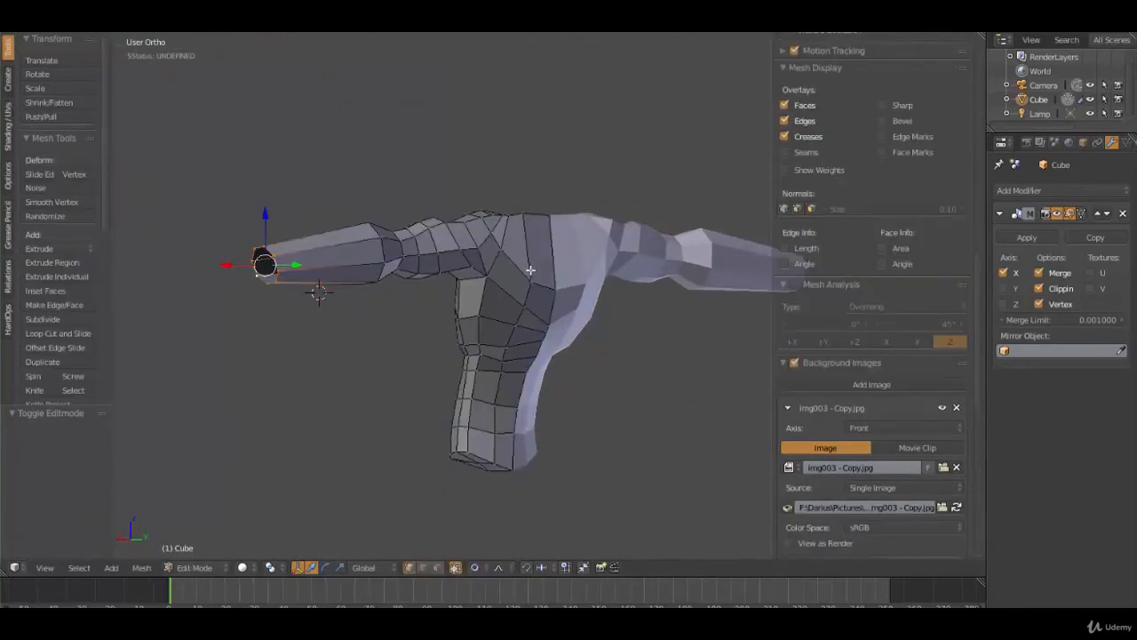
# Step: Edge-slide an edge across the lower back near the centerline by a factor of about -0.38
pyautogui.moveTo(541, 381)
pyautogui.mouseDown(button='middle')
pyautogui.moveTo(495, 377)
pyautogui.moveTo(536, 391)
pyautogui.mouseUp(button='middle')
pyautogui.rightClick(471, 366)
pyautogui.keyDown('shift'); pyautogui.rightClick(512, 373); pyautogui.keyUp('shift')
pyautogui.press('g')
pyautogui.press('g')
pyautogui.click(520, 350)
# Step: Edge-slide the mid-back edge beside the centerline slightly to even out the back topology
pyautogui.rightClick(506, 406)
pyautogui.press('g')
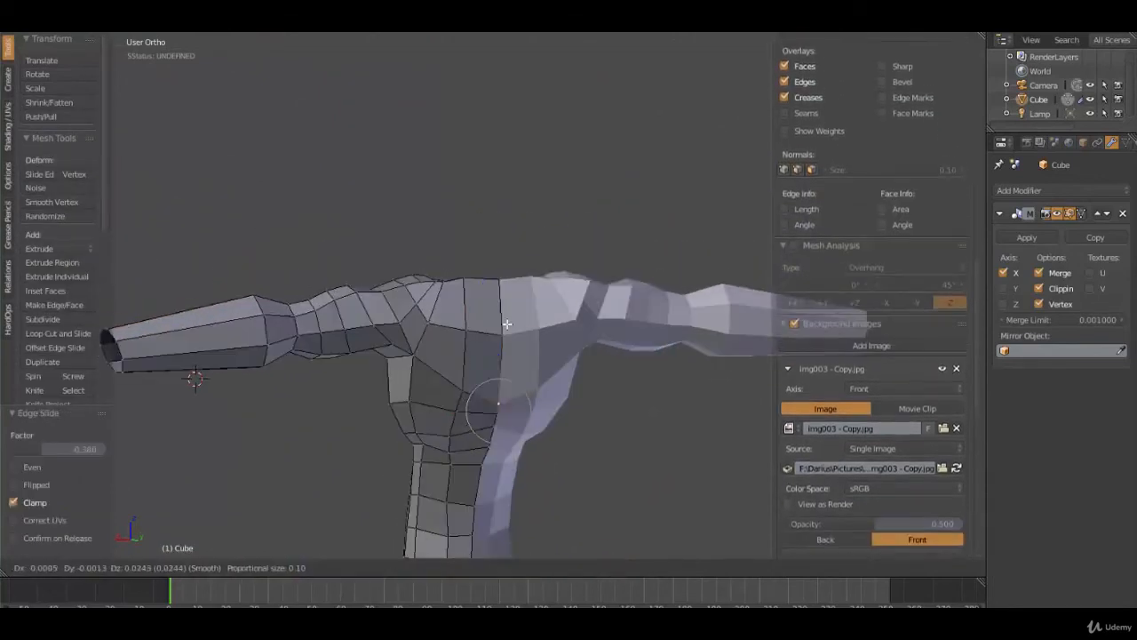
pyautogui.rightClick(502, 352)
pyautogui.keyDown('shift'); pyautogui.rightClick(476, 389); pyautogui.keyUp('shift')
pyautogui.press('g')
pyautogui.press('g')
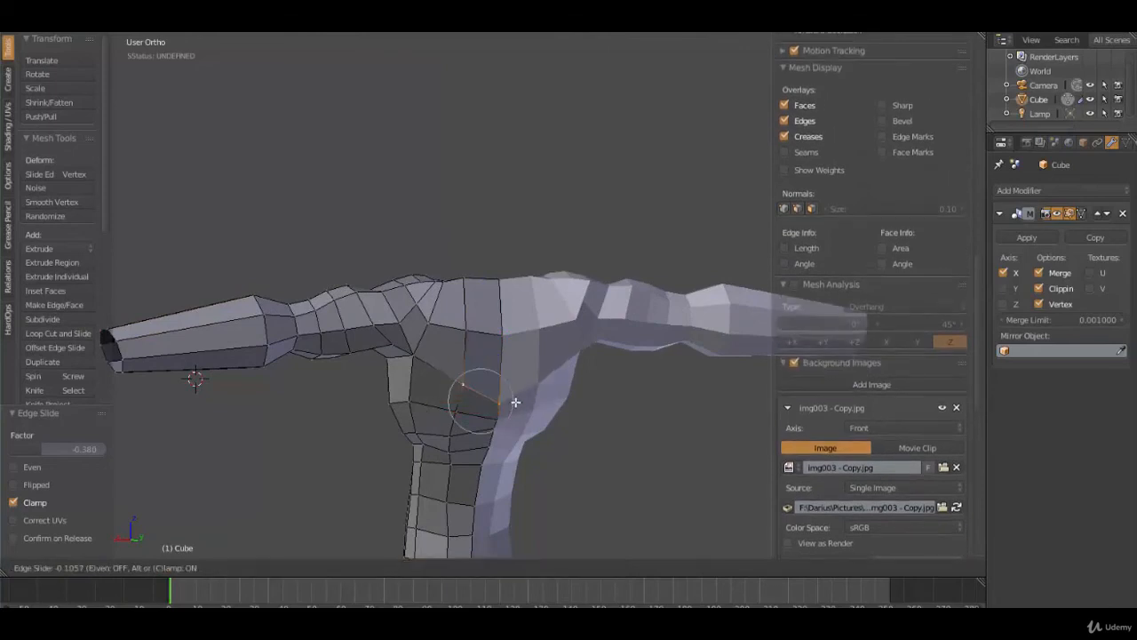
pyautogui.click(515, 393)
# Step: Raise the centerline mid-back vertex about 0.024 along Z, then push a centerline back vertex about 0.012 along Y with a larger proportional radius
pyautogui.rightClick(508, 390)
pyautogui.press('g')
pyautogui.click(520, 377)
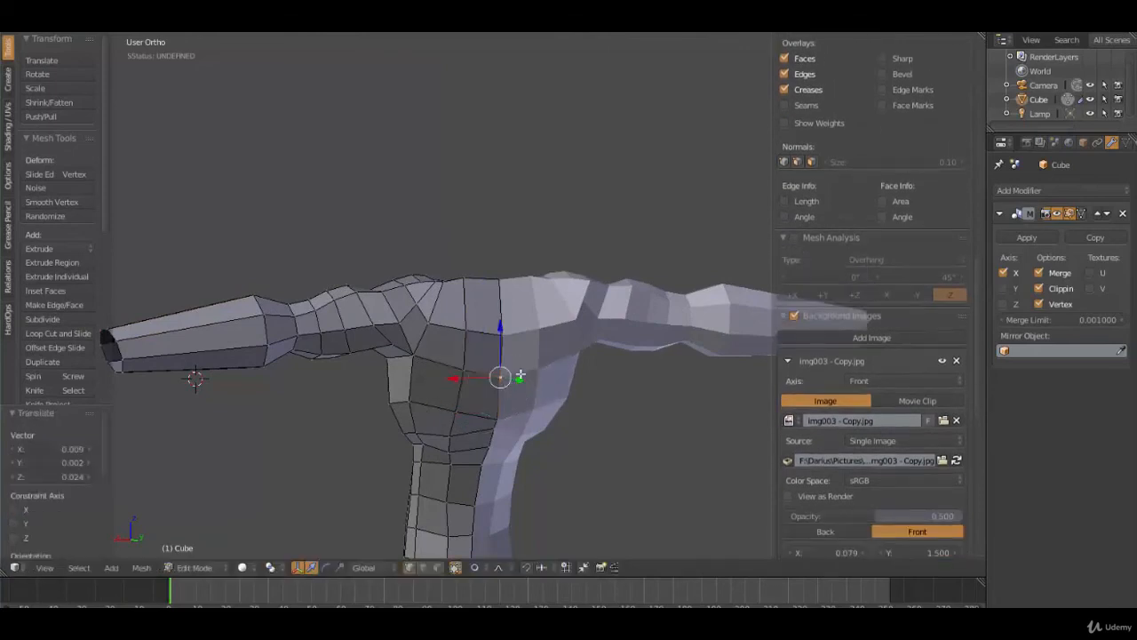
pyautogui.rightClick(516, 343)
pyautogui.moveTo(523, 367); pyautogui.dragTo(498, 345, button='middle')
pyautogui.press('g')
pyautogui.scroll(-4, 498, 344)
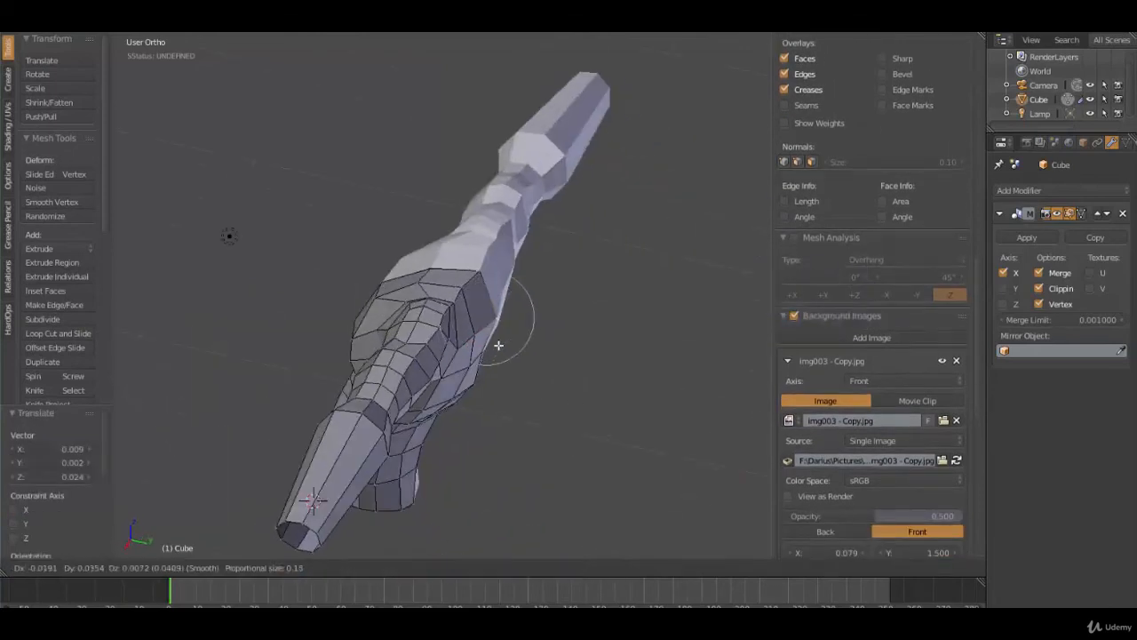
pyautogui.click(499, 345)
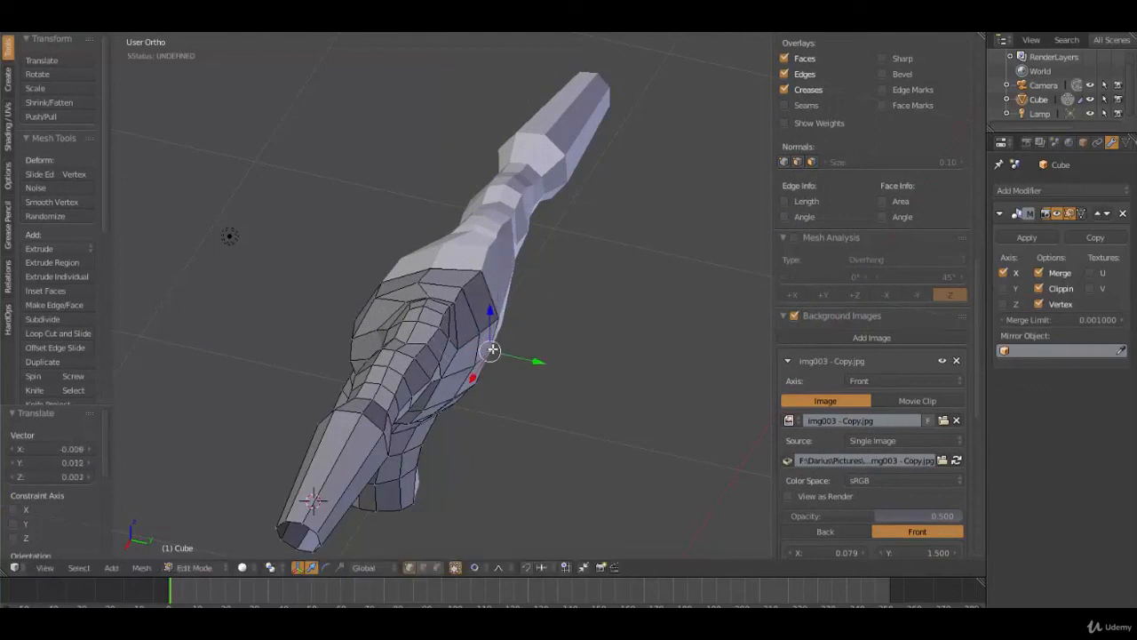
# Step: Push the upper back outward about 0.012 along Y with a proportional radius of about 0.24
pyautogui.moveTo(494, 348); pyautogui.dragTo(473, 379, button='middle')
pyautogui.rightClick(506, 308)
pyautogui.press('g')
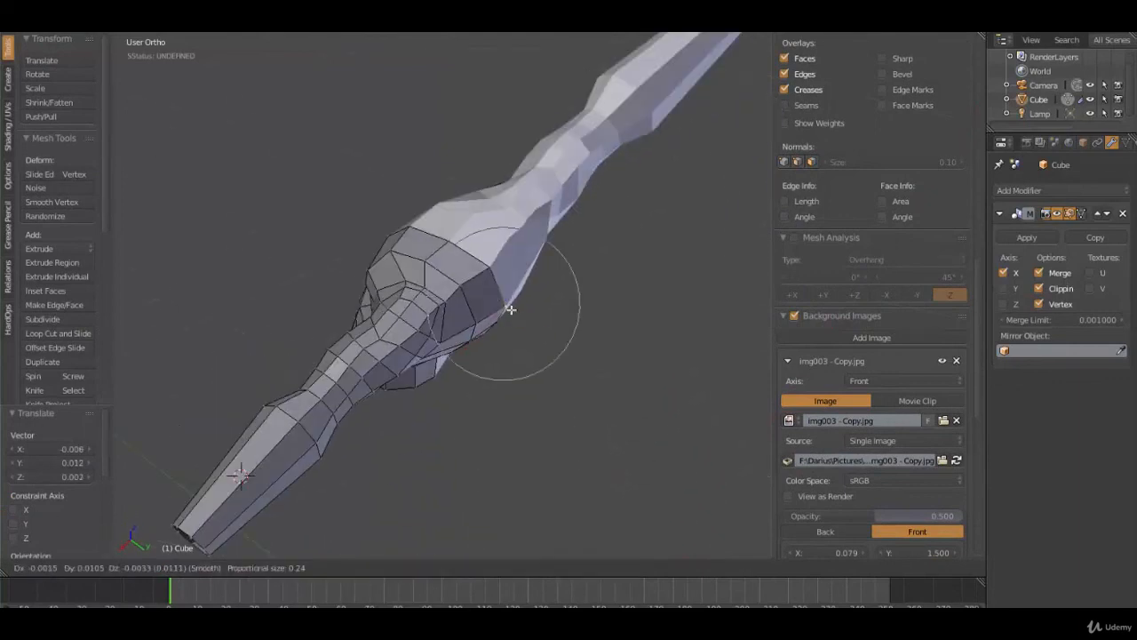
pyautogui.click(510, 315)
# Step: Pull the vertex behind the armpit outward by about 0.02 along Y
pyautogui.moveTo(428, 345); pyautogui.dragTo(422, 317, button='middle')
pyautogui.moveTo(454, 355); pyautogui.dragTo(451, 367, button='middle')
pyautogui.scroll(3, 452, 367)
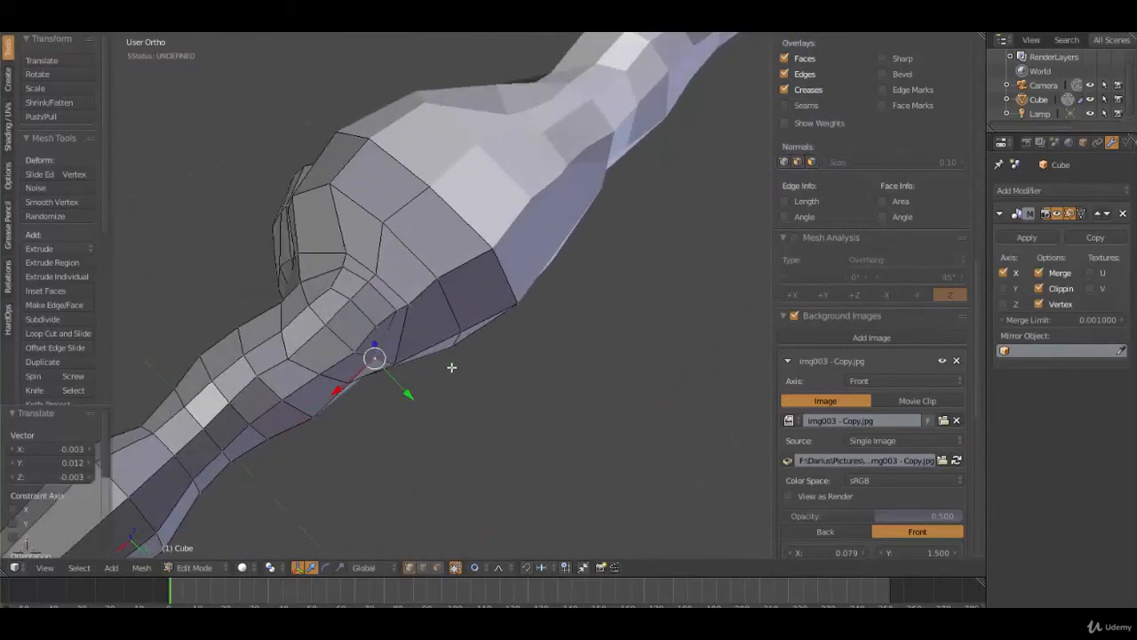
pyautogui.press('g')
pyautogui.click(428, 365)
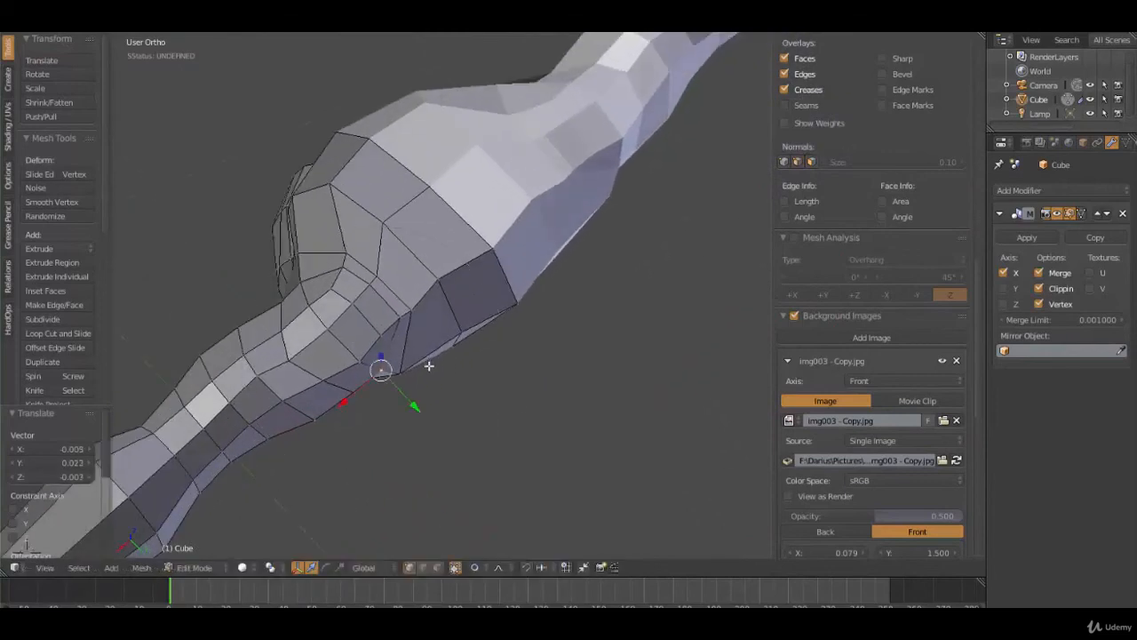
# Step: Nudge the neighbouring vertices along the rear underside of the shoulder to smooth the contour into the upper arm
pyautogui.press('g')
pyautogui.click(422, 372)
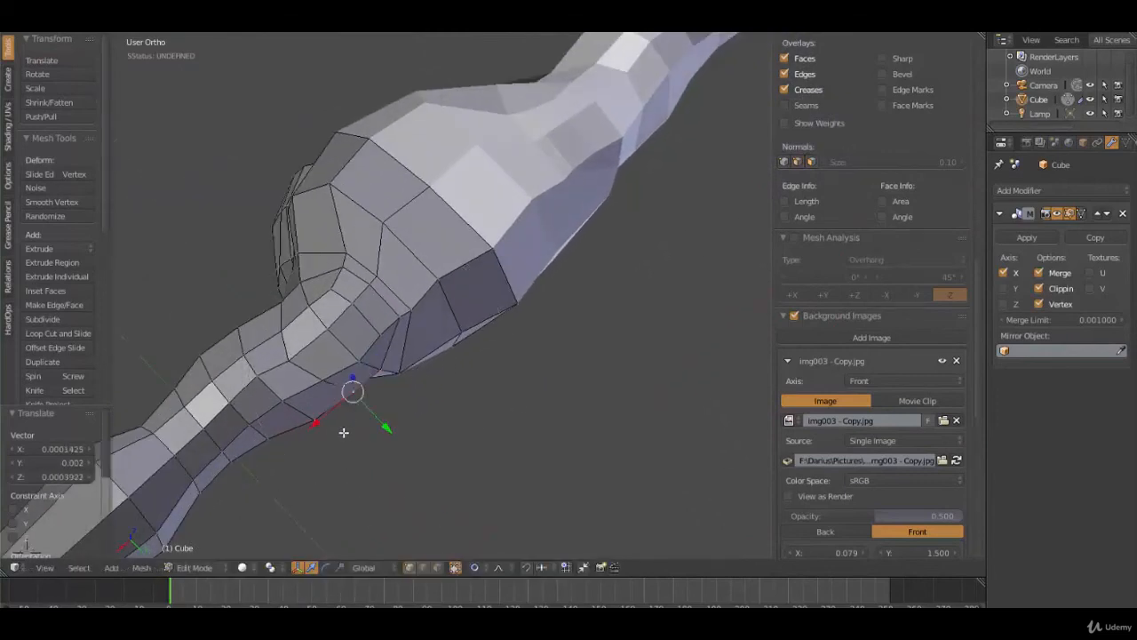
pyautogui.press('g')
pyautogui.click(335, 428)
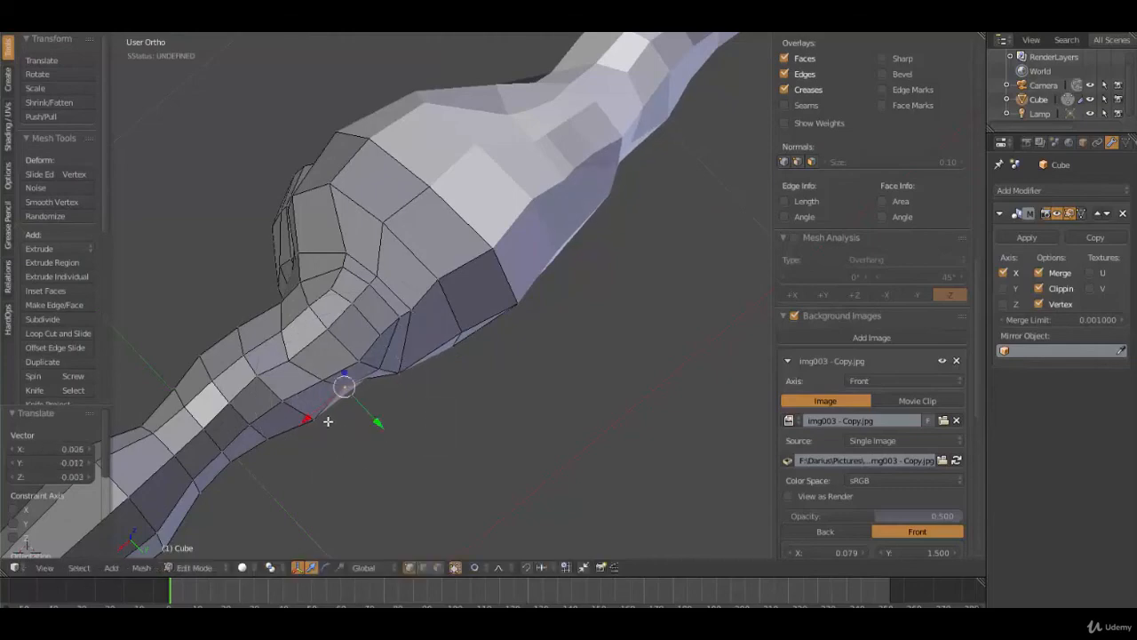
pyautogui.press('g')
pyautogui.click(325, 421)
# Step: Reposition the armpit vertex where the chest meets the arm, finishing with a shift of about 0.008 upward along Z
pyautogui.moveTo(326, 419); pyautogui.dragTo(340, 352, button='middle')
pyautogui.rightClick(371, 415)
pyautogui.moveTo(372, 417); pyautogui.dragTo(278, 459, button='middle')
pyautogui.press('g')
pyautogui.click(371, 383)
pyautogui.press('g')
pyautogui.click(379, 393)
pyautogui.press('g')
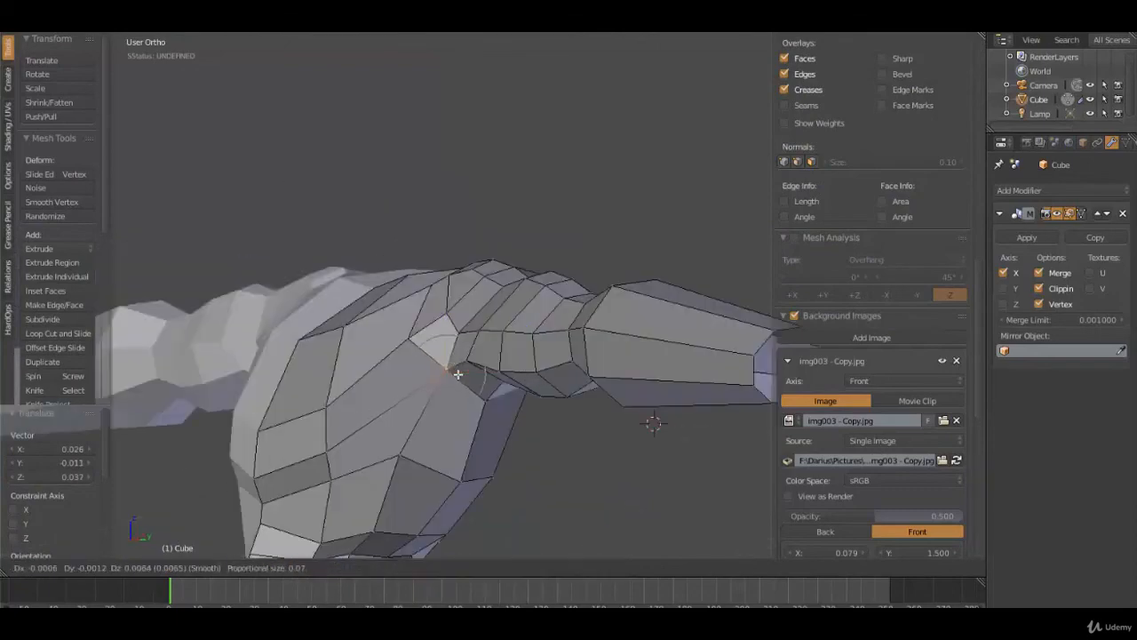
pyautogui.click(457, 374)
# Step: Move the vertex at the back of the shoulder about -0.008 along X and 0.020 along Y with proportional editing
pyautogui.moveTo(458, 374); pyautogui.dragTo(578, 366, button='middle')
pyautogui.press('g')
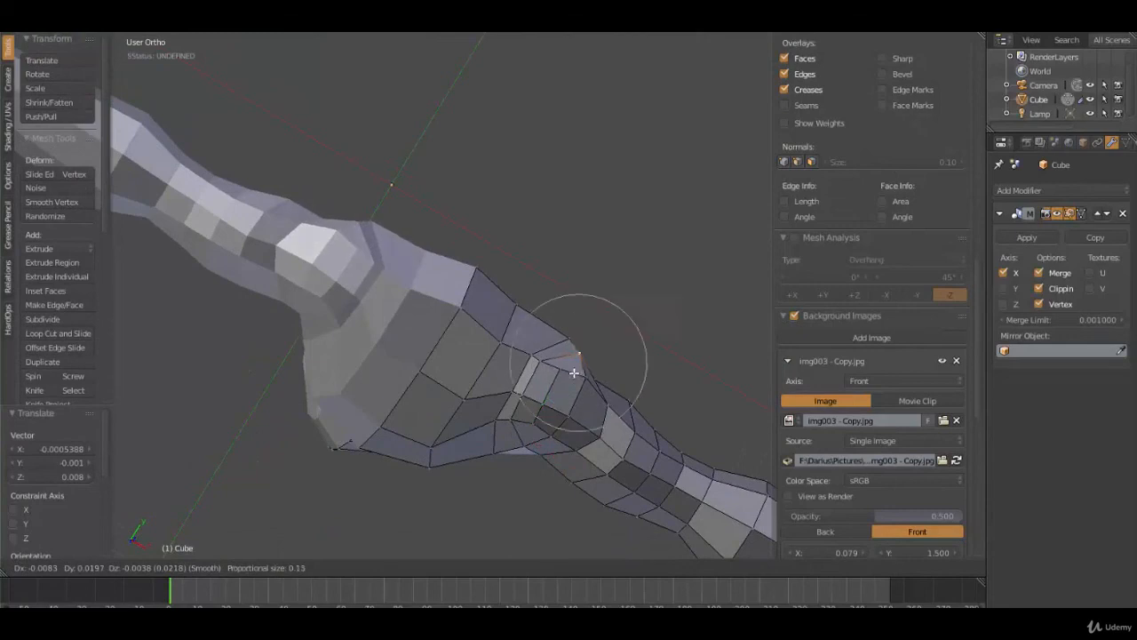
pyautogui.click(575, 373)
pyautogui.moveTo(585, 423); pyautogui.dragTo(652, 294, button='middle')
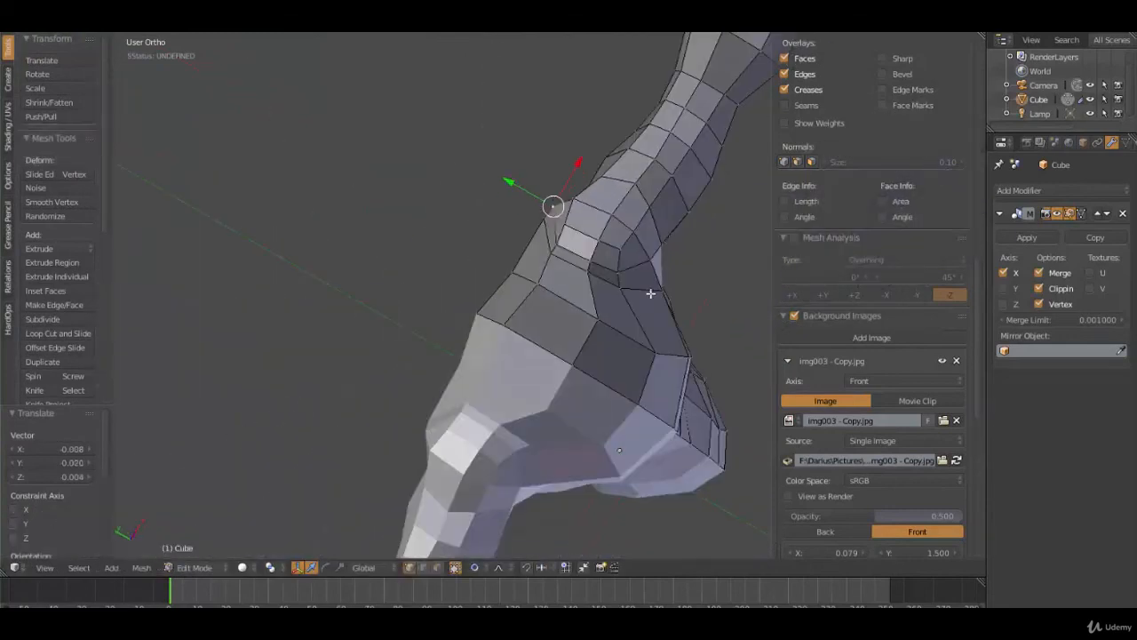
# Step: Slide the vertex at the front of the shoulder along its edge by a factor of about 0.702 and nudge it slightly into place
pyautogui.rightClick(659, 293)
pyautogui.hotkey('shift', 'v')
pyautogui.click(650, 286)
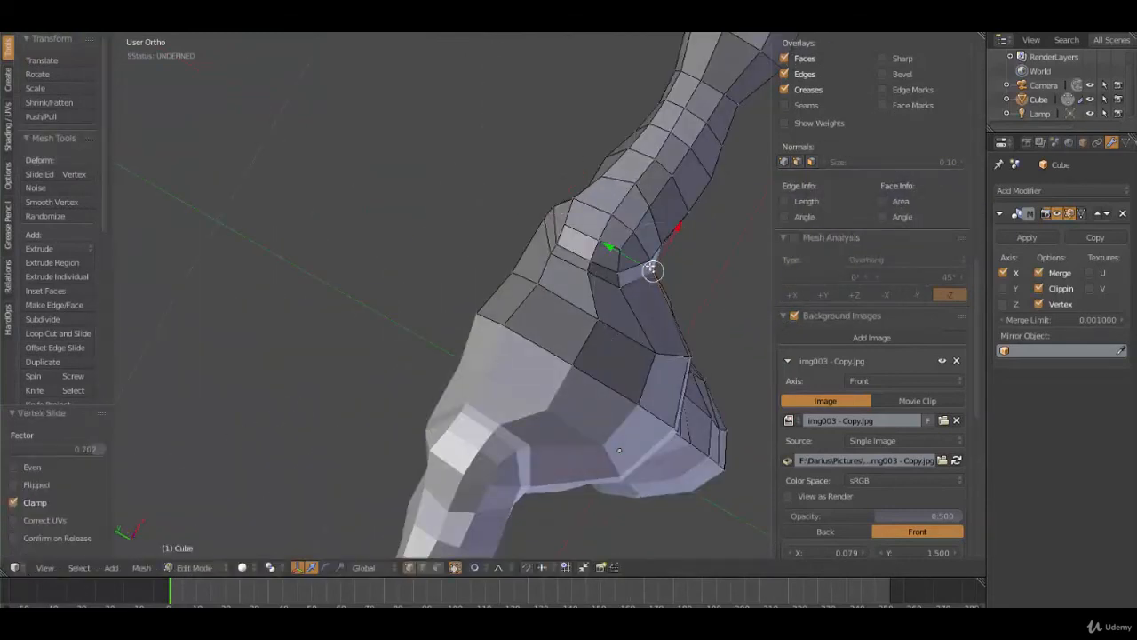
pyautogui.rightClick(649, 261)
pyautogui.press('g')
pyautogui.click(658, 267)
# Step: Move the front shoulder vertex about 0.014 along X and -0.022 along Y using proportional editing
pyautogui.scroll(-3, 616, 385)
pyautogui.moveTo(616, 384); pyautogui.dragTo(534, 223, button='middle')
pyautogui.press('g')
pyautogui.click(551, 211)
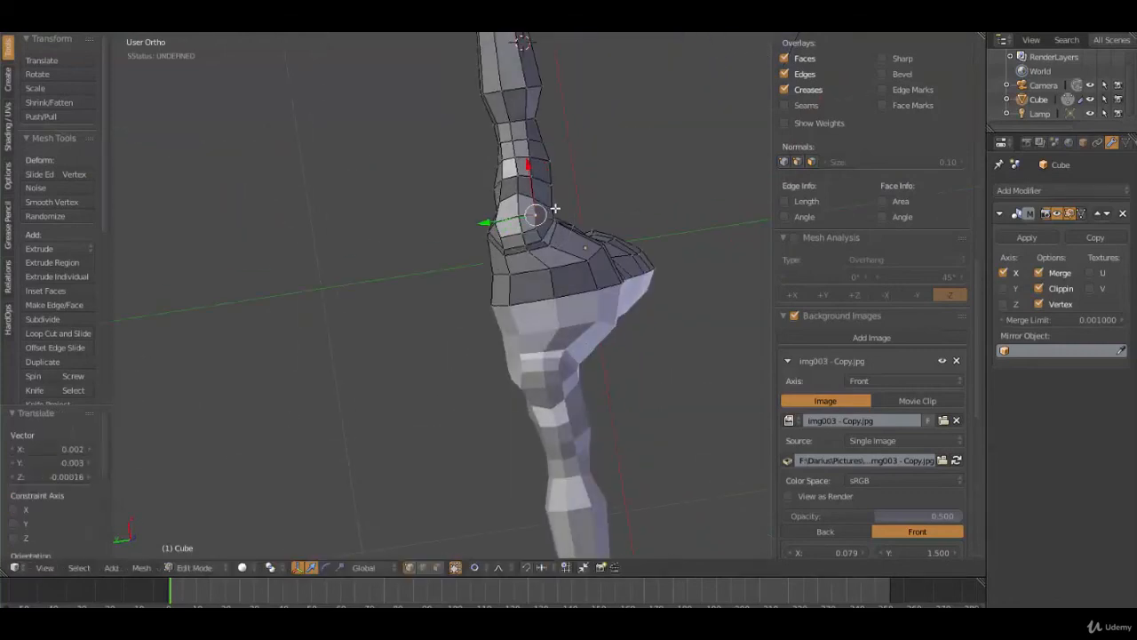
pyautogui.press('g')
pyautogui.scroll(1, 571, 212)
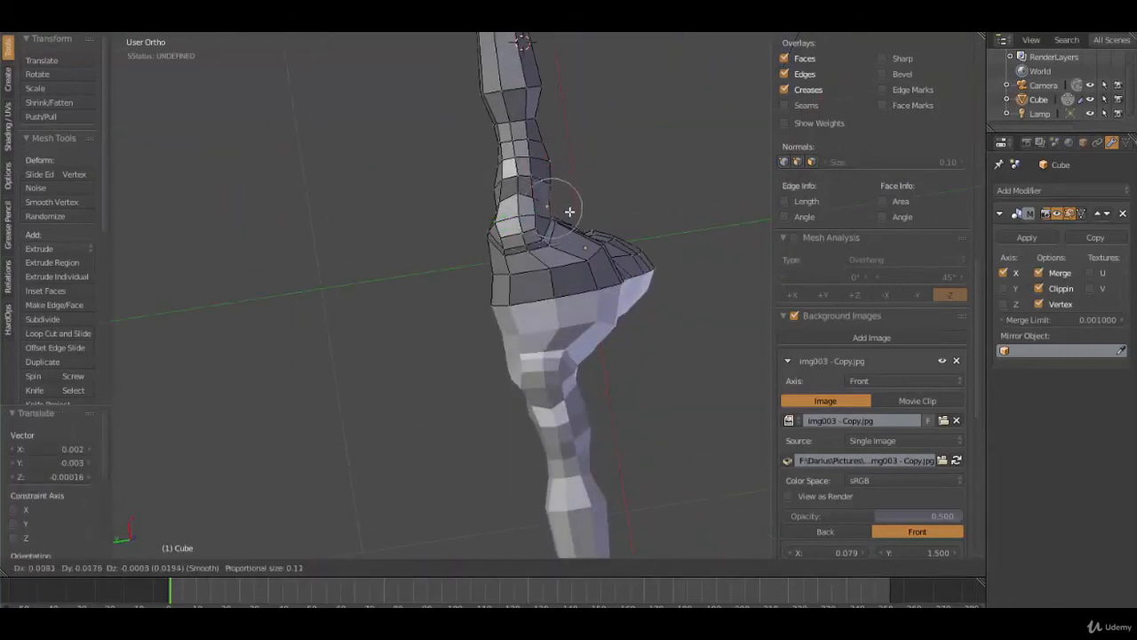
pyautogui.click(568, 210)
# Step: Move the vertex where the chest meets the front of the arm by about 0.020 X, 0.017 Y and 0.012 Z
pyautogui.moveTo(562, 219); pyautogui.dragTo(461, 325, button='middle')
pyautogui.scroll(3, 461, 327)
pyautogui.rightClick(458, 392)
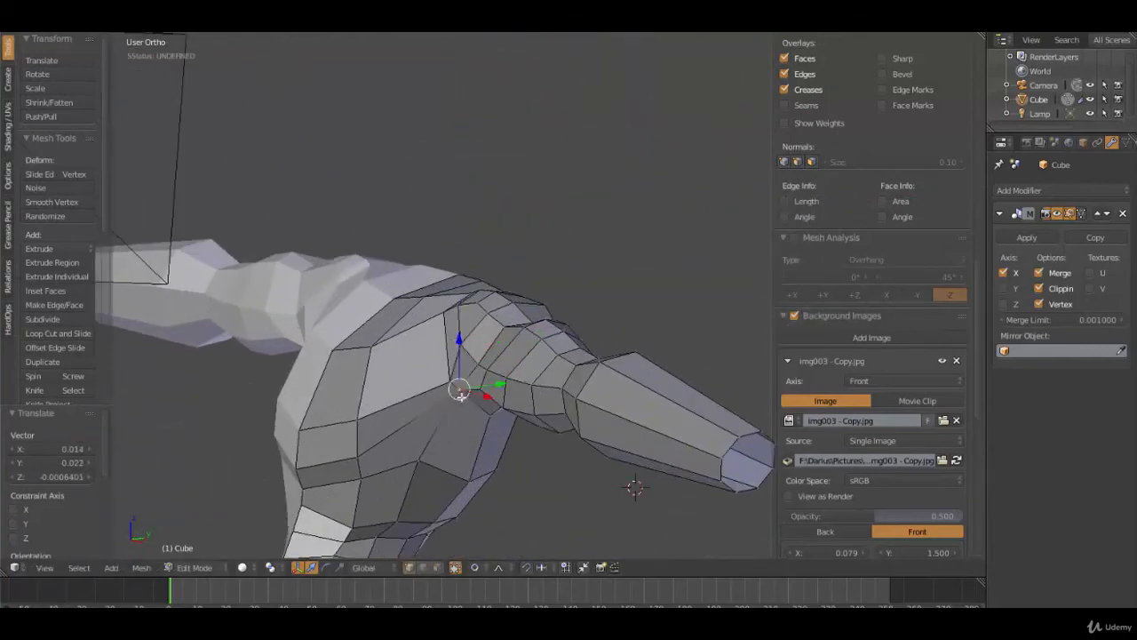
pyautogui.moveTo(458, 392); pyautogui.dragTo(459, 452, button='middle')
pyautogui.press('g')
pyautogui.click(503, 387)
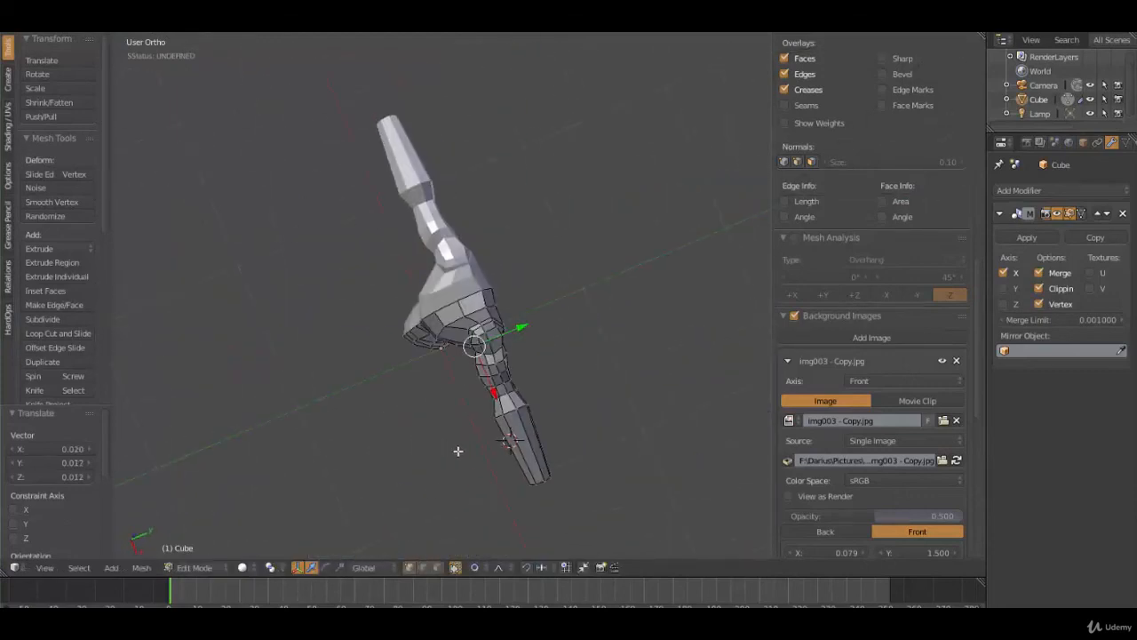
# Step: Select the edge loop at the widest part of the forearm near the elbow, in the top view
pyautogui.press('KP_7')
pyautogui.scroll(3, 604, 418)
pyautogui.keyDown('shift'); pyautogui.moveTo(764, 388); pyautogui.dragTo(530, 383, button='middle'); pyautogui.keyUp('shift')
pyautogui.scroll(3, 532, 380)
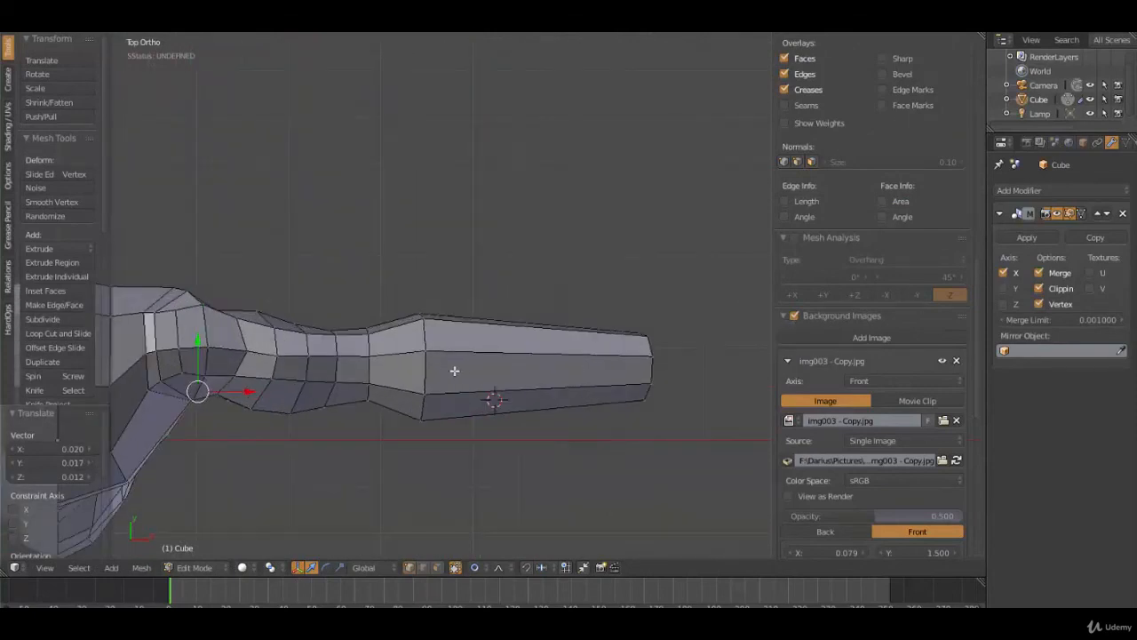
pyautogui.keyDown('alt'); pyautogui.rightClick(433, 362); pyautogui.keyUp('alt')
pyautogui.press('g')
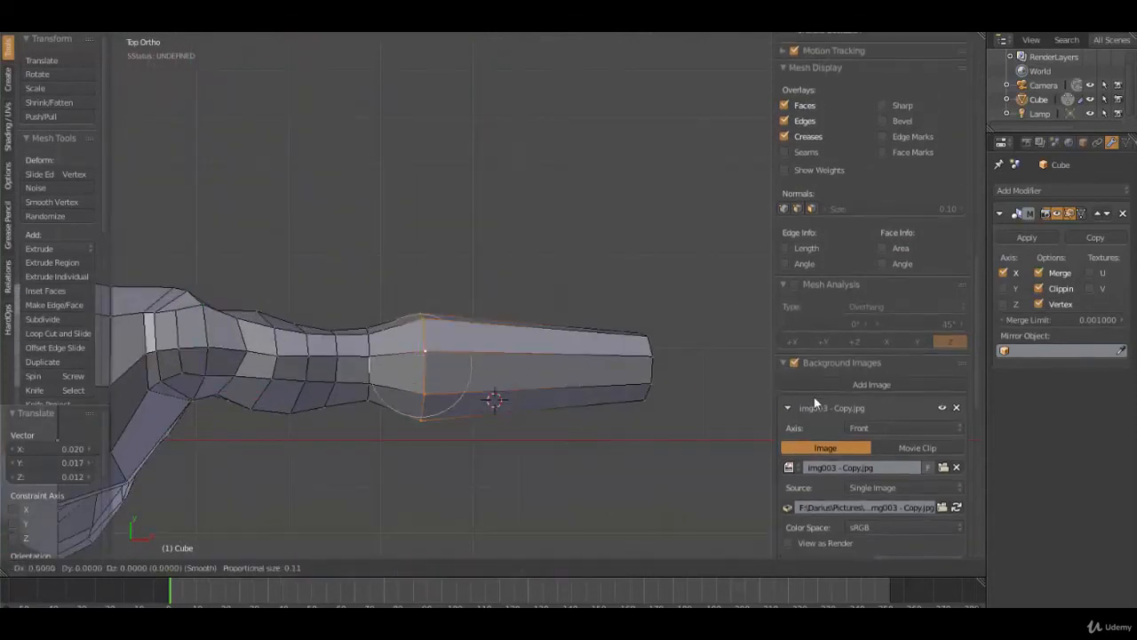
pyautogui.click(694, 378)
pyautogui.rightClick(687, 372)
pyautogui.hotkey('ctrl', 'z')
pyautogui.hotkey('ctrl', 'z')
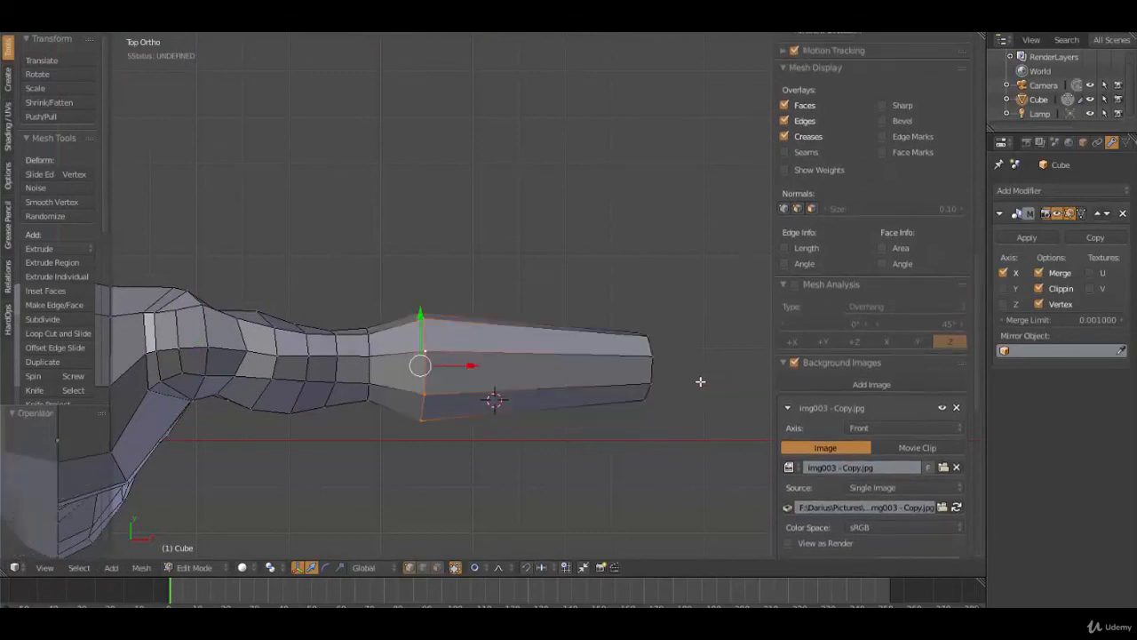
# Step: Add the wrist loop to the selection, rotate the forearm slightly clockwise from above and move it about -0.011 X and -0.014 Y
pyautogui.keyDown('alt'); pyautogui.keyDown('shift'); pyautogui.rightClick(650, 373); pyautogui.keyUp('shift'); pyautogui.keyUp('alt')
pyautogui.press('g')
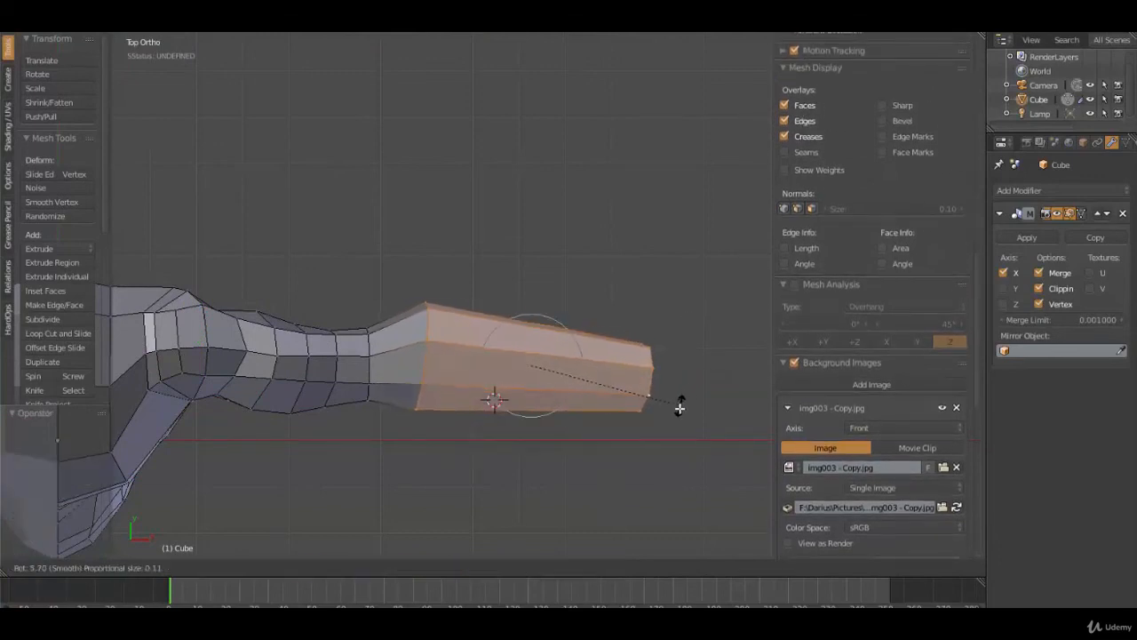
pyautogui.click(666, 399)
pyautogui.scroll(-2, 419, 401)
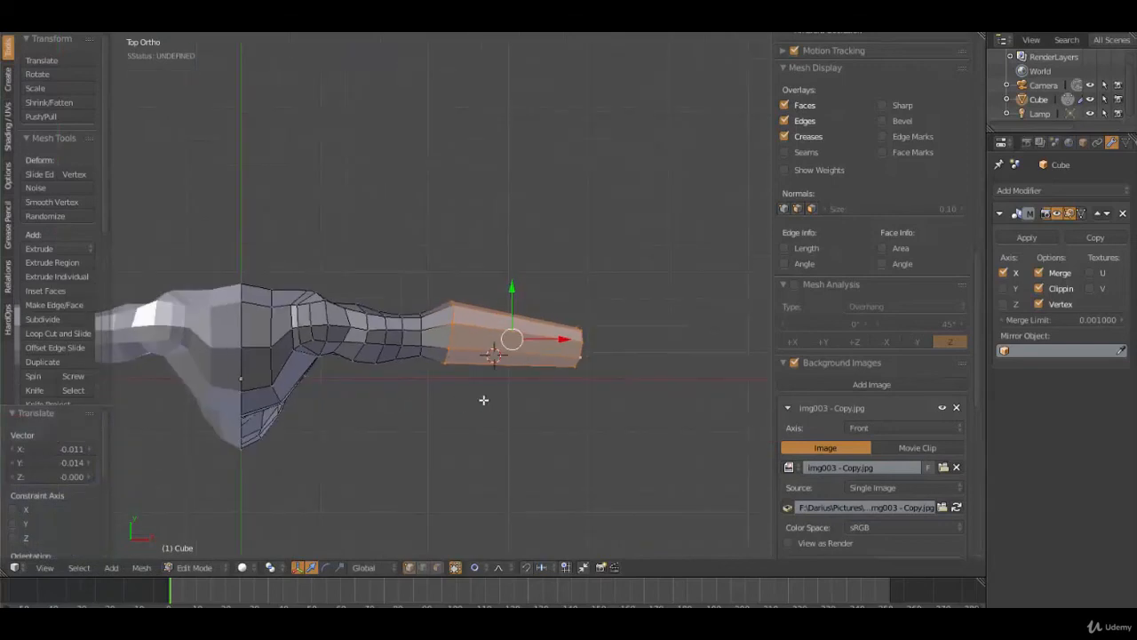
# Step: Extend the selection by four loops up the arm, rotate it about -1.4° and move it 0.029 along Y
pyautogui.keyDown('shift'); pyautogui.moveTo(392, 395); pyautogui.dragTo(483, 404, button='middle'); pyautogui.keyUp('shift')
pyautogui.keyDown('alt'); pyautogui.keyDown('shift'); pyautogui.rightClick(500, 348); pyautogui.keyUp('shift'); pyautogui.keyUp('alt')
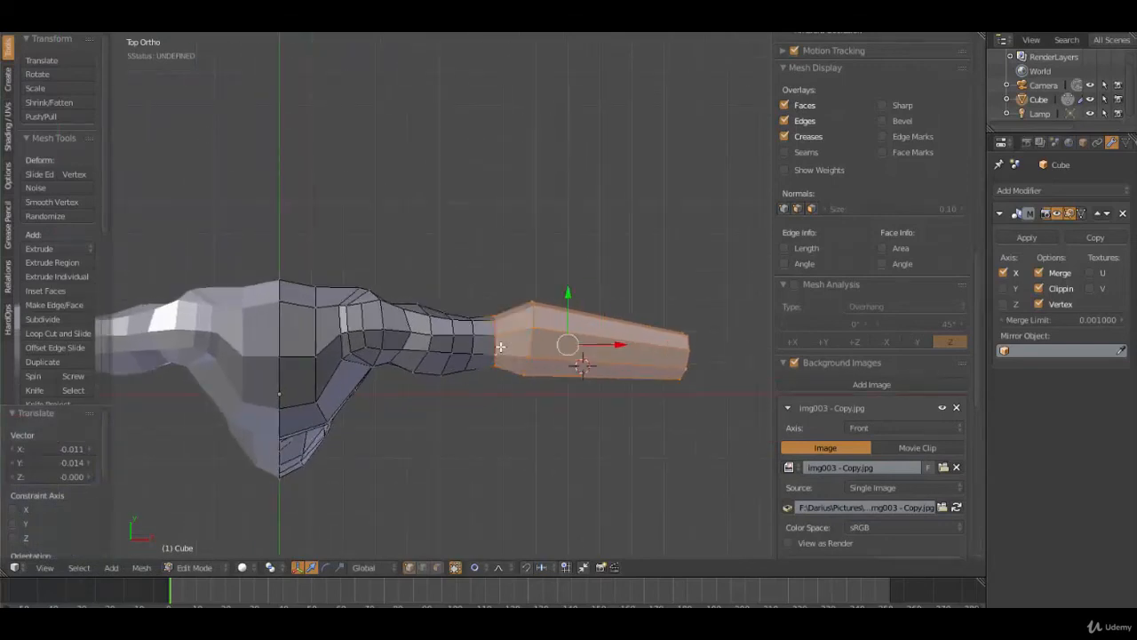
pyautogui.keyDown('alt'); pyautogui.keyDown('shift'); pyautogui.rightClick(473, 349); pyautogui.keyUp('shift'); pyautogui.keyUp('alt')
pyautogui.keyDown('alt'); pyautogui.keyDown('shift'); pyautogui.rightClick(452, 344); pyautogui.keyUp('shift'); pyautogui.keyUp('alt')
pyautogui.keyDown('alt'); pyautogui.keyDown('shift'); pyautogui.rightClick(428, 344); pyautogui.keyUp('shift'); pyautogui.keyUp('alt')
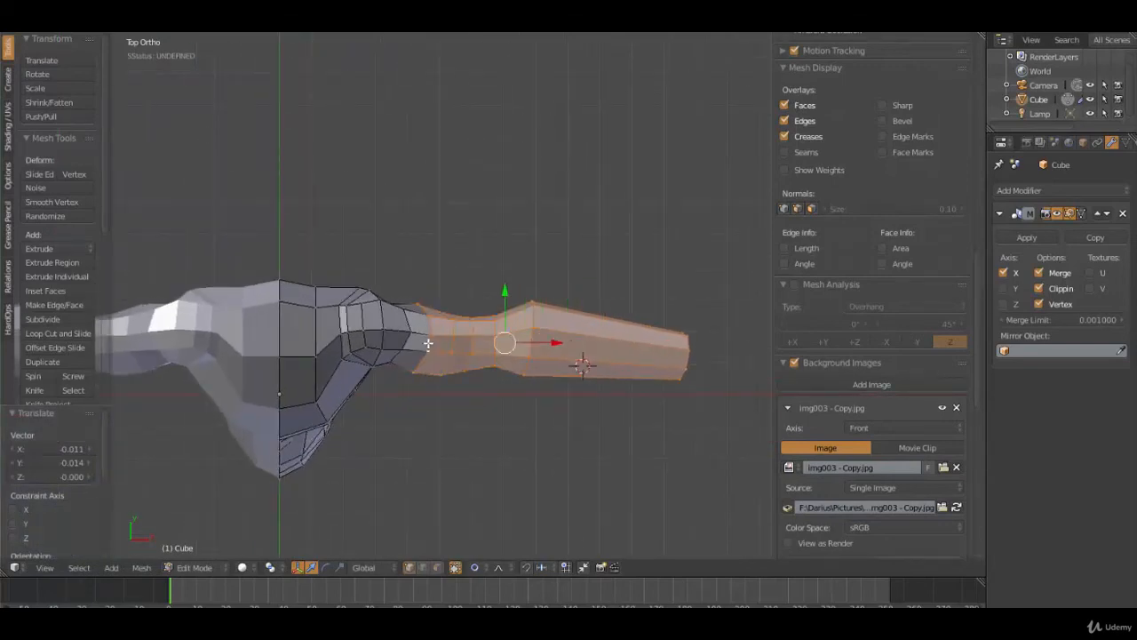
pyautogui.press('r')
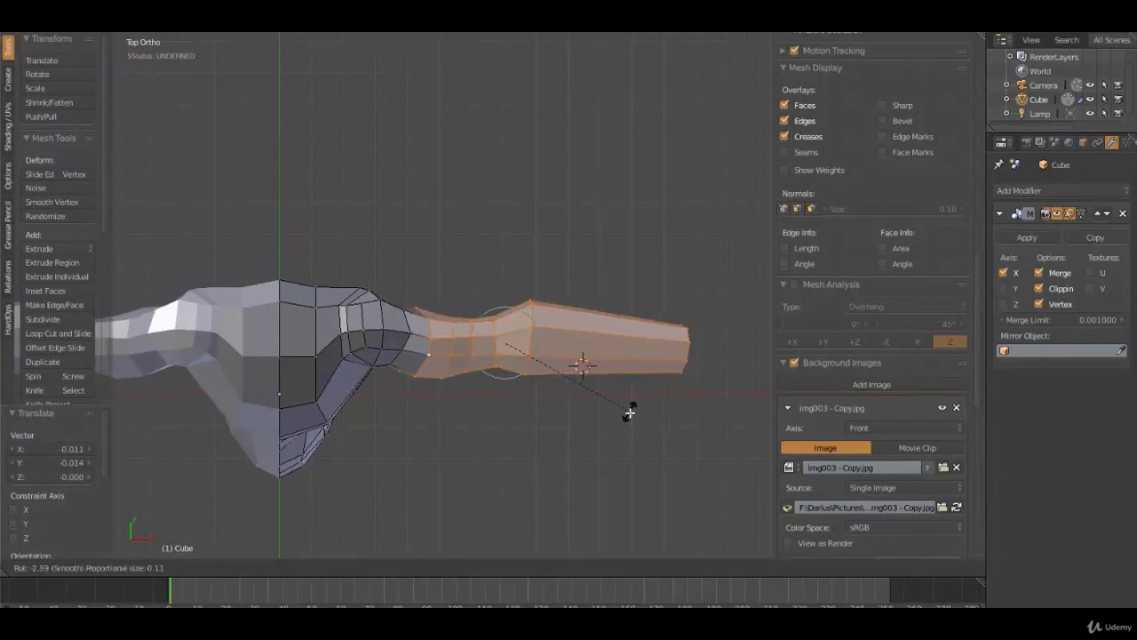
pyautogui.click(620, 428)
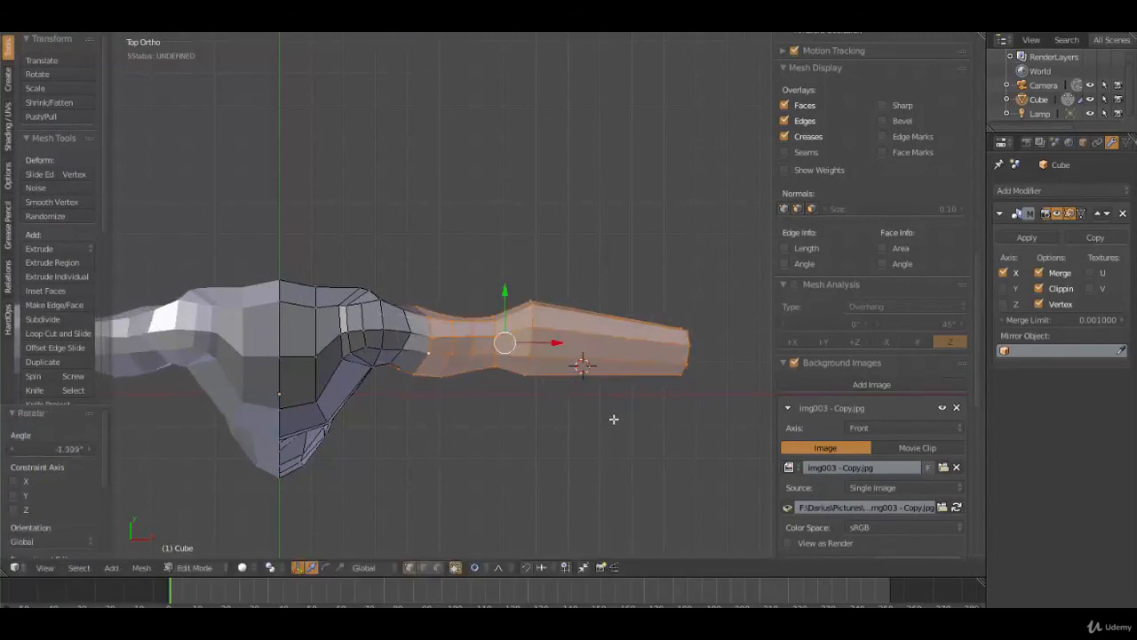
pyautogui.press('g')
pyautogui.click(613, 418)
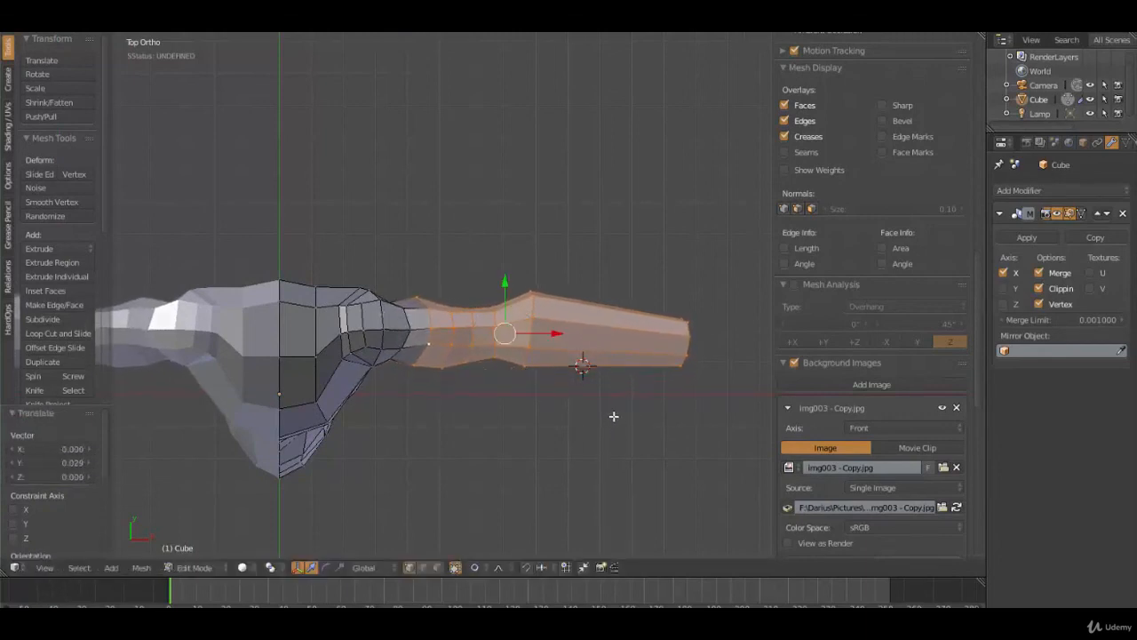
# Step: Deselect the four loops above the forearm, rotate the forearm 3.82° and move it about -0.01 along X and -0.04 along Y
pyautogui.keyDown('alt'); pyautogui.keyDown('shift'); pyautogui.rightClick(430, 340); pyautogui.keyUp('shift'); pyautogui.keyUp('alt')
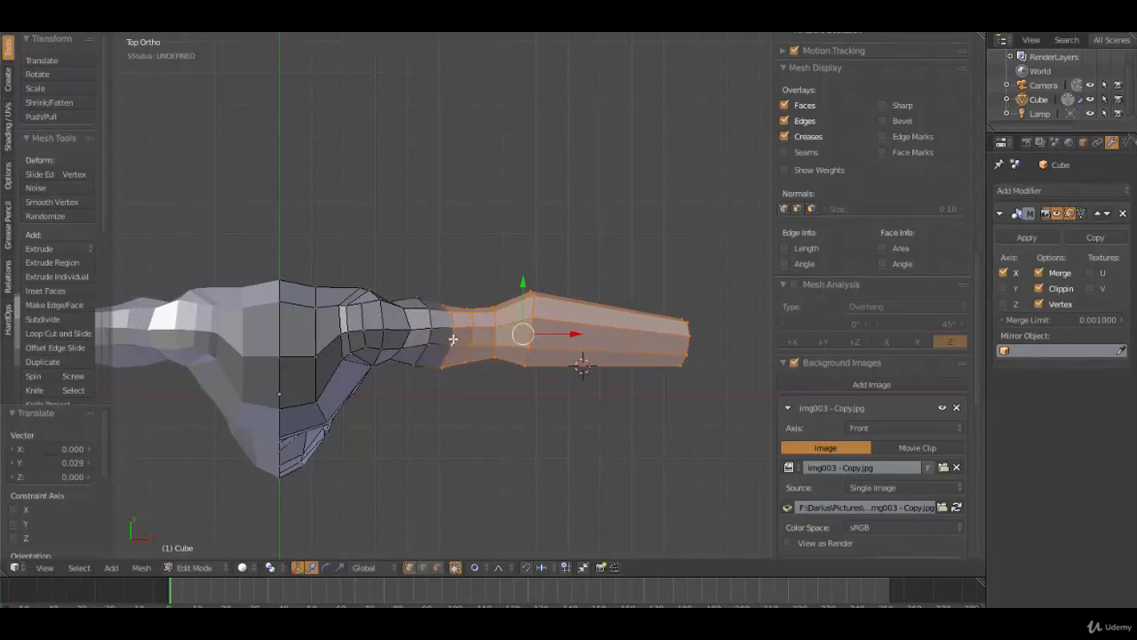
pyautogui.keyDown('alt'); pyautogui.keyDown('shift'); pyautogui.rightClick(453, 339); pyautogui.keyUp('shift'); pyautogui.keyUp('alt')
pyautogui.keyDown('alt'); pyautogui.keyDown('shift'); pyautogui.rightClick(473, 337); pyautogui.keyUp('shift'); pyautogui.keyUp('alt')
pyautogui.keyDown('alt'); pyautogui.keyDown('shift'); pyautogui.rightClick(495, 336); pyautogui.keyUp('shift'); pyautogui.keyUp('alt')
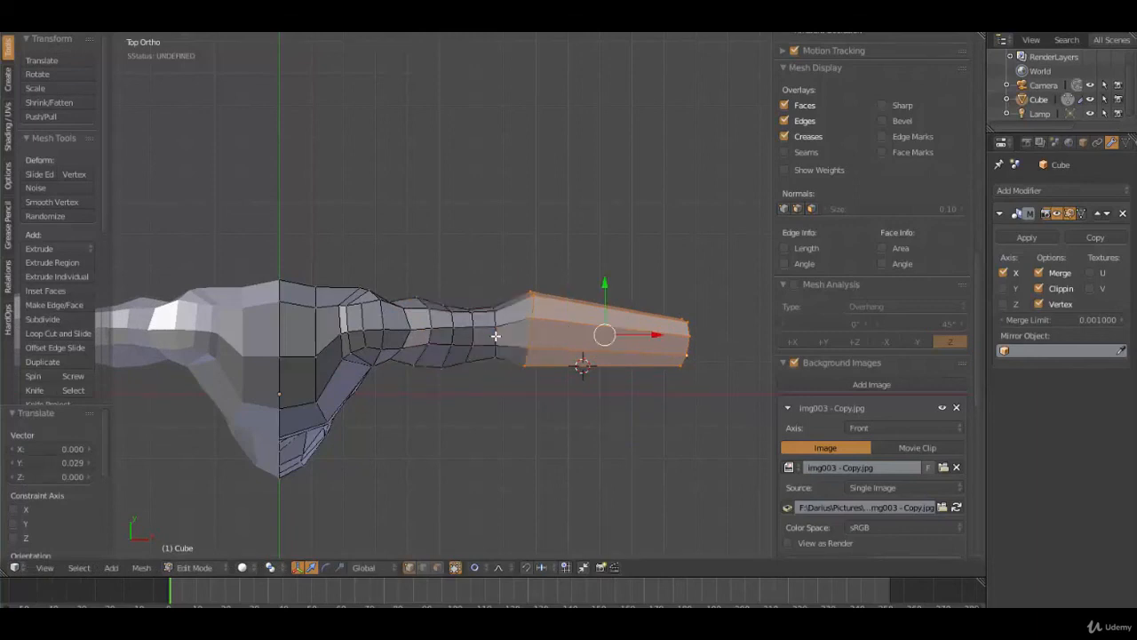
pyautogui.press('r')
pyautogui.click(655, 396)
pyautogui.press('g')
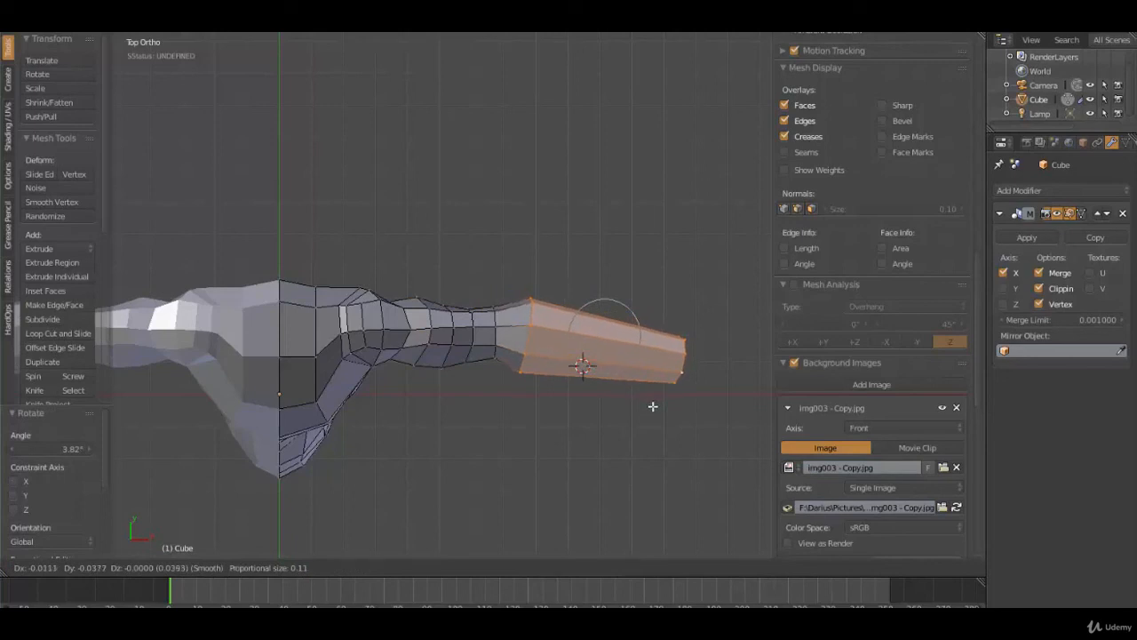
pyautogui.click(651, 408)
# Step: Return to Object Mode and inspect the torso and arms against the full front reference, including the legs
pyautogui.scroll(-2, 639, 418)
pyautogui.moveTo(639, 418); pyautogui.dragTo(527, 388, button='middle')
pyautogui.press('Tab')
pyautogui.press('KP_1')
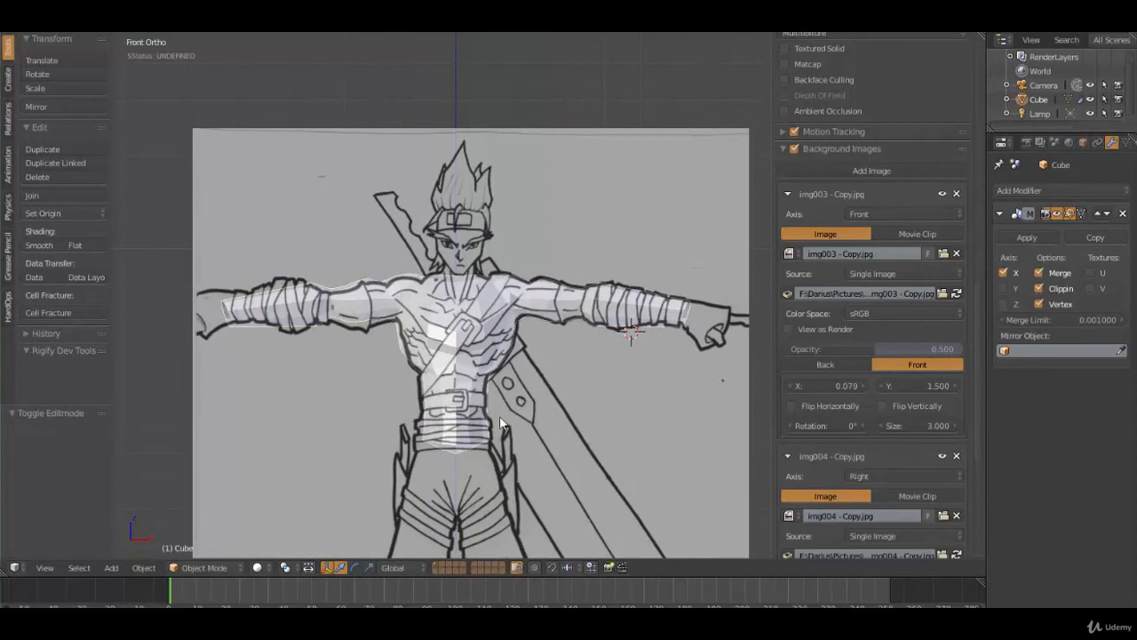
pyautogui.scroll(-2, 489, 484)
pyautogui.keyDown('shift'); pyautogui.moveTo(485, 500); pyautogui.dragTo(494, 417, button='middle'); pyautogui.keyUp('shift')
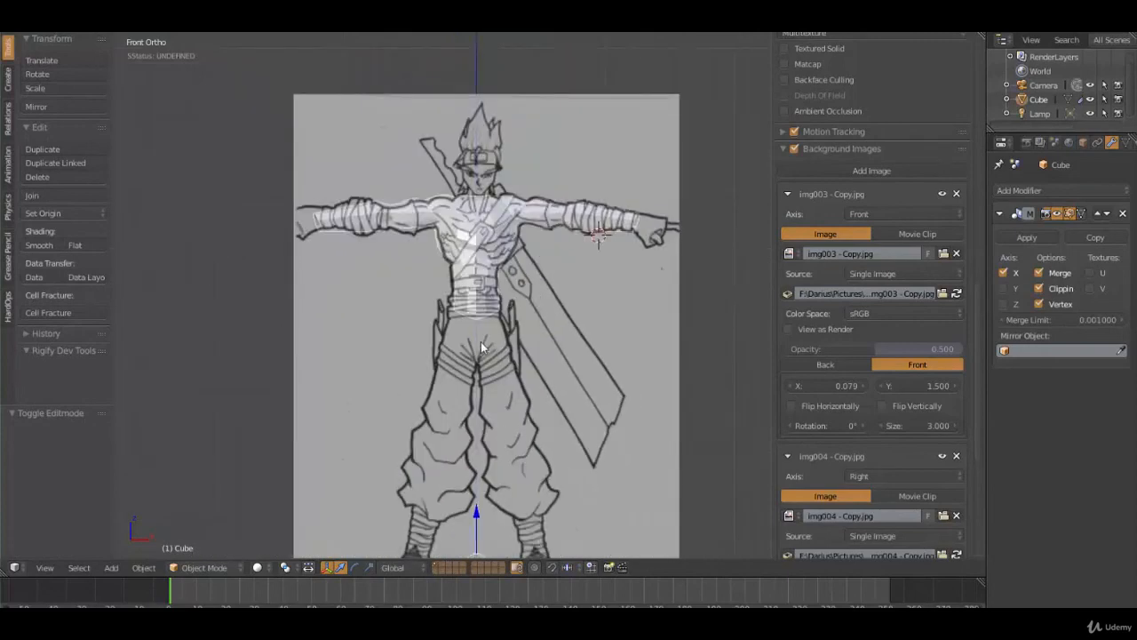